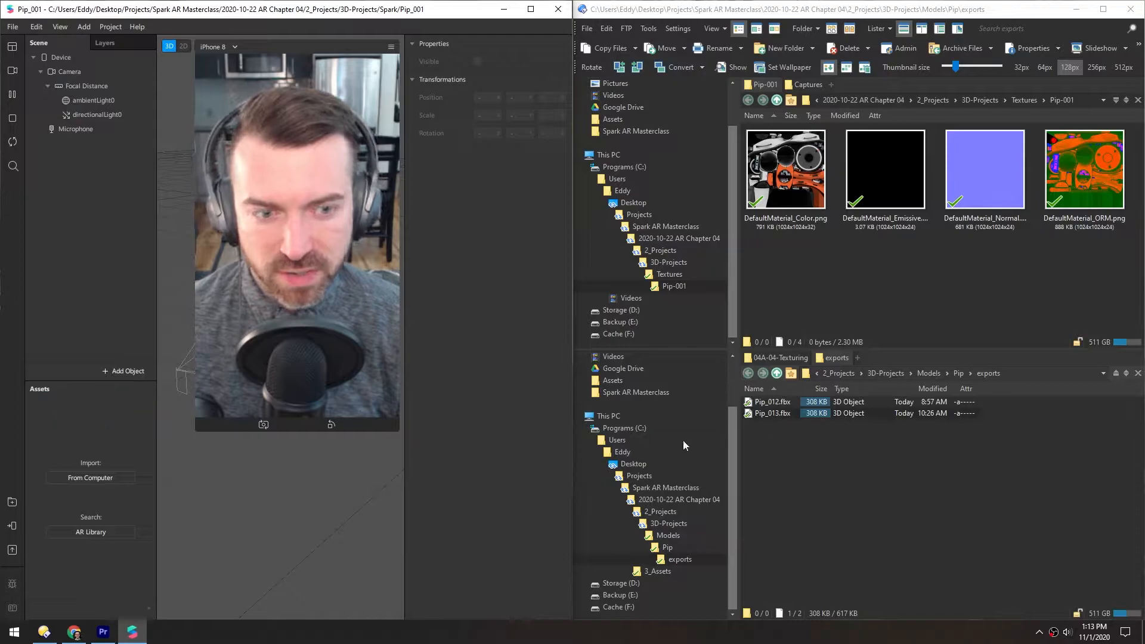
Import Pip_013.fbx and the DefaultMaterial Color, Normal and ORM textures from the Pip-001 folder into the project's assets
left_click(779, 185)
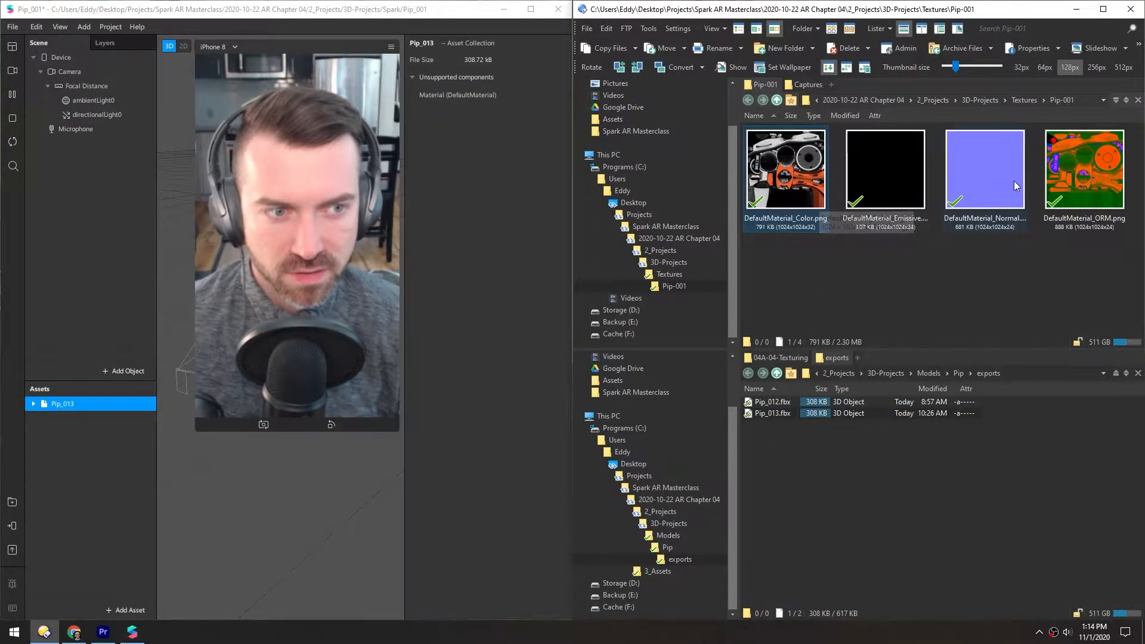
left_click(988, 170, "ctrl")
left_click(1079, 180, "ctrl")
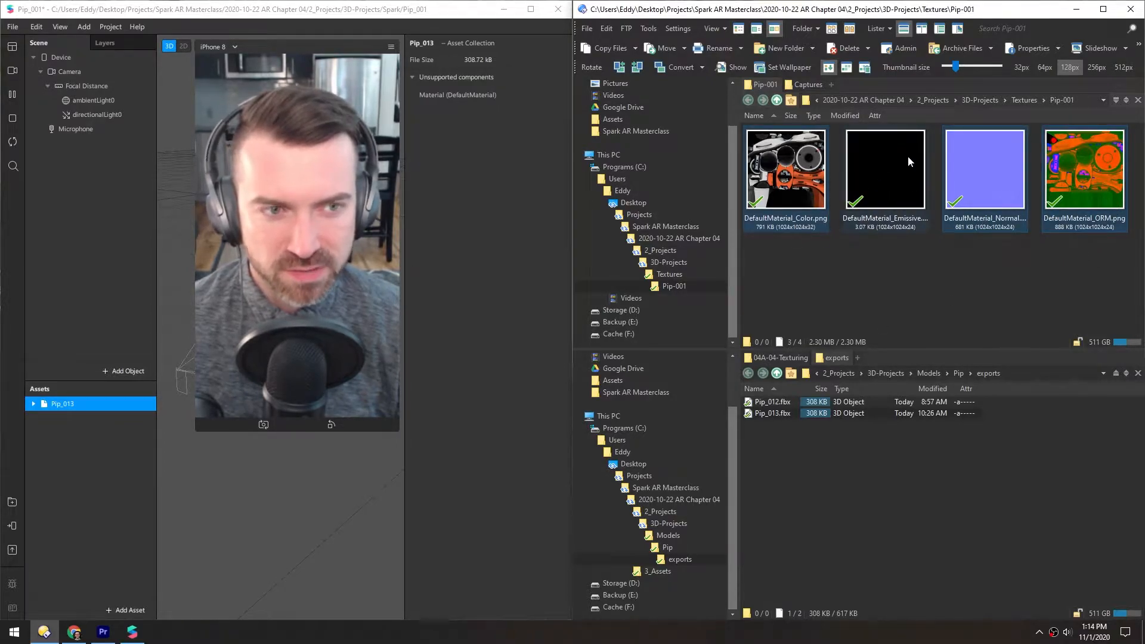
left_click_drag(944, 197, 174, 468)
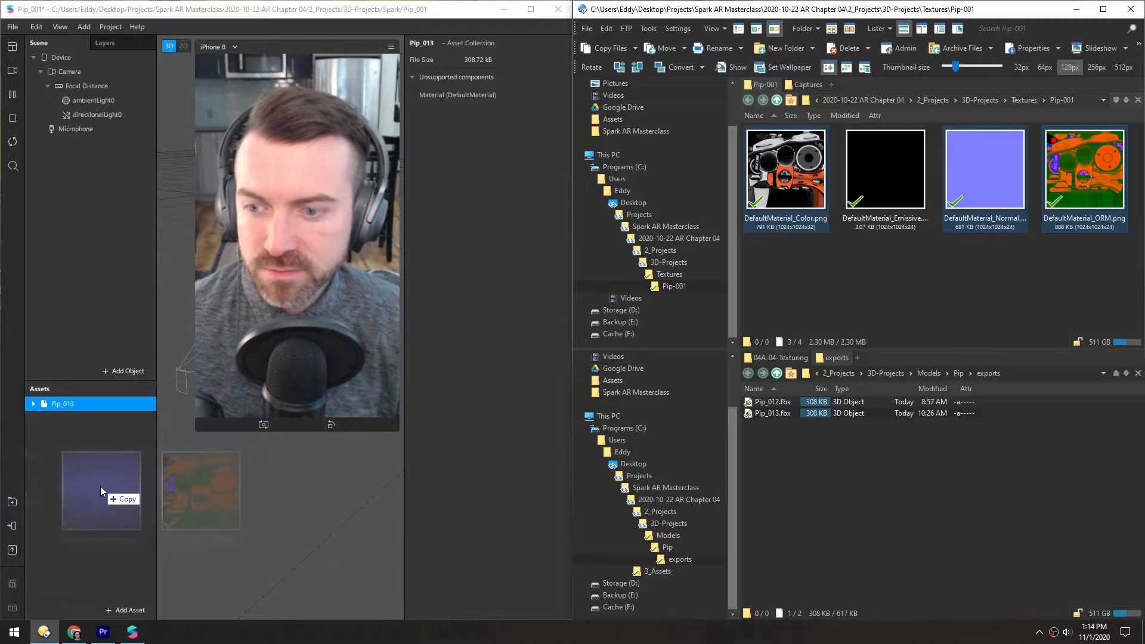
left_click_drag(102, 485, 93, 467)
Add the Pip_013 model from the imported asset collection to the scene under Focal Distance
left_click(34, 403)
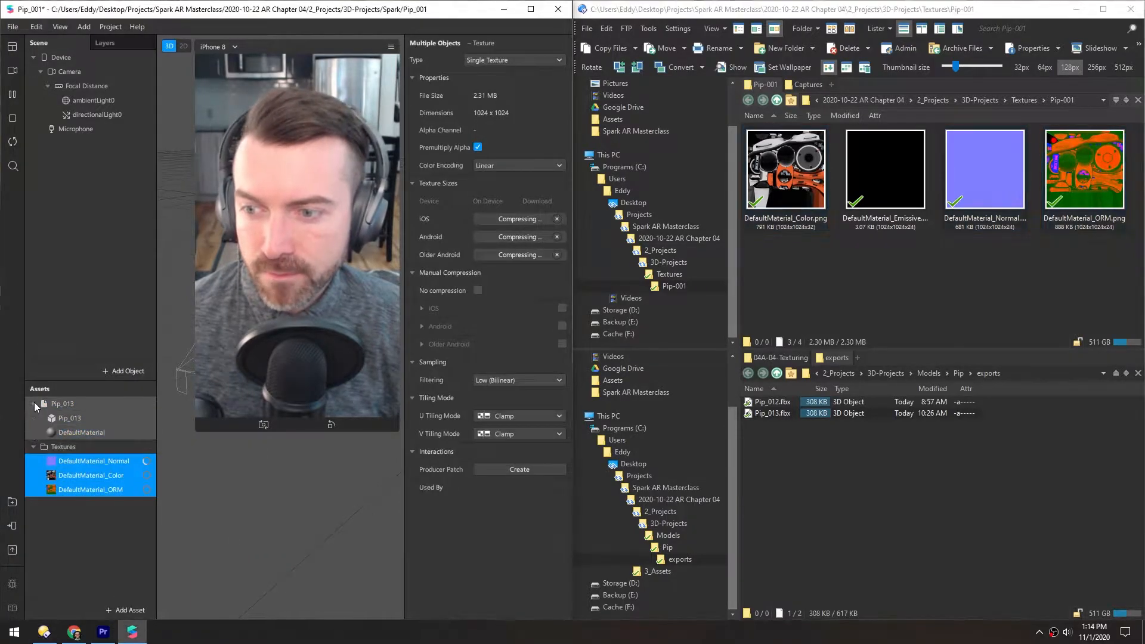
left_click(65, 504)
left_click_drag(51, 420, 70, 238)
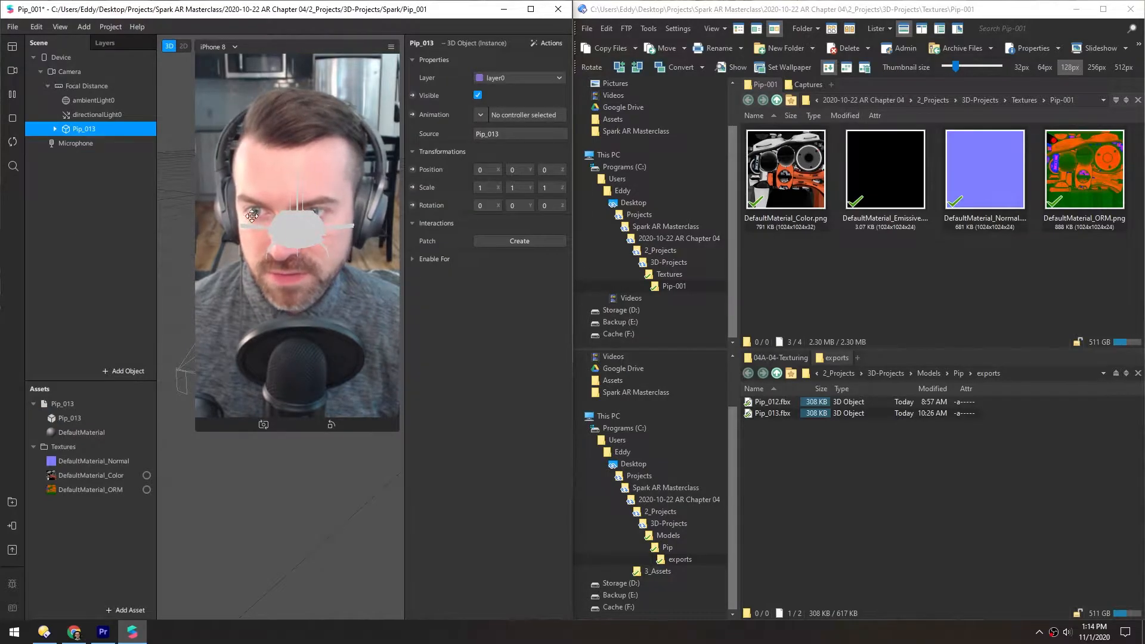
Set the DefaultMaterial shader type to Physically-Based, then maximize the window and enlarge the device preview
left_click(54, 436)
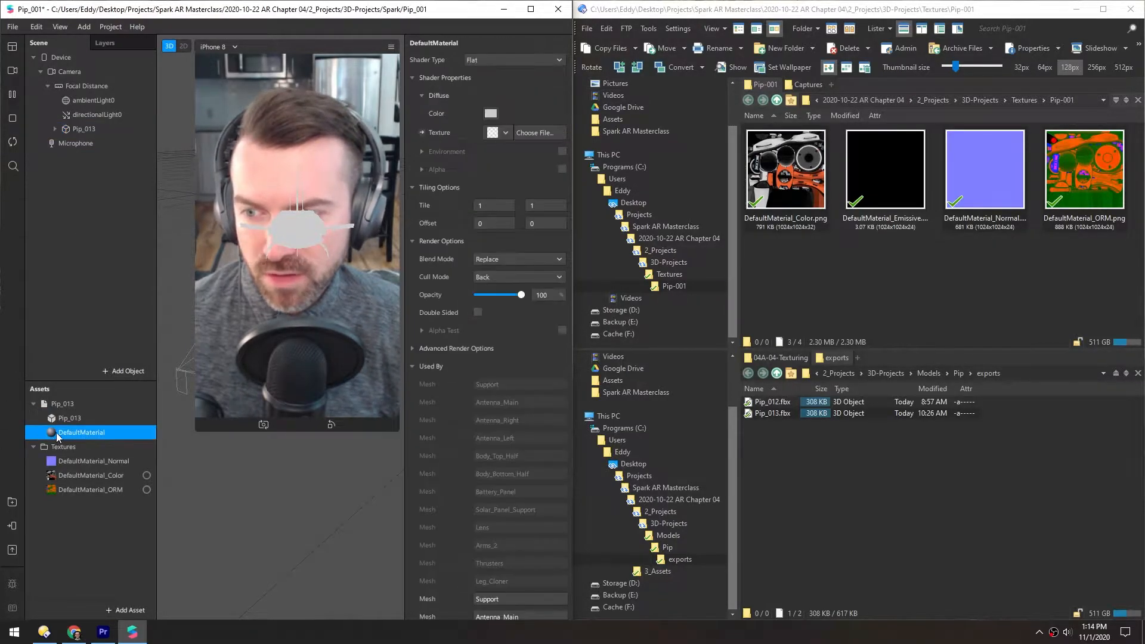
left_click(471, 64)
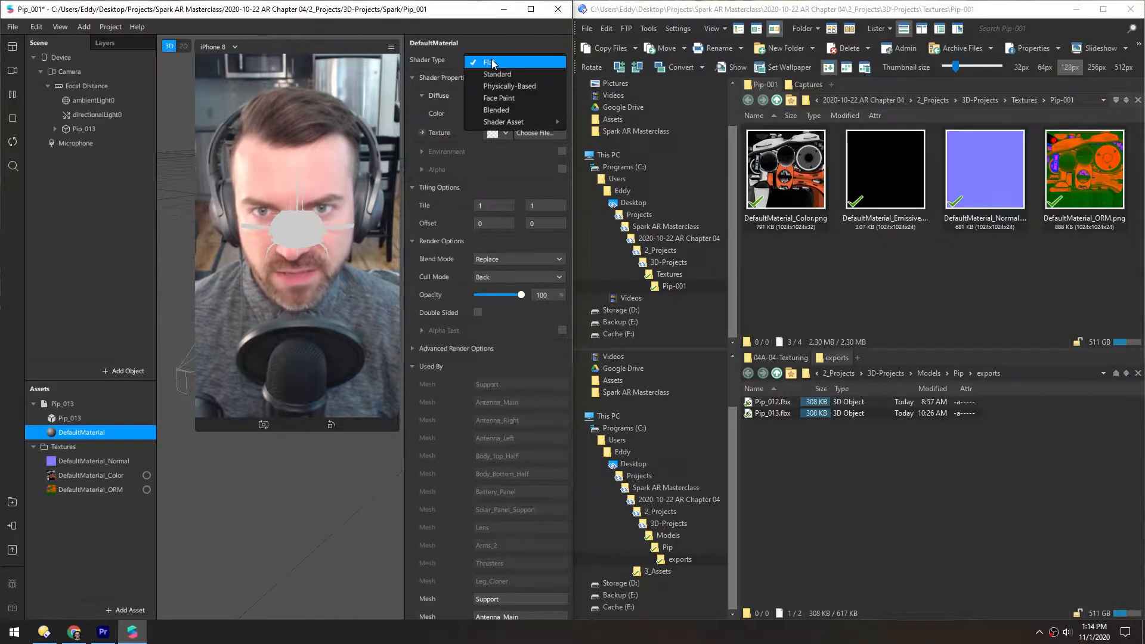
left_click(506, 87)
left_click(531, 9)
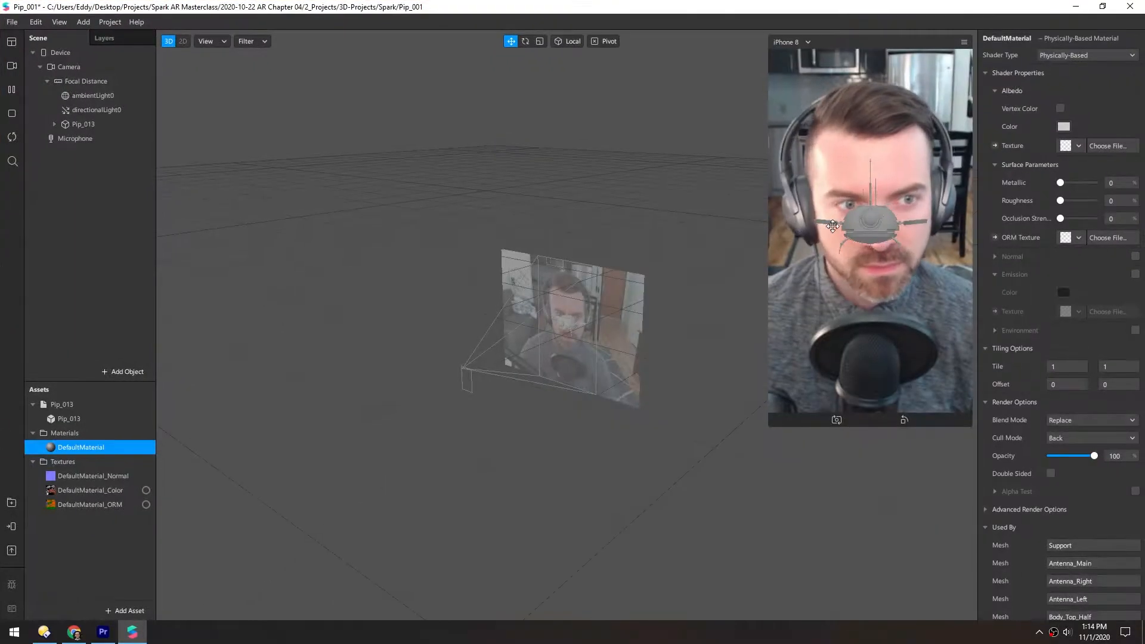
left_click_drag(768, 426, 675, 517)
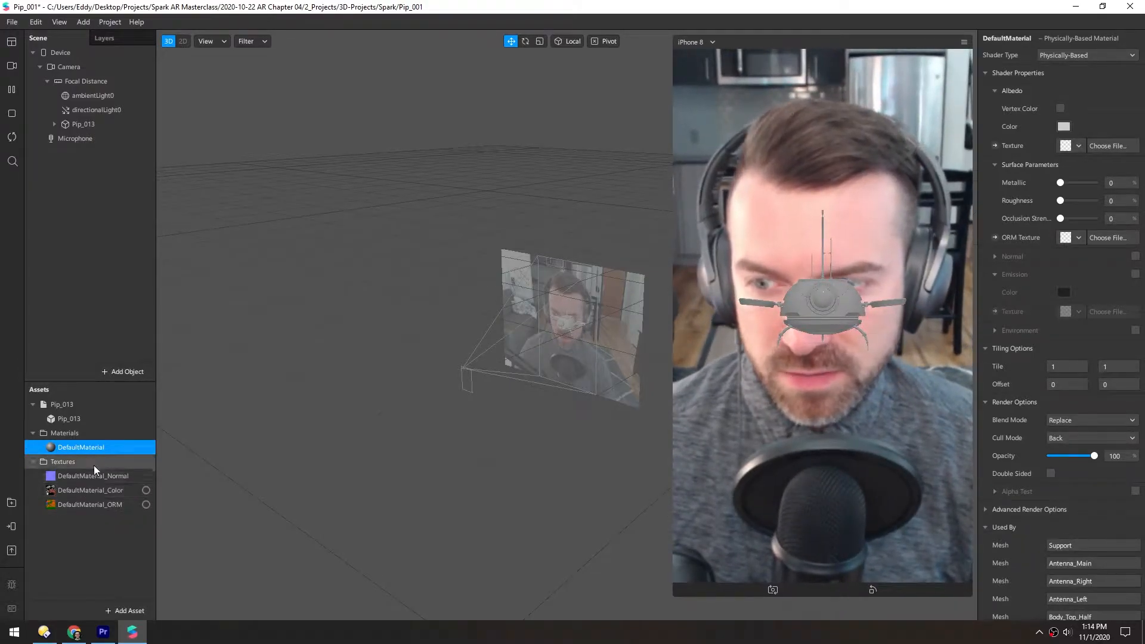
Enable No compression for the DefaultMaterial Normal, Color and ORM textures together
left_click(87, 481)
left_click(95, 504, "shift")
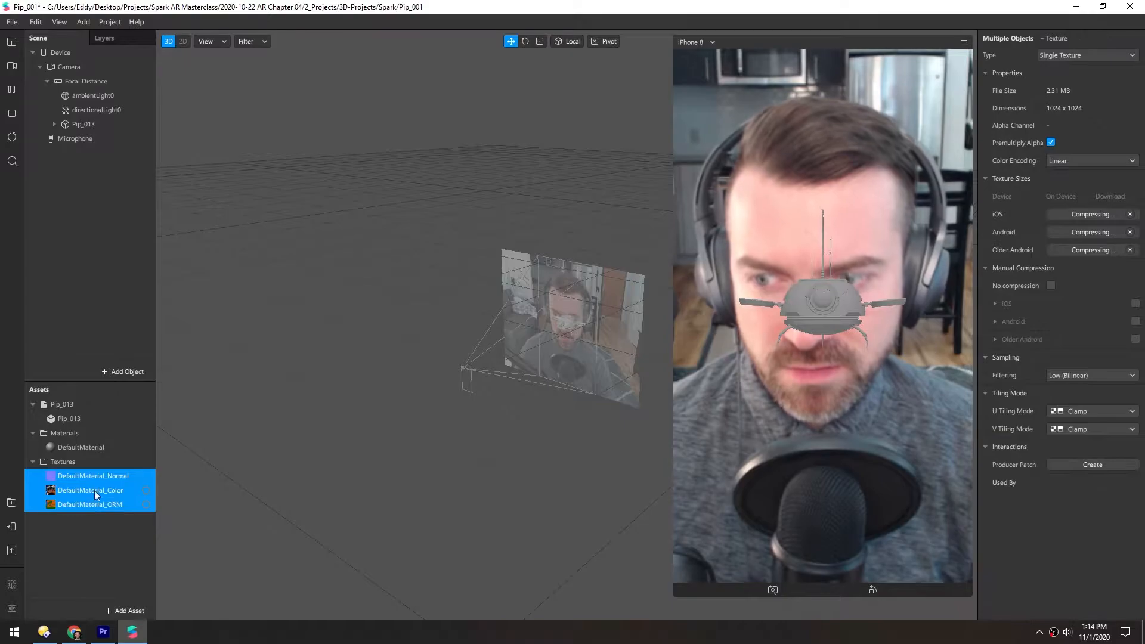
left_click(1050, 286)
left_click(45, 632)
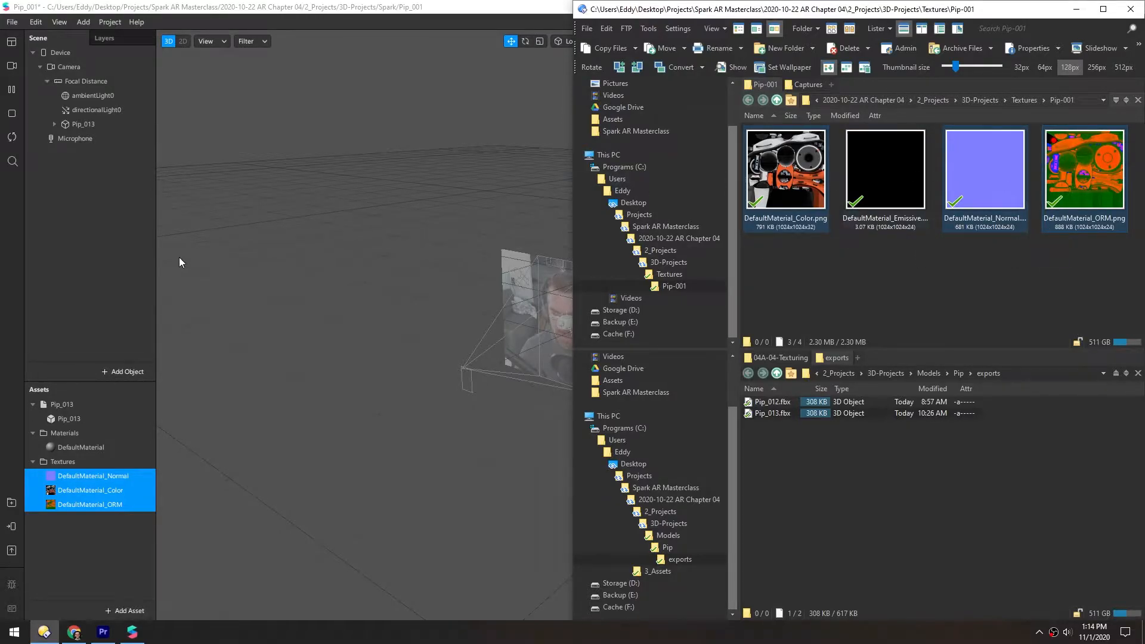
left_click(96, 541)
Rename the DefaultMaterial material as mat_pip
double_click(52, 448)
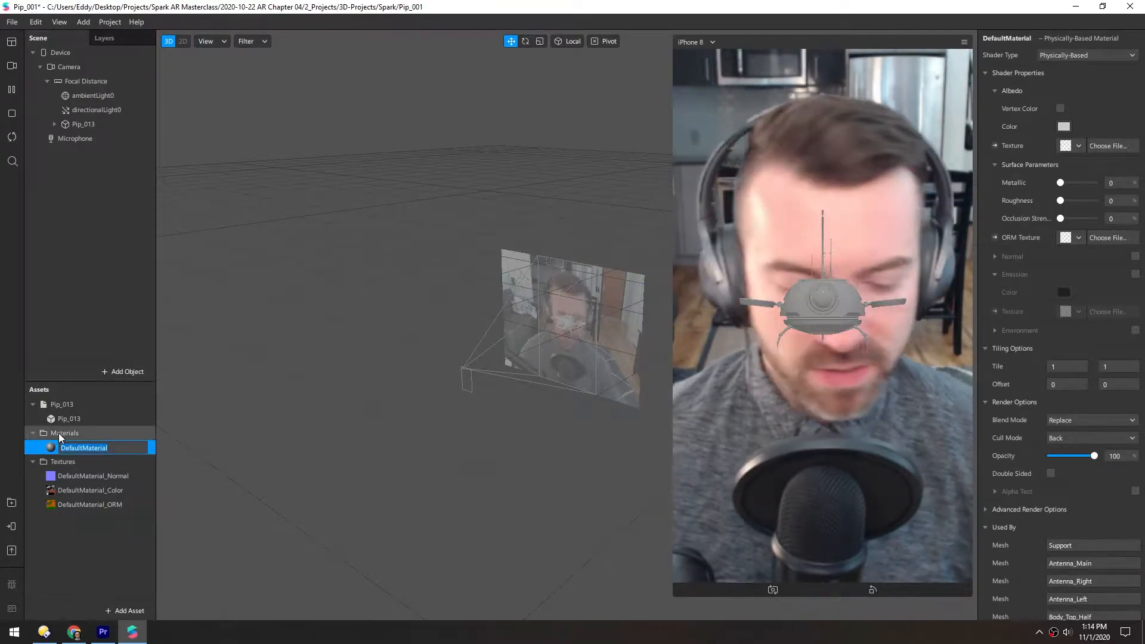
type("mat_pip")
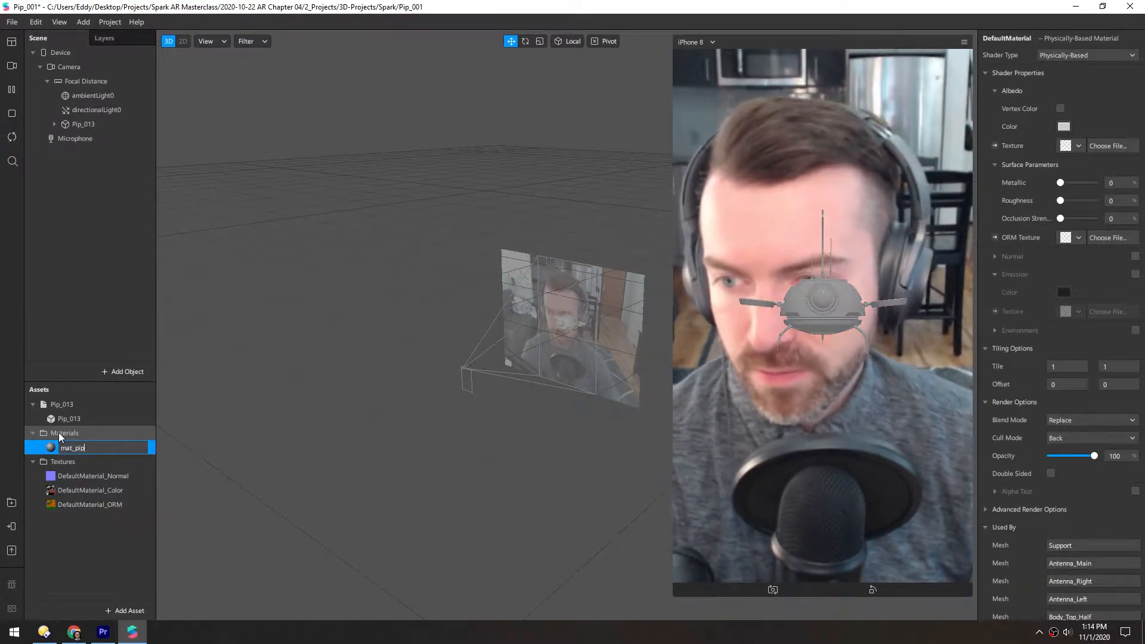
key("Return")
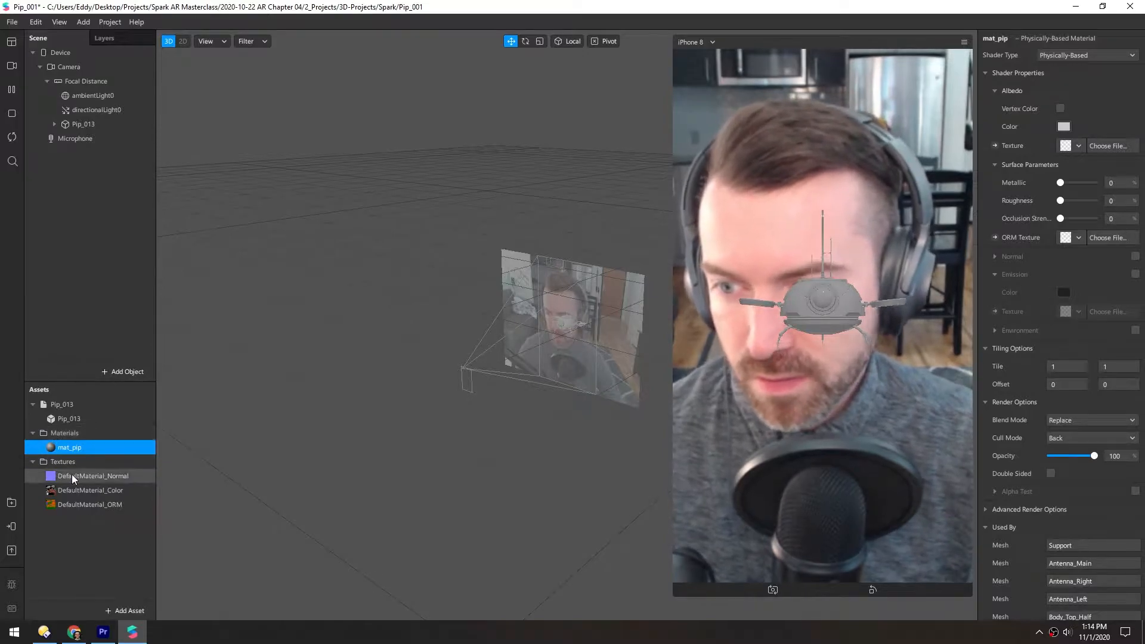
Assign DefaultMaterial_Color as mat_pip's albedo texture and DefaultMaterial_ORM as its ORM texture
left_click(71, 475)
left_click(55, 446)
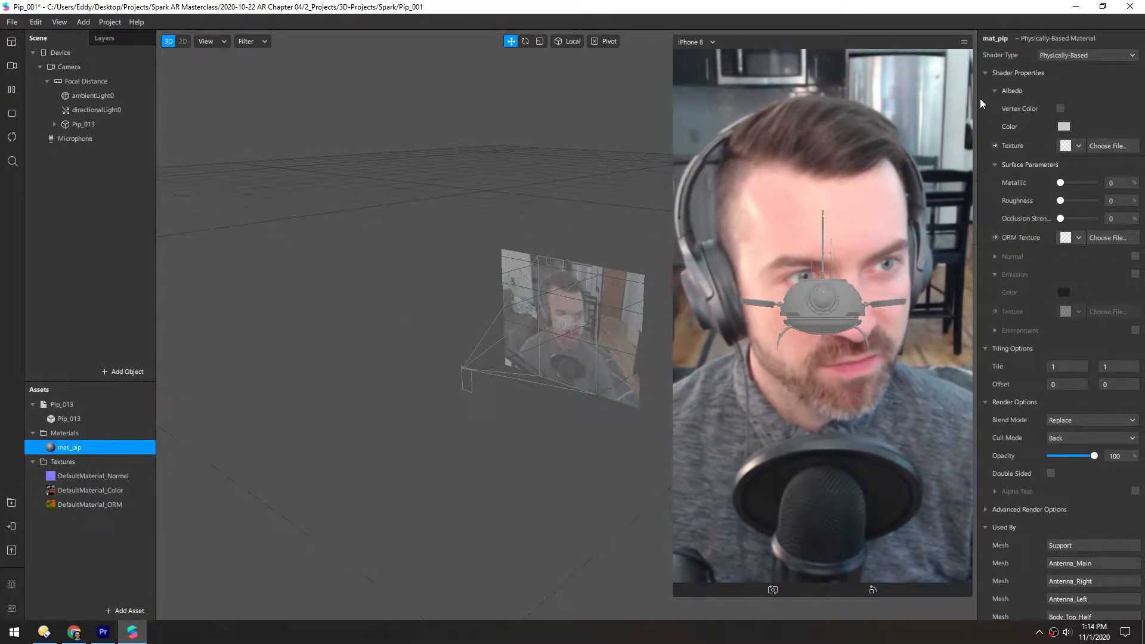
left_click(1076, 146)
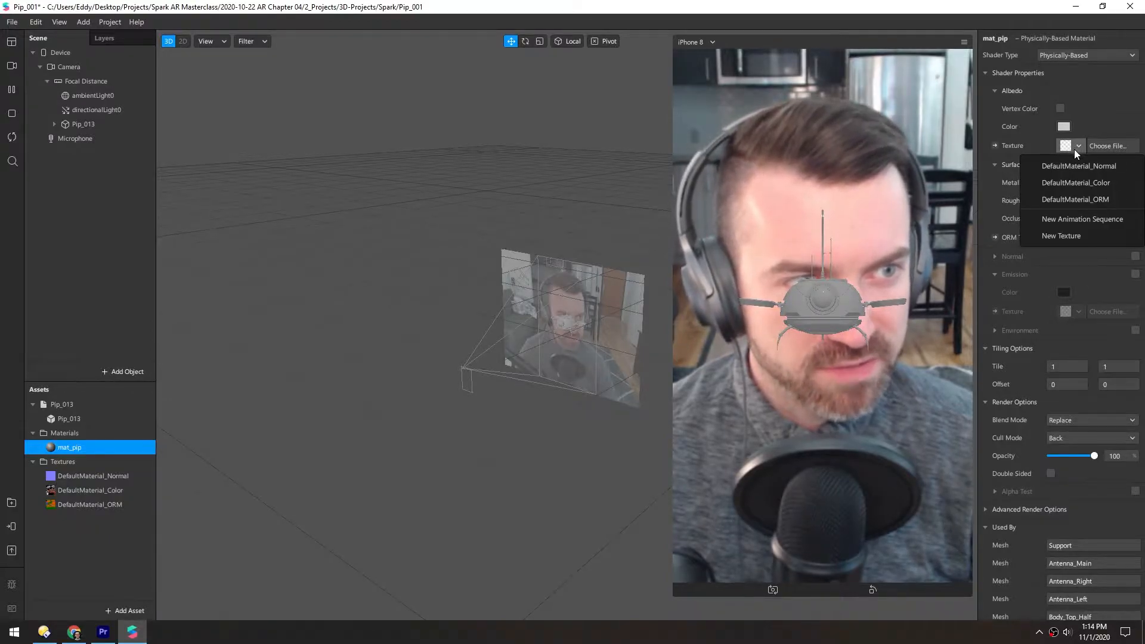
left_click(1076, 183)
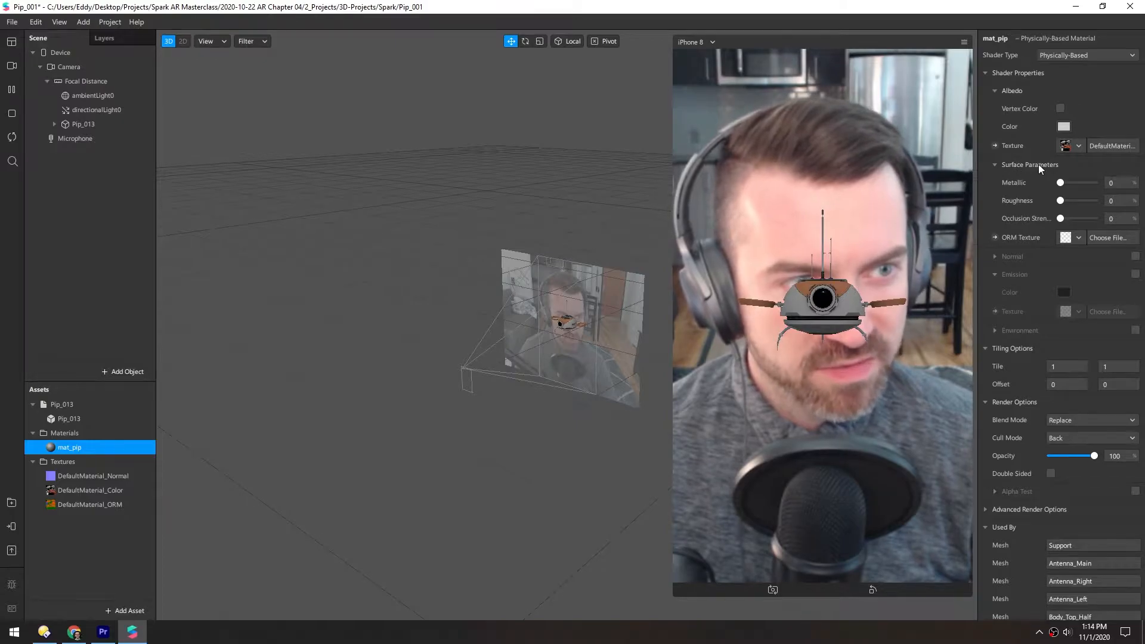
left_click(1076, 238)
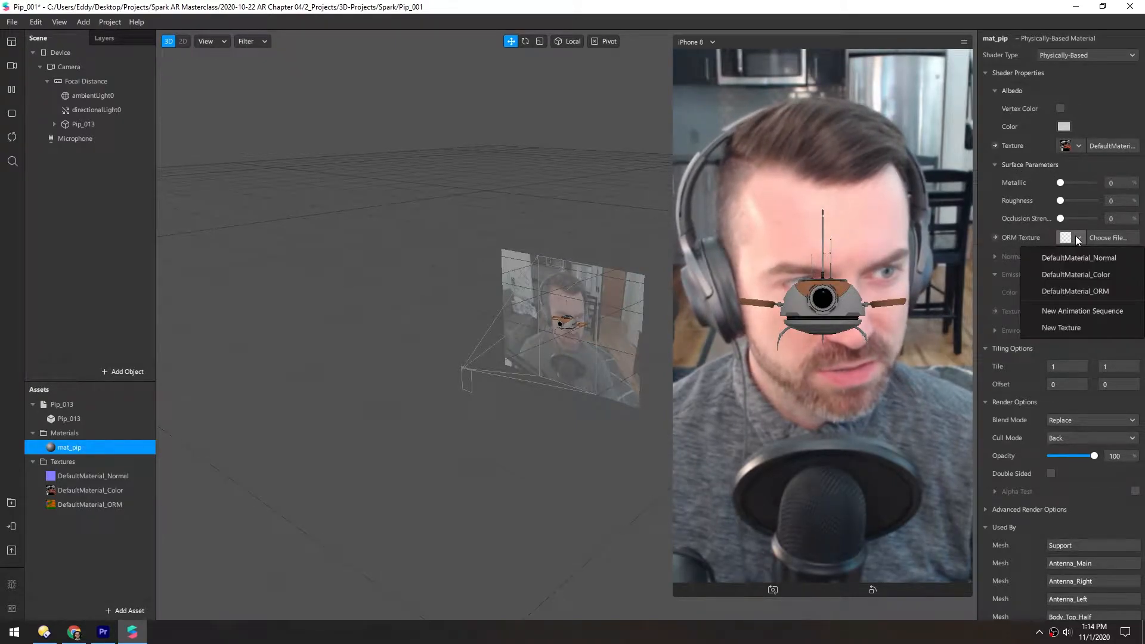
left_click(1102, 292)
Enable the Normal property on mat_pip and assign DefaultMaterial_Normal as its texture
left_click(1135, 256)
left_click(1079, 276)
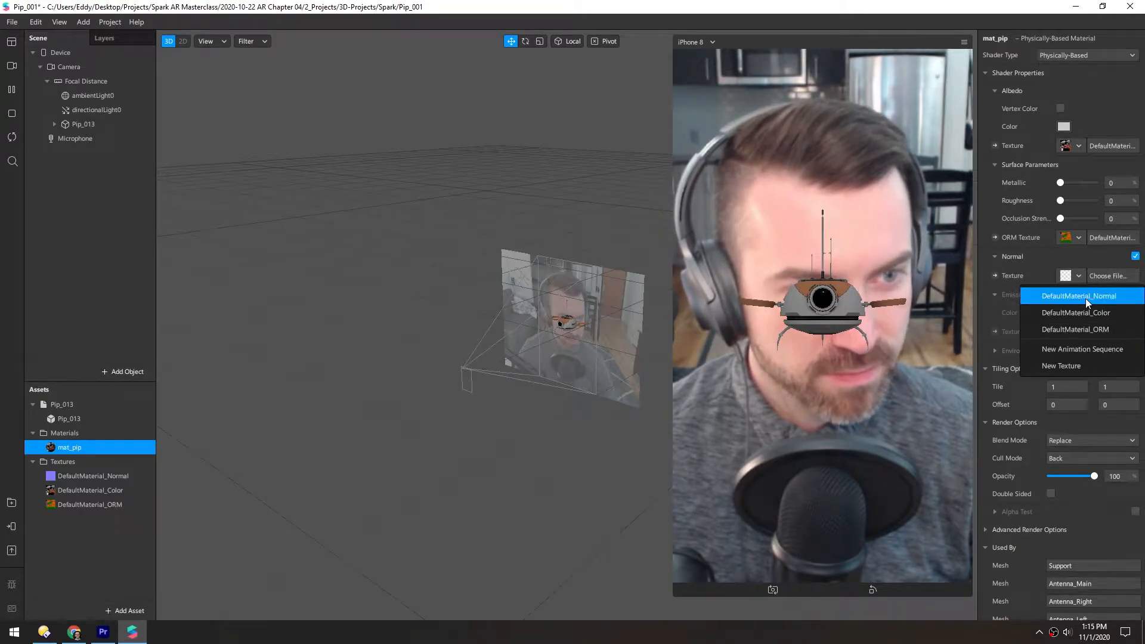
left_click(1085, 297)
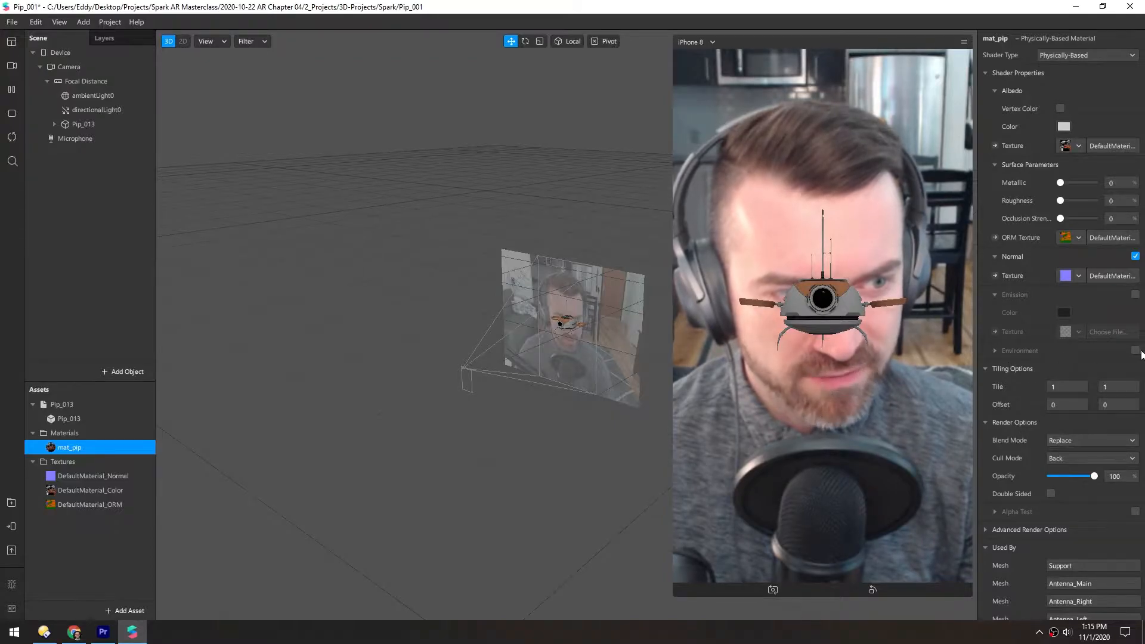
Enable Environment on mat_pip, use the Sunset texture from the AR Library, and dismiss the unused-capability notice
left_click(1135, 350)
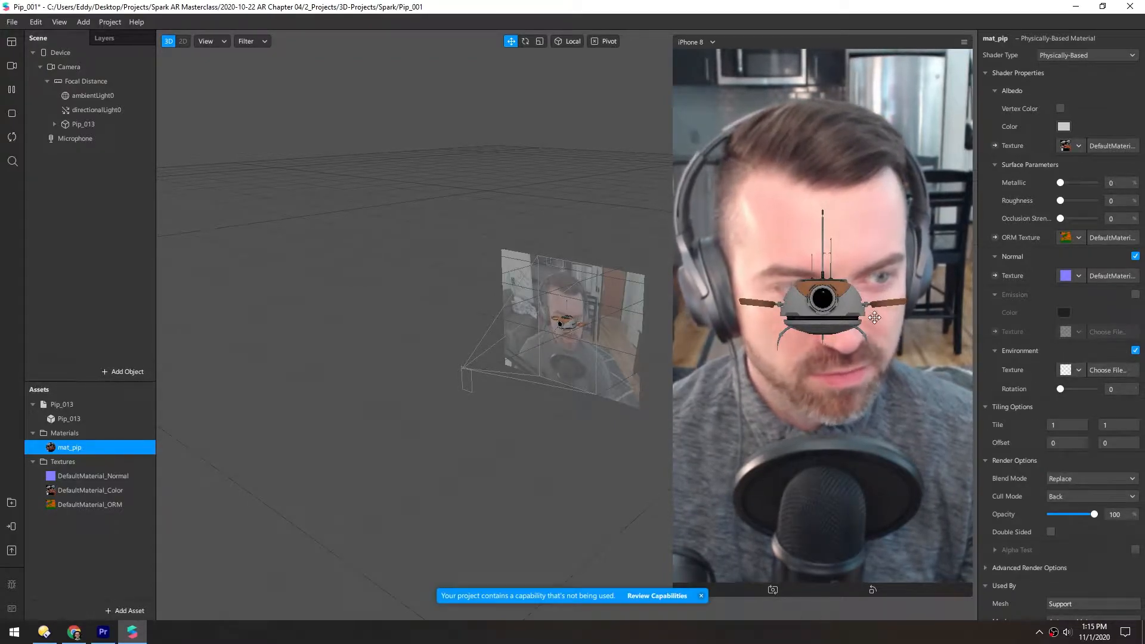
left_click(1079, 370)
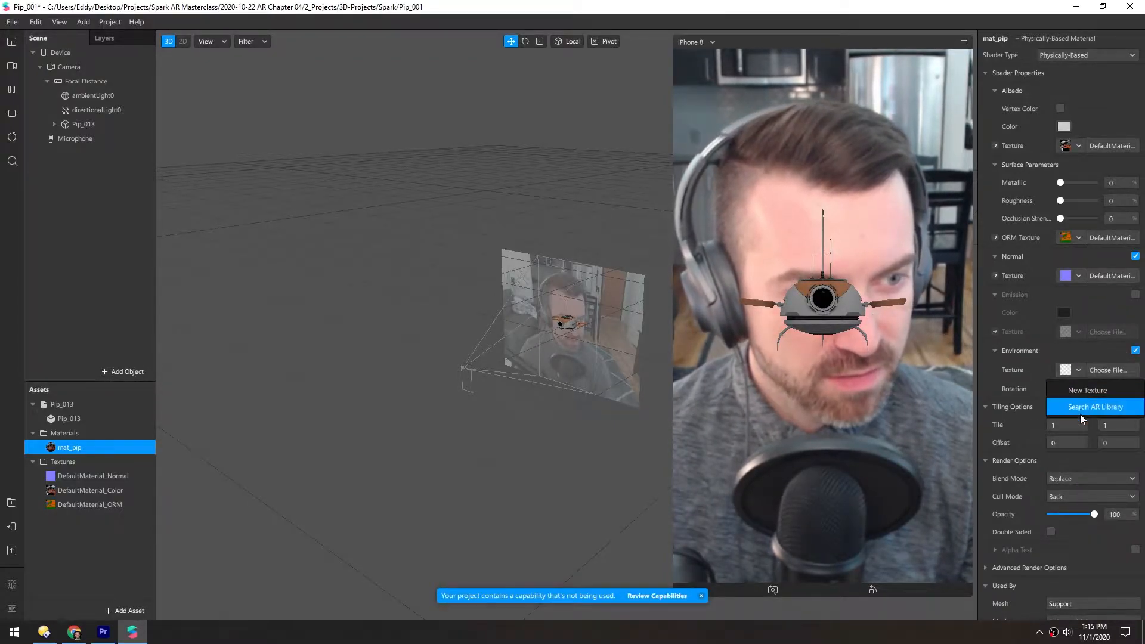
left_click(1103, 407)
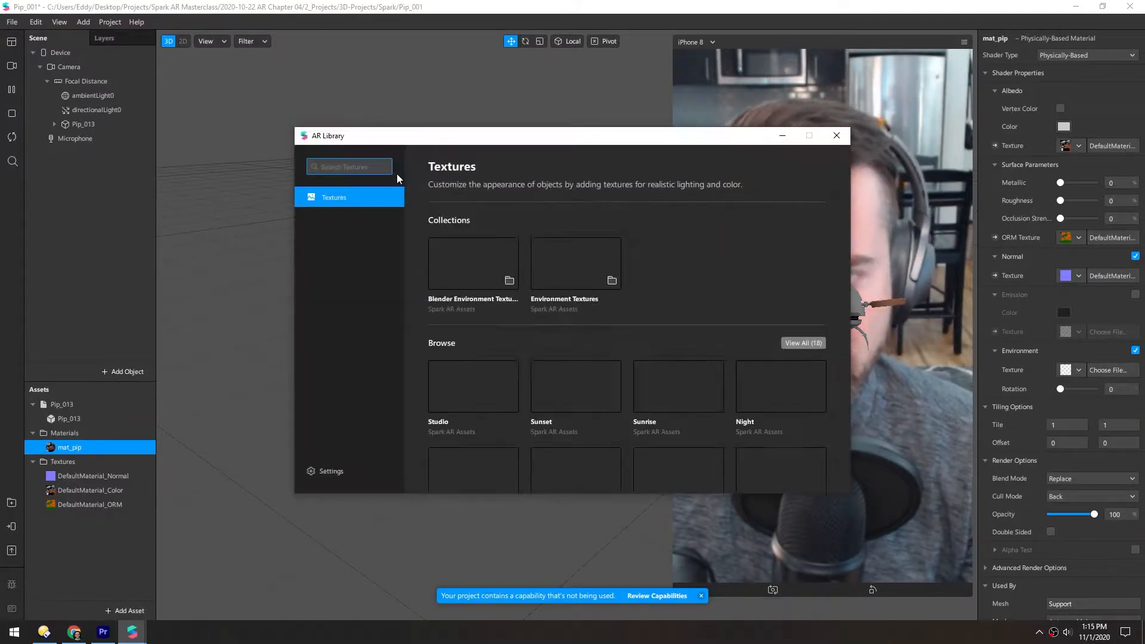
scroll(560, 315, "down", 1)
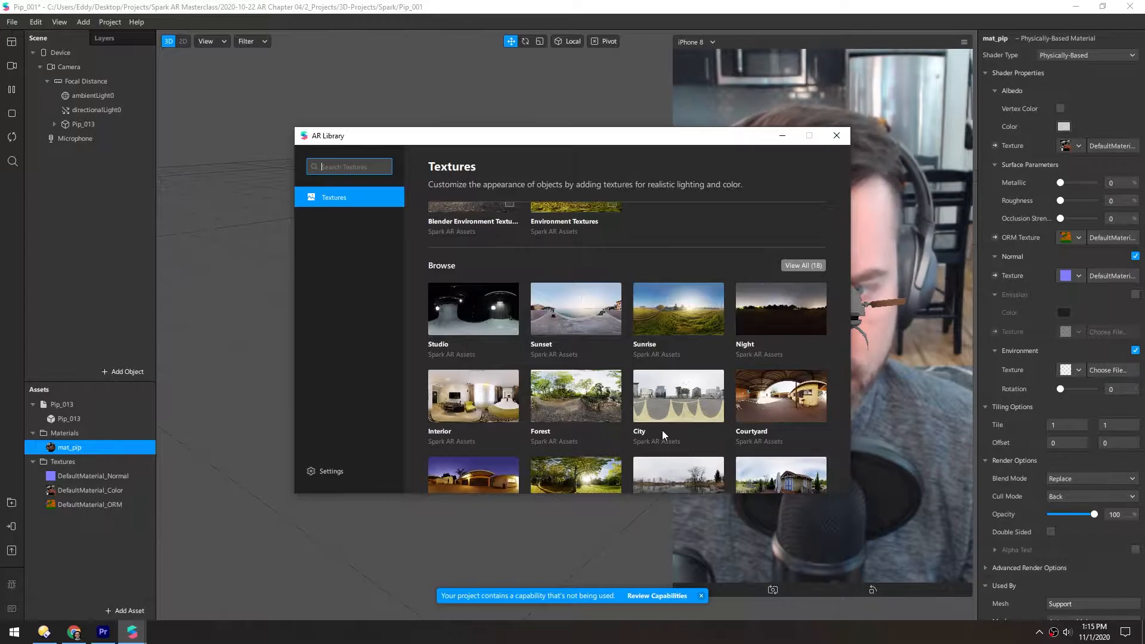
scroll(615, 345, "down", 1)
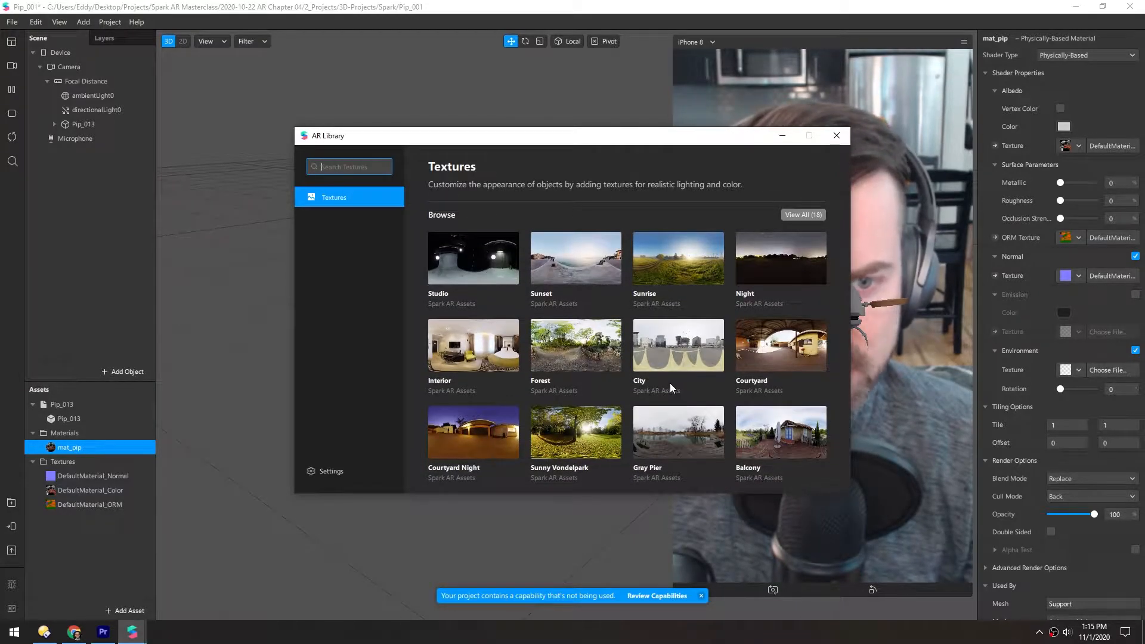
left_click(564, 265)
left_click(793, 191)
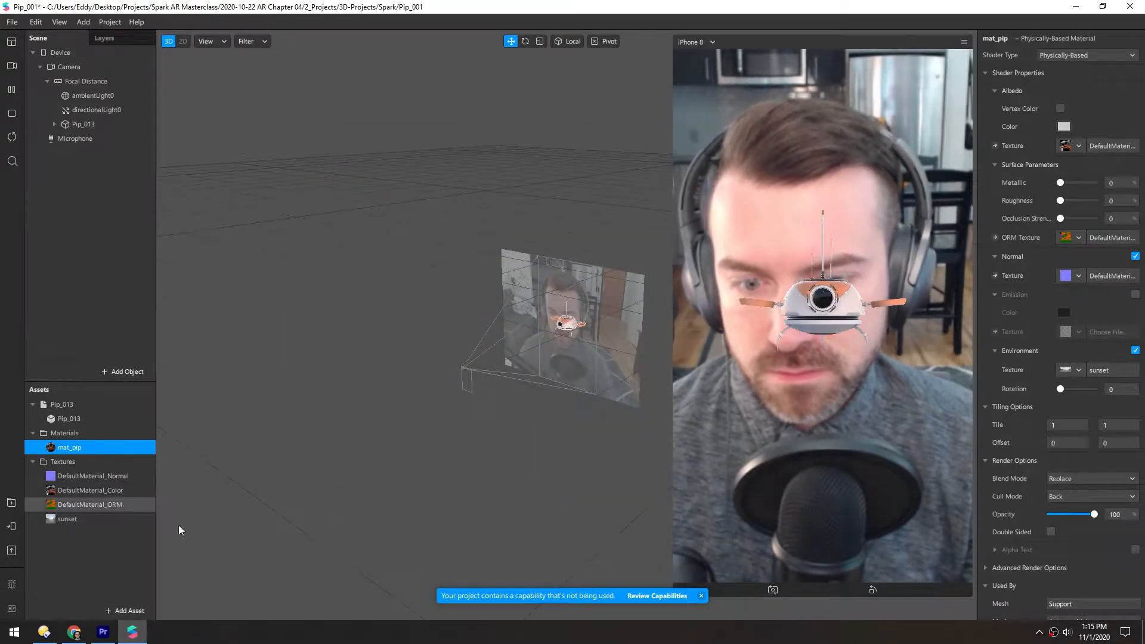
left_click(702, 596)
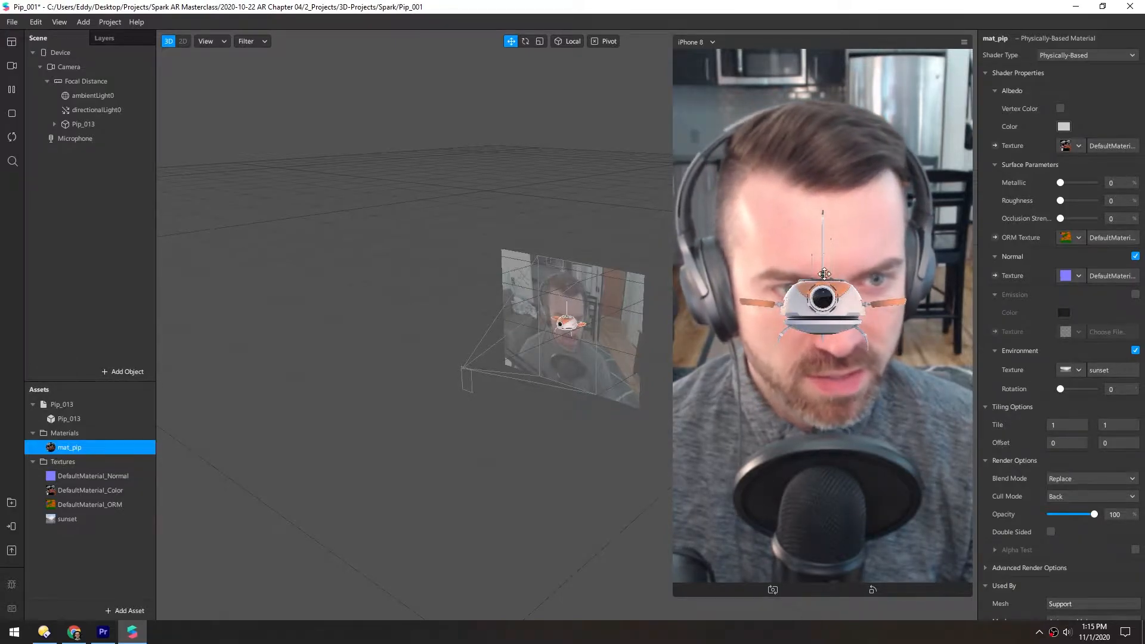
Widen the material properties area and set mat_pip's albedo color to white (#ffffff)
scroll(563, 328, "up", 5)
scroll(554, 322, "up", 5)
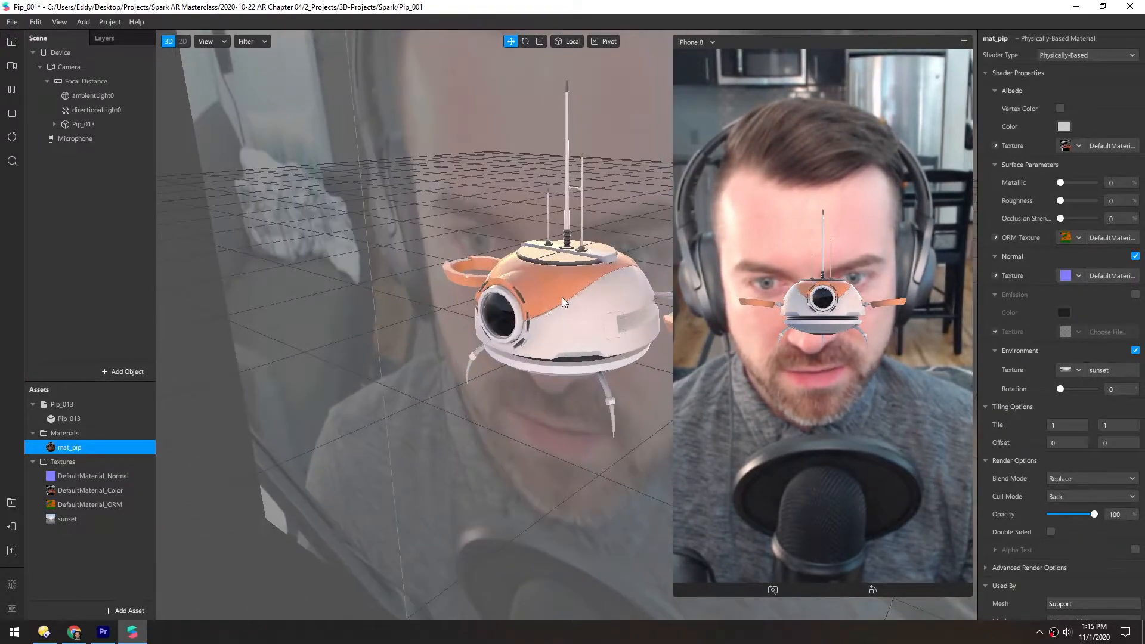
scroll(561, 299, "up", 3)
middle_click_drag(562, 298, 475, 316)
left_click_drag(476, 316, 352, 276, "alt")
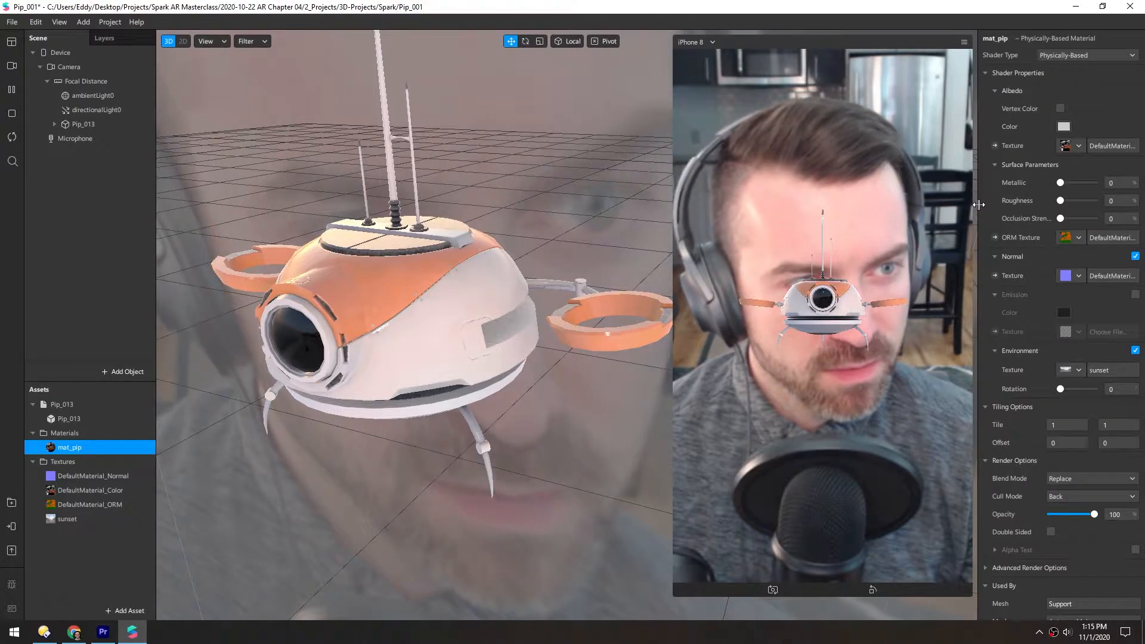
left_click_drag(978, 205, 941, 205)
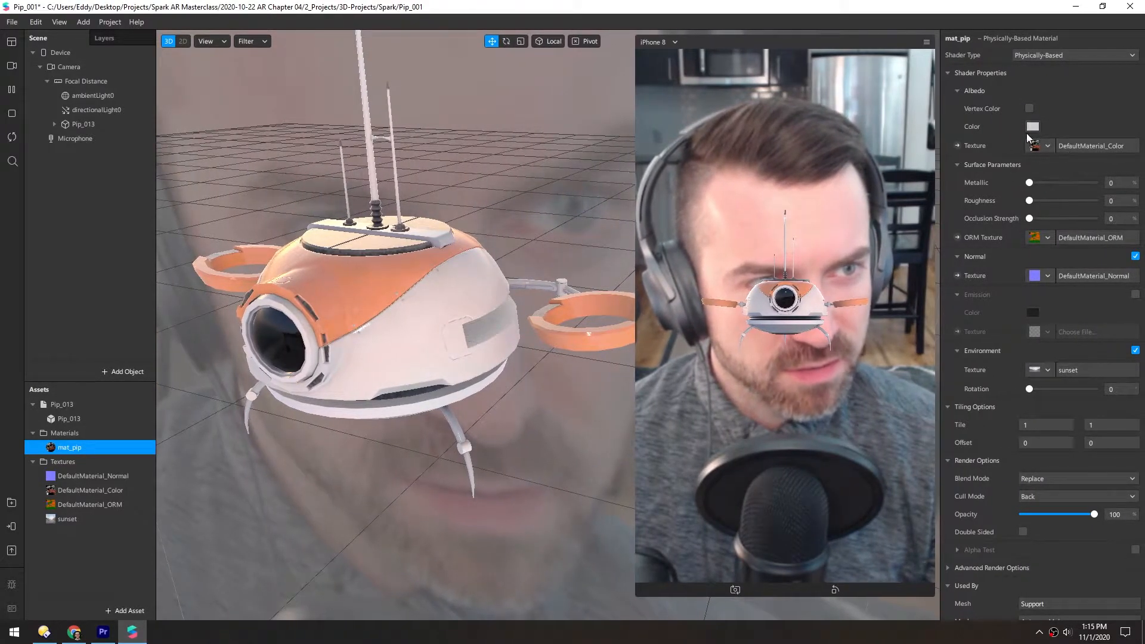
left_click(1031, 127)
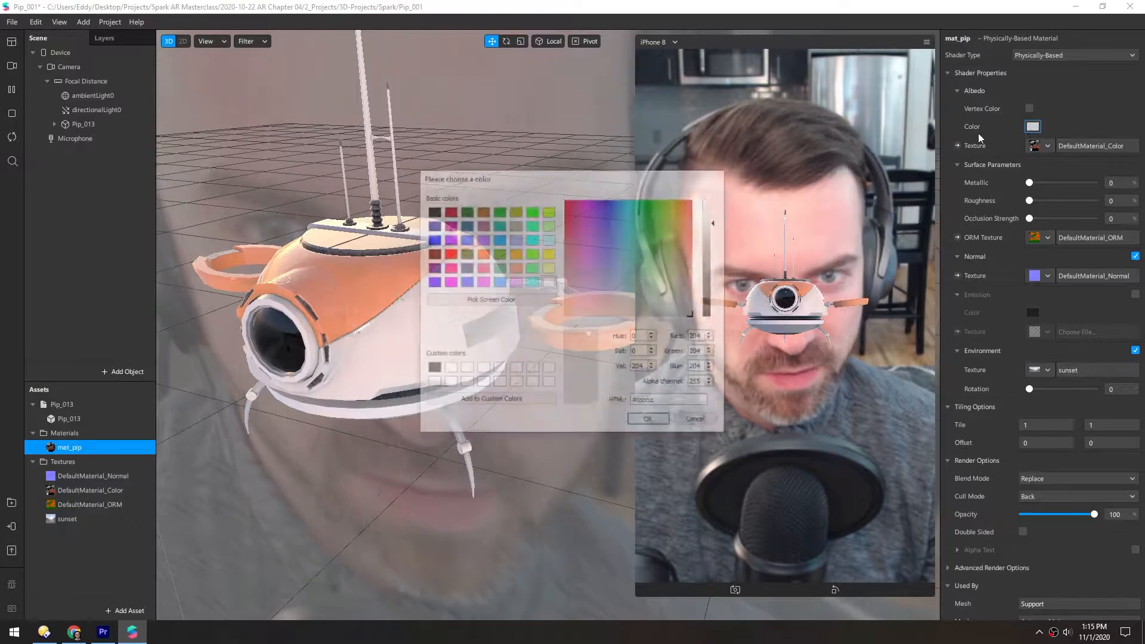
left_click_drag(714, 224, 715, 183)
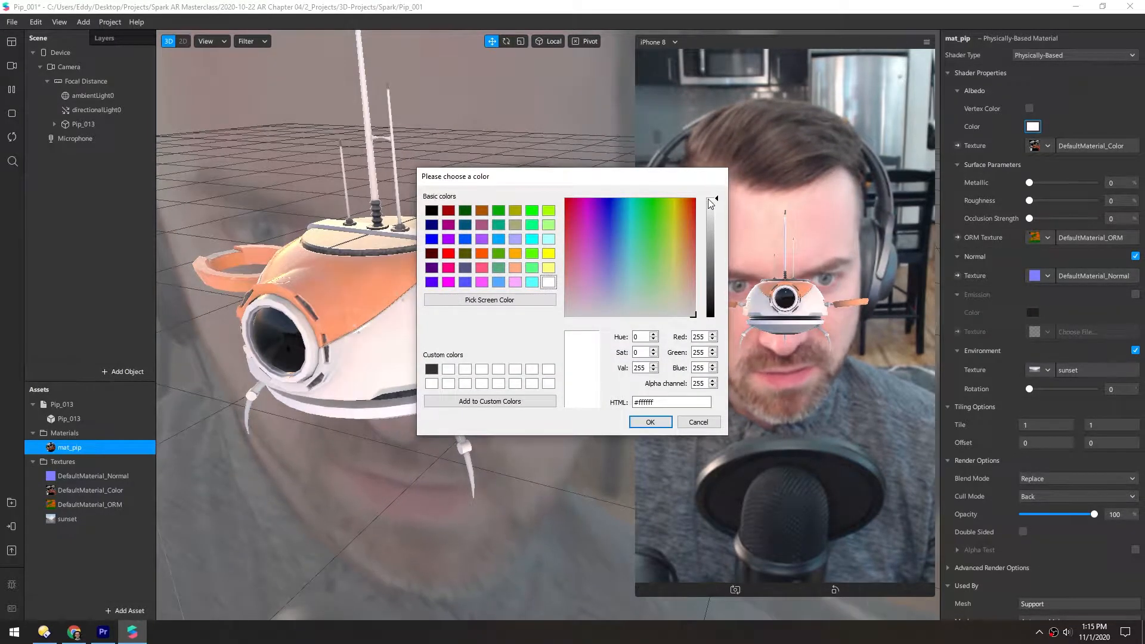
left_click(650, 422)
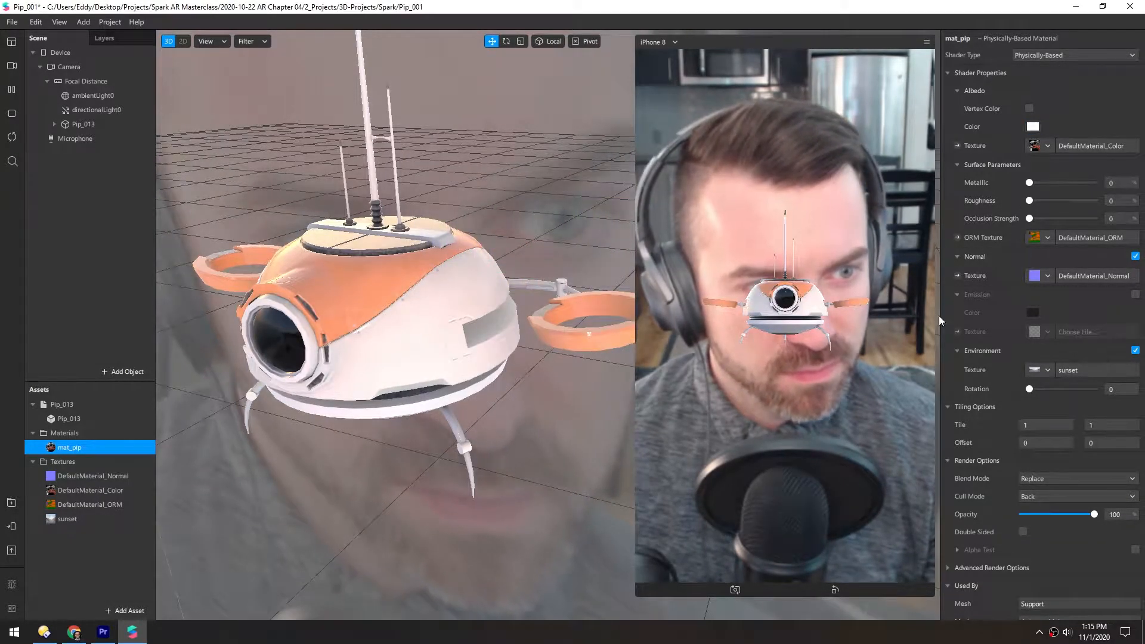
Collapse the Emission properties on mat_pip and set the DefaultMaterial_Color texture's color encoding to sRGB
left_click(958, 294)
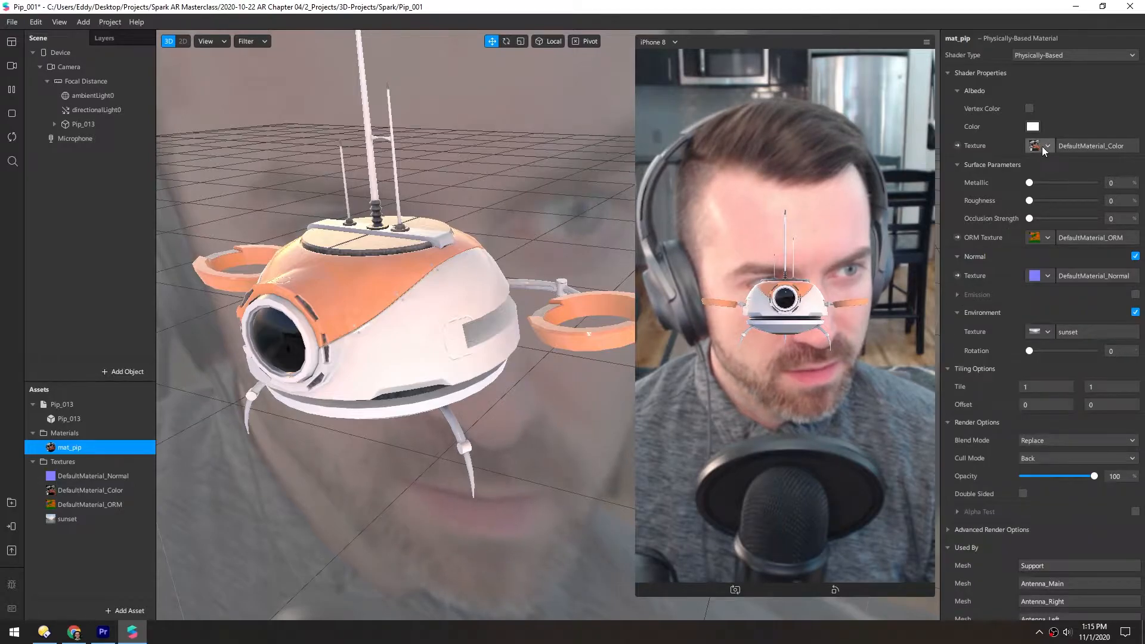
left_click(1102, 146)
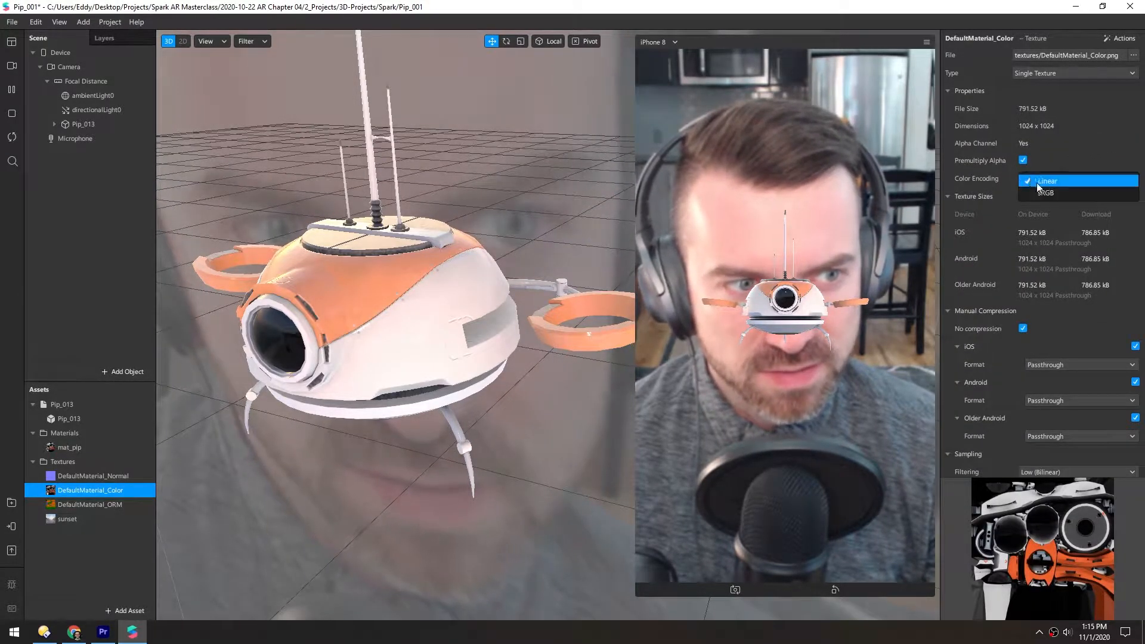
left_click(1046, 193)
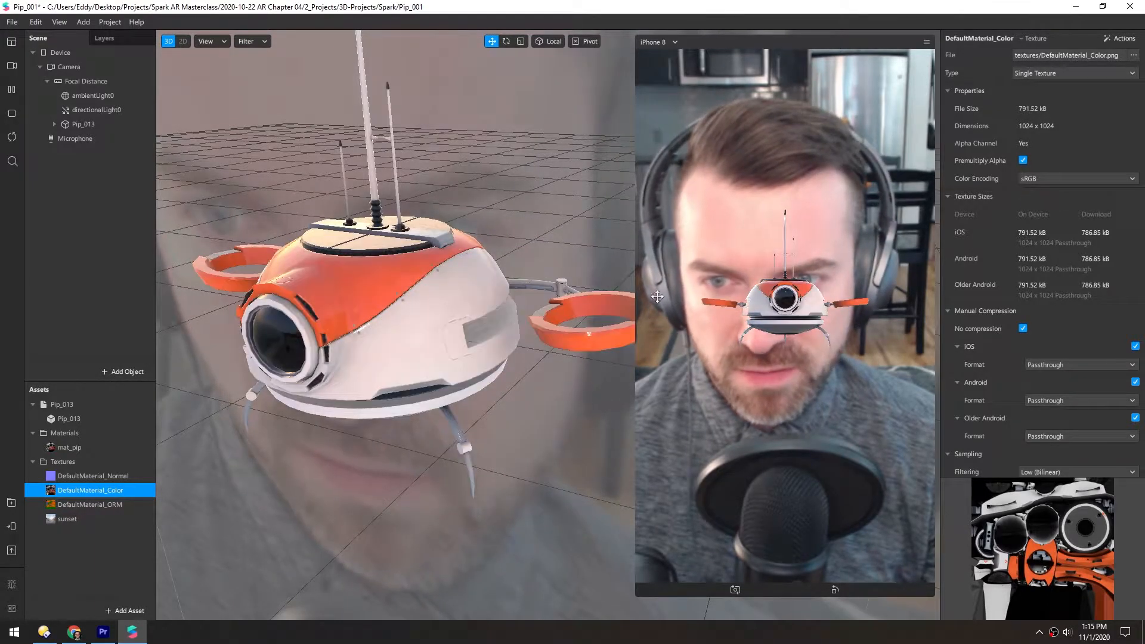
Examine the drone's colors from several angles and the reflections on its front lens up close
left_click_drag(423, 302, 423, 249)
scroll(431, 278, "down", 3)
middle_click_drag(431, 277, 407, 307)
scroll(360, 258, "up", 3)
left_click_drag(407, 306, 446, 238)
scroll(439, 295, "up", 5)
scroll(417, 273, "up", 3)
scroll(450, 250, "down", 5)
scroll(474, 260, "up", 4)
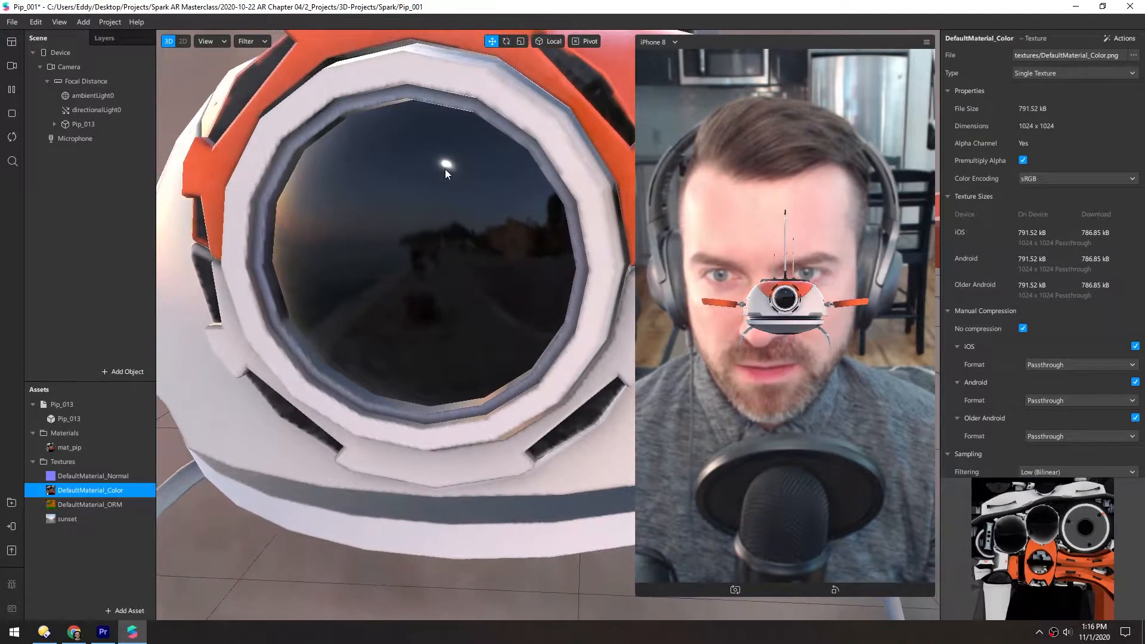
Toggle directionalLight0's visibility several times to compare the highlight on the drone's lens
left_click(94, 107)
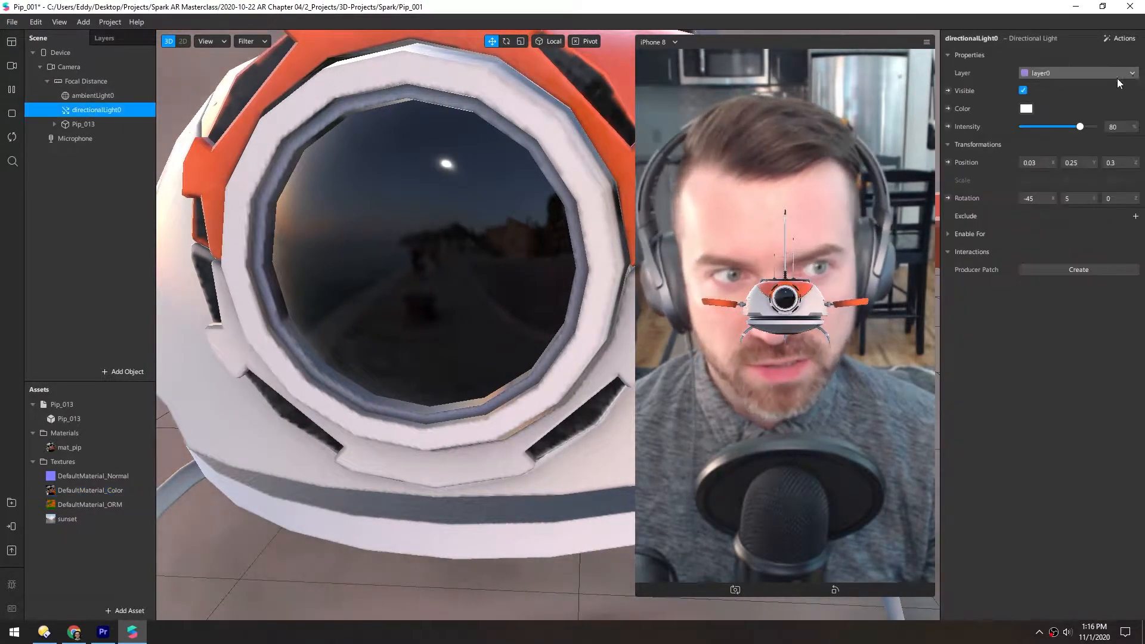
left_click(1024, 91)
left_click(1024, 91)
left_click(1024, 90)
left_click(1024, 91)
left_click(1024, 91)
Compare the whole drone's shading with directionalLight0 hidden and shown, leaving the light visible
scroll(485, 198, "down", 6)
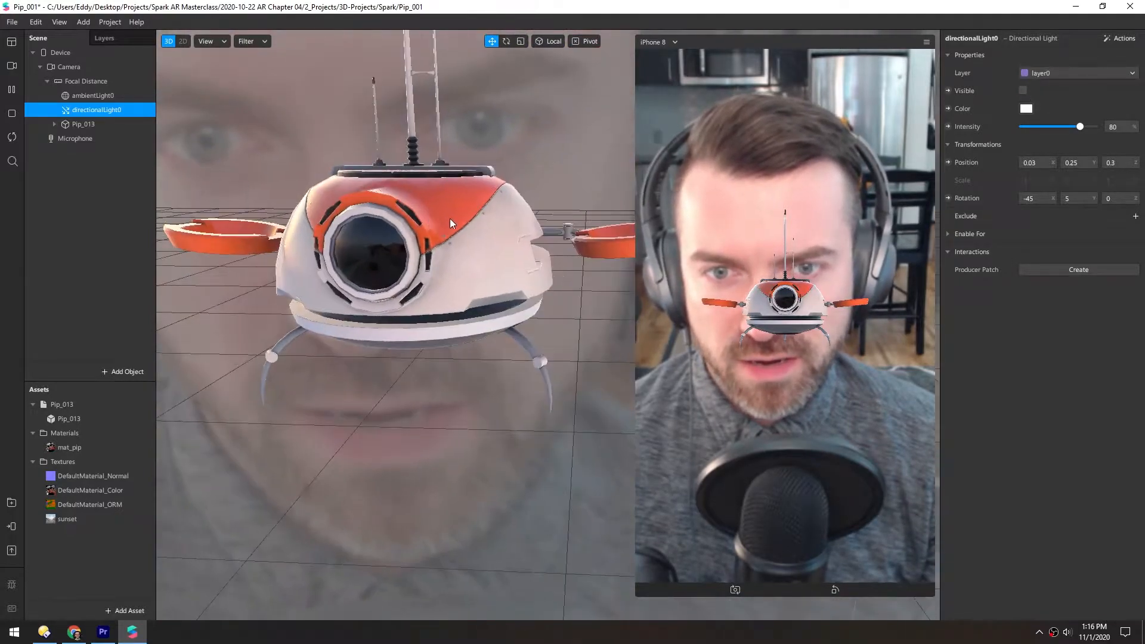
right_click_drag(486, 268, 355, 199)
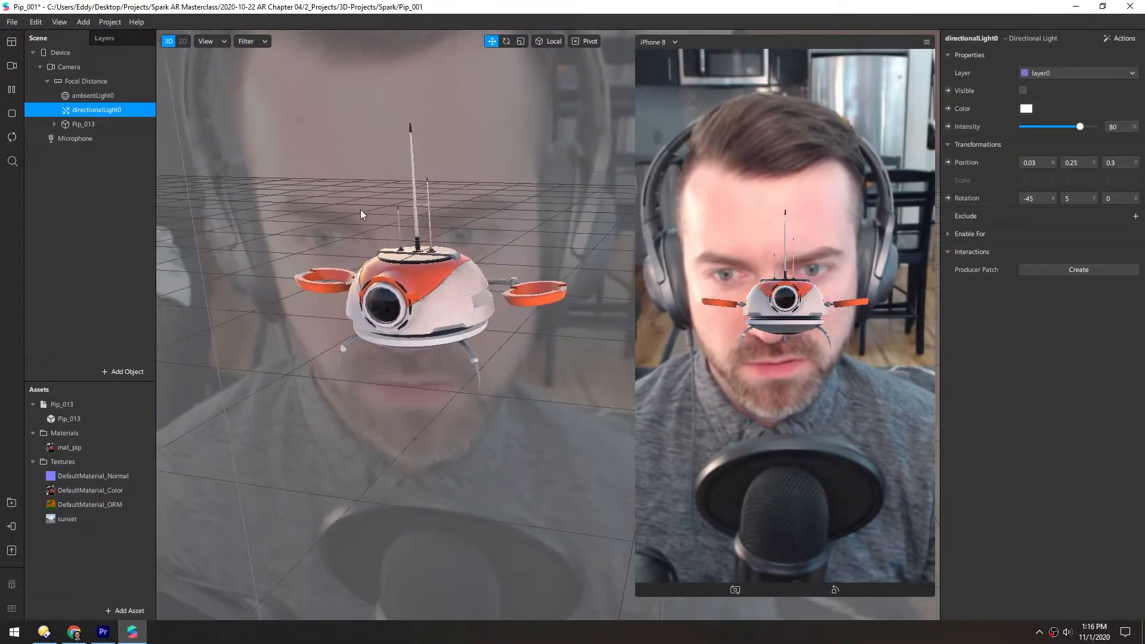
left_click(1023, 91)
left_click(1024, 91)
left_click(1024, 91)
left_click(1024, 91)
left_click(1024, 91)
left_click(1024, 91)
left_click(1024, 91)
left_click(1023, 91)
left_click(1024, 91)
left_click(1024, 91)
left_click(1024, 90)
mouse_move(453, 280)
right_mouse_down()
mouse_move(508, 286)
mouse_move(436, 281)
right_mouse_up()
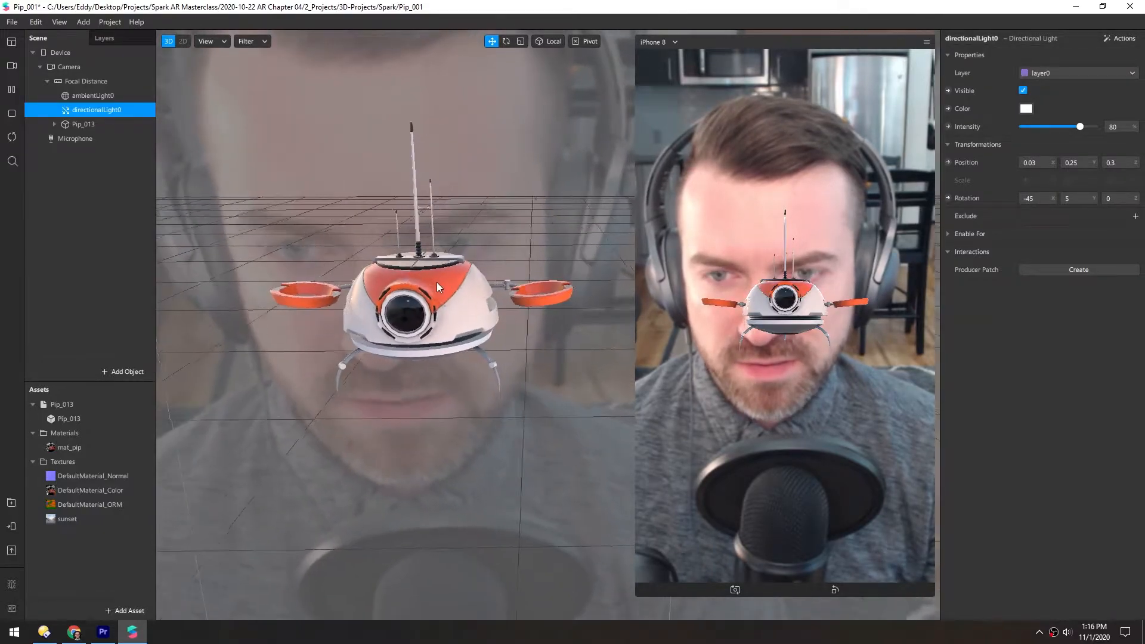
Compare the drone's shading with ambientLight0 on and off, and inspect the model with nothing selected
left_click(83, 95)
left_click(1024, 91)
left_click(1024, 90)
left_click(1024, 91)
left_click(1023, 90)
right_click_drag(449, 296, 475, 295)
scroll(418, 298, "up", 5)
left_click(341, 303)
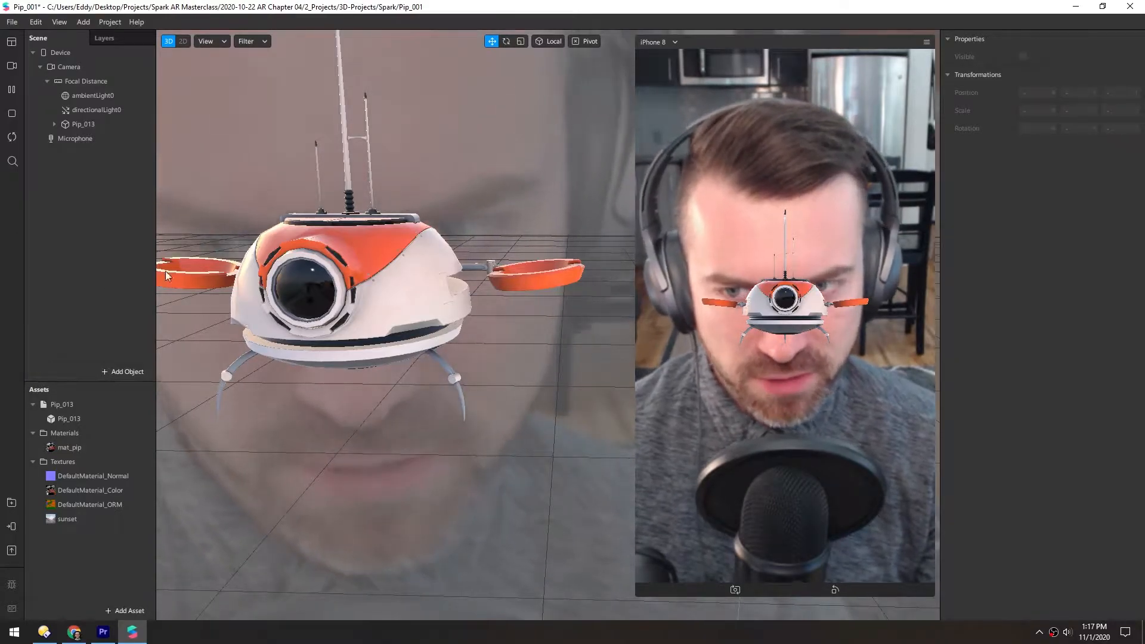
scroll(434, 307, "down", 5)
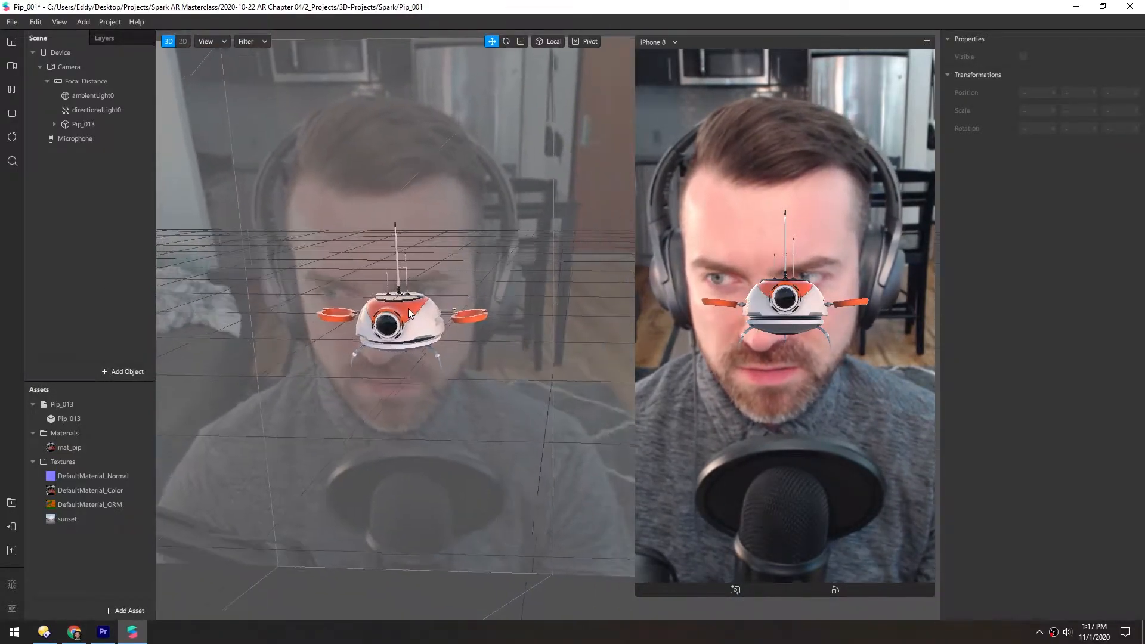
Add a null object under Focal Distance and nest Pip_013 inside it
left_click(64, 125)
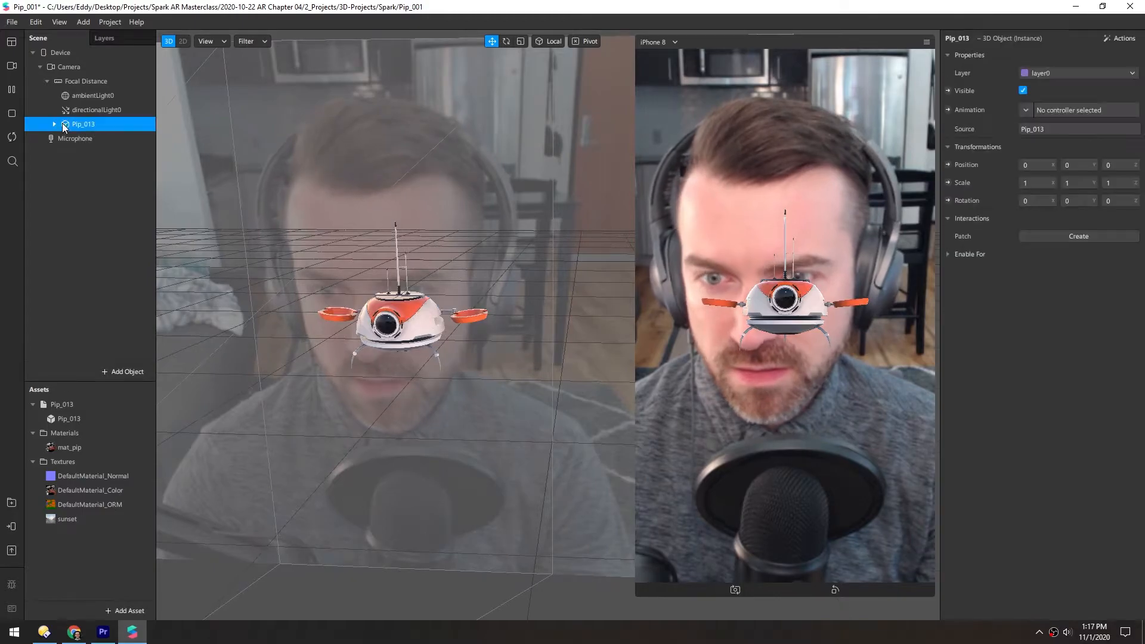
right_click(76, 82)
mouse_move(120, 92)
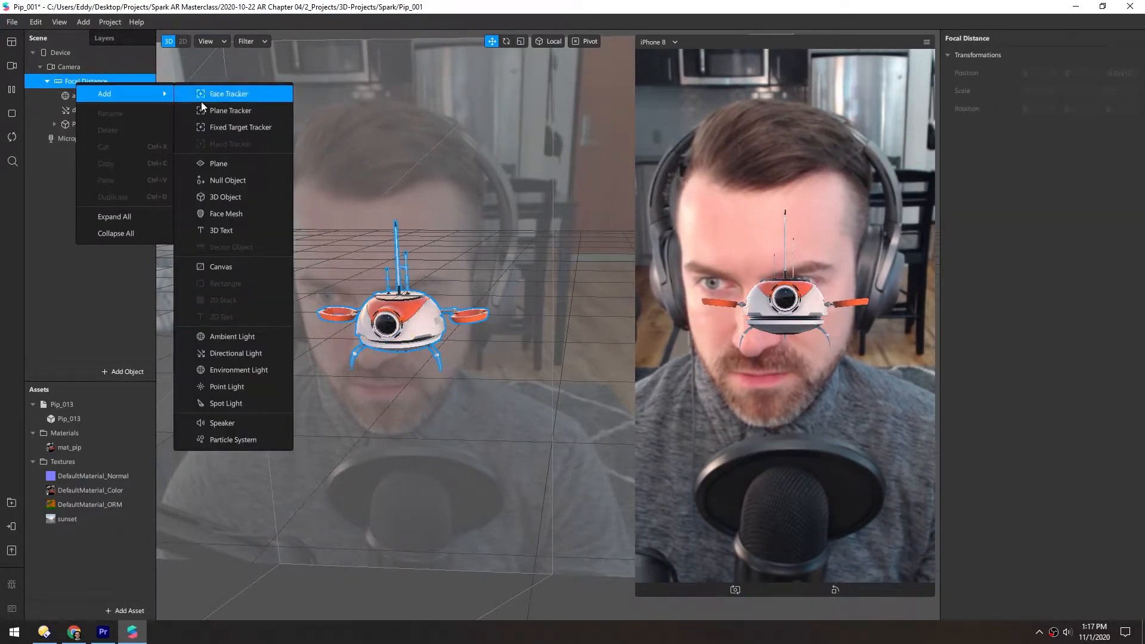
left_click(223, 178)
left_click_drag(69, 122, 86, 124)
left_click(82, 137)
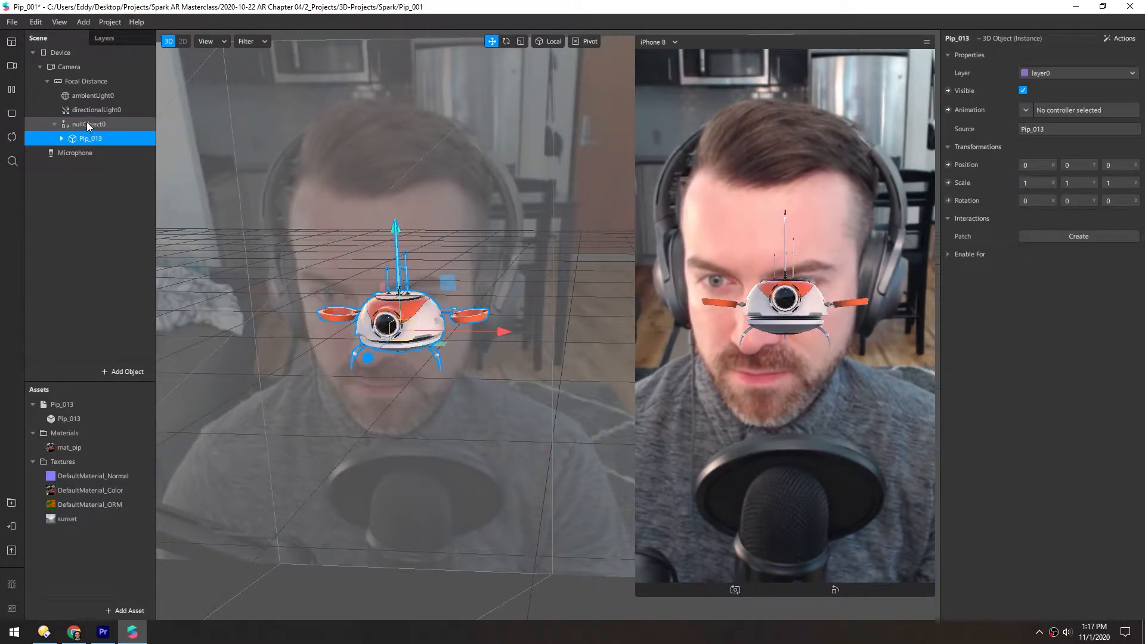
Lower Pip_013 within nullObject0 and raise nullObject0 to a Y position of about 0.115 so its pivot sits above the drone
left_click(87, 123)
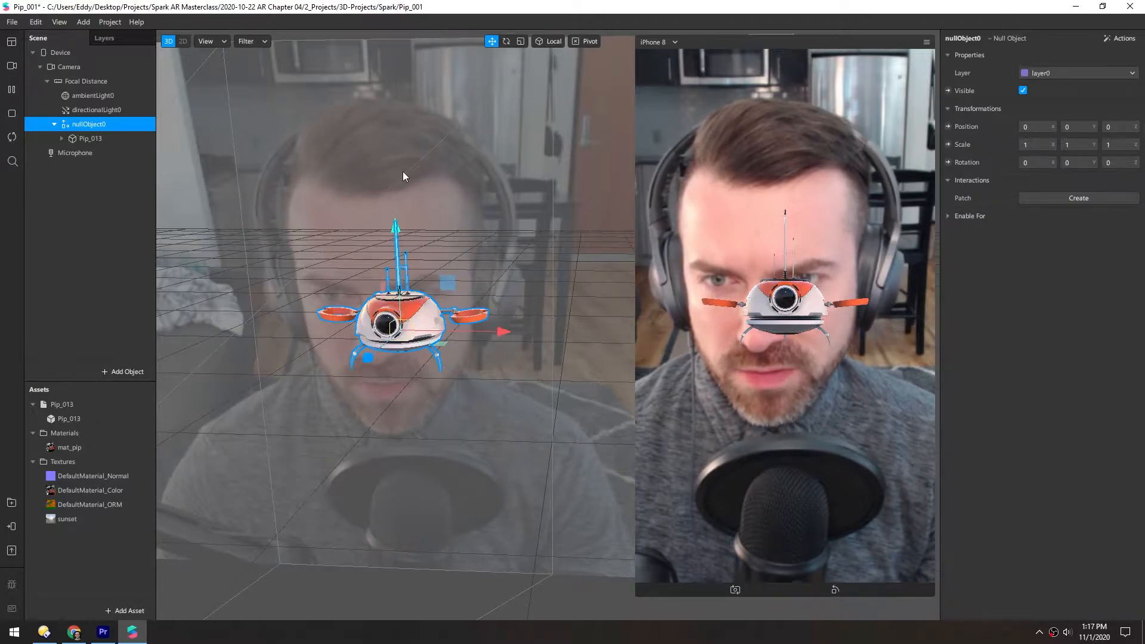
left_click(75, 140)
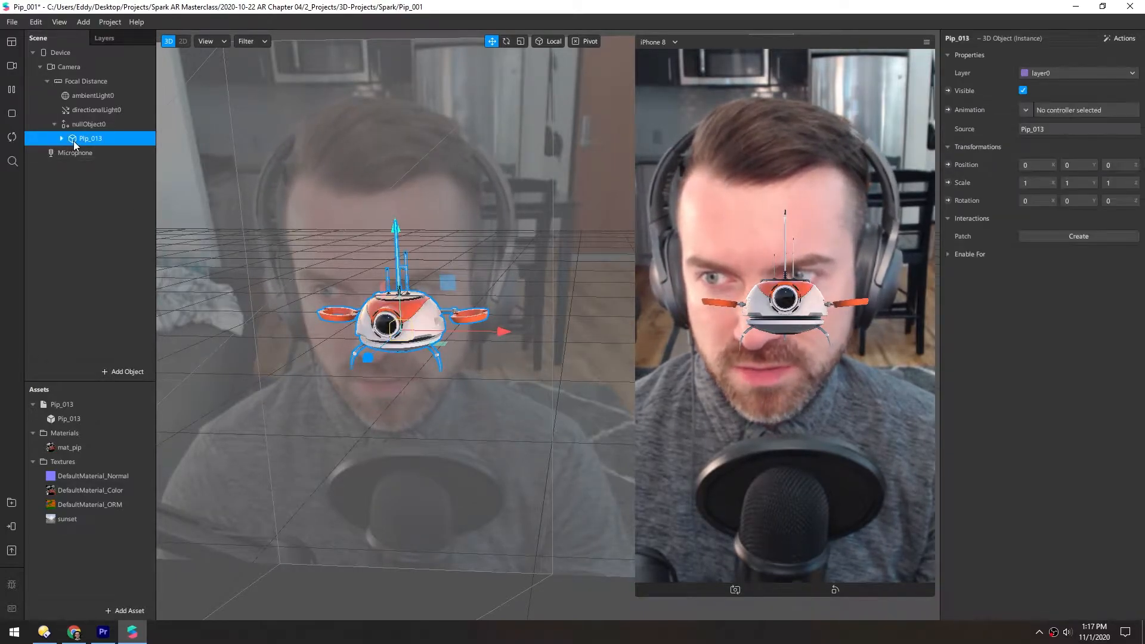
left_click_drag(395, 229, 400, 333)
left_click(88, 124)
left_click_drag(401, 390, 401, 262)
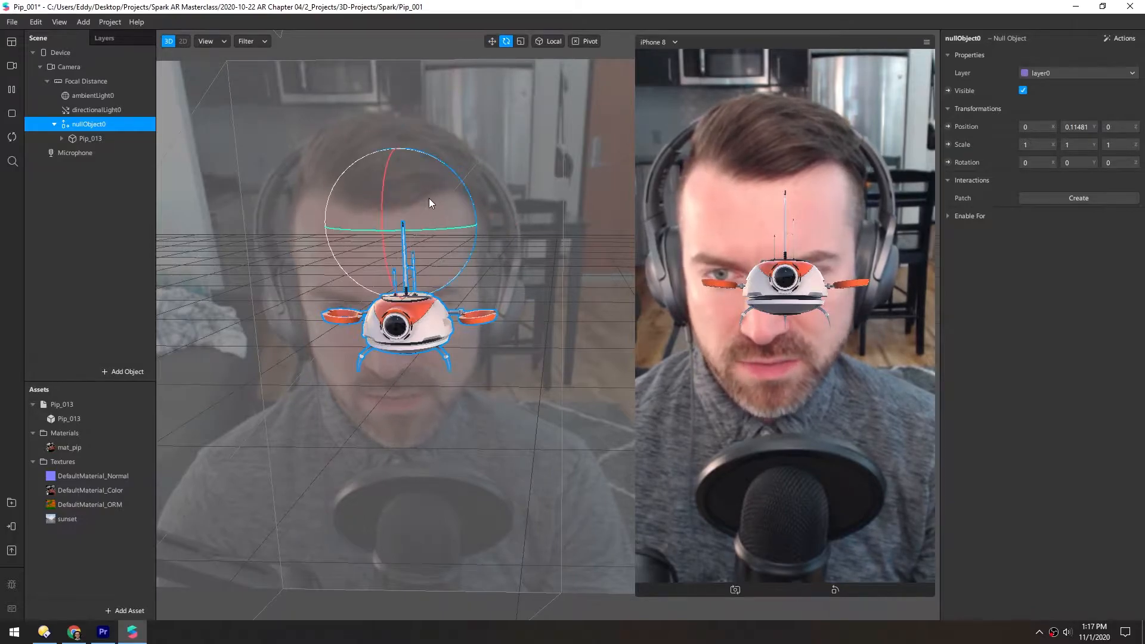
Try rotating nullObject0 around its Z axis to test the drone's swing, and undo the rotation
mouse_move(452, 196)
left_mouse_down("alt")
mouse_move(442, 209)
mouse_move(460, 175)
mouse_move(465, 184)
mouse_move(459, 154)
mouse_move(458, 185)
mouse_move(472, 180)
mouse_move(474, 200)
mouse_move(444, 152)
mouse_move(463, 211)
left_mouse_up("alt")
left_click_drag(464, 210, 465, 179)
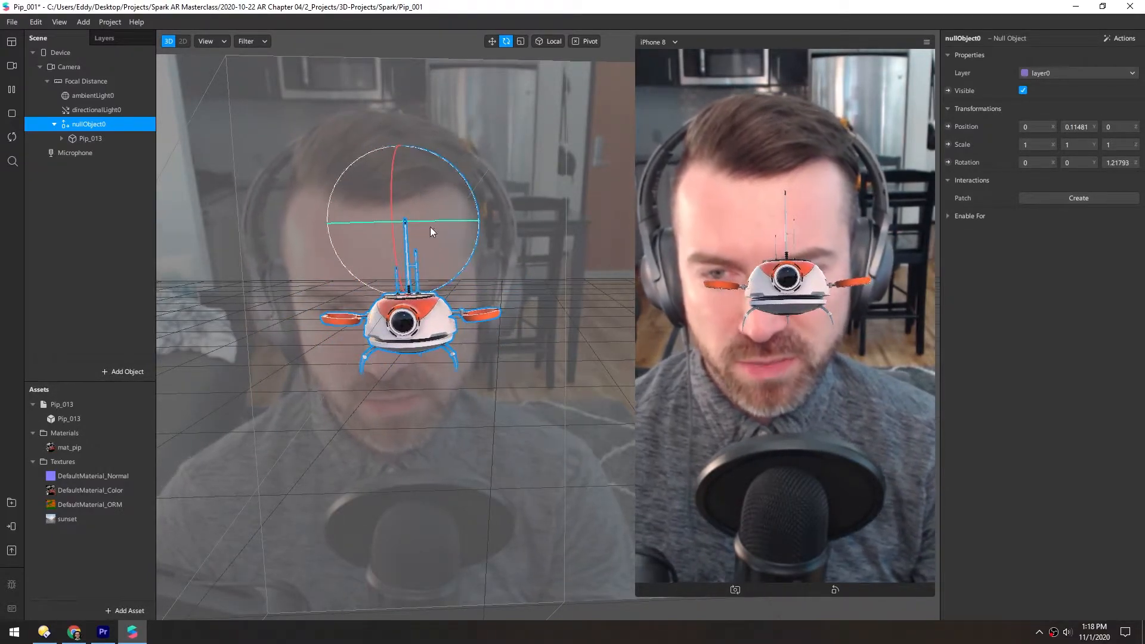
key("ctrl+z")
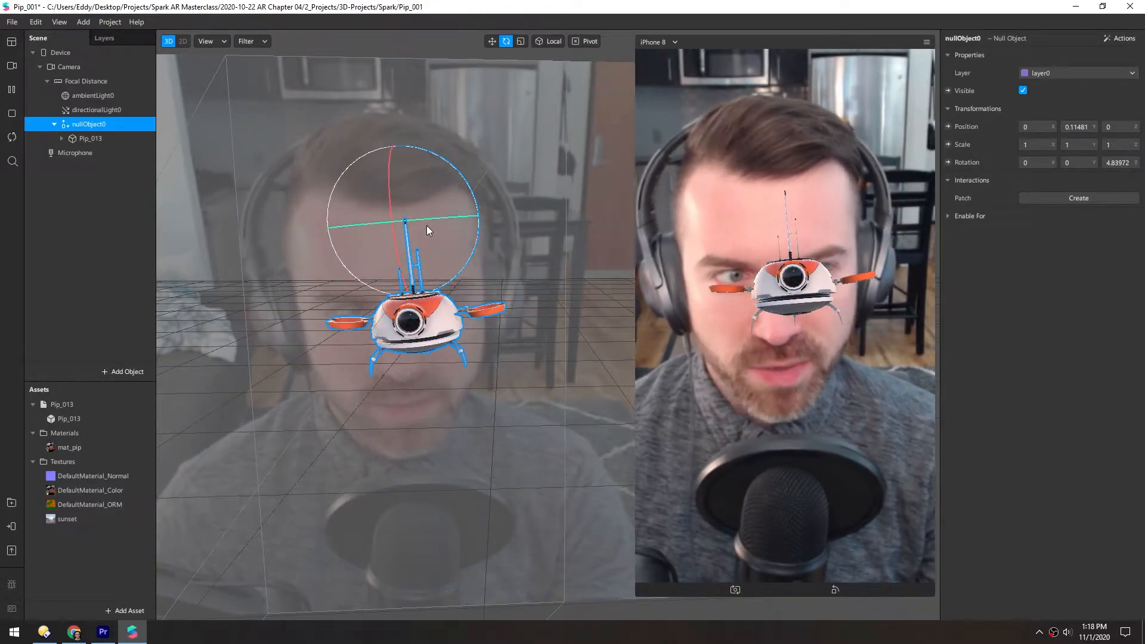
key("ctrl+z")
key("ctrl+z")
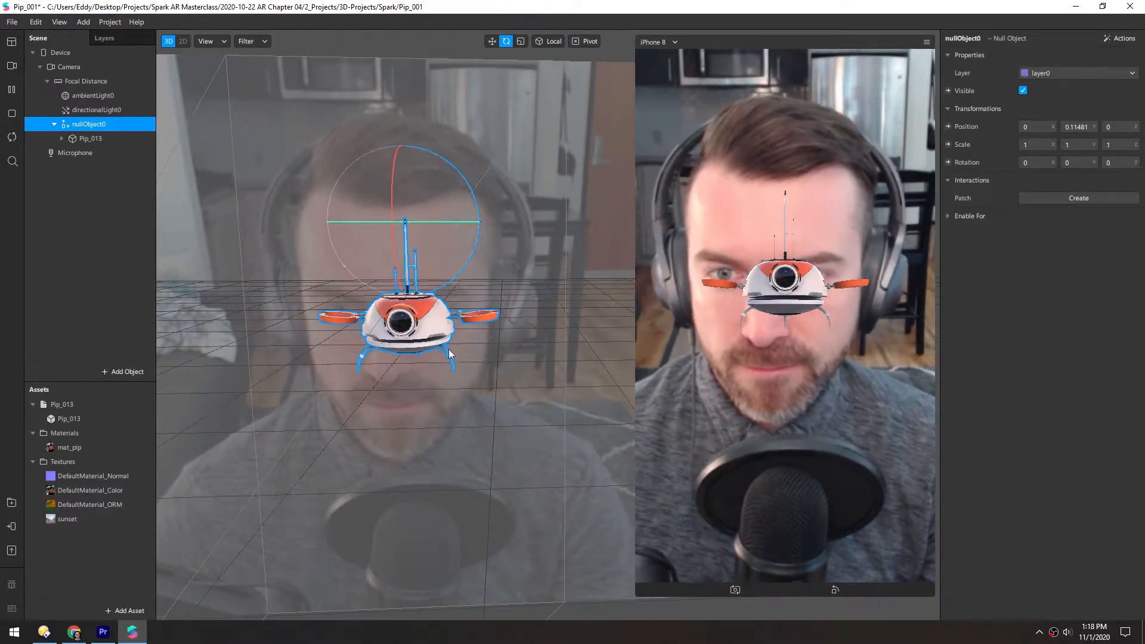
Move Pip_013 down to a Y position of about -0.122 and nullObject0 up to about 0.121
left_click(78, 138)
key("w")
left_click_drag(405, 222, 407, 254)
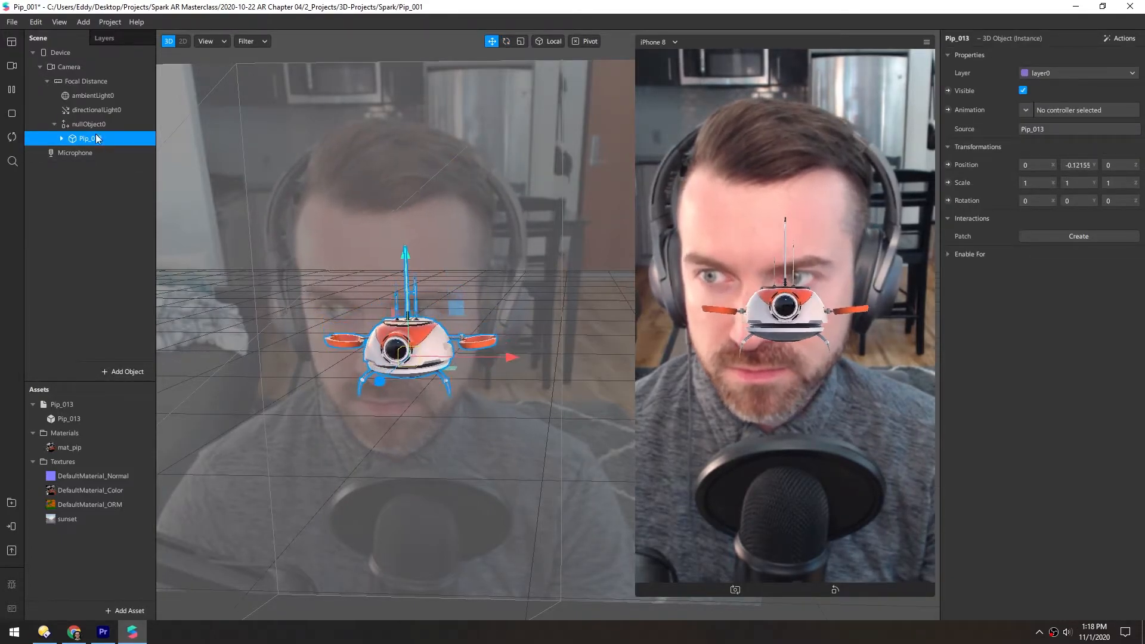
left_click(94, 125)
left_click_drag(400, 115, 400, 110)
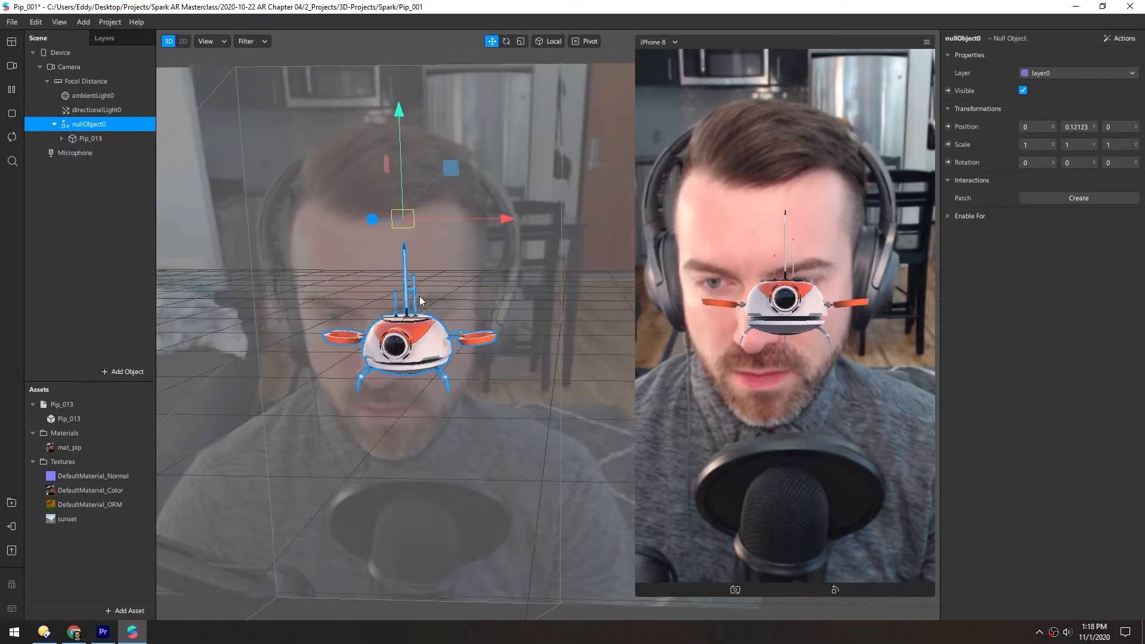
middle_click_drag(421, 303, 418, 280)
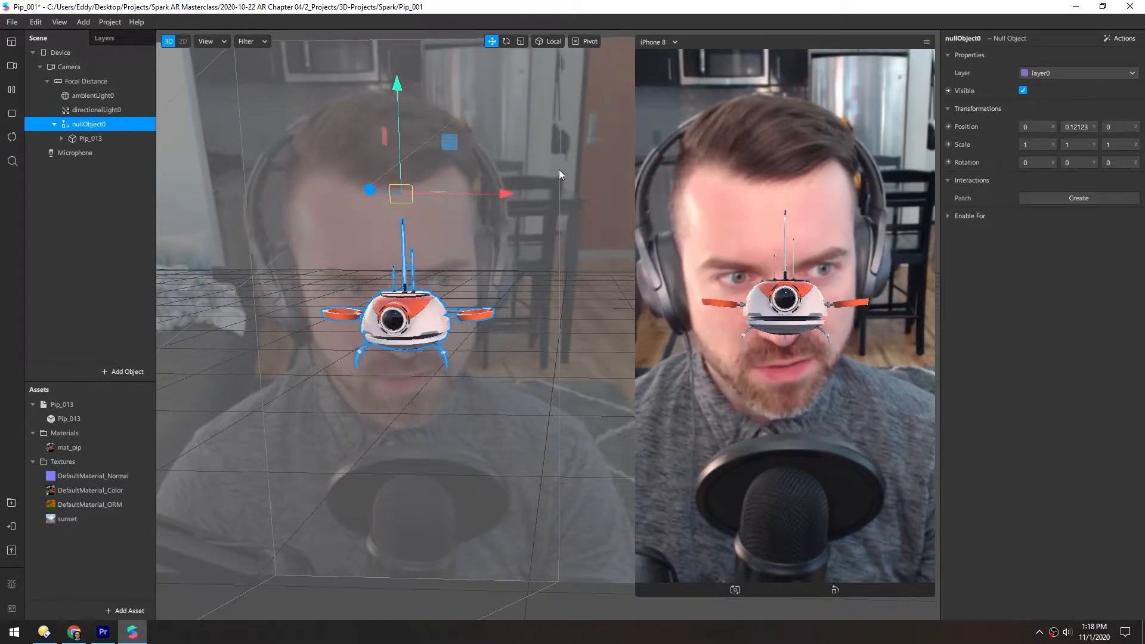
Create a patch for nullObject0's Rotation and shrink the simulator preview to free up the viewport
left_click(947, 162)
left_click_drag(696, 595, 590, 359)
left_click_drag(435, 471, 583, 449)
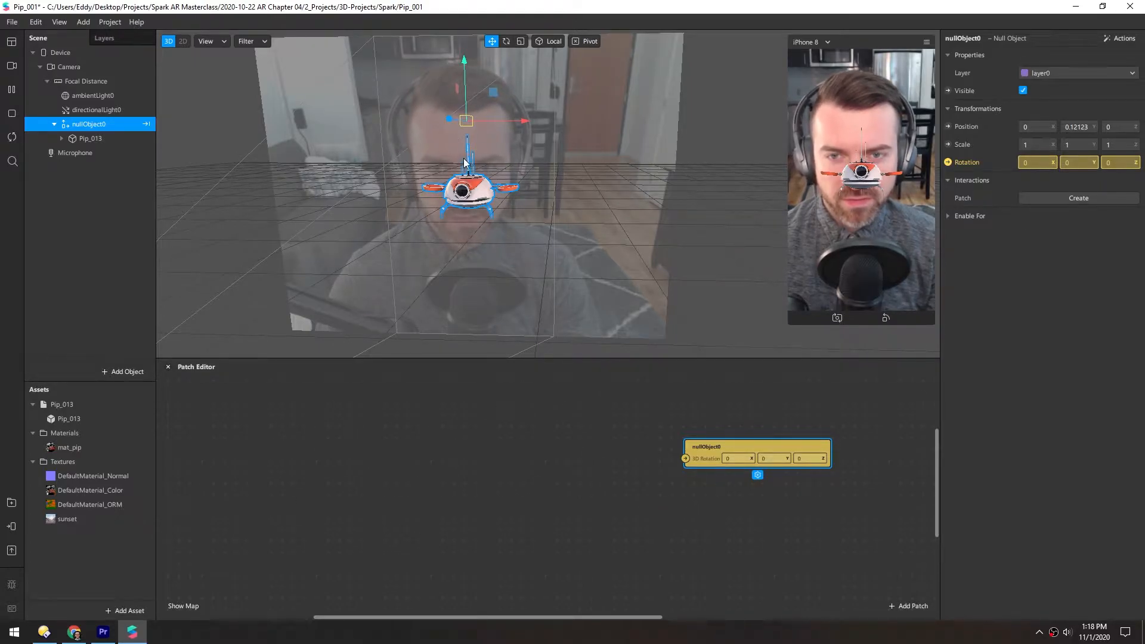
Add a Loop Animation patch and enable its Mirrored option
right_click(341, 444)
type("loop")
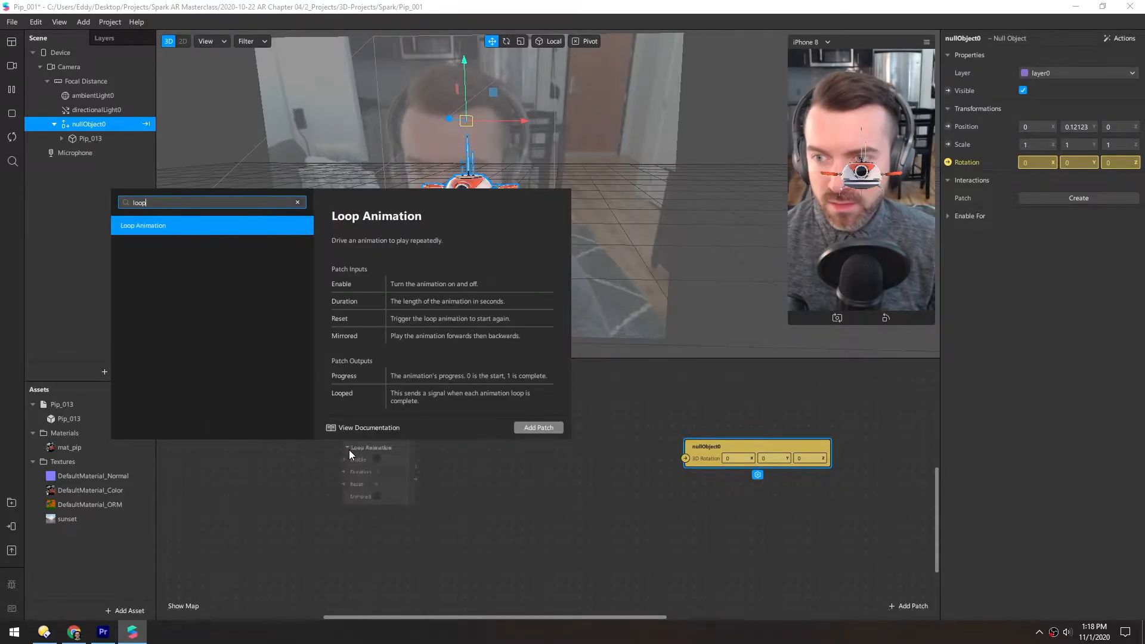
key("Return")
left_click(370, 473)
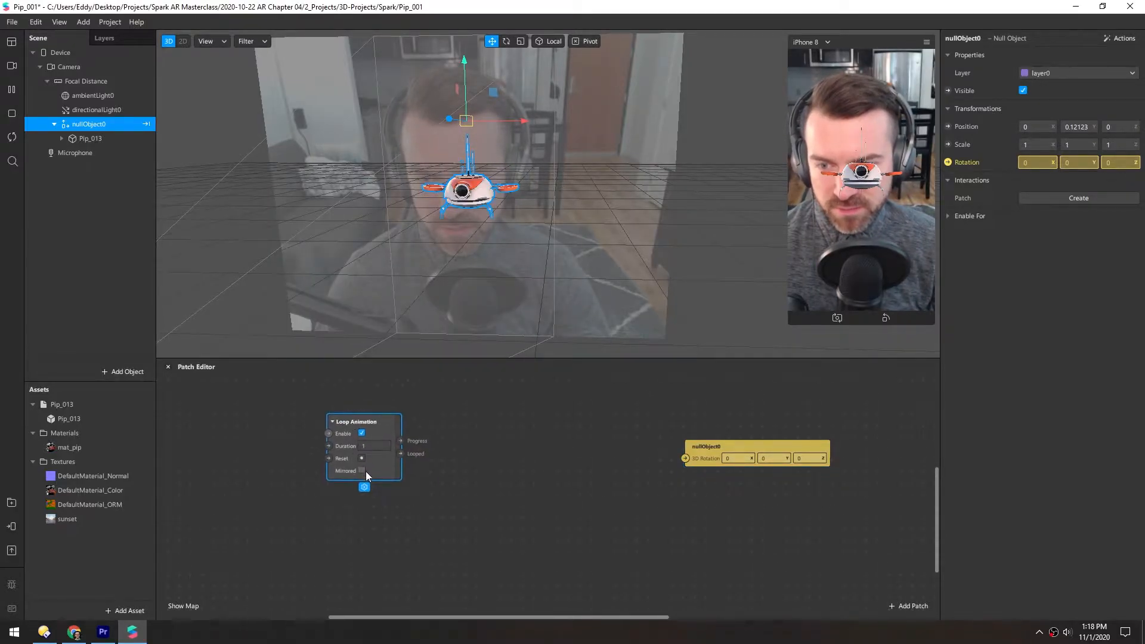
Add a Transition patch driven by the Loop Animation's Progress output and place it beside that patch
left_click_drag(348, 425, 423, 424)
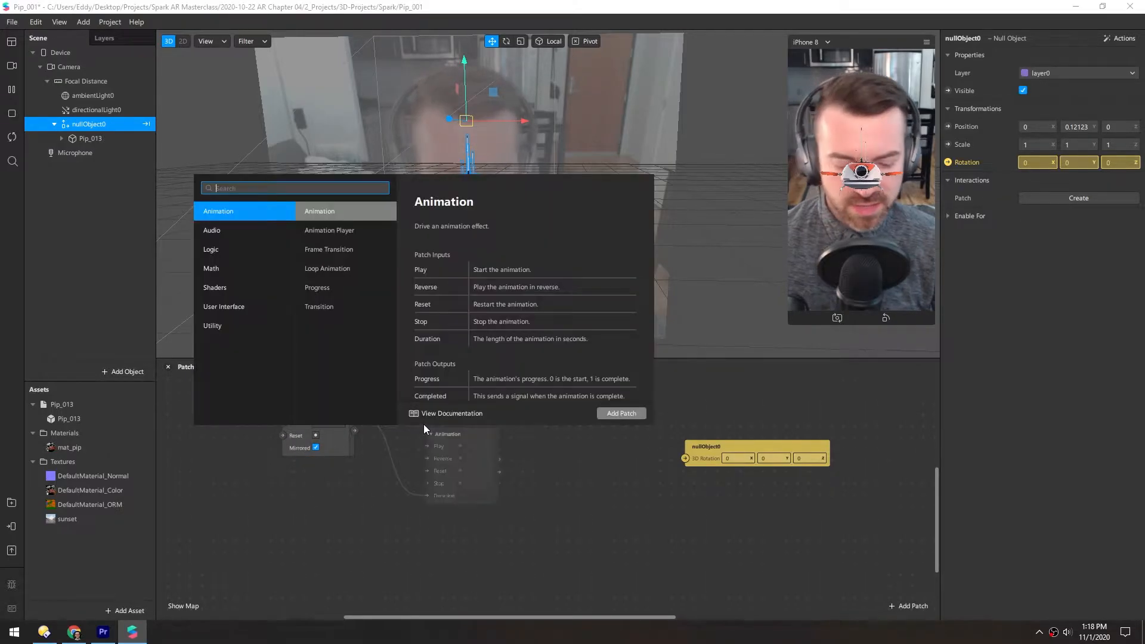
type("transition")
key("Return")
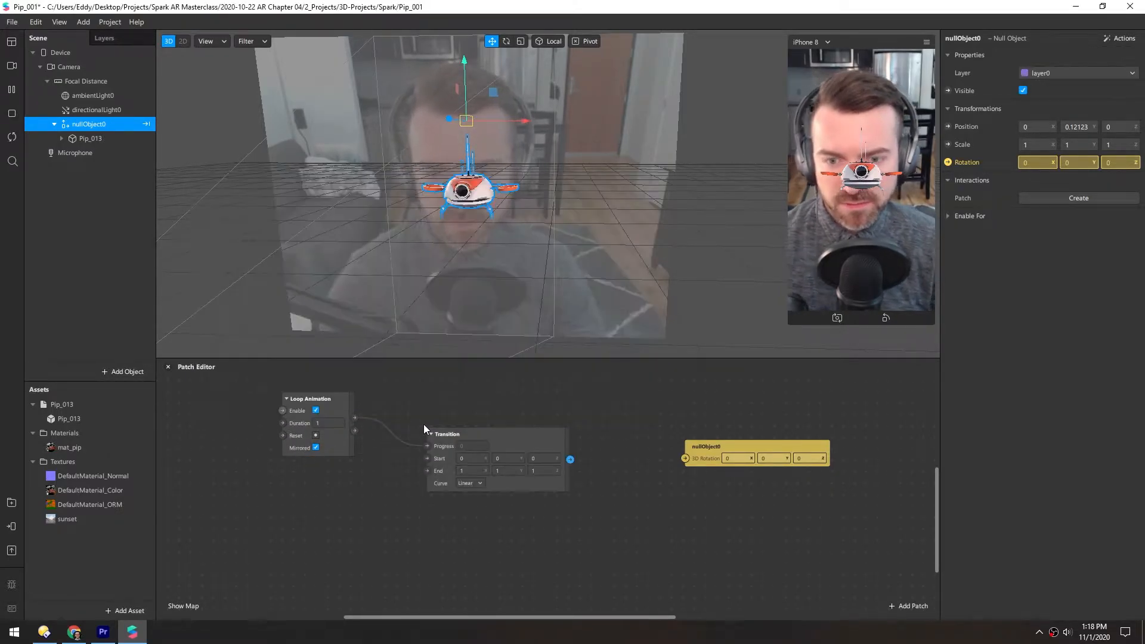
left_click_drag(450, 435, 404, 400)
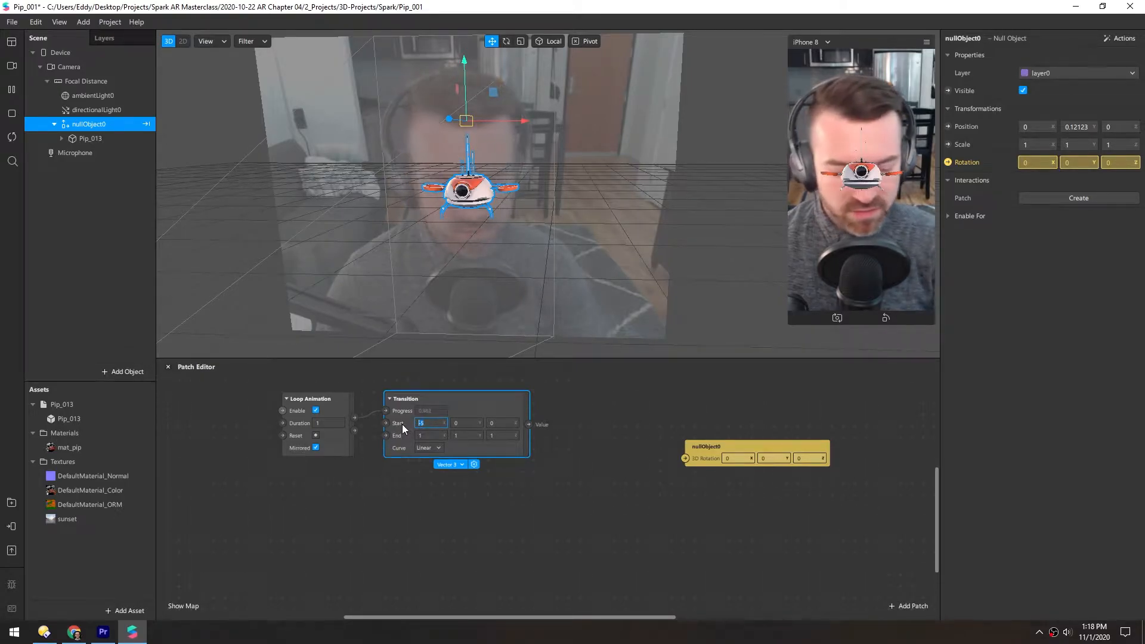
Set the Transition's Start values to -5, -5, -5 and its End values to 5, 5, 5
left_click(464, 424)
type("-5")
left_click(497, 424)
type("-5")
left_click(429, 435)
type("5")
key("Tab")
left_click(496, 436)
type("-5")
left_click(468, 435)
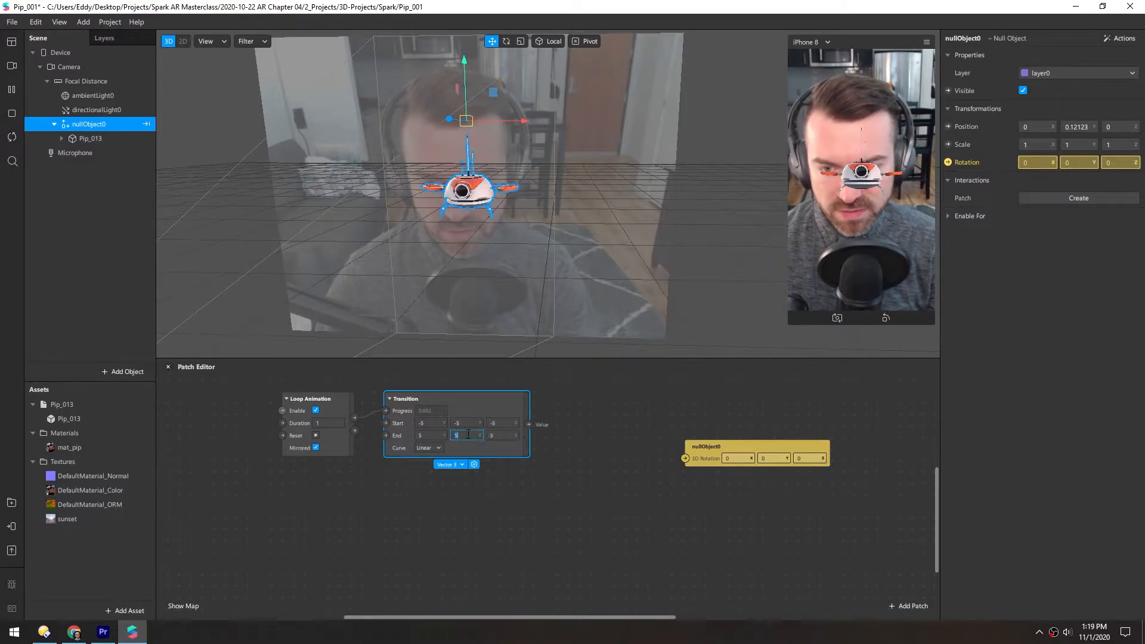
Set the Transition's curve to Quadratic In-Out and connect its Value output to nullObject0's 3D Rotation
left_click(427, 448)
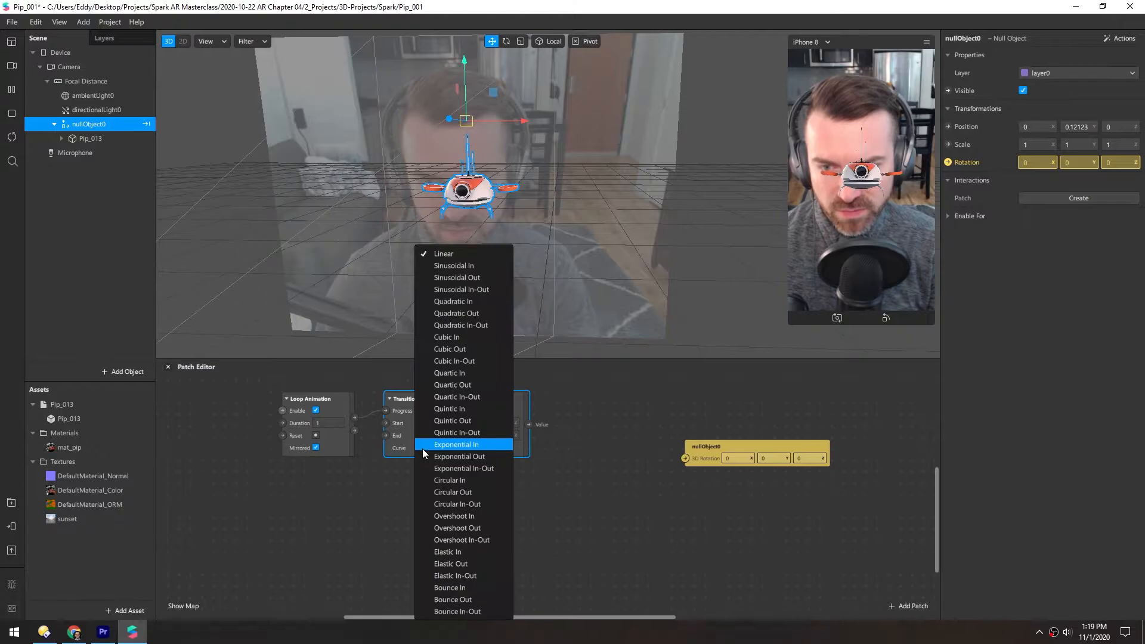
left_click(441, 324)
left_click_drag(528, 424, 684, 458)
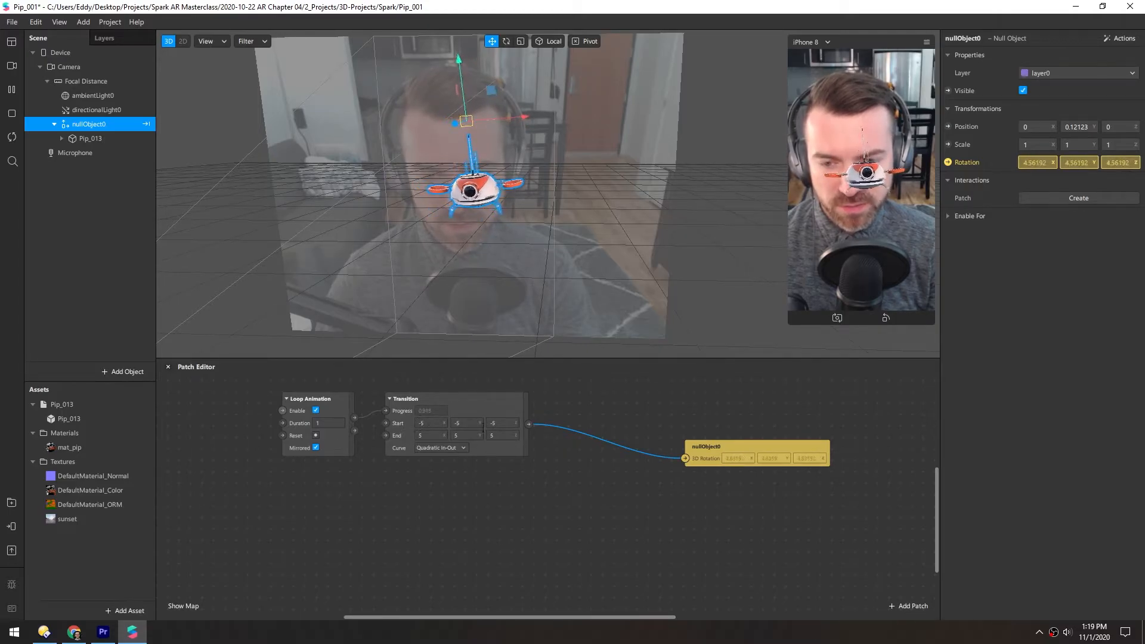
Duplicate the Loop Animation and Transition patches and place the copies directly beneath the originals
left_click_drag(231, 485, 424, 408)
key("ctrl+d")
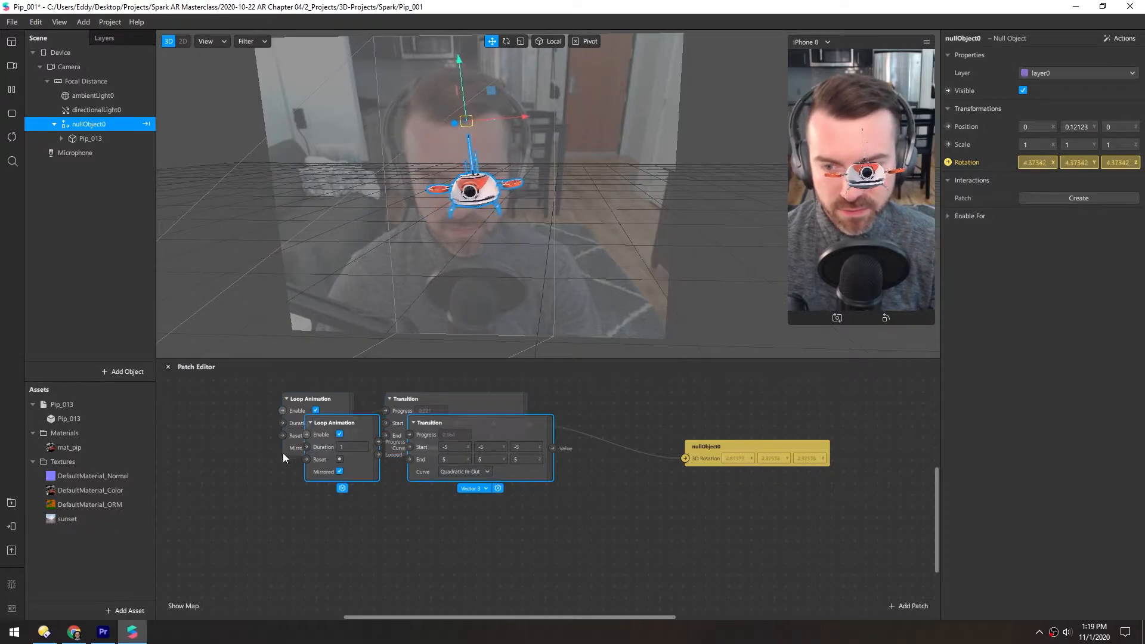
left_click_drag(325, 441, 302, 487)
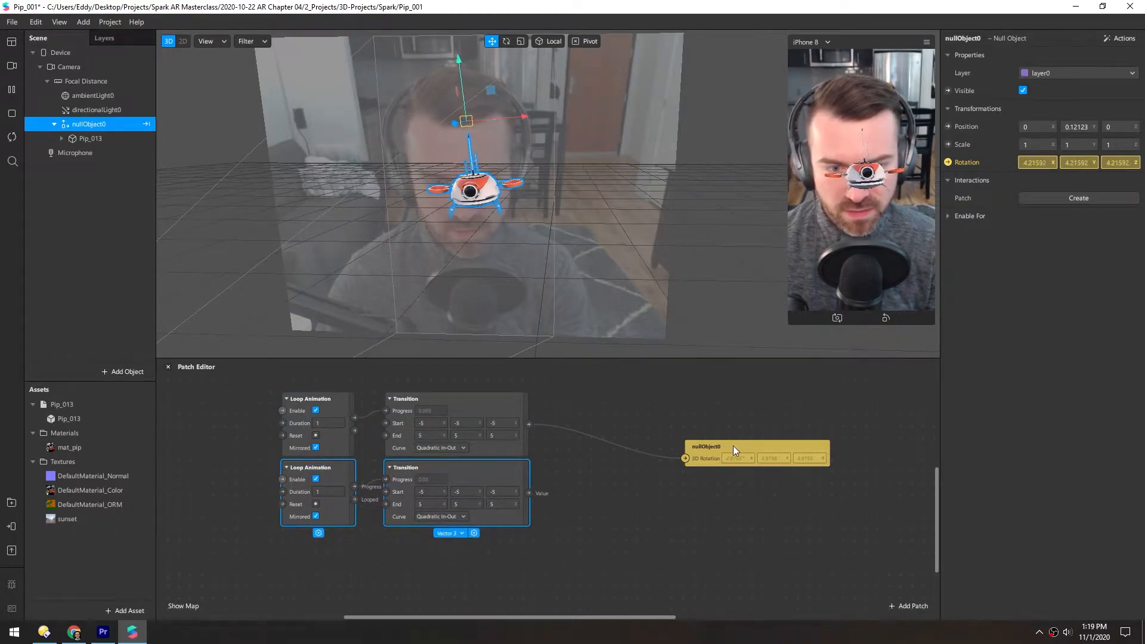
Move the nullObject0 patch farther away and add an Add patch fed by the first Transition's output
left_click_drag(737, 446, 801, 425)
left_click_drag(528, 424, 615, 448)
type("add")
key("Return")
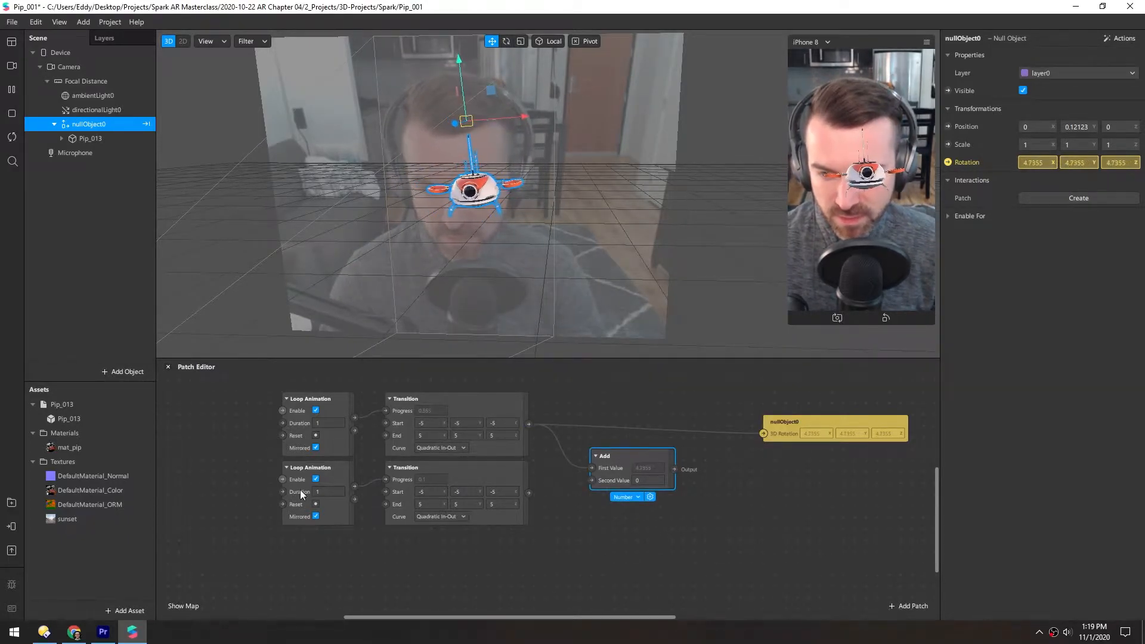
Set the first Loop Animation's duration to 2 and the second Loop Animation's duration to 3
left_click(329, 491)
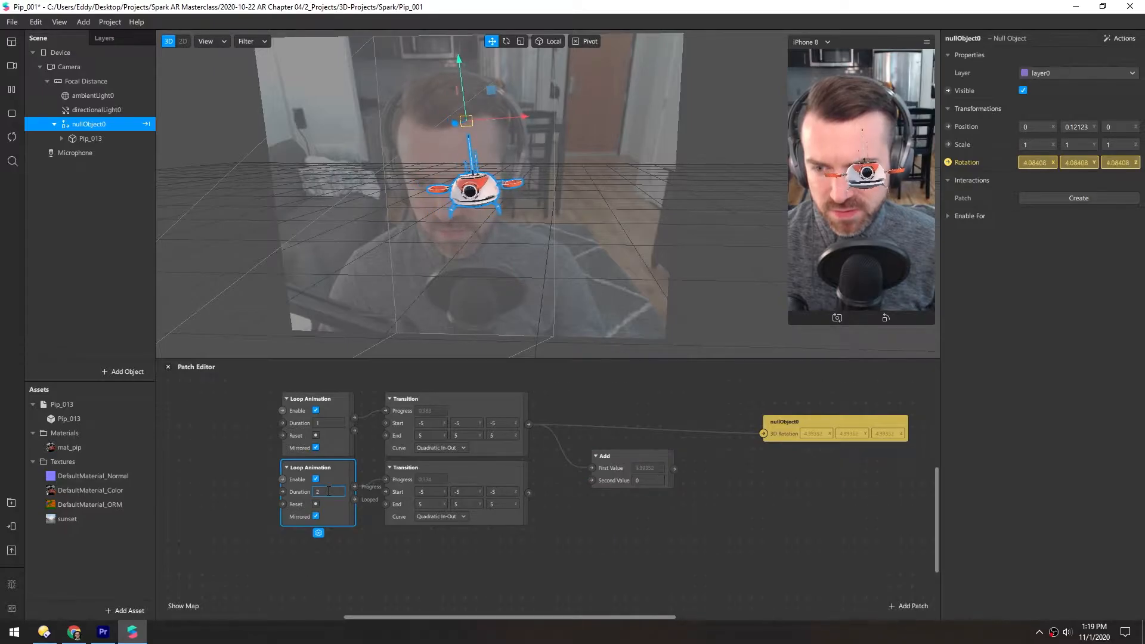
left_click(329, 424)
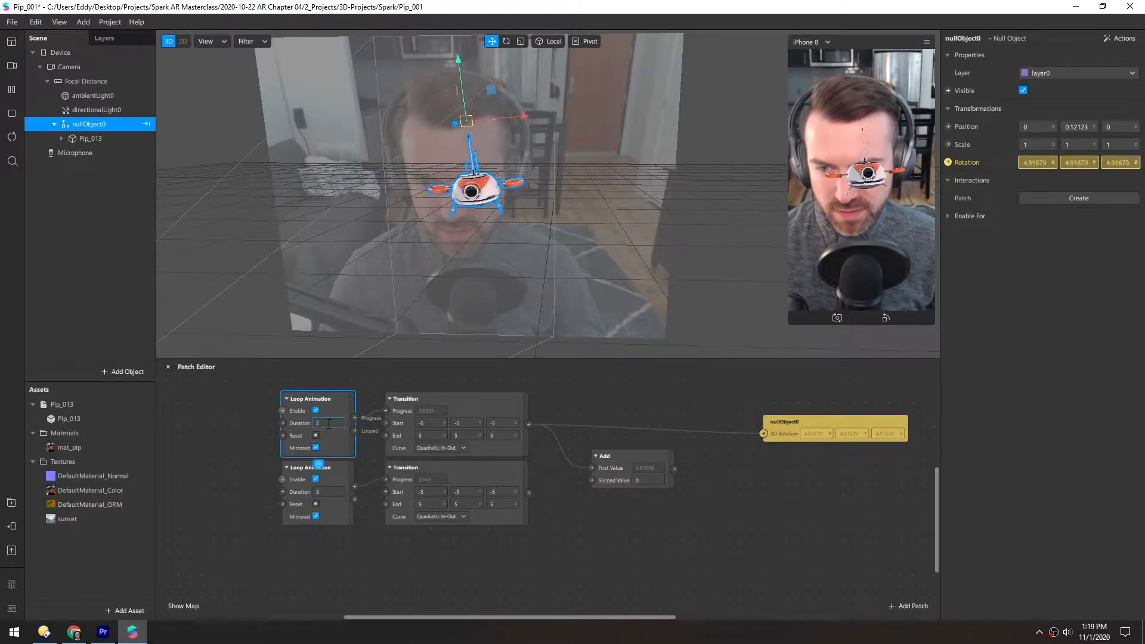
Set the second Transition's Start values to -2, -2, -2 and its End values to 2, 2, 2
left_click(429, 492)
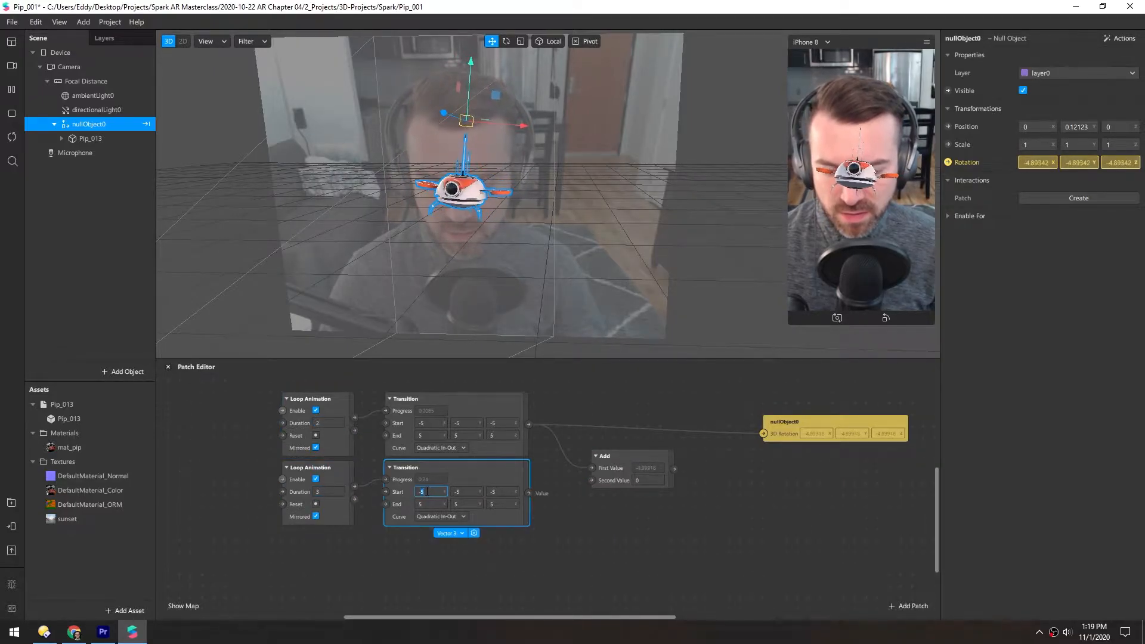
left_click(463, 492)
type("-4")
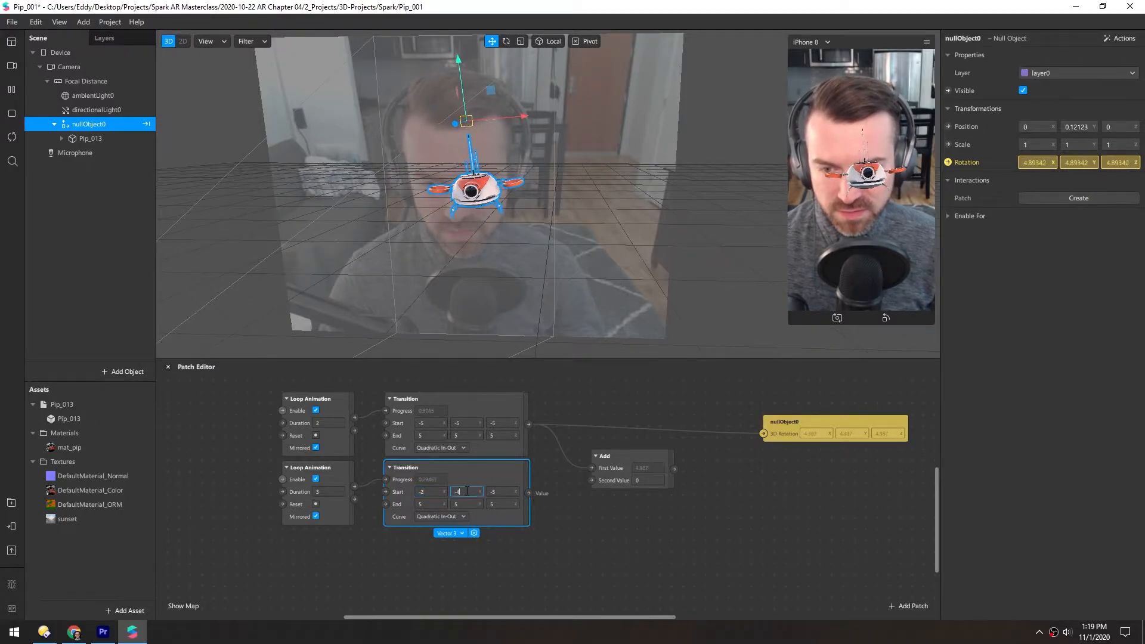
left_click(497, 491)
type("-")
left_click(436, 504)
type("2")
left_click(470, 504)
type("4")
left_click(497, 505)
type("3")
left_click(504, 491)
type("-2")
left_click(537, 498)
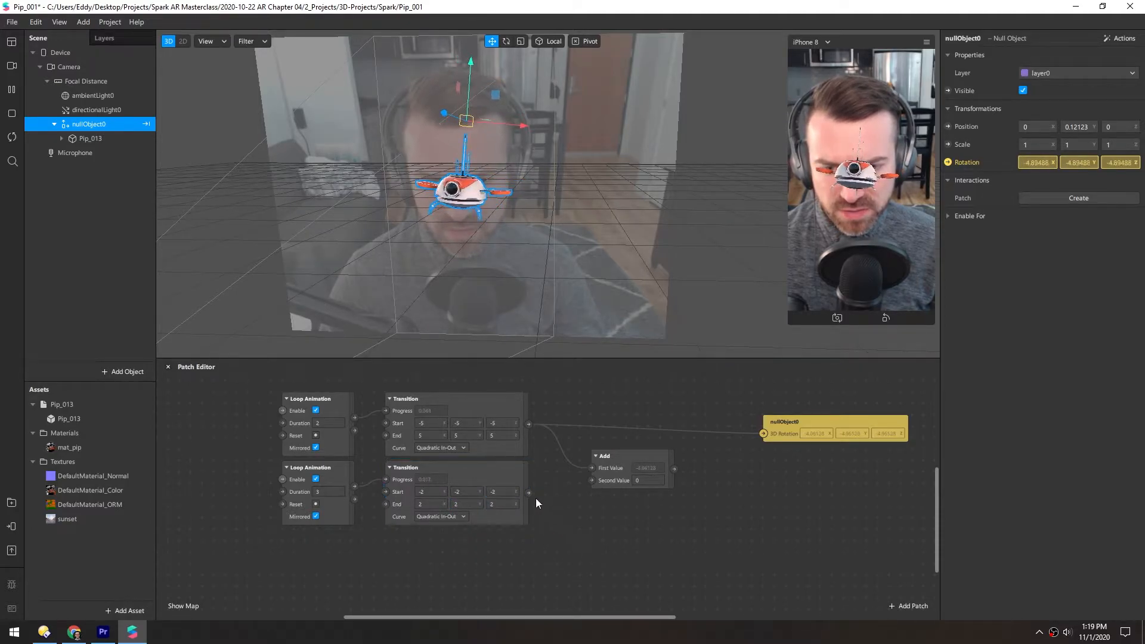
Feed the second Transition into the Add patch's Second Value, connect its output to nullObject0's 3D Rotation, and align the Add patch between them
left_click_drag(756, 433, 761, 433)
left_click_drag(637, 454, 630, 435)
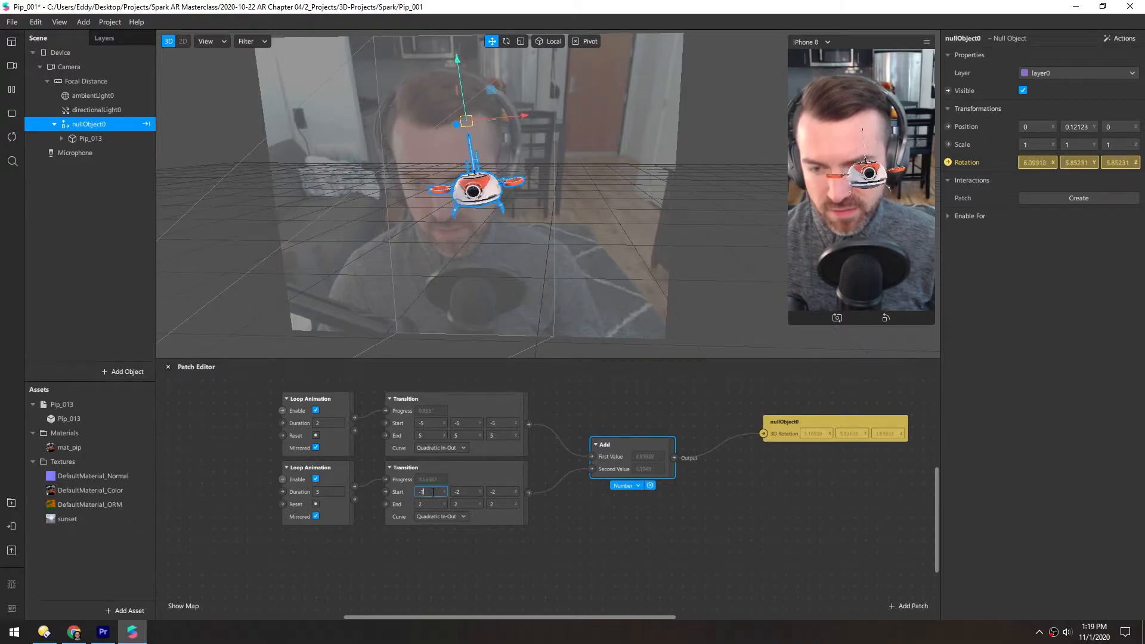
Change the second Transition's Start values to 3, 3, 4
key("Up")
left_click(467, 493)
key("Up")
left_click(497, 492)
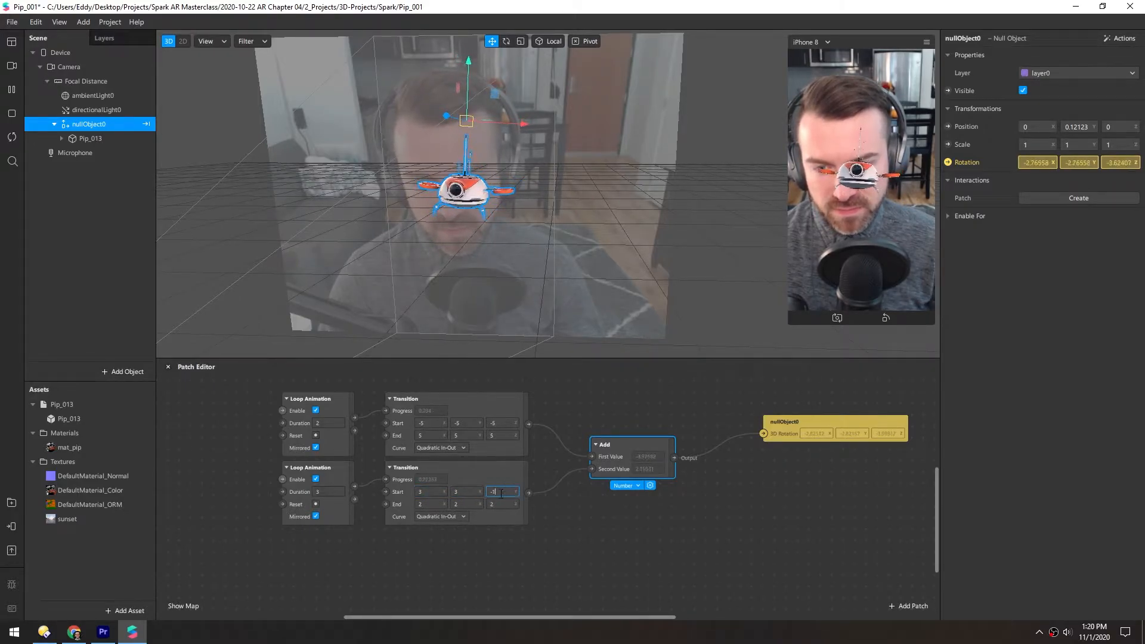
key("Up")
Change the second Transition's End values to -3, -3, -3
left_click(502, 503)
key("Down")
key("Down")
left_click(464, 504)
key("Down")
key("Down")
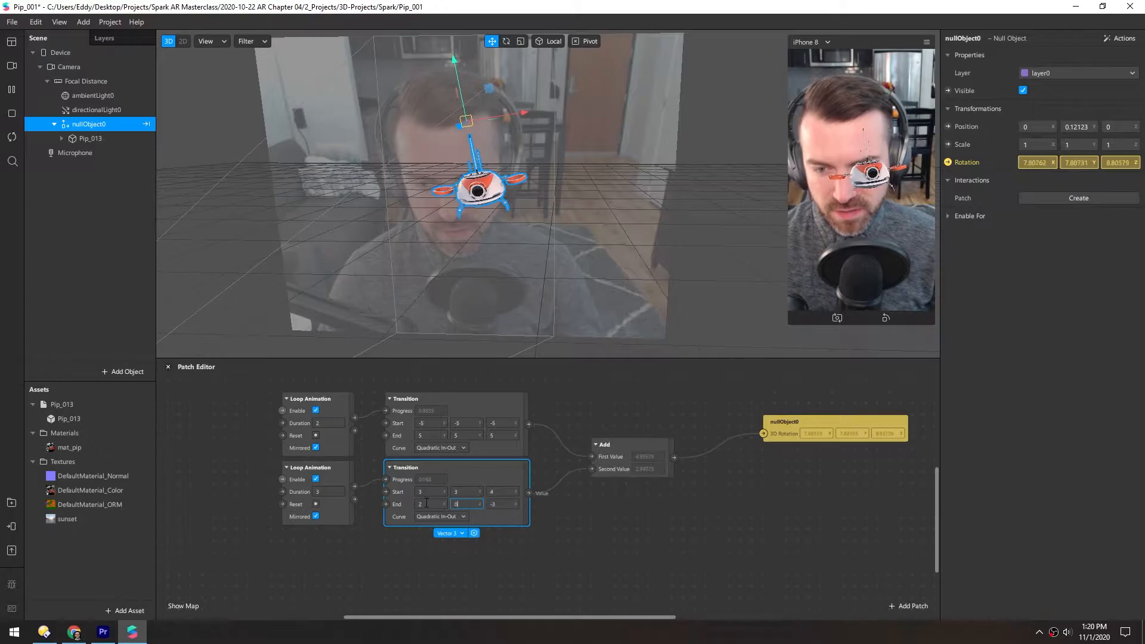
left_click(427, 504)
key("Down")
key("Down")
key("Down")
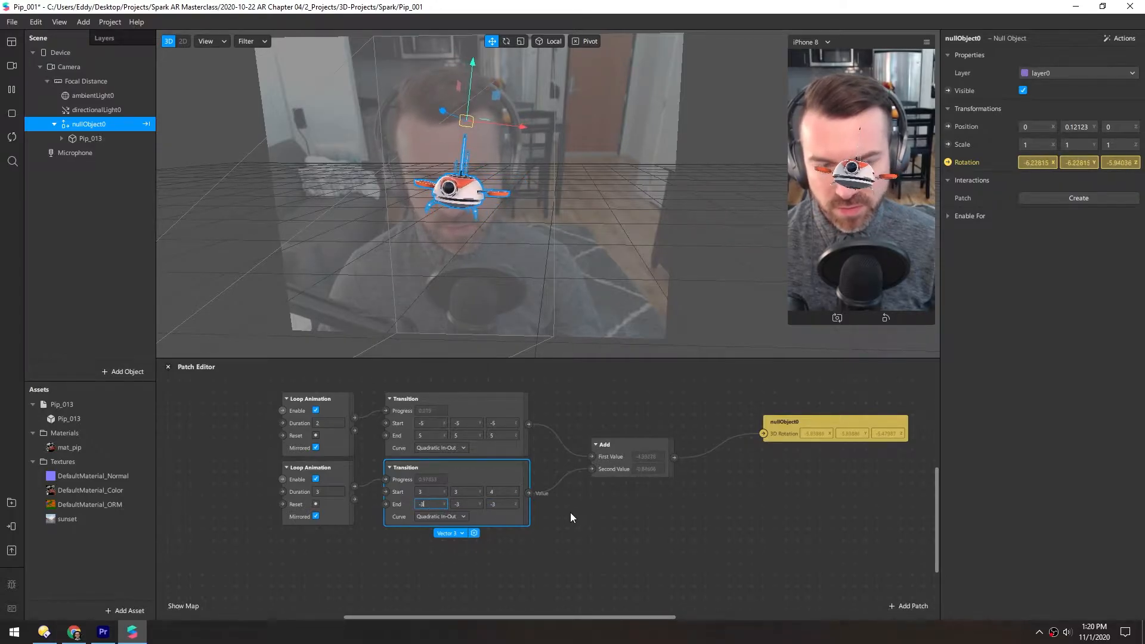
left_click(570, 511)
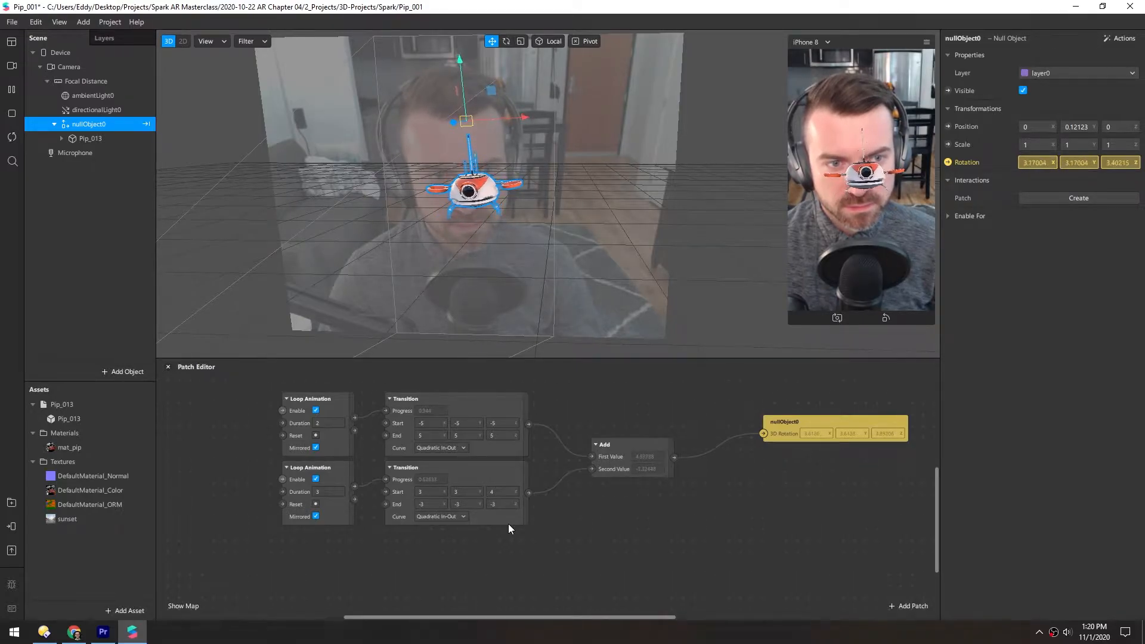
Duplicate the second Loop Animation and Transition, place the copies directly beneath, and set the new loop's duration to 5
left_click_drag(246, 560, 449, 479)
key("ctrl+d")
scroll(274, 495, "down", 1)
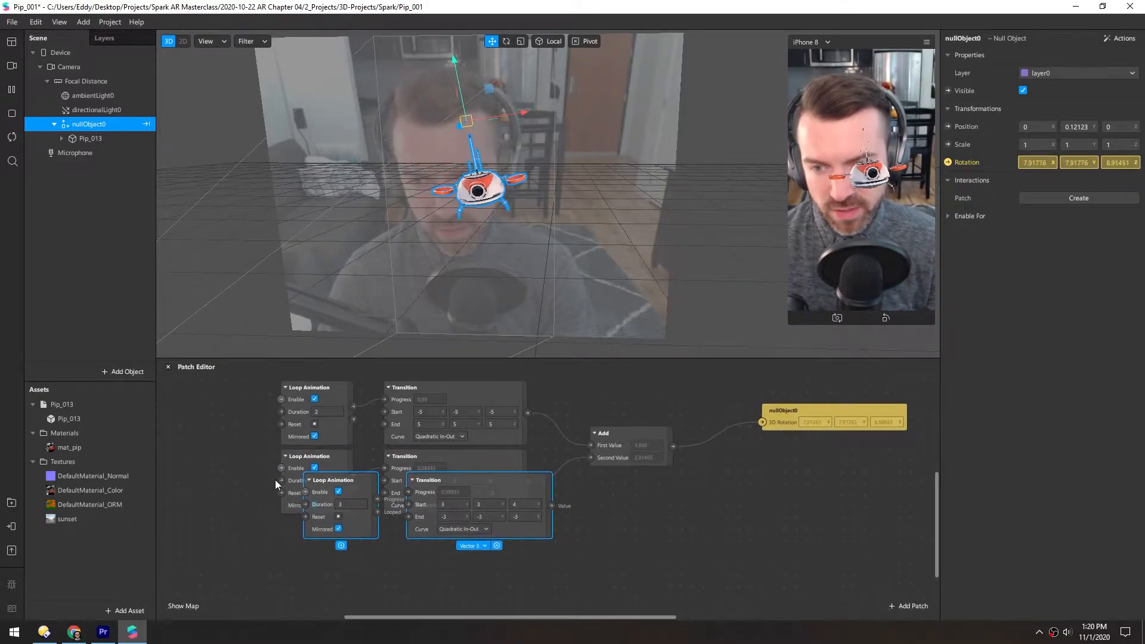
left_click_drag(272, 359, 274, 291)
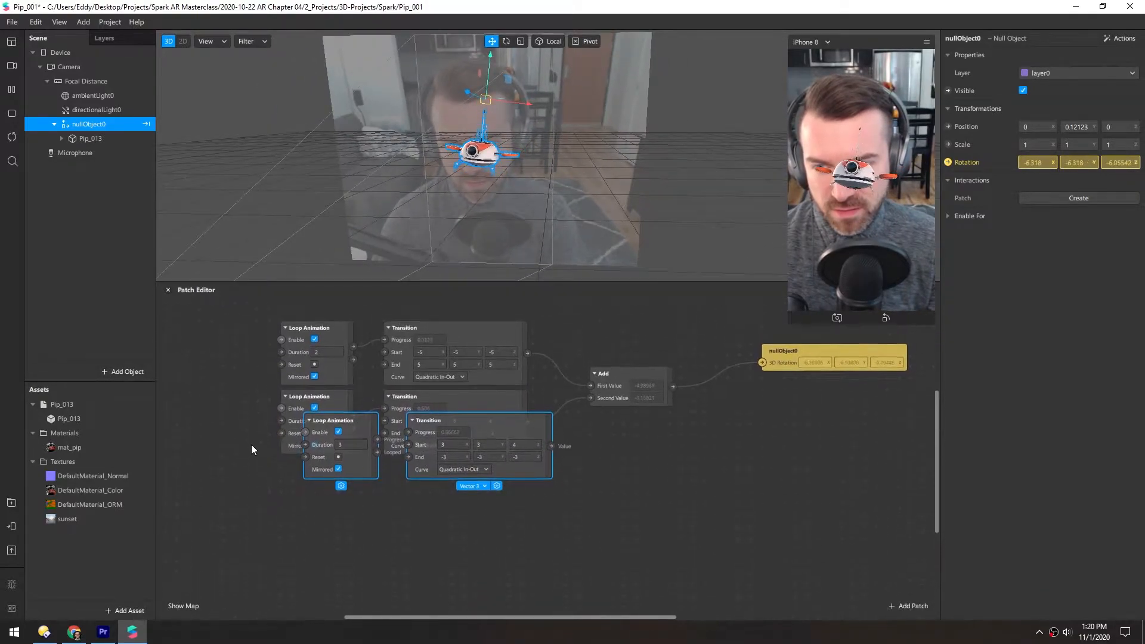
left_click_drag(337, 423, 313, 469)
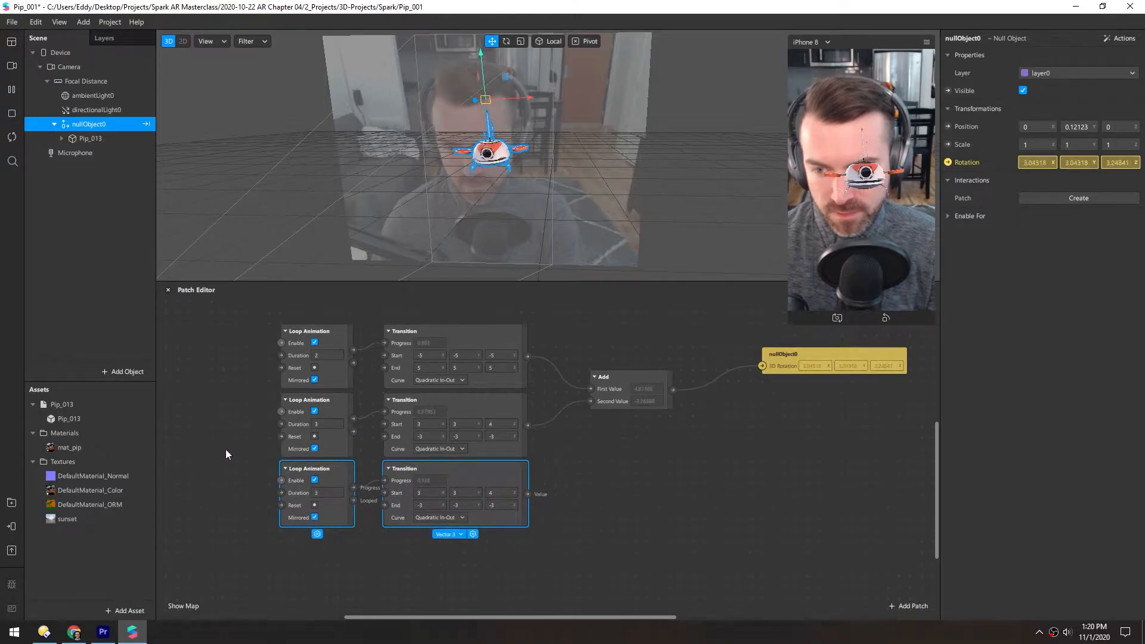
left_click(226, 453)
left_click(322, 493)
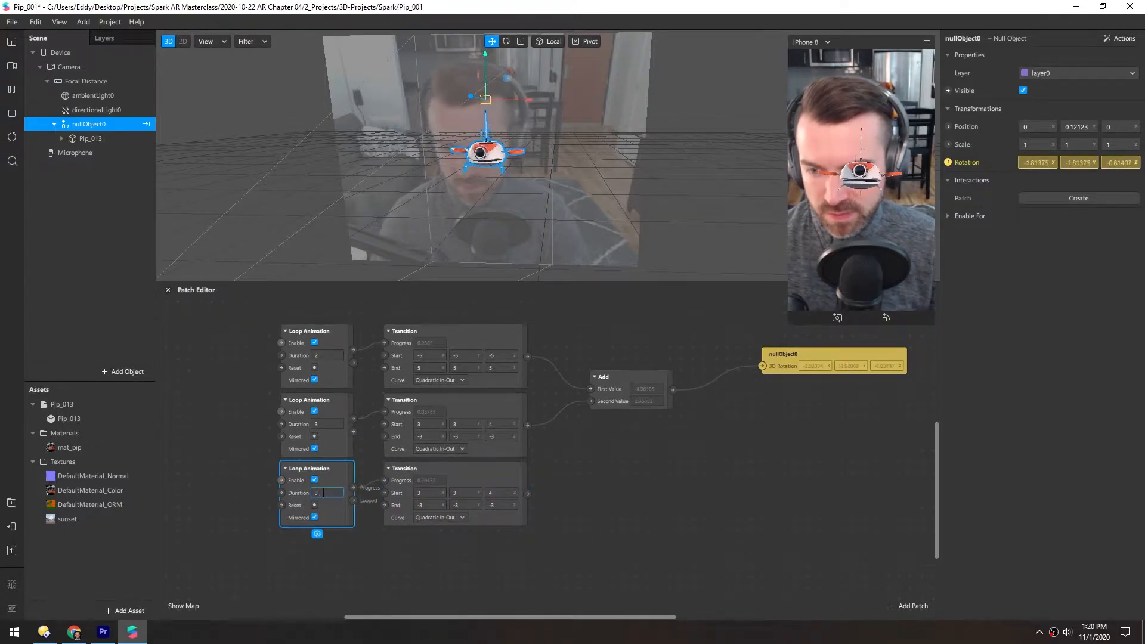
left_click(609, 473)
Create another Add patch combining the first Add's output with the third Transition, and connect its output to nullObject0's 3D Rotation
left_click_drag(673, 390, 716, 454)
type("add")
key("Return")
left_click_drag(527, 494, 693, 481)
left_click_drag(775, 470, 796, 352)
left_click_drag(730, 453, 725, 416)
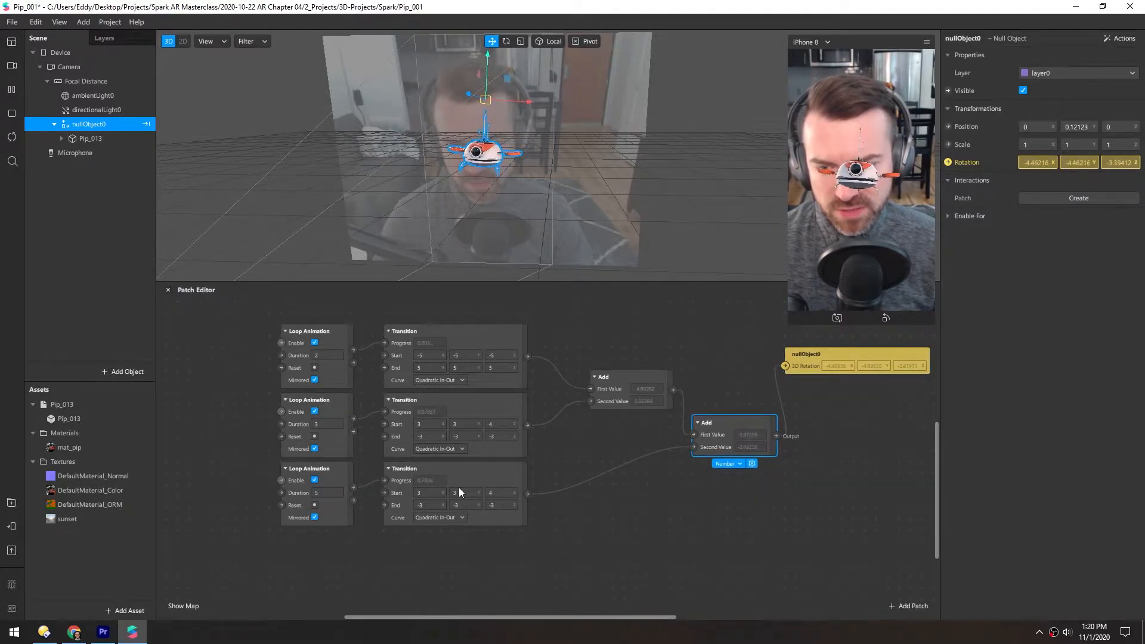
Set the X and Z components of the third Transition's Start and End values to 0
left_click(438, 494)
type("0")
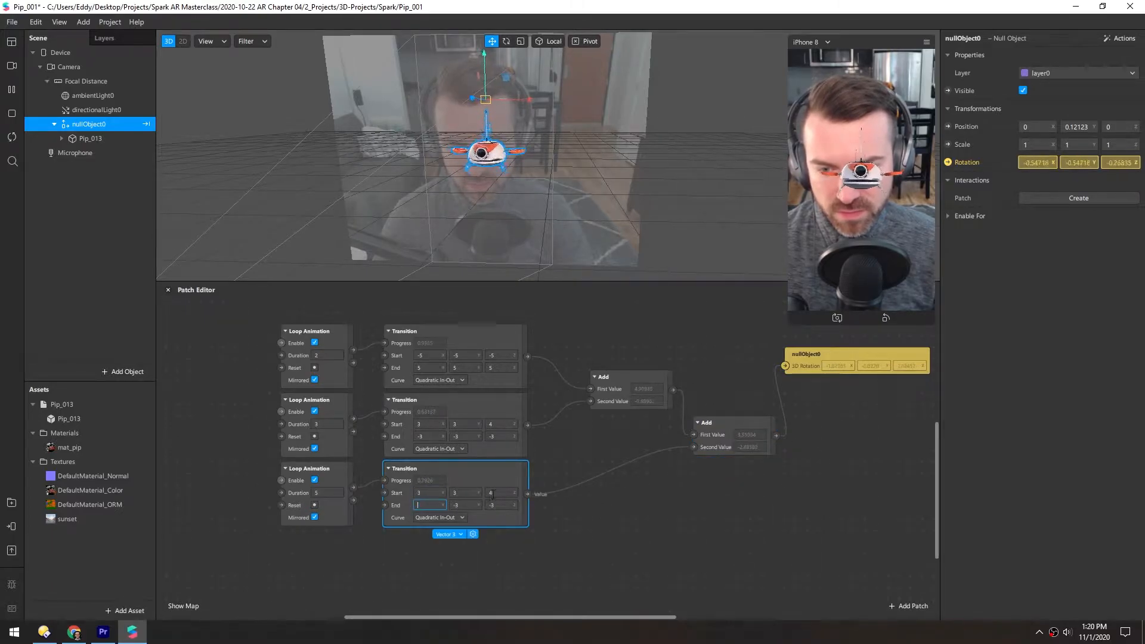
key("Tab")
key("Tab")
type("0")
key("Tab")
type("0")
key("Tab")
key("Tab")
type("0")
key("Return")
Set the third Transition's Y component to 20 for Start and -20 for End
left_click(467, 492)
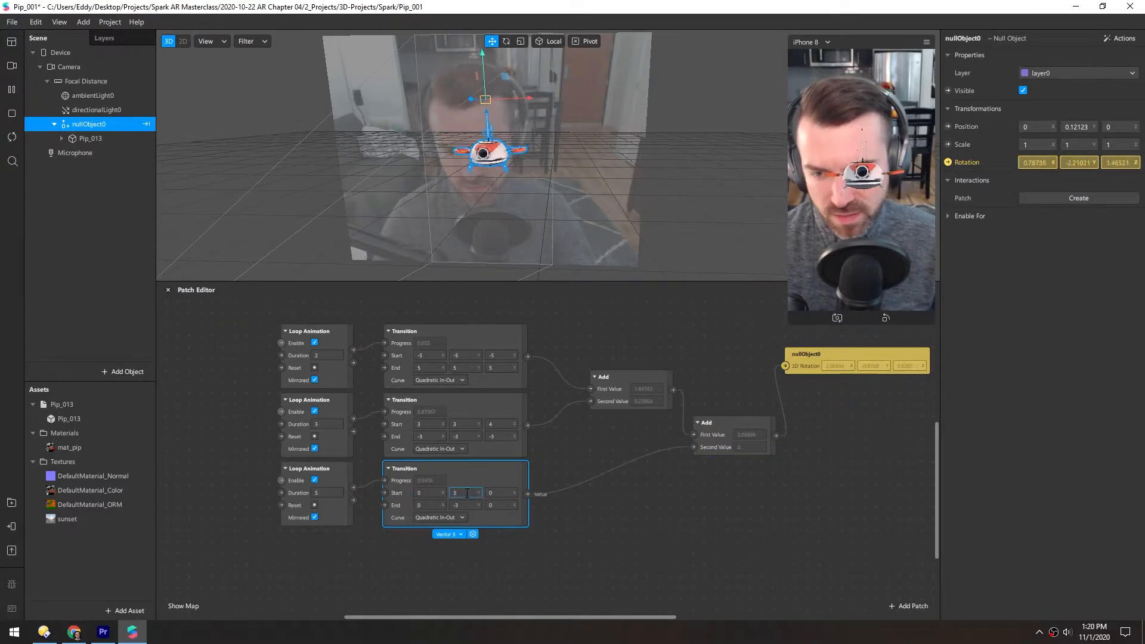
left_click(471, 506)
type("-20")
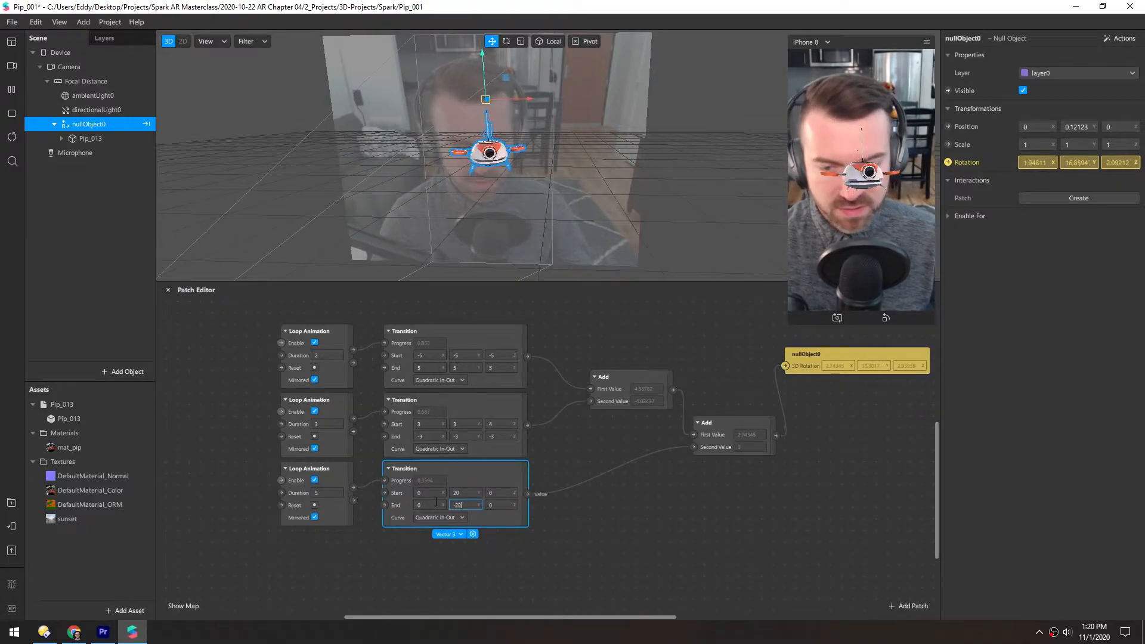
key("Return")
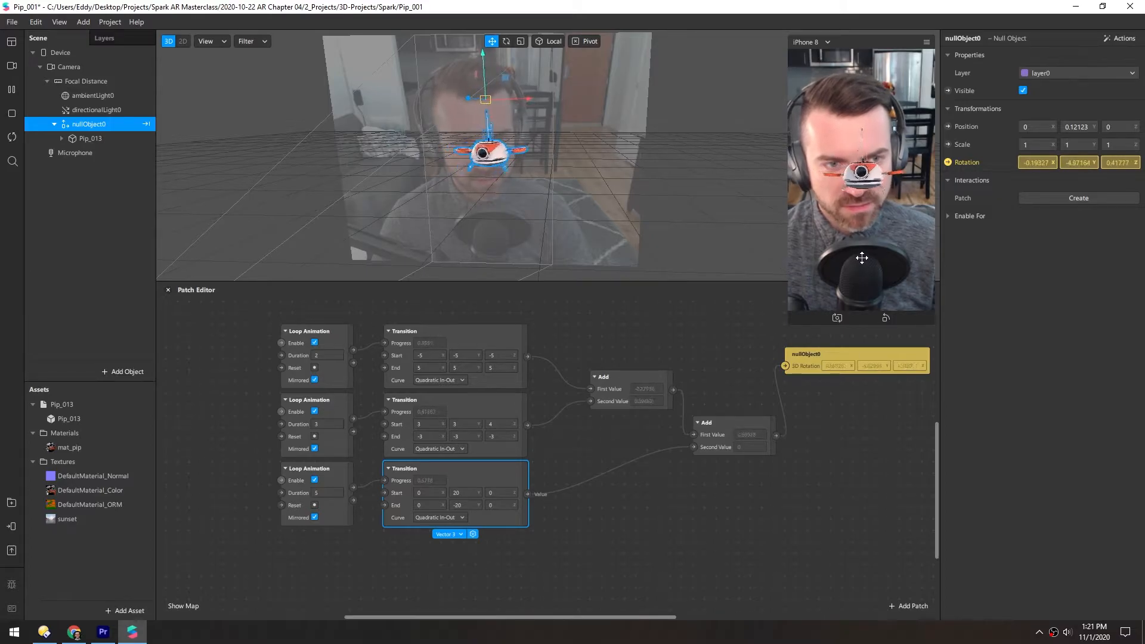
Reduce the first Transition to -2, -1, -1 through 2, 1, 1, the second to 2, 2, 3 through -2, -2, -2, and the third's Y to 10 and -10
left_click(432, 356)
left_click(475, 356)
type("-3")
left_click(501, 356)
type("-1")
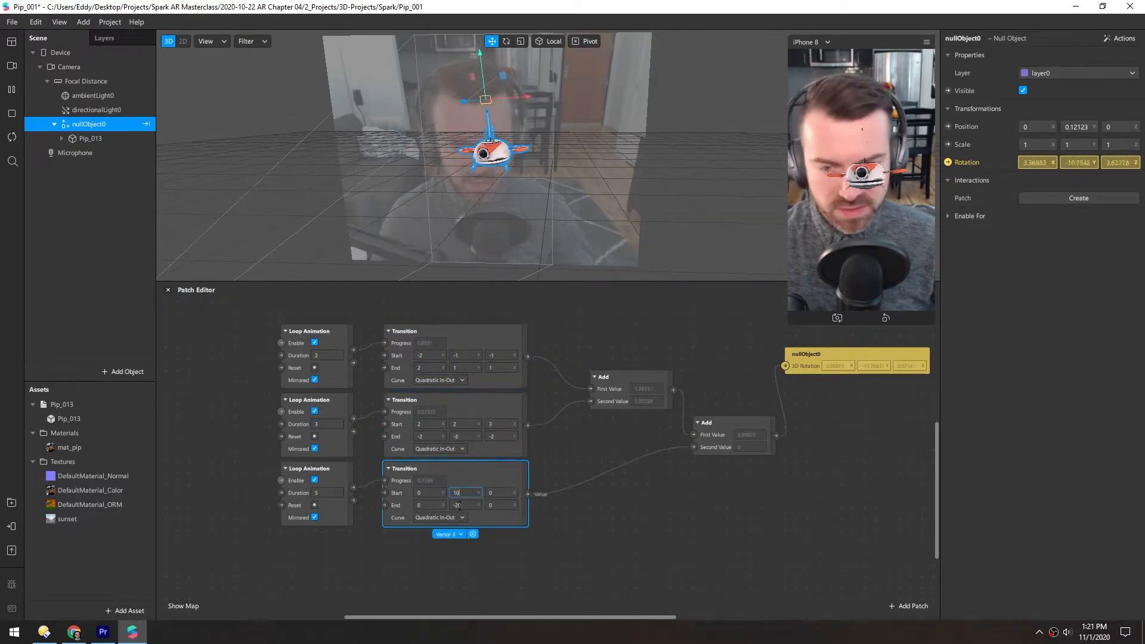
left_click(597, 524)
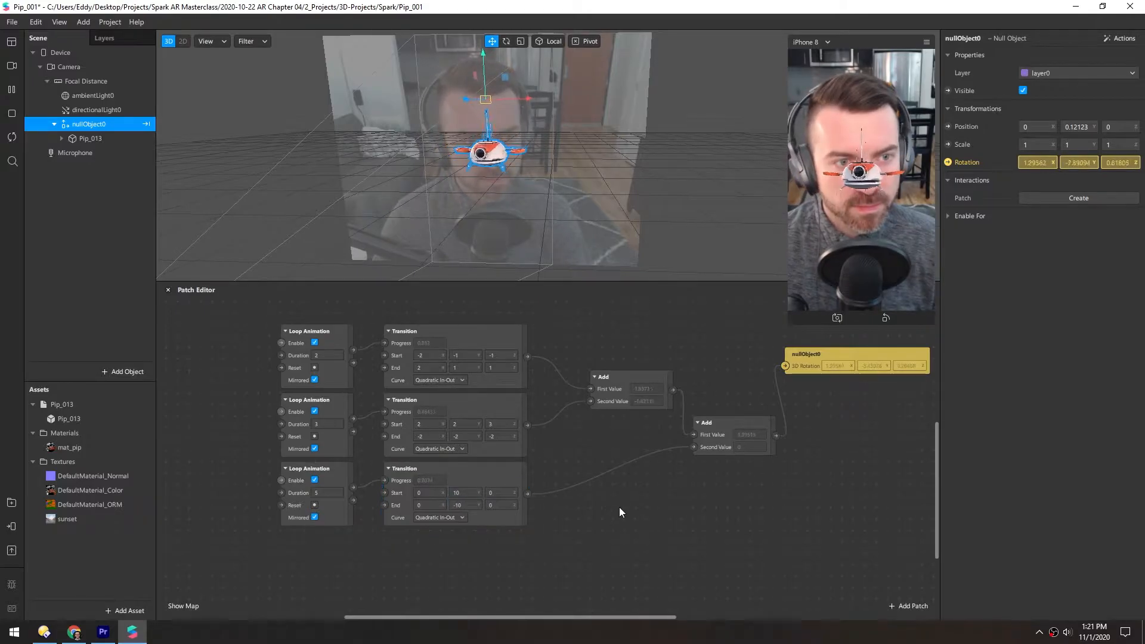
Set the durations of the three Loop Animation patches to 1, 2 and 3 in order
left_click(326, 355)
double_click(326, 424)
type("2")
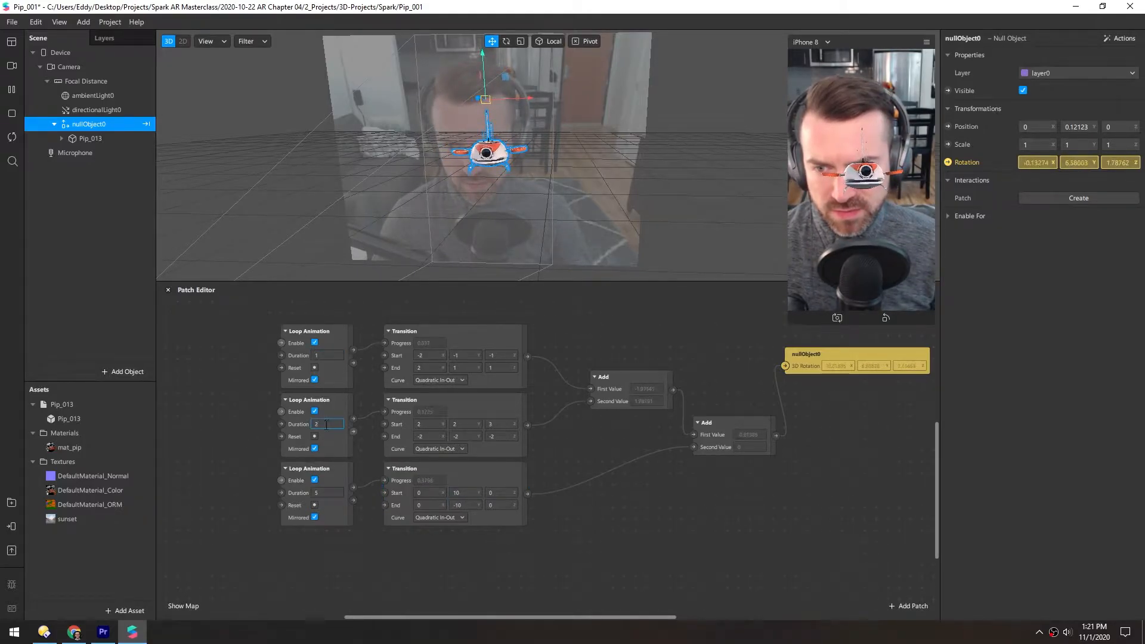
double_click(328, 493)
type("3")
left_click(437, 562)
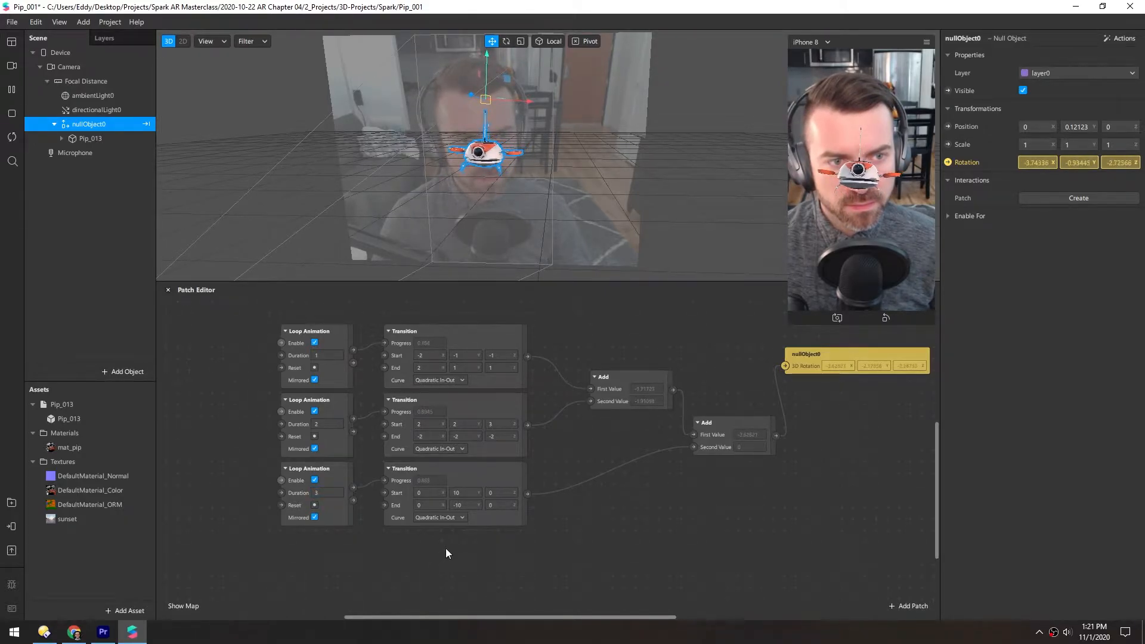
With the preview temporarily enlarged, set the first Transition to run from -1 to 1 and the second from 1 to -1 on all axes
left_click_drag(789, 324, 622, 535)
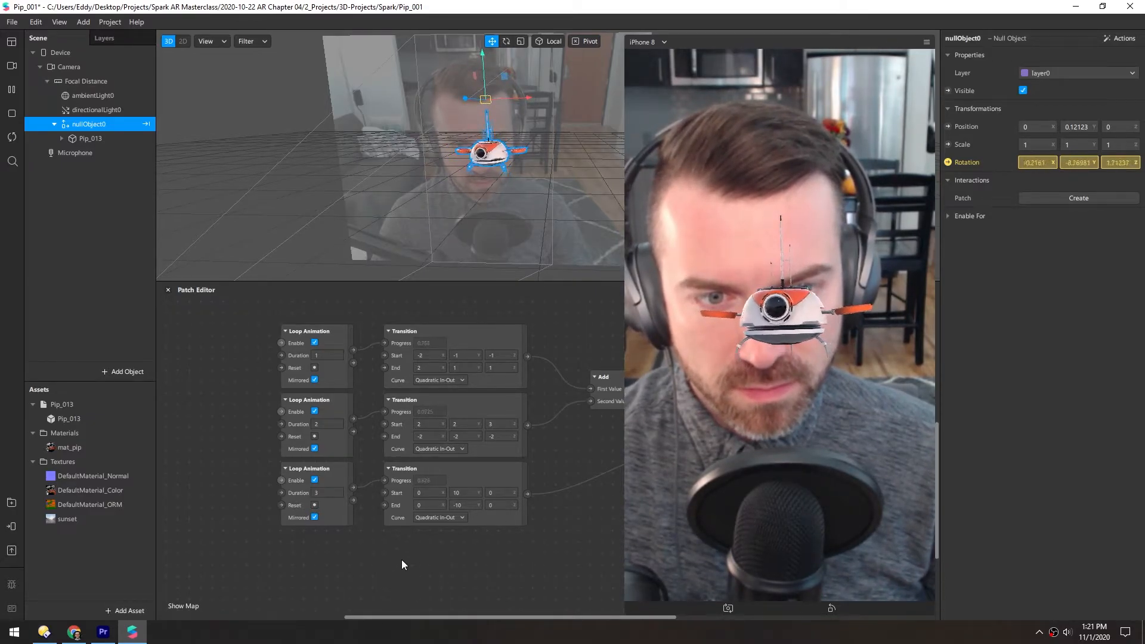
left_click(426, 355)
type("-3")
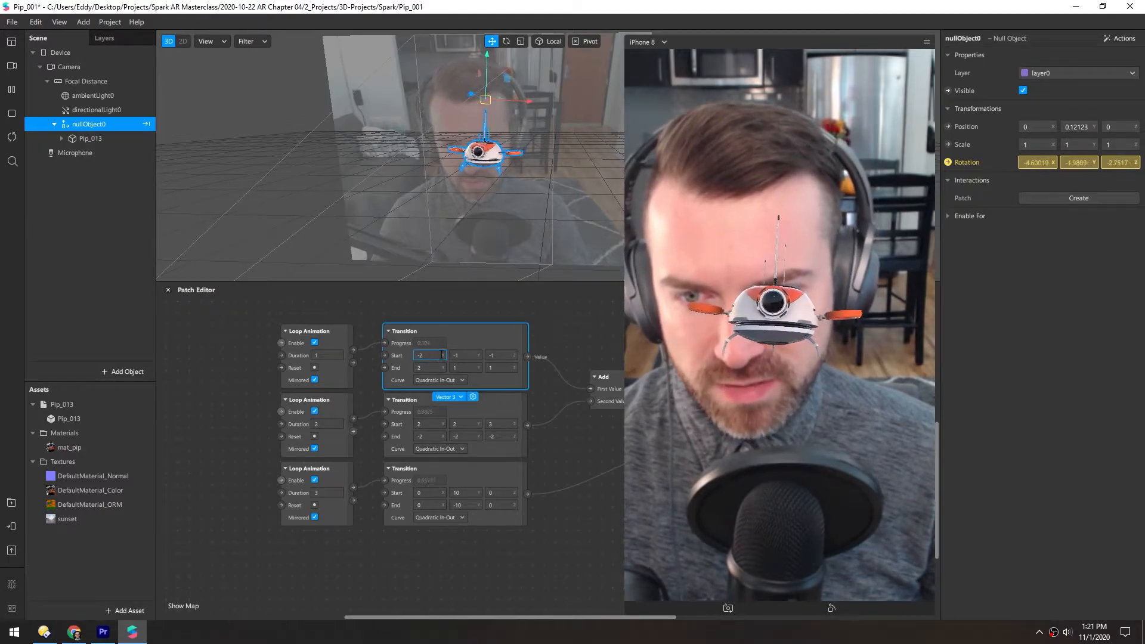
left_click(429, 368)
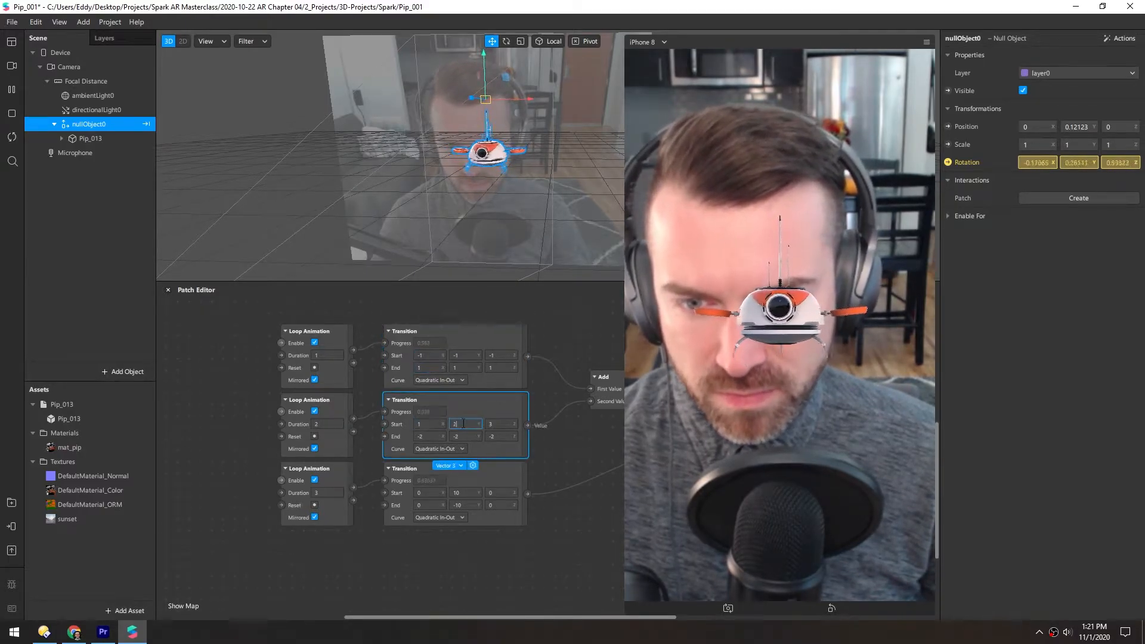
left_click(455, 548)
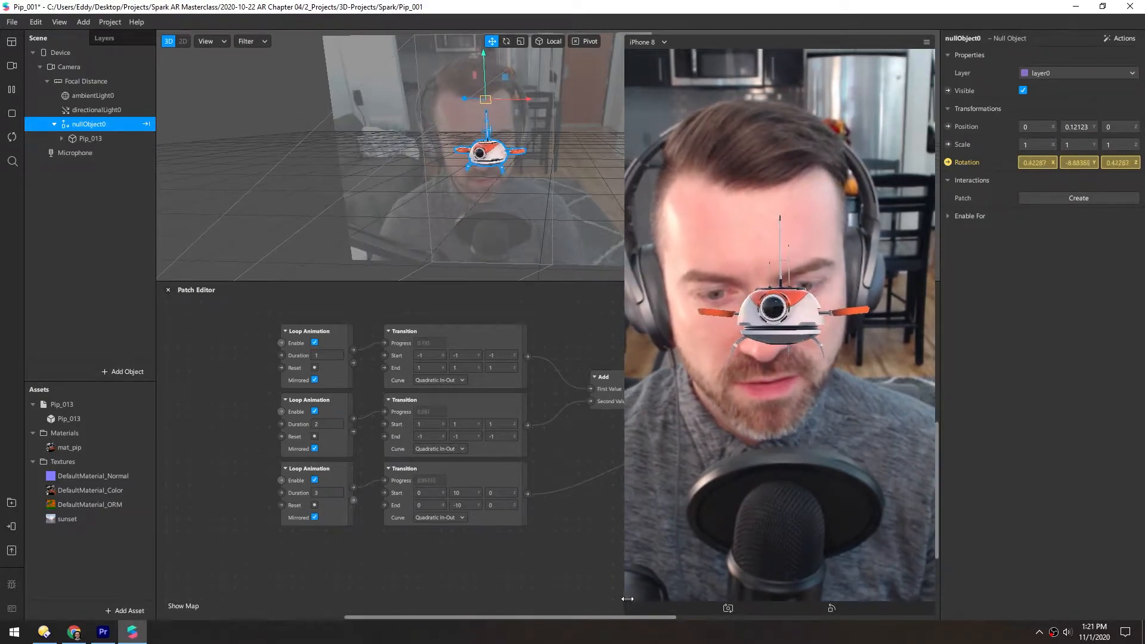
left_click_drag(705, 612, 672, 393)
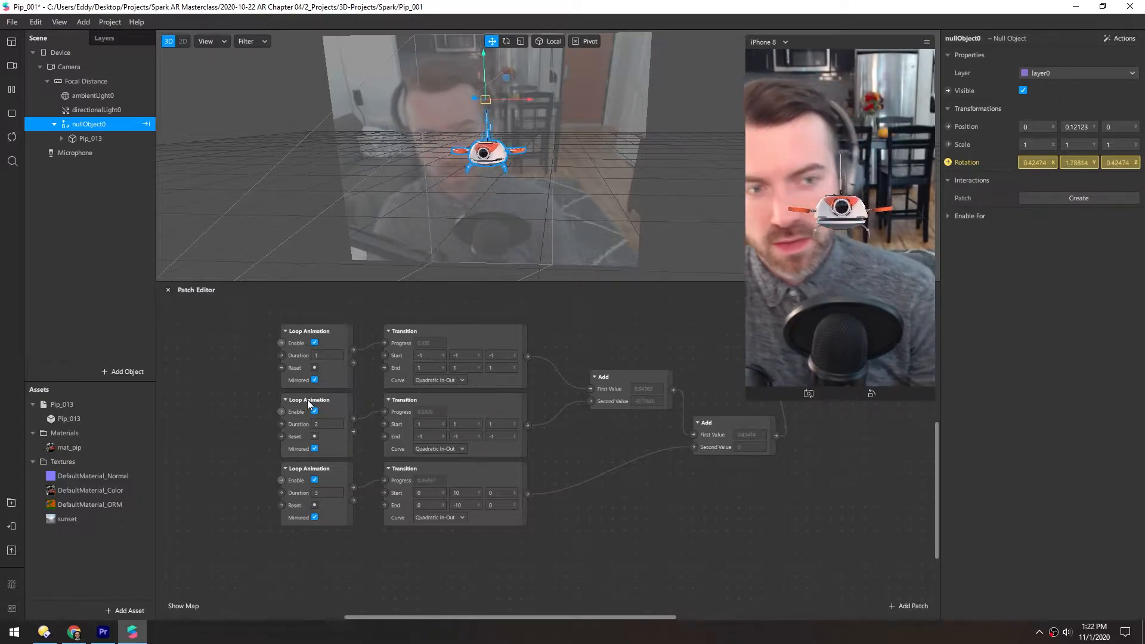
Add a Face Tracker under Focal Distance in the scene
middle_click_drag(215, 352, 179, 368)
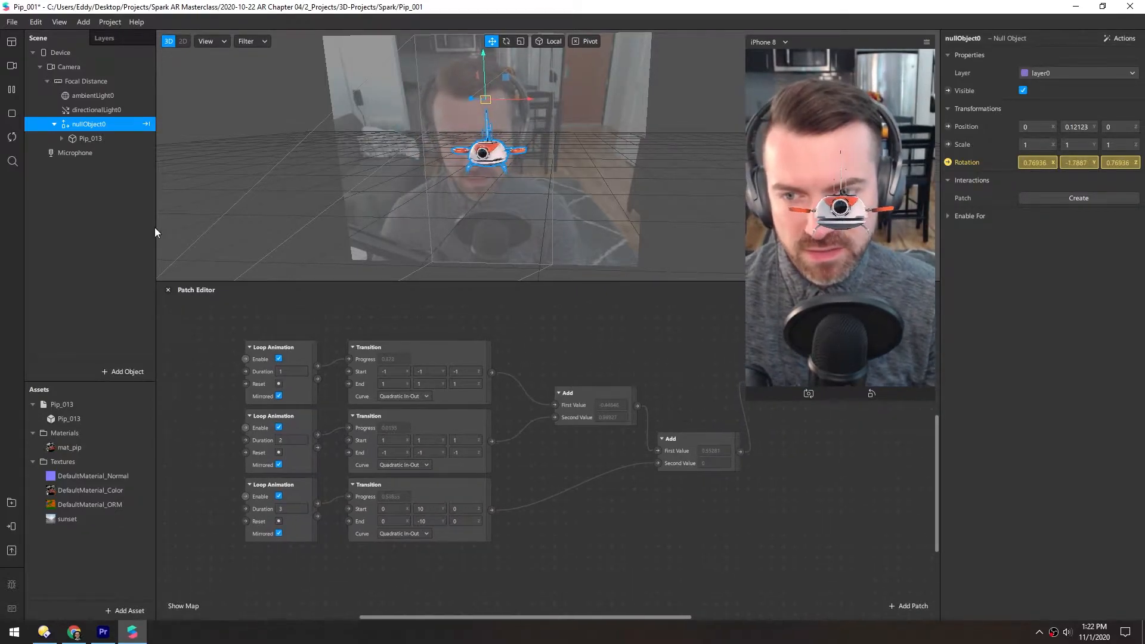
right_click(81, 84)
mouse_move(128, 94)
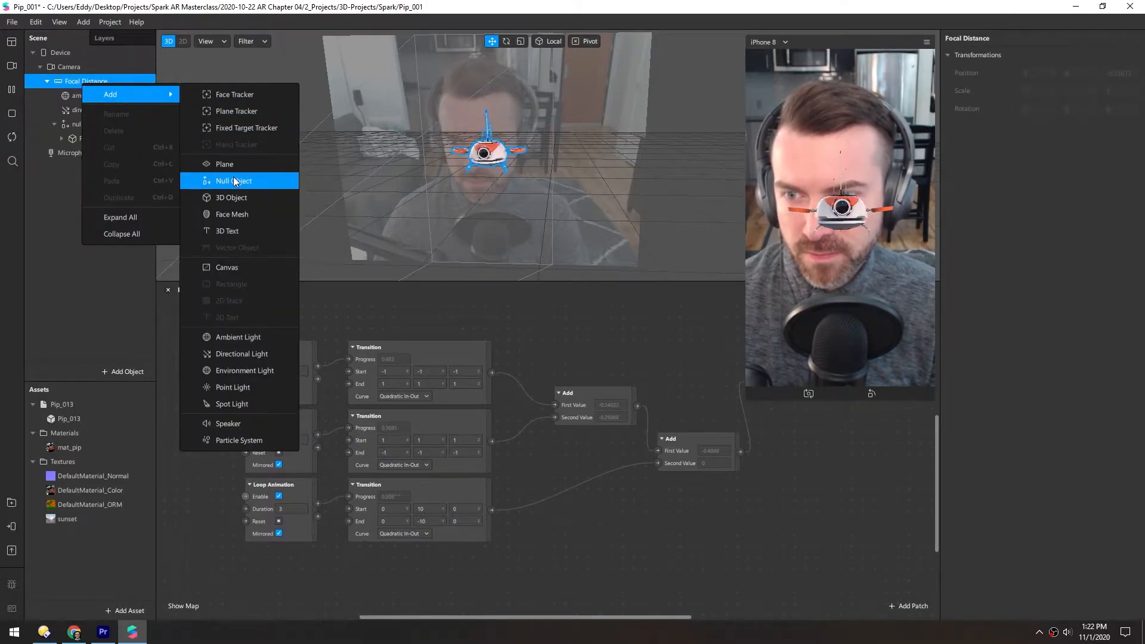
left_click(232, 99)
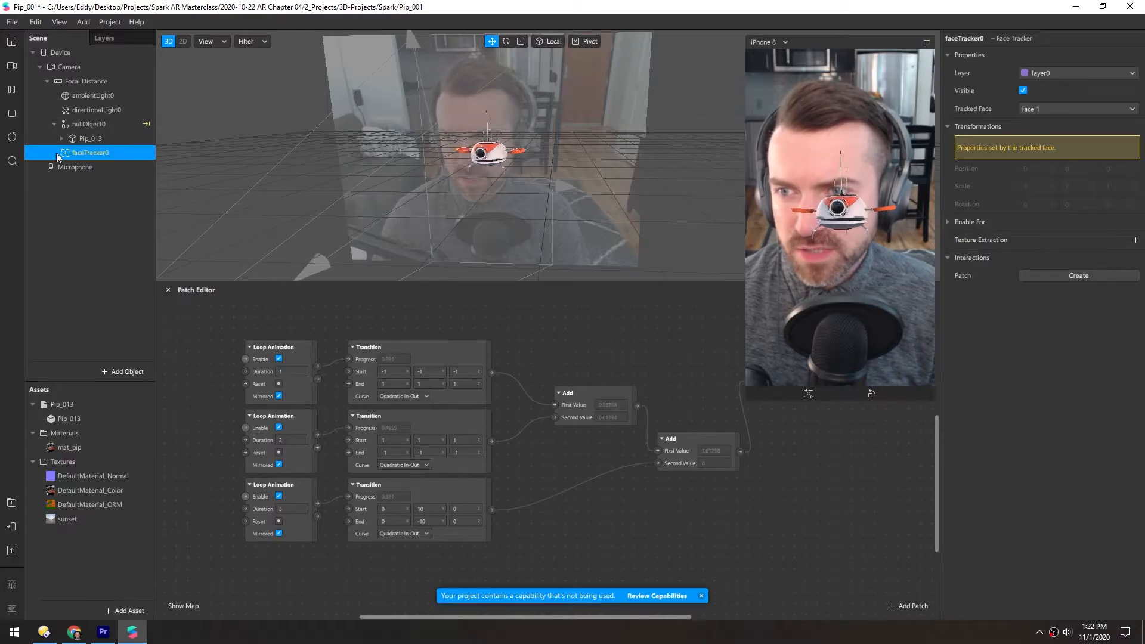
Bring faceTracker0 into the patch graph and place its patches below the third Loop Animation row
middle_click_drag(211, 445, 196, 401)
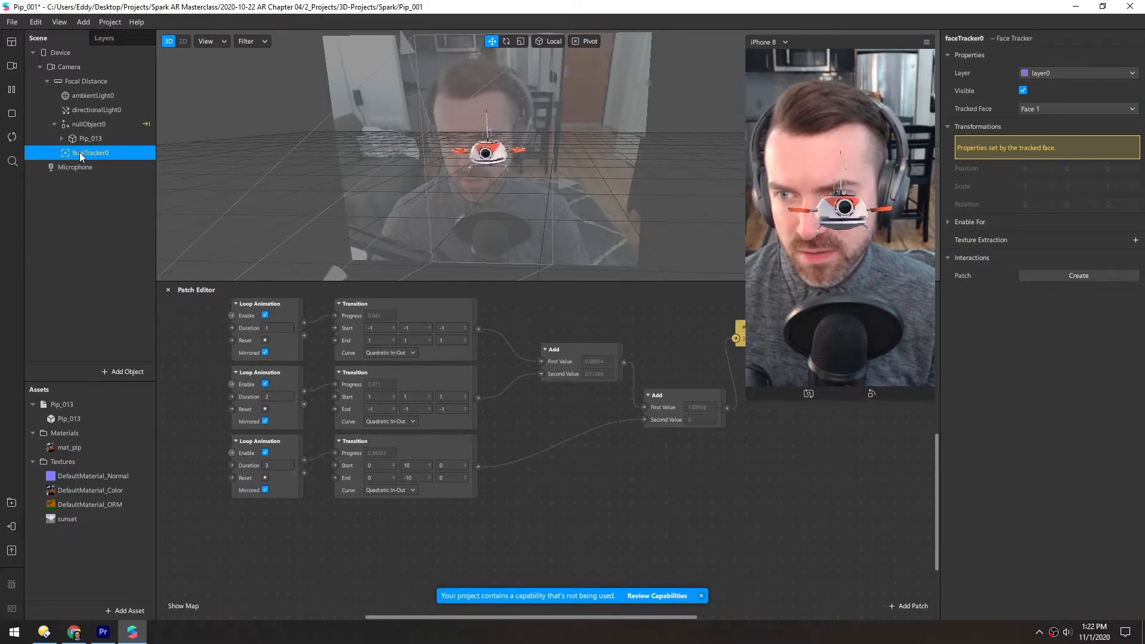
left_click_drag(80, 157, 217, 510)
left_click_drag(224, 556, 227, 555)
Create a position patch for nullObject0 and connect the face tracker's 3D Position output to it
middle_click_drag(574, 524, 507, 436)
middle_click_drag(521, 491, 468, 533)
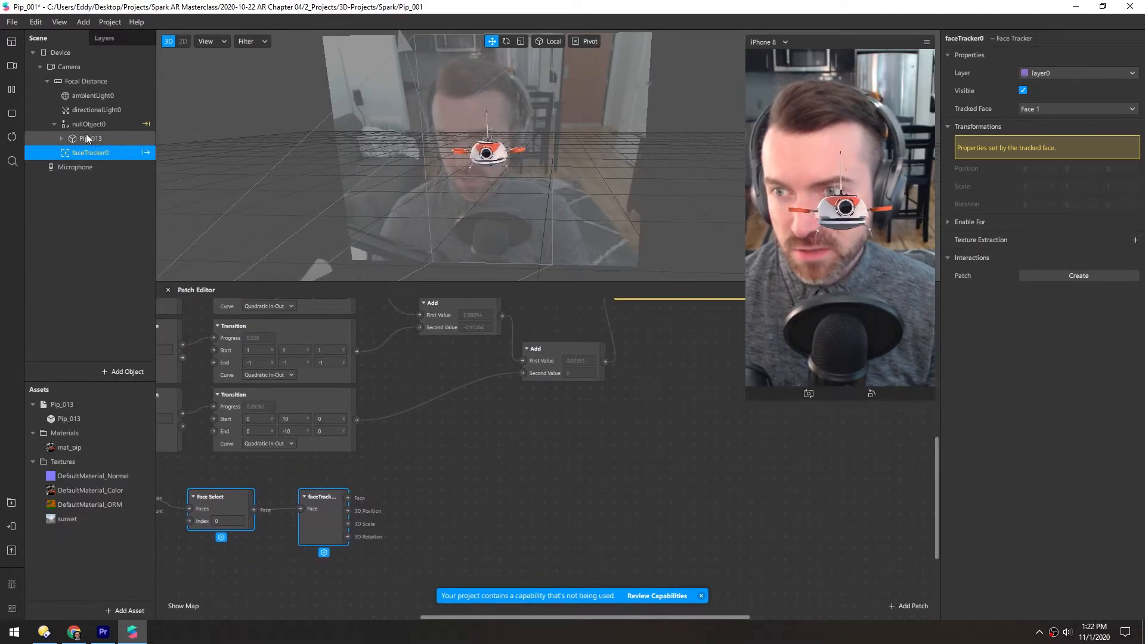
left_click(63, 124)
left_click(947, 127)
left_click_drag(570, 471, 623, 489)
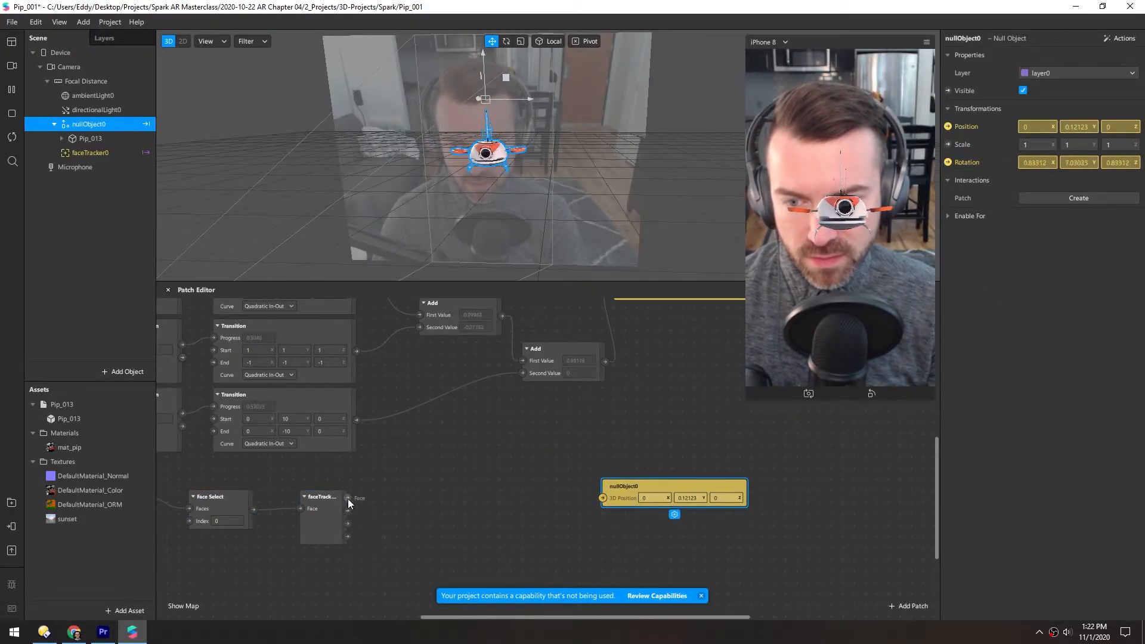
left_click_drag(347, 510, 602, 497)
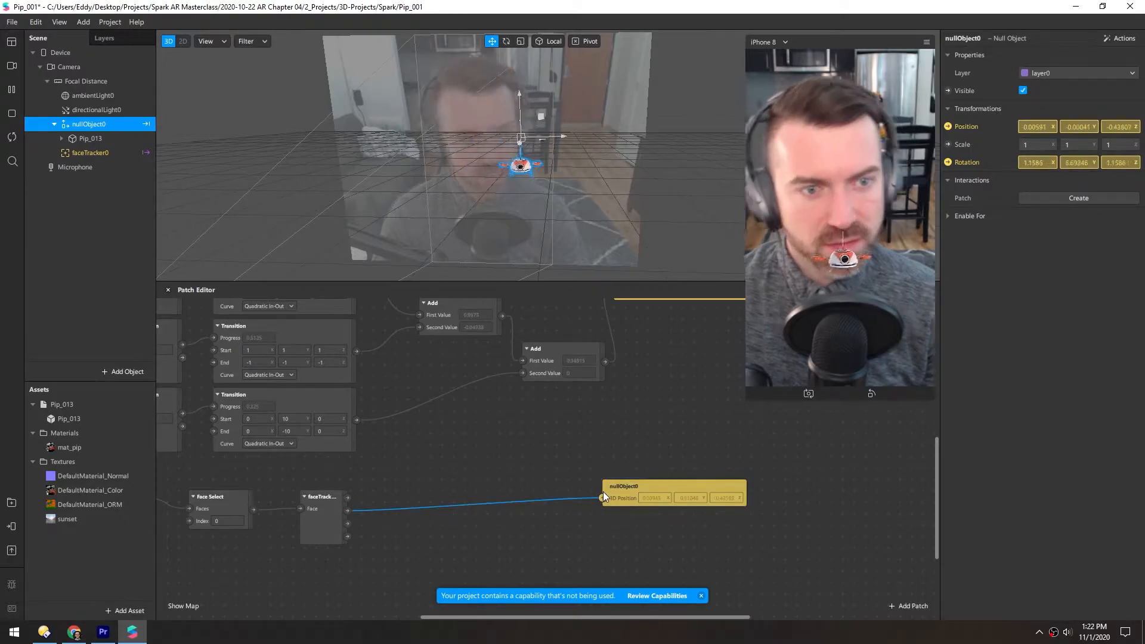
Move nullObject0 out of Focal Distance so it sits directly under Camera in the scene hierarchy
left_click_drag(679, 155, 312, 184)
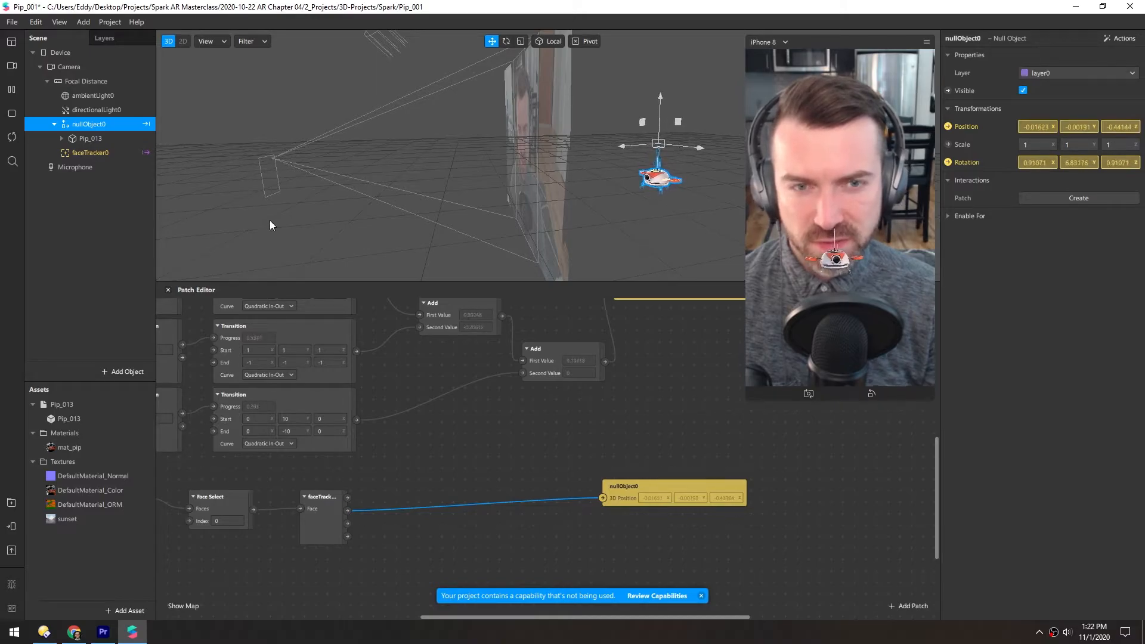
left_click_drag(76, 123, 70, 70)
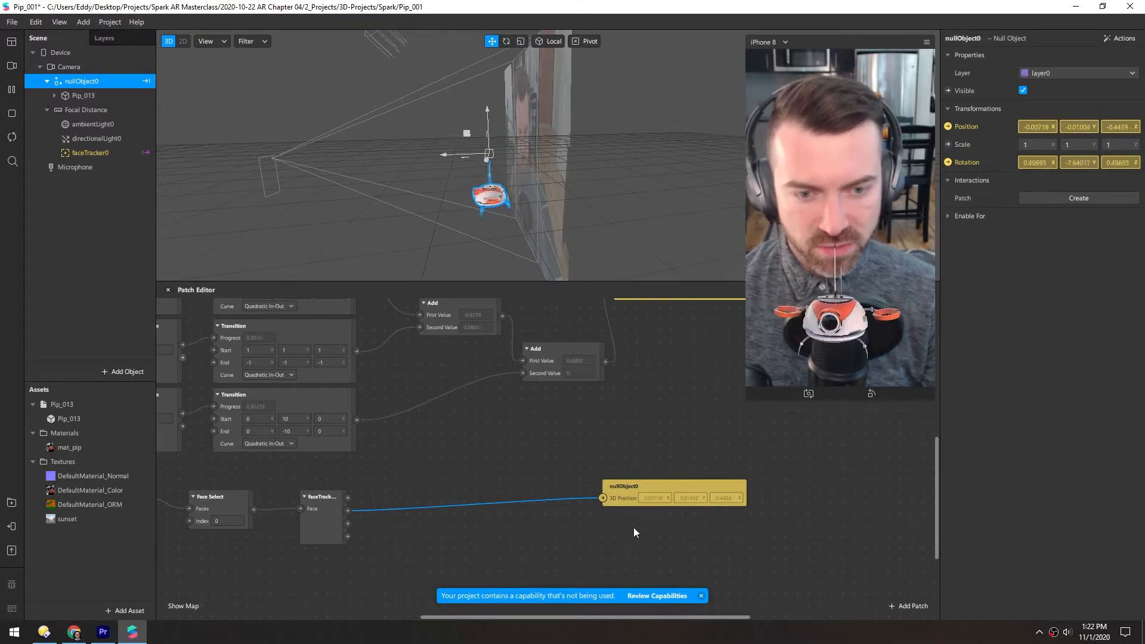
scroll(516, 182, "down", 3)
left_click_drag(516, 181, 621, 176, "alt")
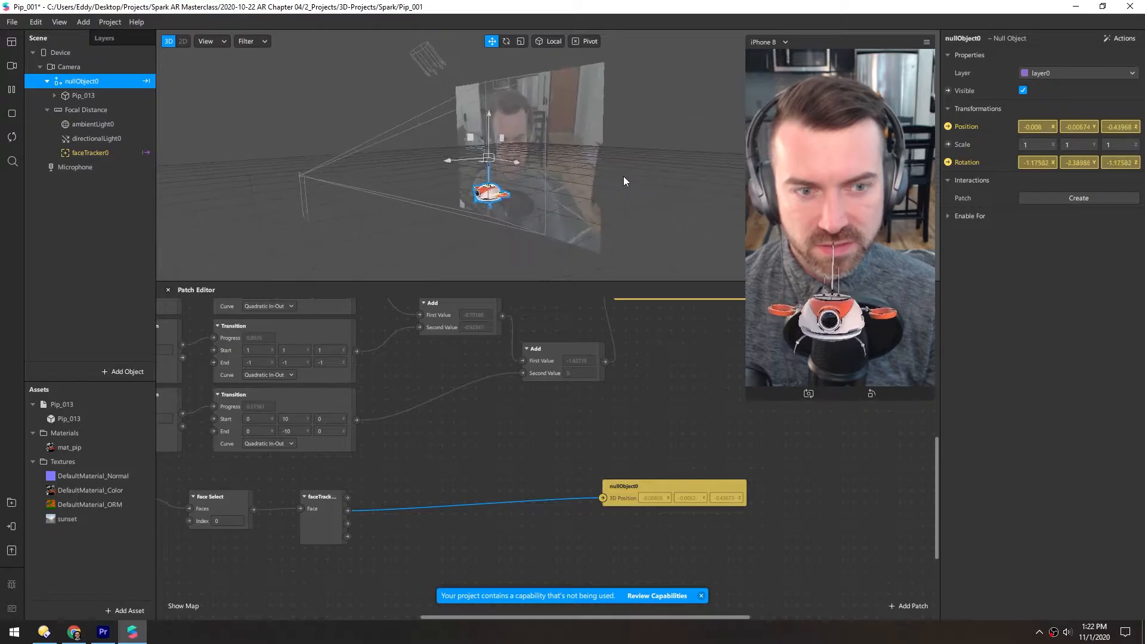
left_click_drag(474, 174, 518, 173, "alt")
Add a Delay patch to the face tracker's 3D Position output, set its duration to 1, and place it beside the tracker patch
left_click_drag(442, 463, 575, 405)
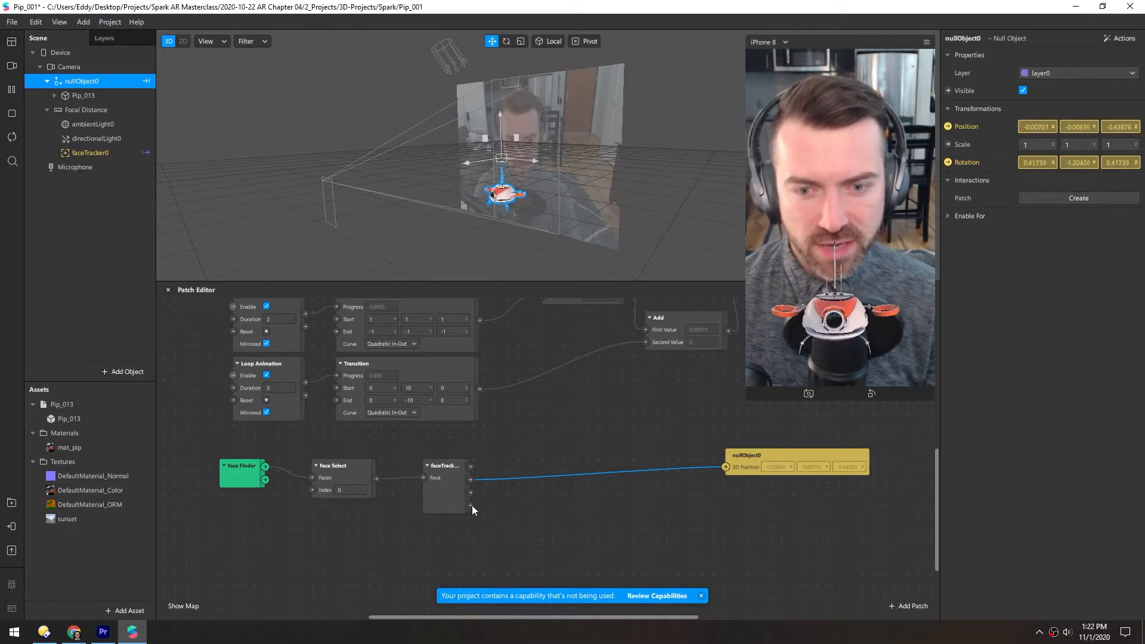
double_click(556, 510)
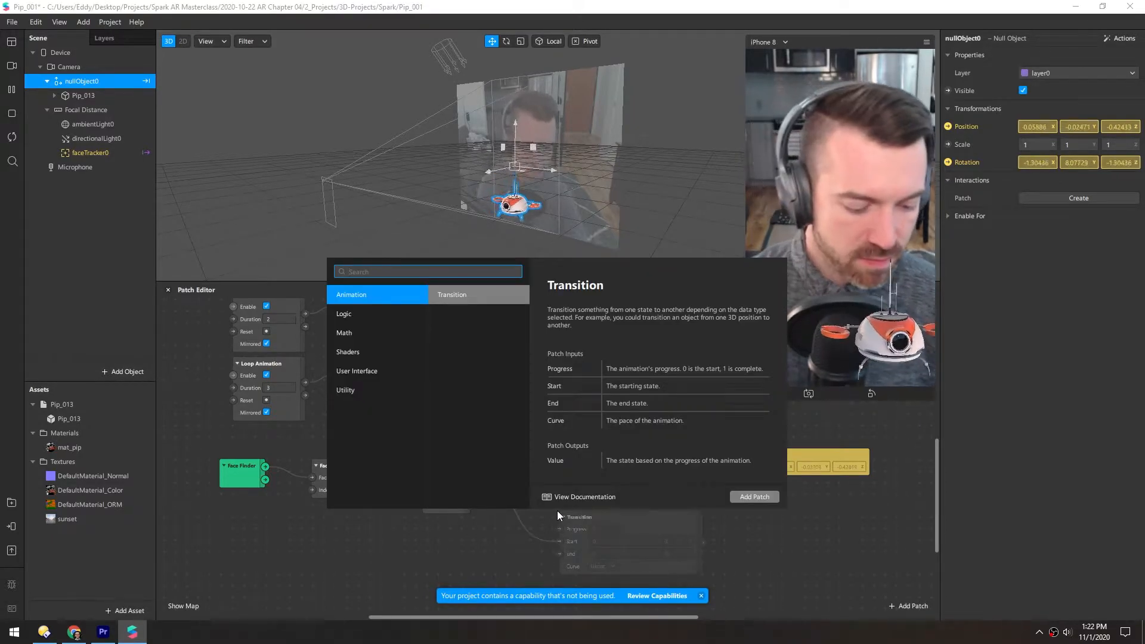
type("delay")
key("Return")
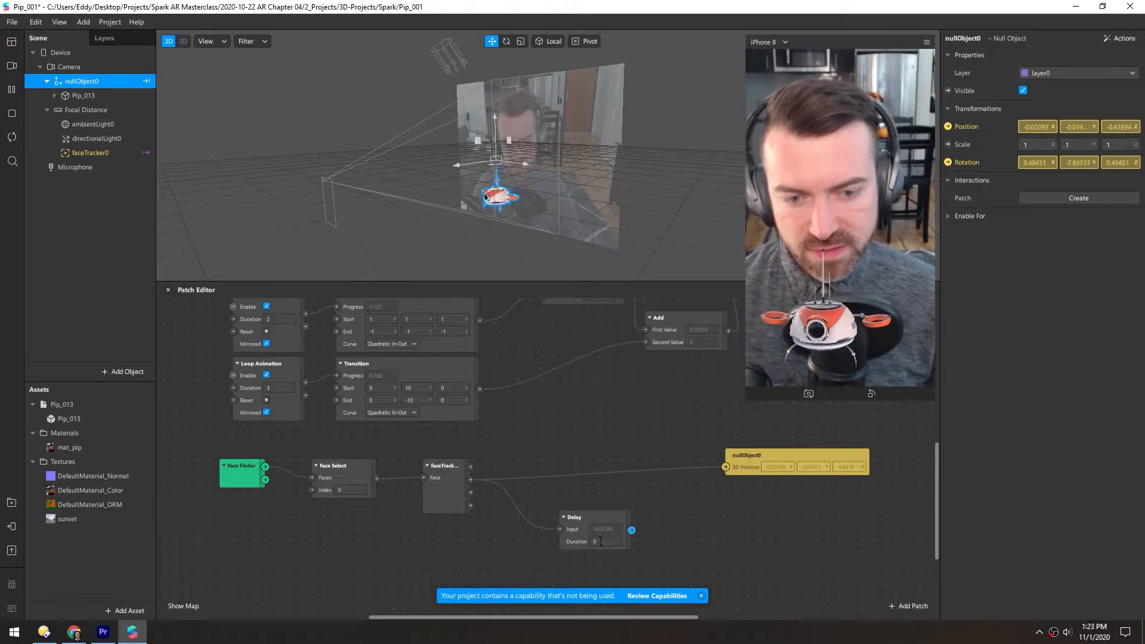
left_click(605, 541)
type("1")
left_click_drag(591, 520, 617, 503)
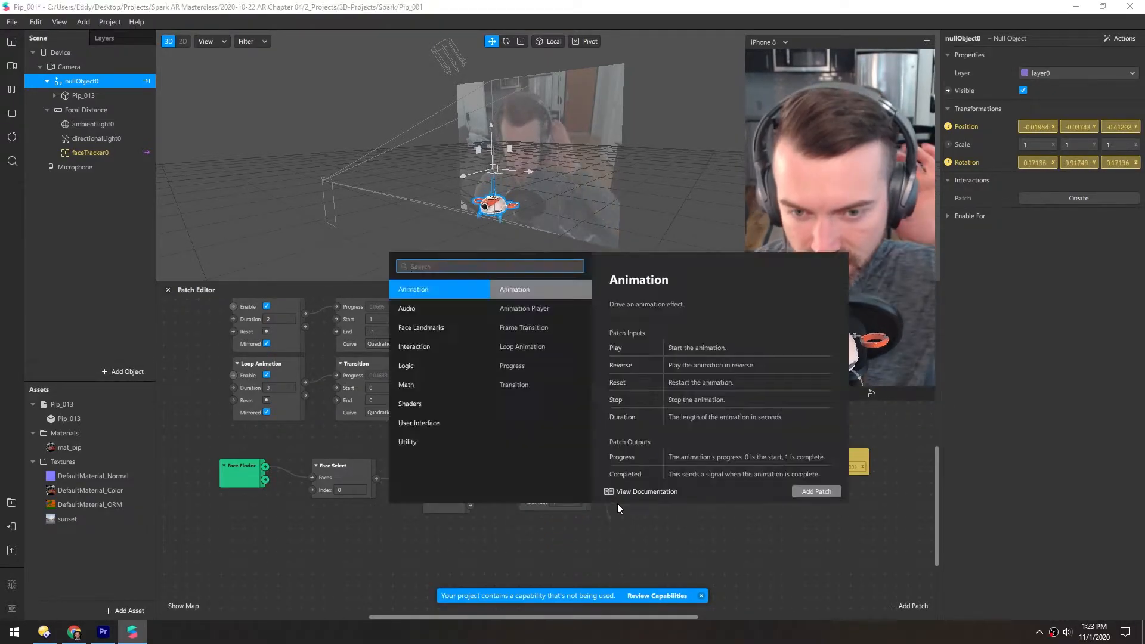
left_click(585, 539)
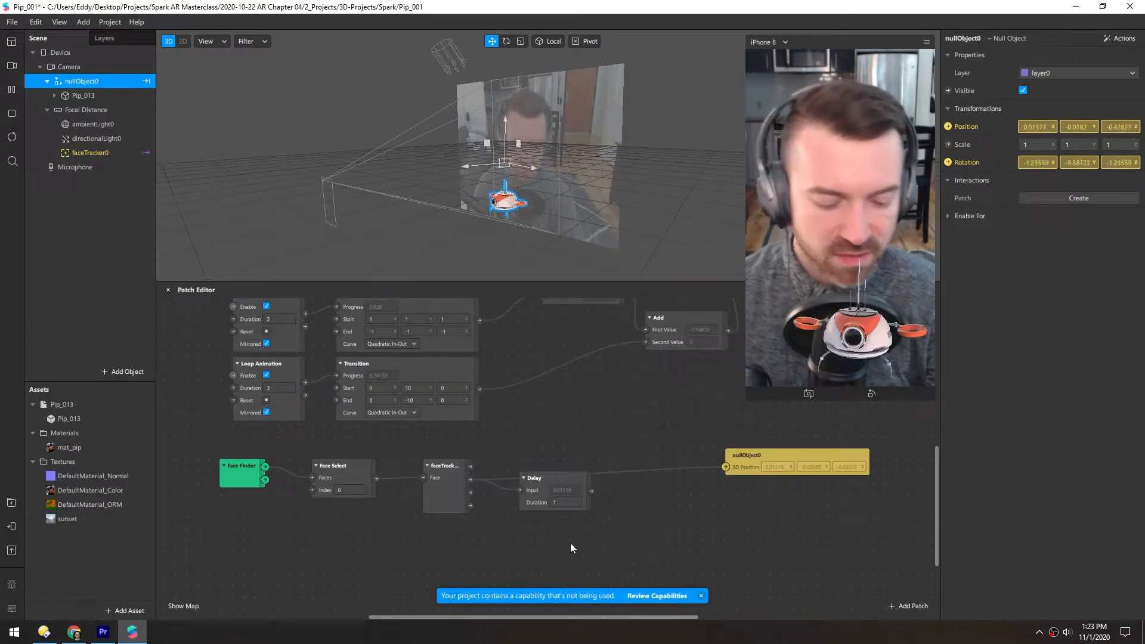
Make room before the nullObject0 position patch and add an Unpack patch to the Delay output
left_click_drag(570, 542, 366, 506)
left_click_drag(535, 436, 724, 453)
left_click_drag(348, 443, 459, 437)
type("unpa")
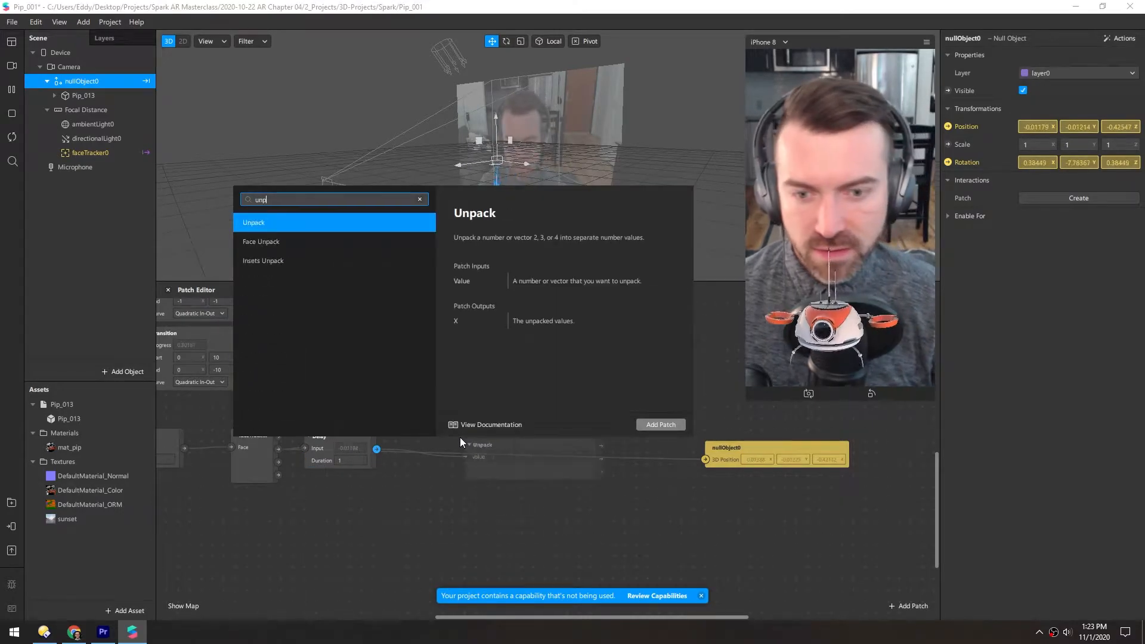
key("Return")
Add an Exponential Smoothing patch to the first Unpack output and shift the nullObject0 patch along to make room
left_click_drag(563, 456, 545, 410)
type("exp")
key("Down")
key("Return")
middle_click_drag(412, 510, 304, 493)
left_click_drag(613, 431, 671, 443)
left_click_drag(483, 408, 482, 406)
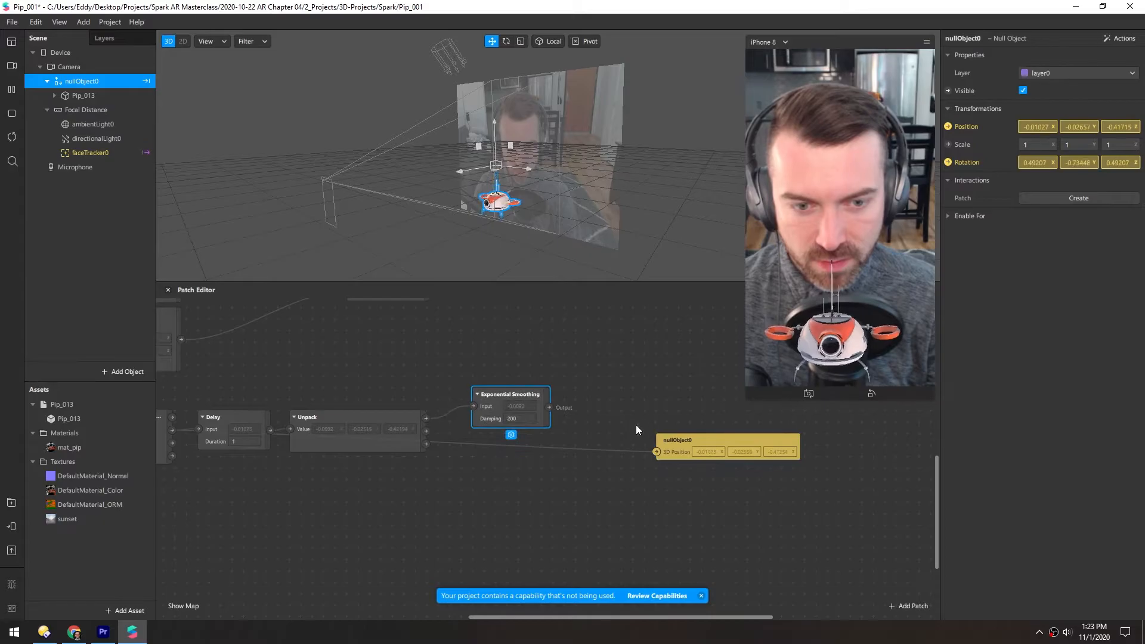
Move the nullObject0 patch farther along and add a Pack patch to the Exponential Smoothing output
left_click_drag(680, 446, 726, 446)
left_click_drag(545, 410, 581, 417)
type("pack")
key("Return")
Duplicate the Exponential Smoothing patch twice, route all three Unpack axes through the copies into Pack, and feed Pack into nullObject0's 3D Position
left_click(497, 396)
key("ctrl+d")
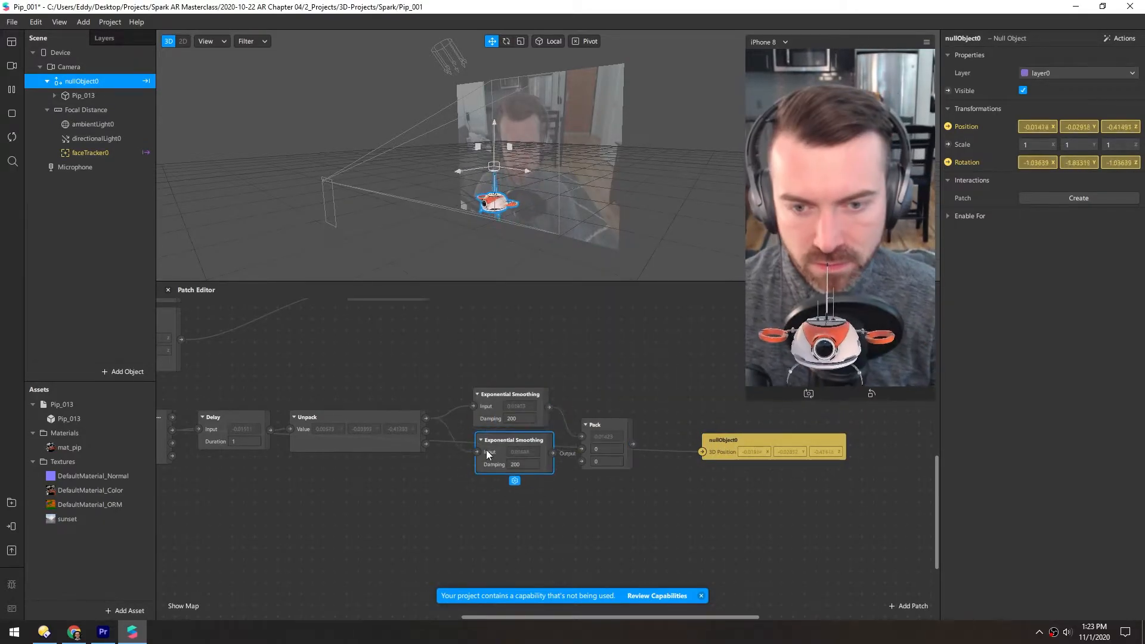
key("ctrl+d")
left_click_drag(693, 454, 682, 433)
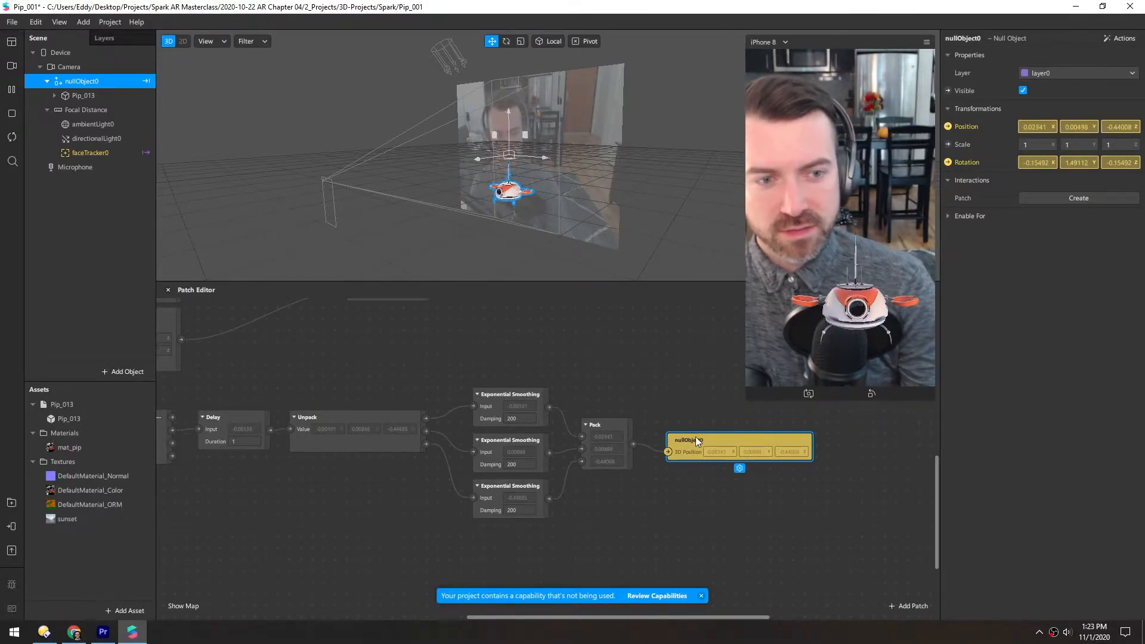
Shorten the Delay patch's duration, trying 0.5 and settling on 0.2
middle_click_drag(261, 490, 348, 500)
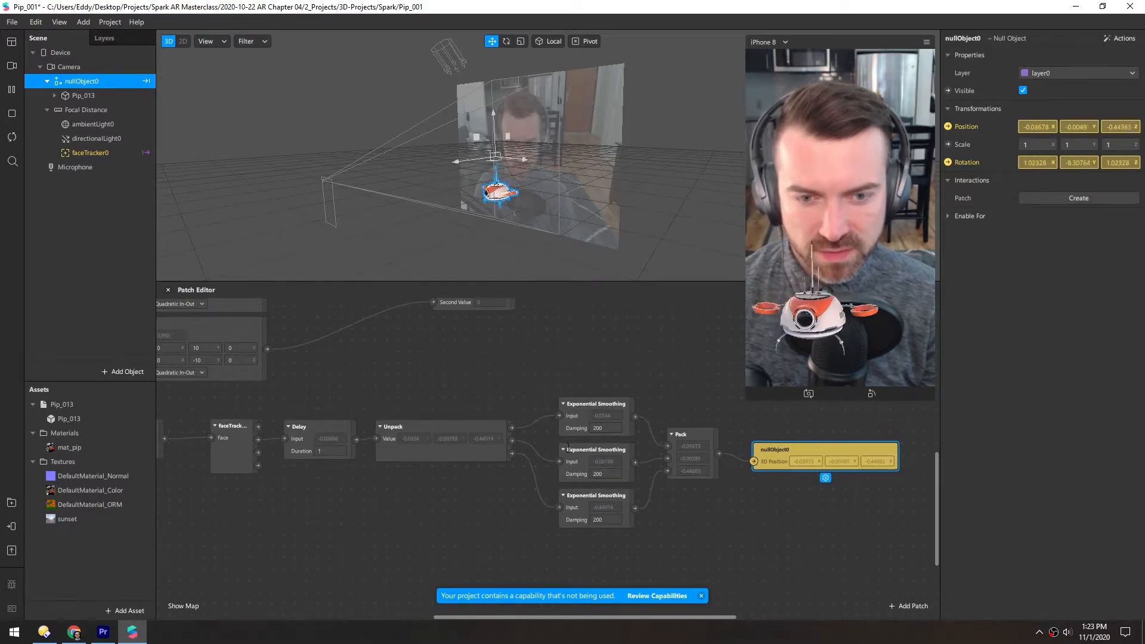
type("0.5")
key("Return")
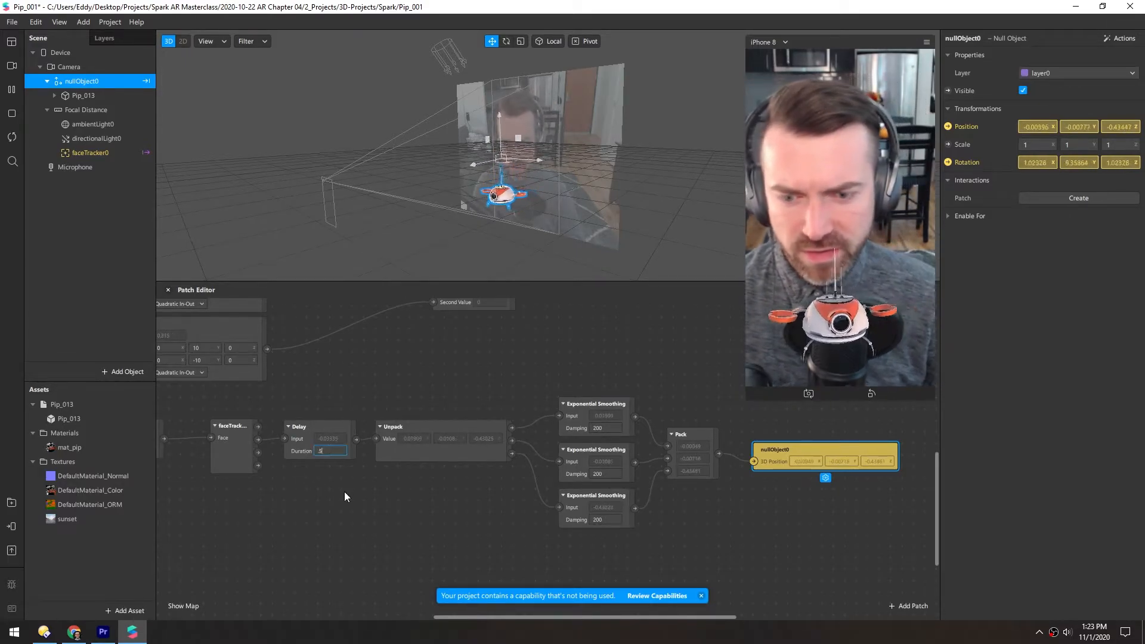
key("BackSpace")
type("2")
key("Return")
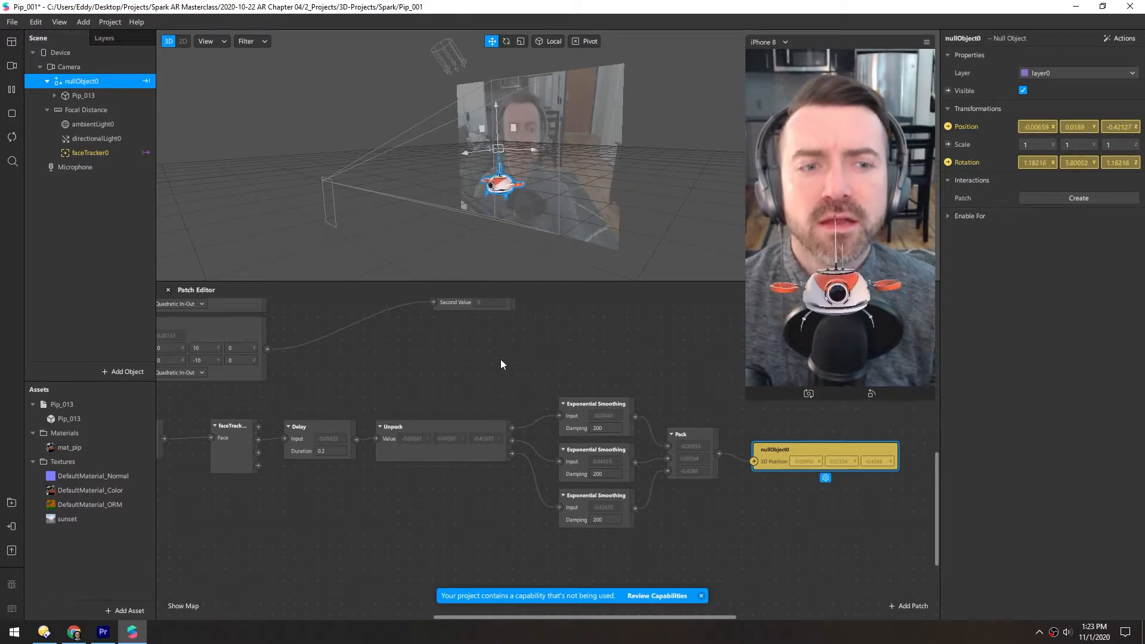
Move the nullObject0 patch aside and add an Add patch of type Vector 3 to the Pack output
middle_click_drag(452, 375, 365, 344)
middle_click_drag(368, 476, 183, 452)
middle_click_drag(487, 487, 371, 523)
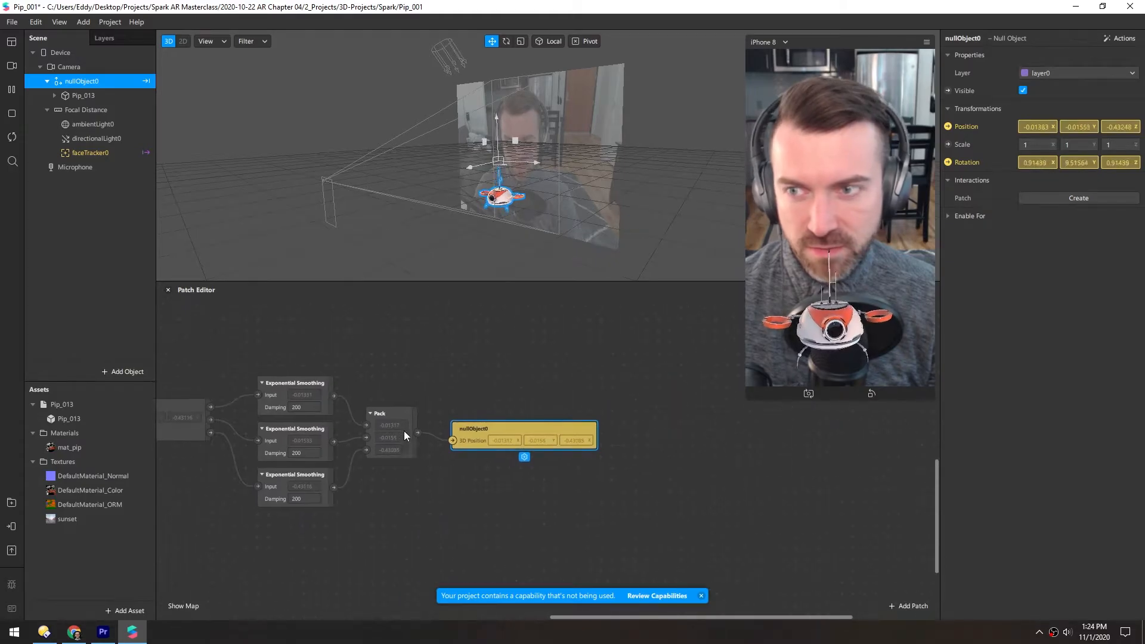
left_click_drag(465, 428, 689, 432)
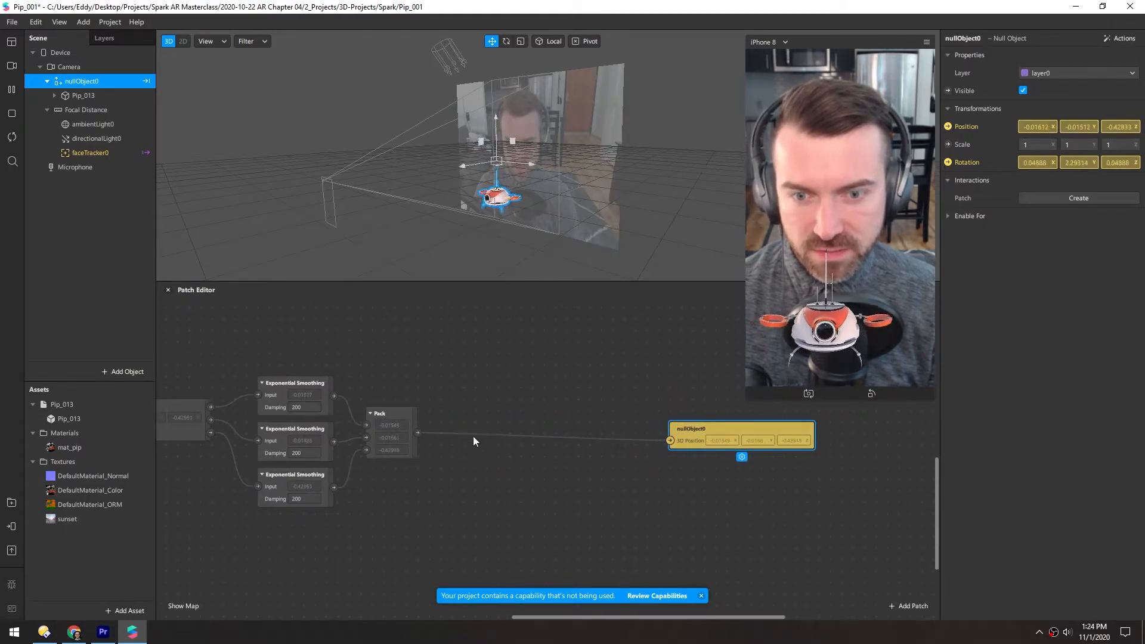
left_click_drag(475, 400, 482, 394)
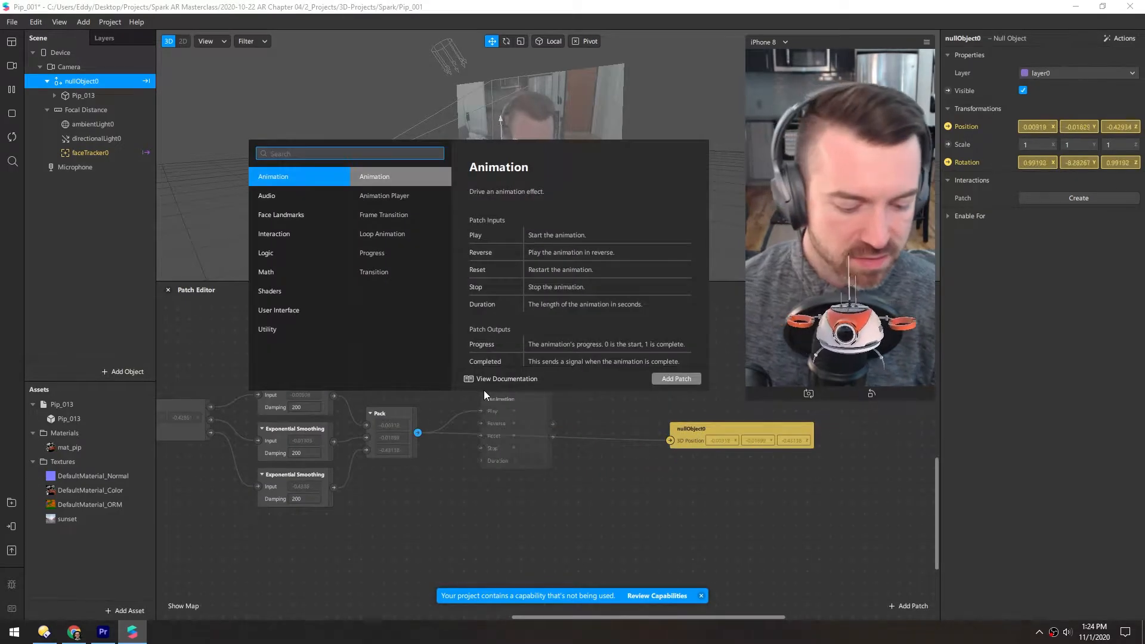
type("add")
key("Return")
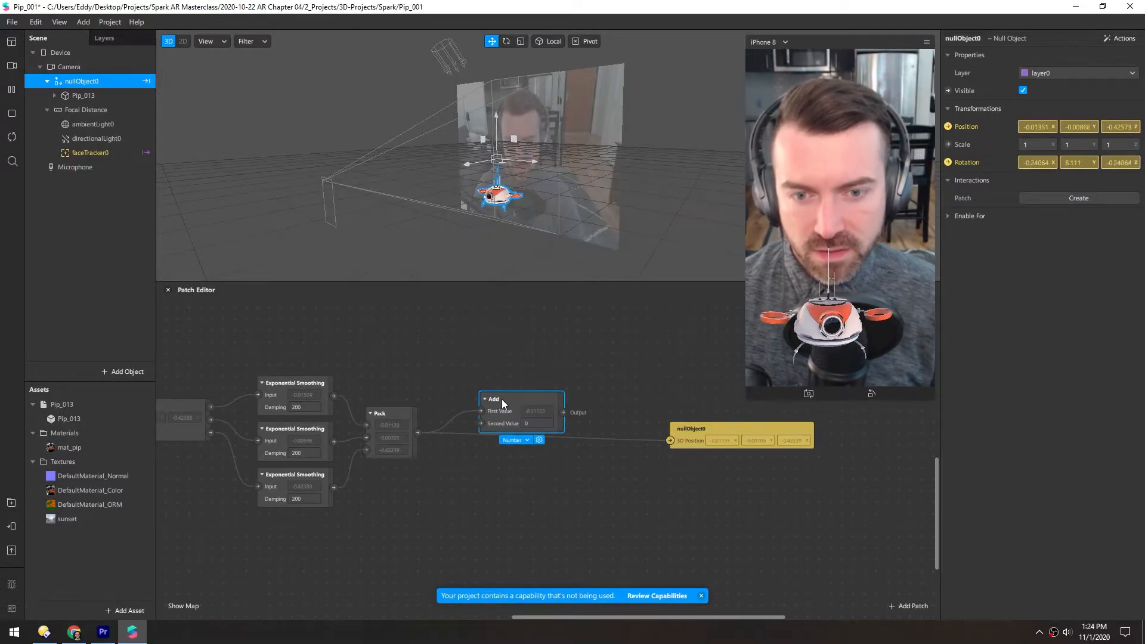
left_click(517, 441)
left_click(531, 497)
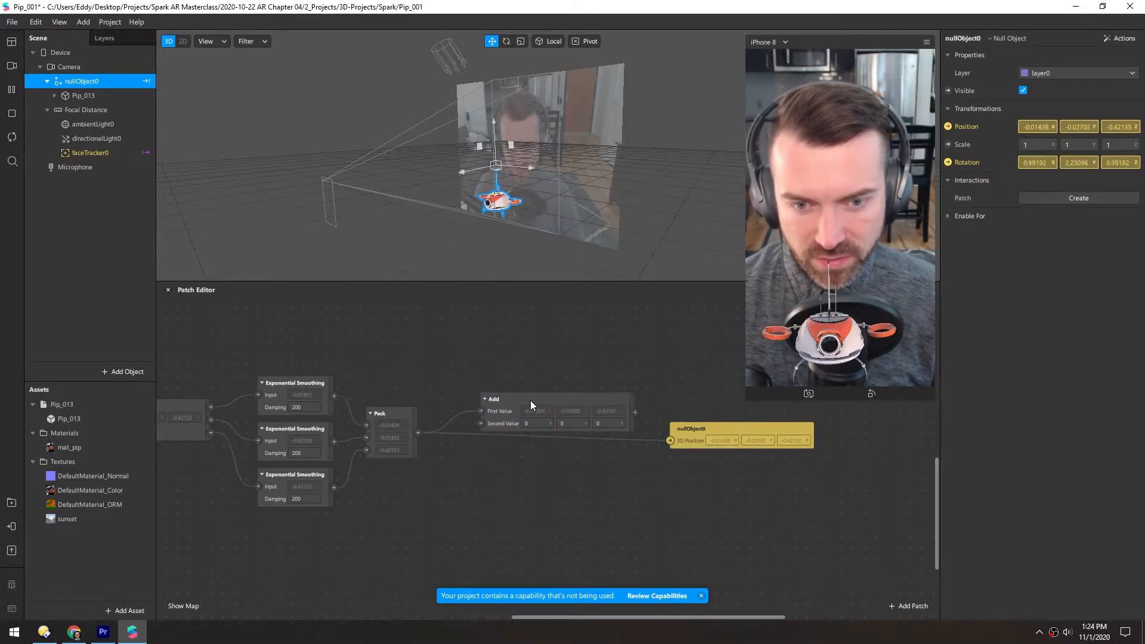
Connect Add to nullObject0's 3D Position and offset it by -0.1 on X and 0.15 on Y, briefly trying -0.15 on X
left_click_drag(667, 446, 670, 441)
left_click(549, 442)
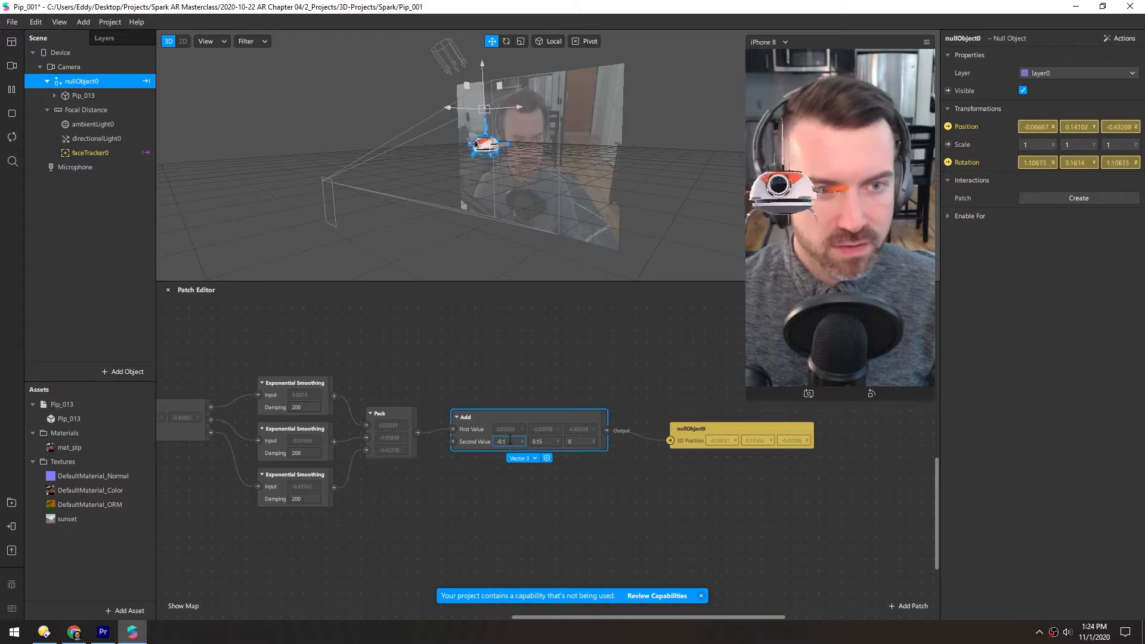
type("5")
key("Return")
key("BackSpace")
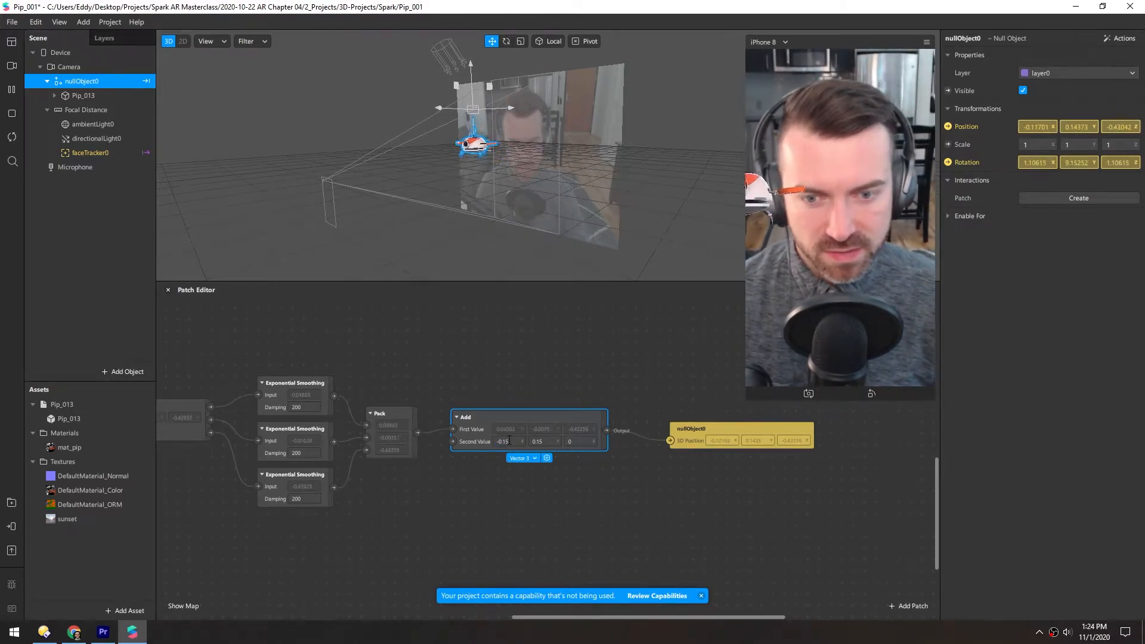
key("Return")
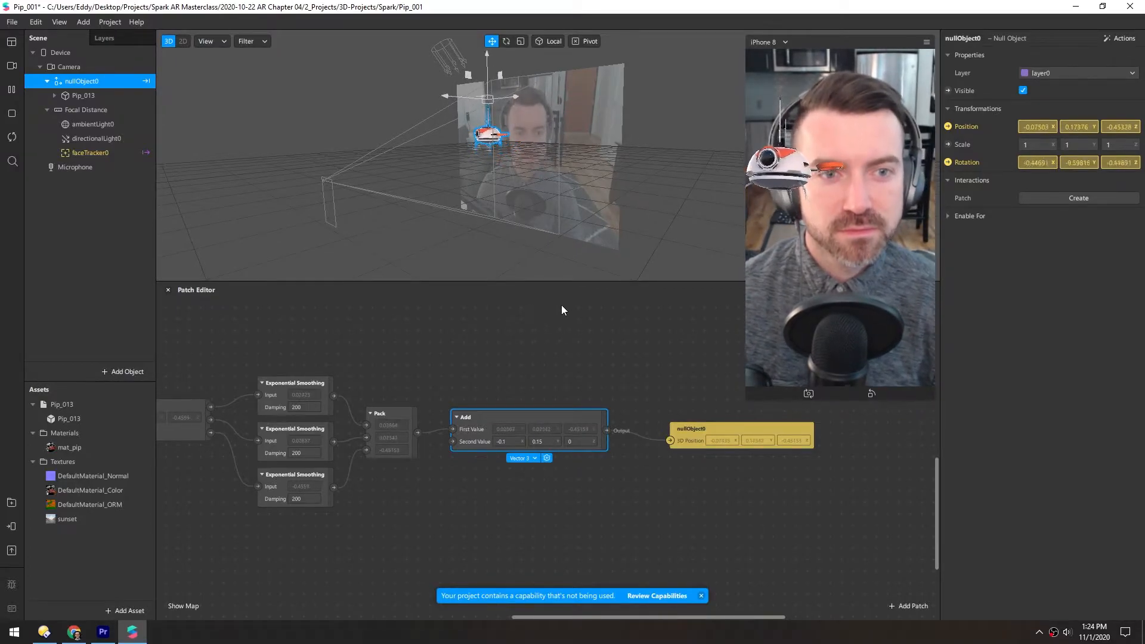
Switch the preview device to iPad and shrink the preview so the patch graph stays accessible
left_click_drag(783, 388, 800, 41)
left_click(800, 41)
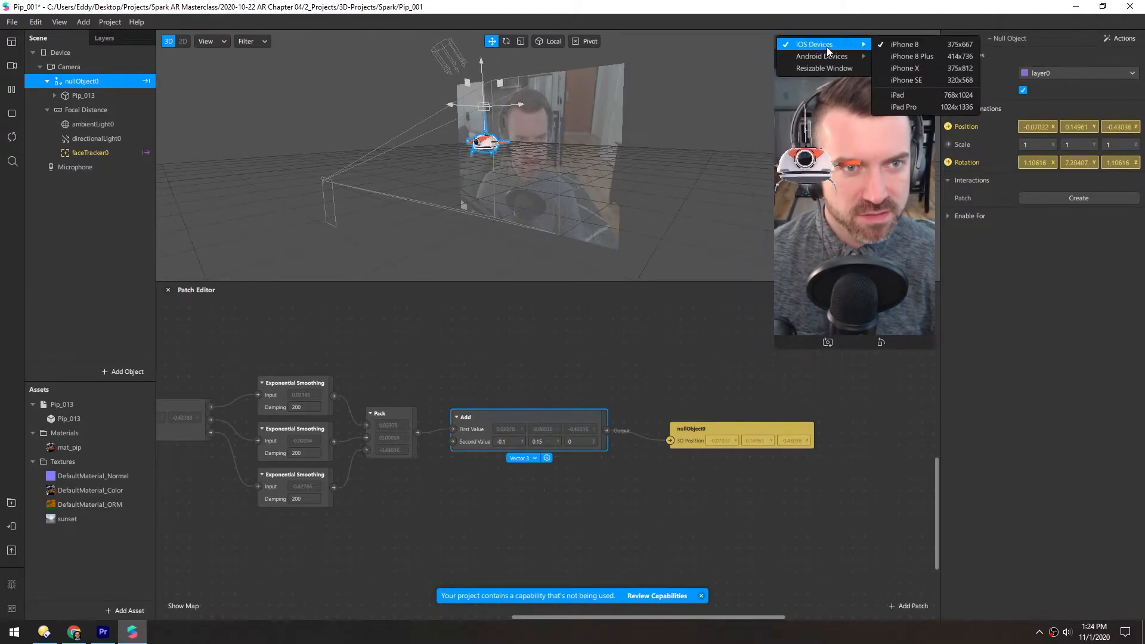
left_click(886, 93)
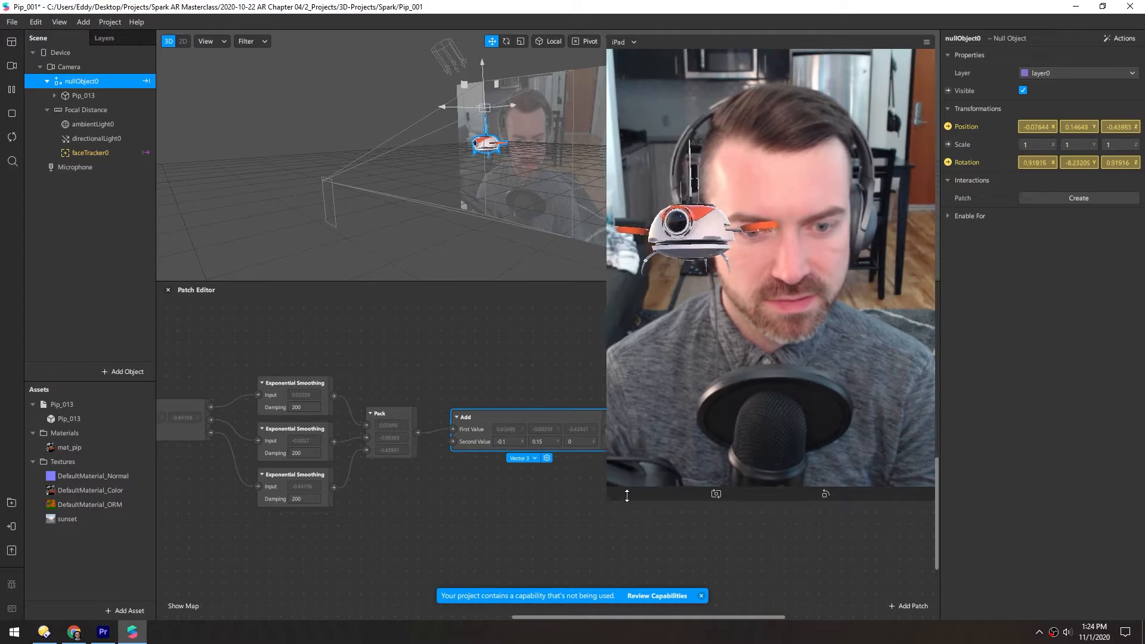
left_click_drag(606, 500, 683, 359)
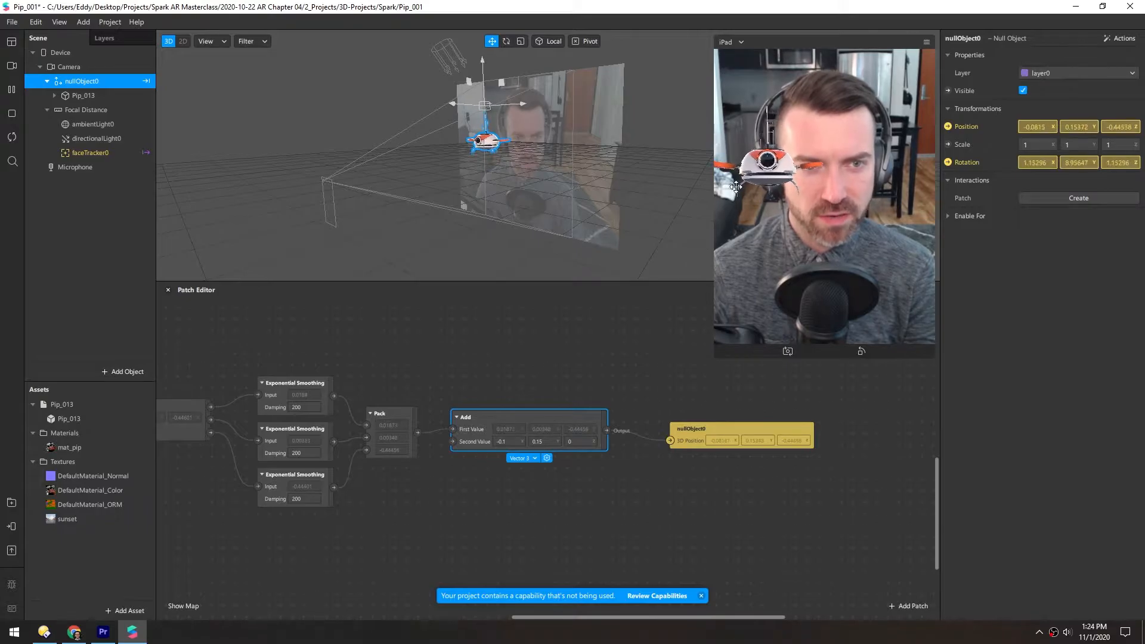
Set the third Transition to run from 10 to 20 on the Y axis
left_click_drag(400, 340, 682, 489)
left_click_drag(455, 510, 498, 487)
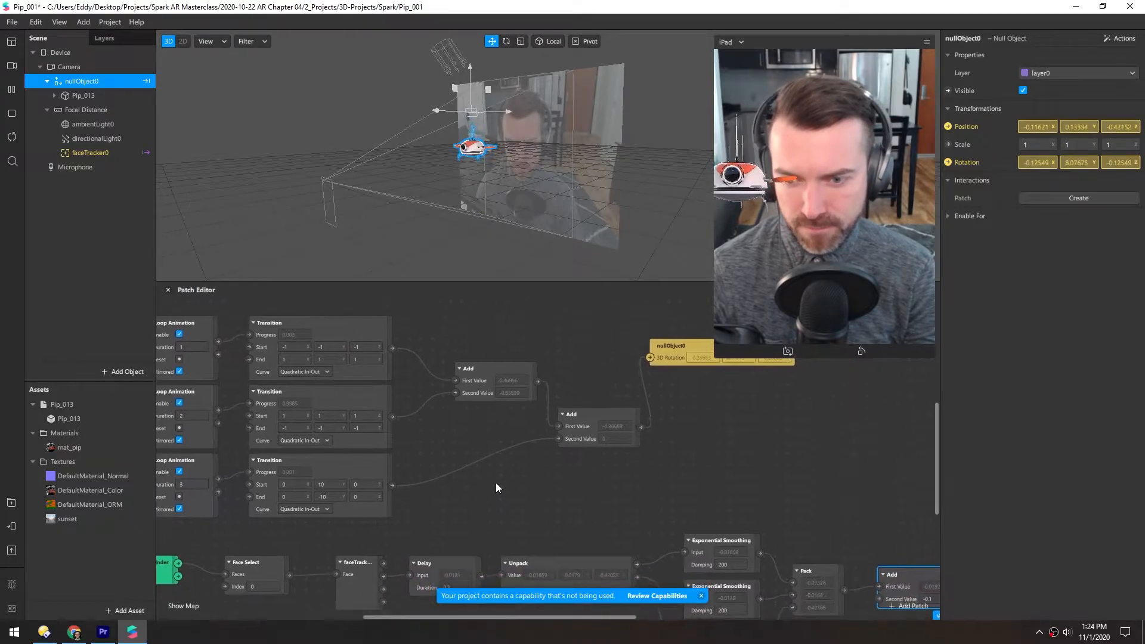
left_click(330, 485)
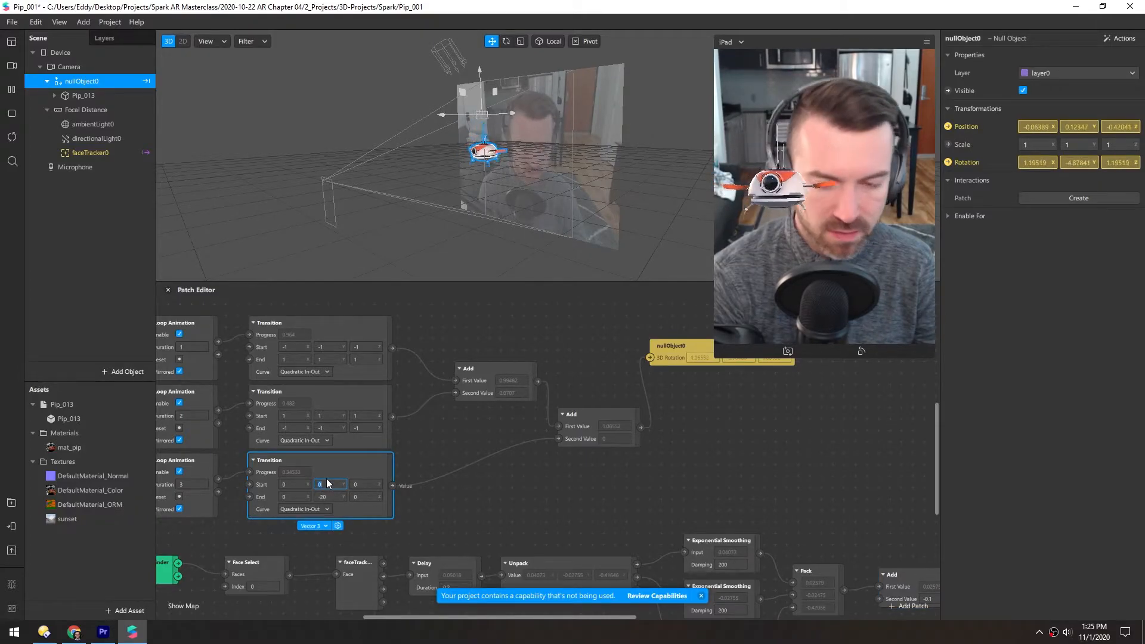
type("10")
key("Tab")
key("Tab")
key("Tab")
type("-")
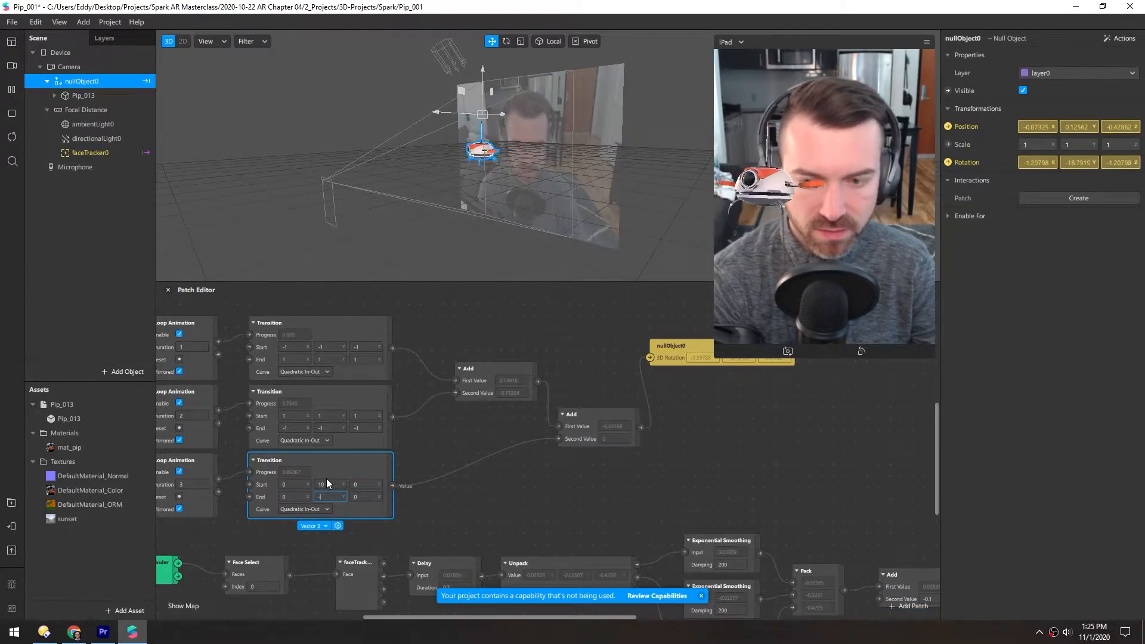
type("0")
key("Return")
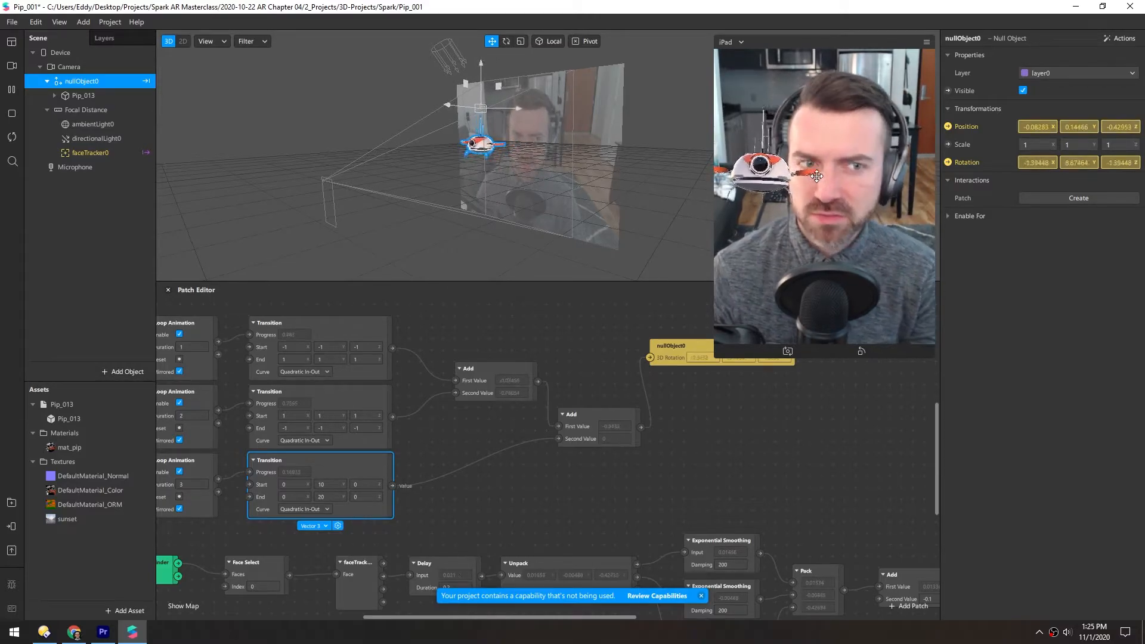
Raise the drone by setting the Y offset in the position chain's Add patch to 0.2
scroll(586, 416, "down", 5)
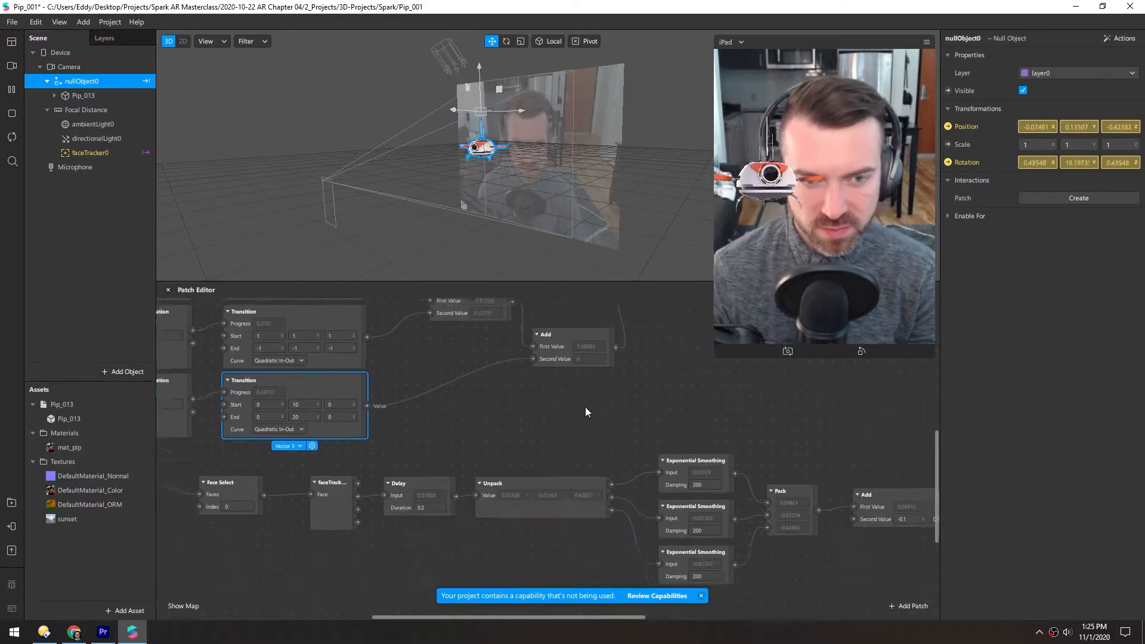
scroll(564, 445, "right", 6)
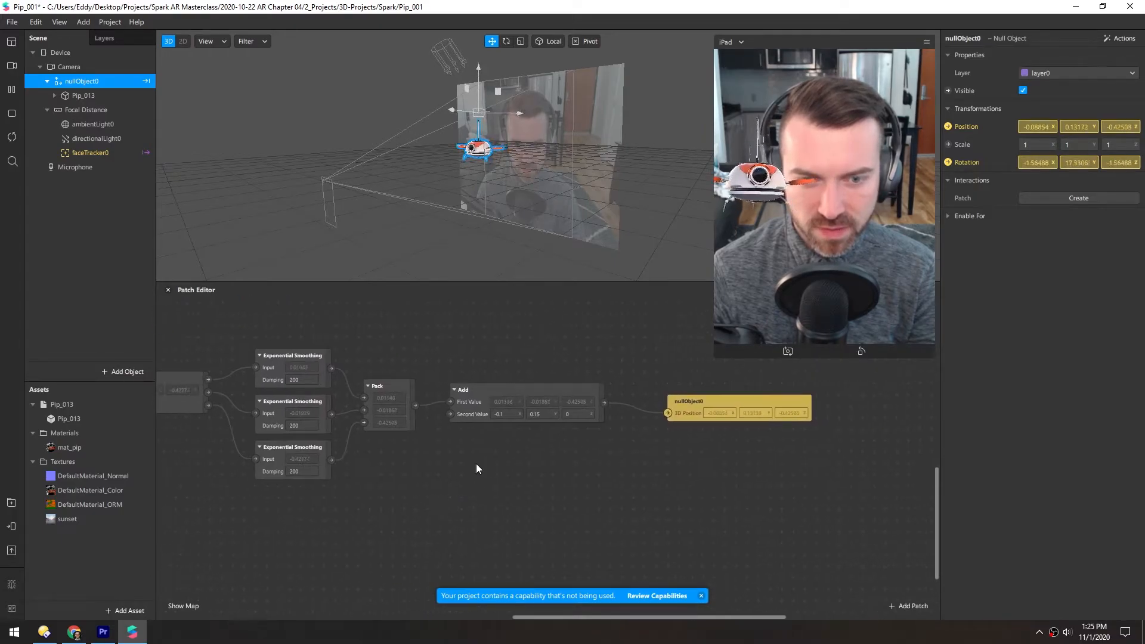
type("8")
key("BackSpace")
key("BackSpace")
type("2")
key("Return")
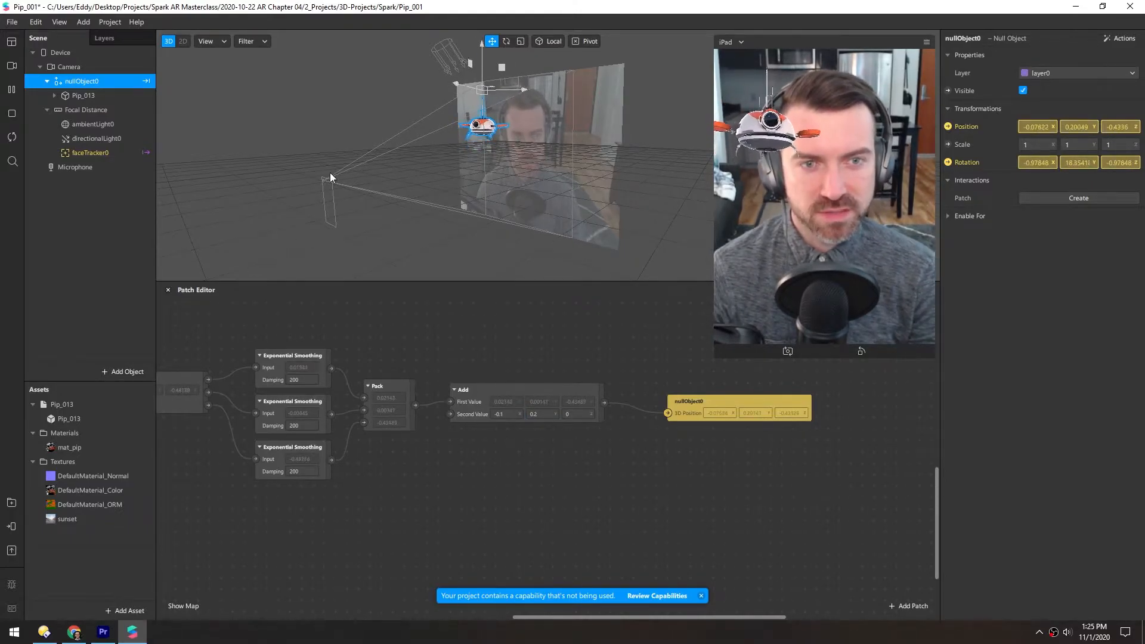
Expand the full Pip_013 hierarchy, widen the scene list, and select the Thrusters mesh
right_click(75, 96)
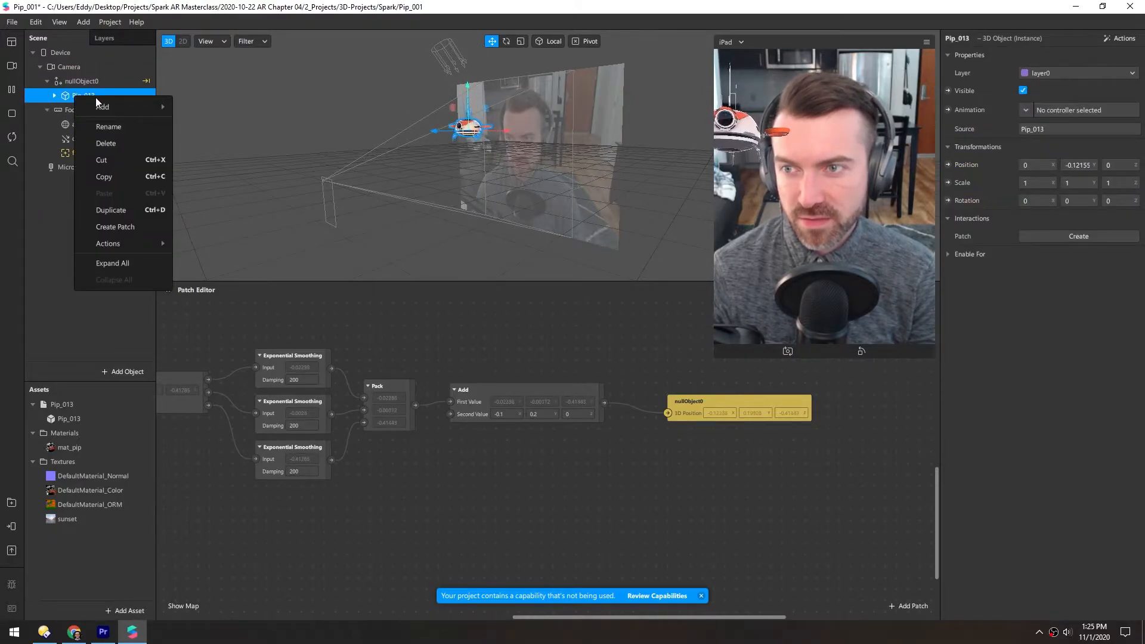
left_click(127, 266)
left_click_drag(157, 250, 280, 244)
left_click(124, 306)
scroll(134, 222, "down", 1)
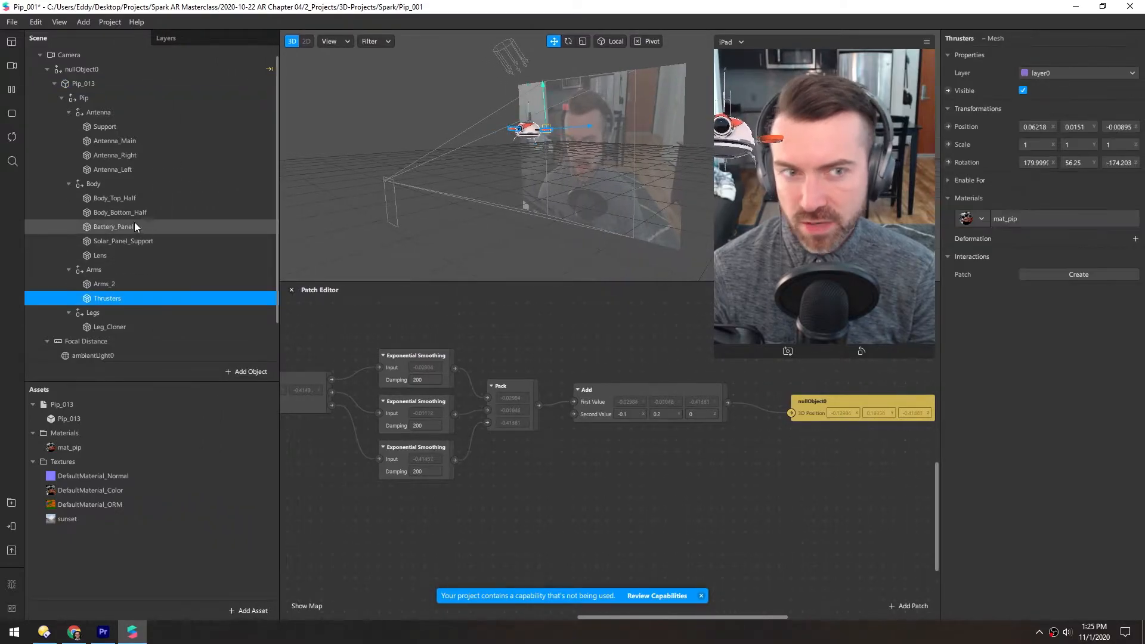
Add a particle system as a child of the Thrusters mesh and set its first spray angle value to 180
scroll(134, 221, "down", 1)
left_click_drag(578, 130, 543, 133, "alt")
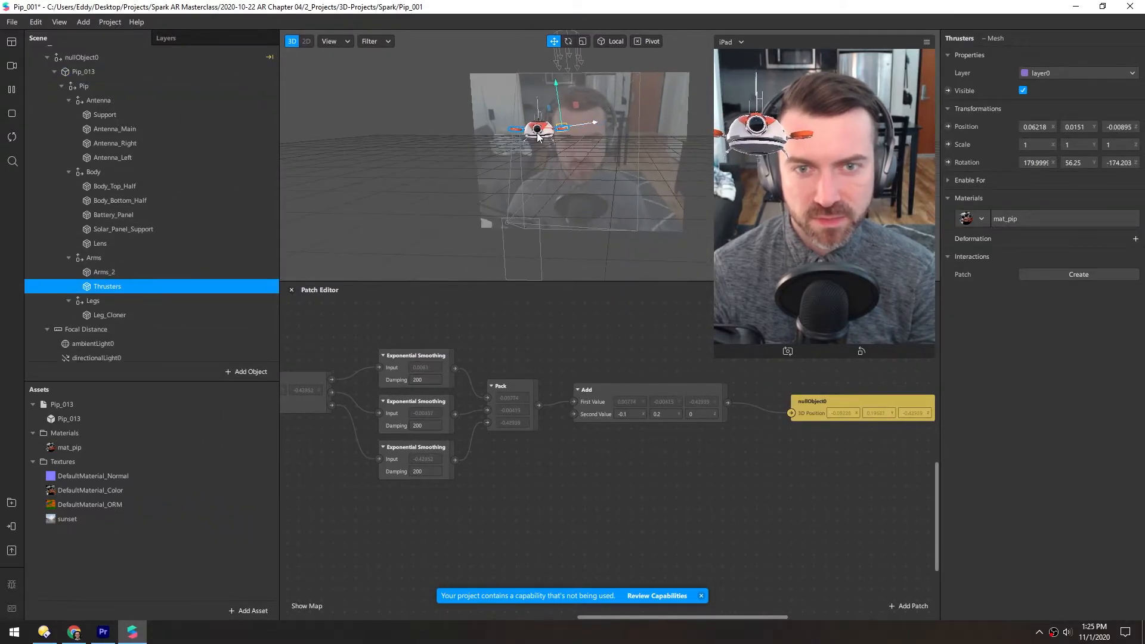
scroll(544, 137, "up", 5)
left_click_drag(478, 107, 544, 126, "alt")
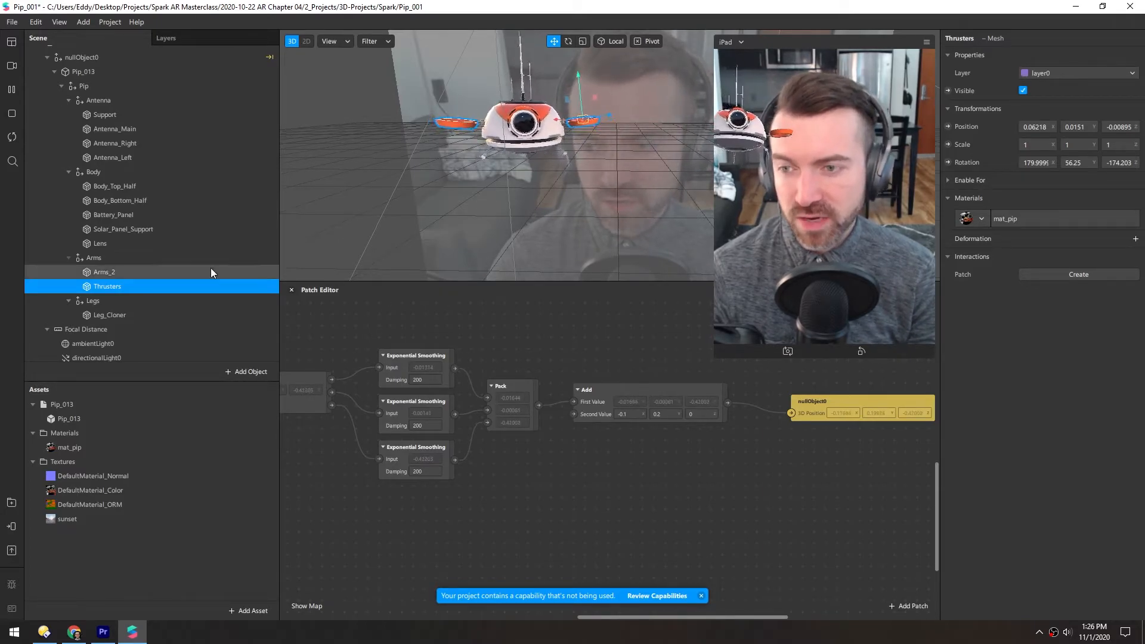
right_click(107, 285)
mouse_move(159, 297)
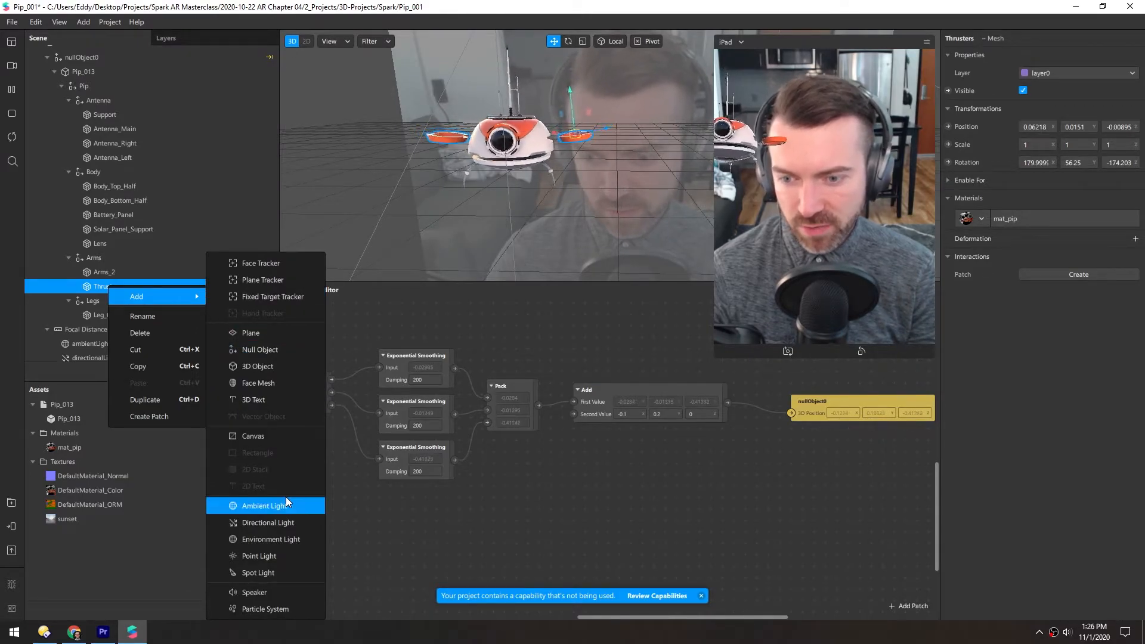
left_click(265, 609)
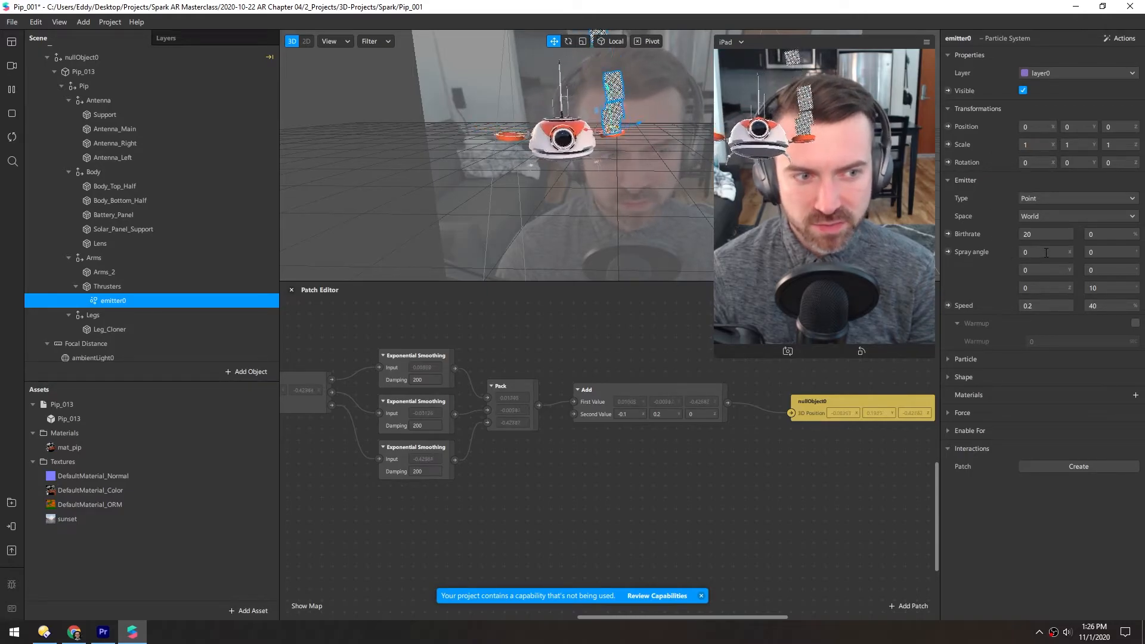
type("180")
key("Return")
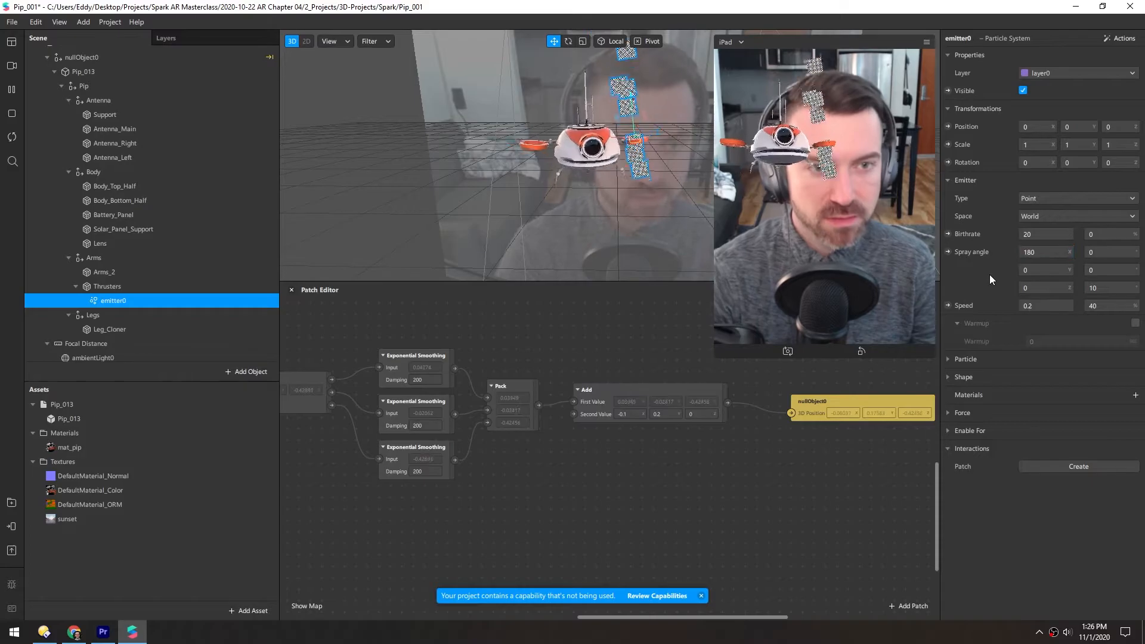
Create a new material for the particle emitter, named mat_jetSmoke, with the Flat shader type
left_click(1135, 395)
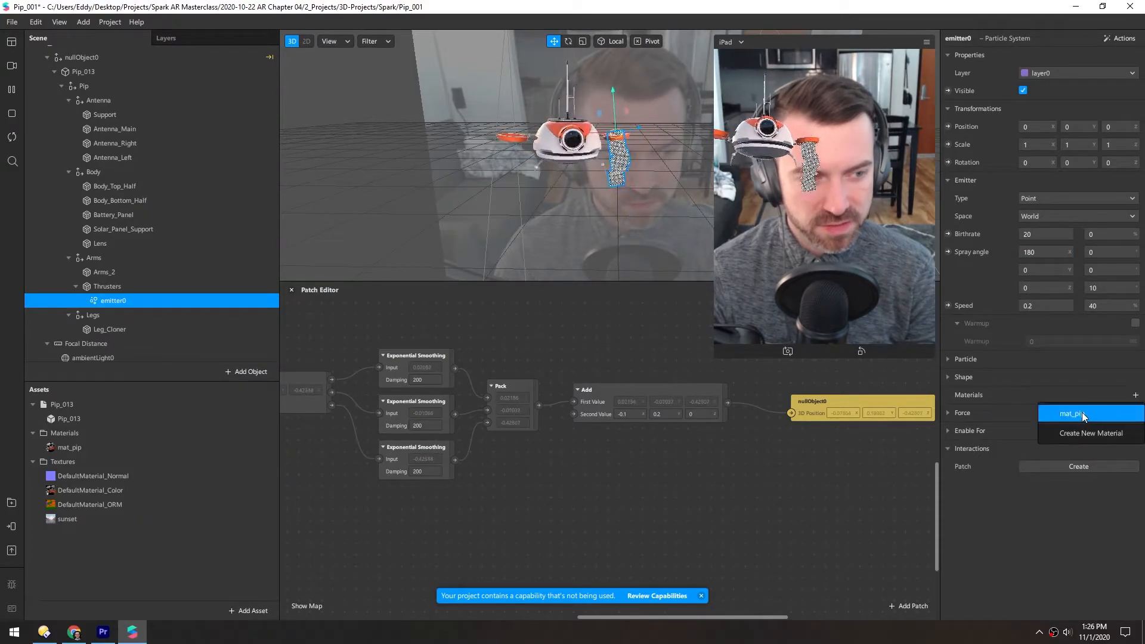
left_click(1073, 436)
left_click(1019, 418)
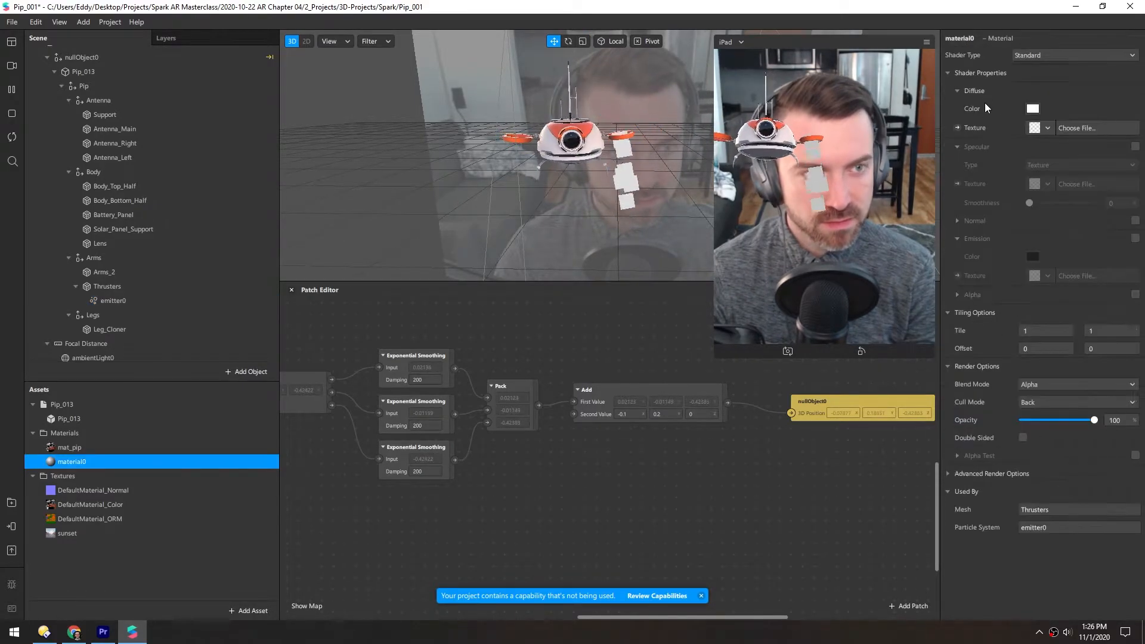
double_click(958, 37)
type("ma")
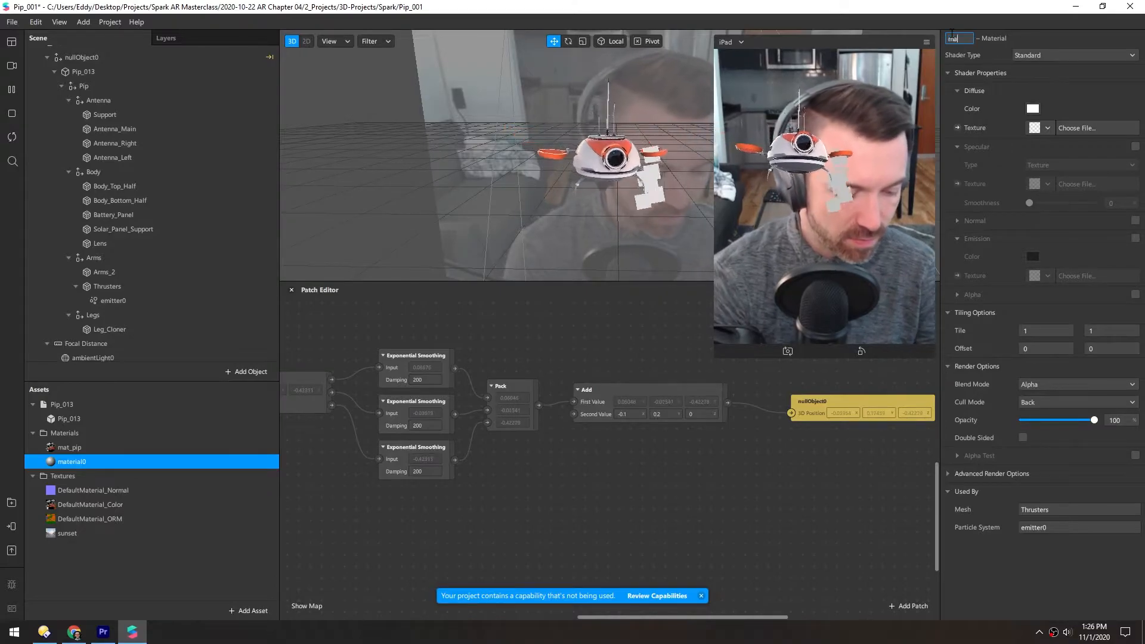
type("t_jet")
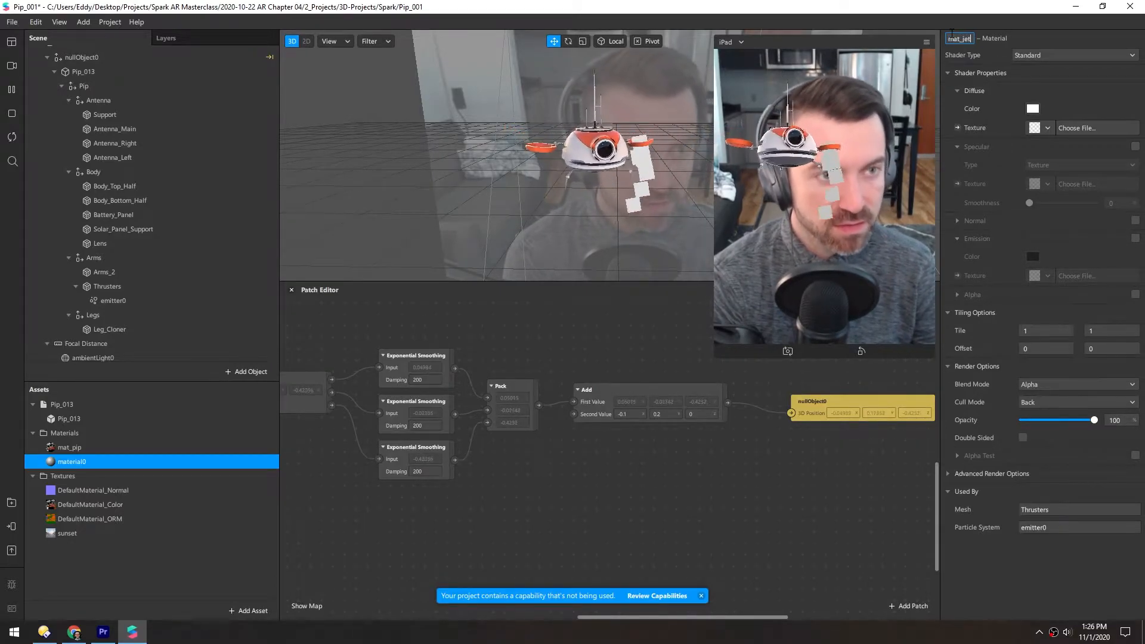
type("Smoke")
key("Return")
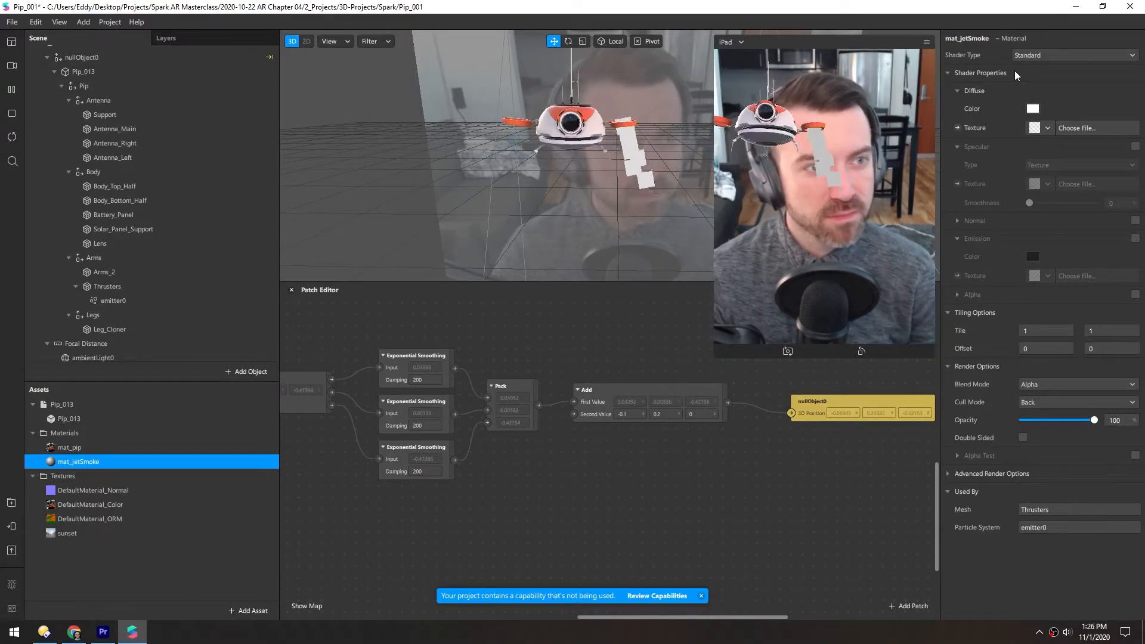
left_click(1031, 55)
left_click(1034, 59)
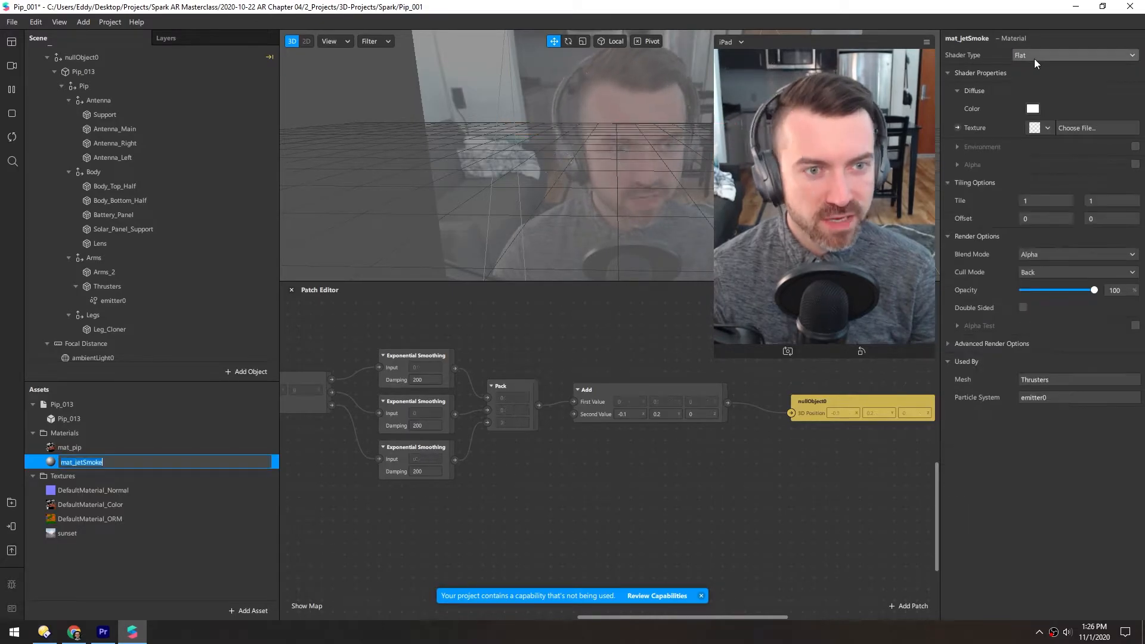
Import tex_smoke.png from the D:\Assets\Spark AR\Textures folder into the project assets
left_click(43, 632)
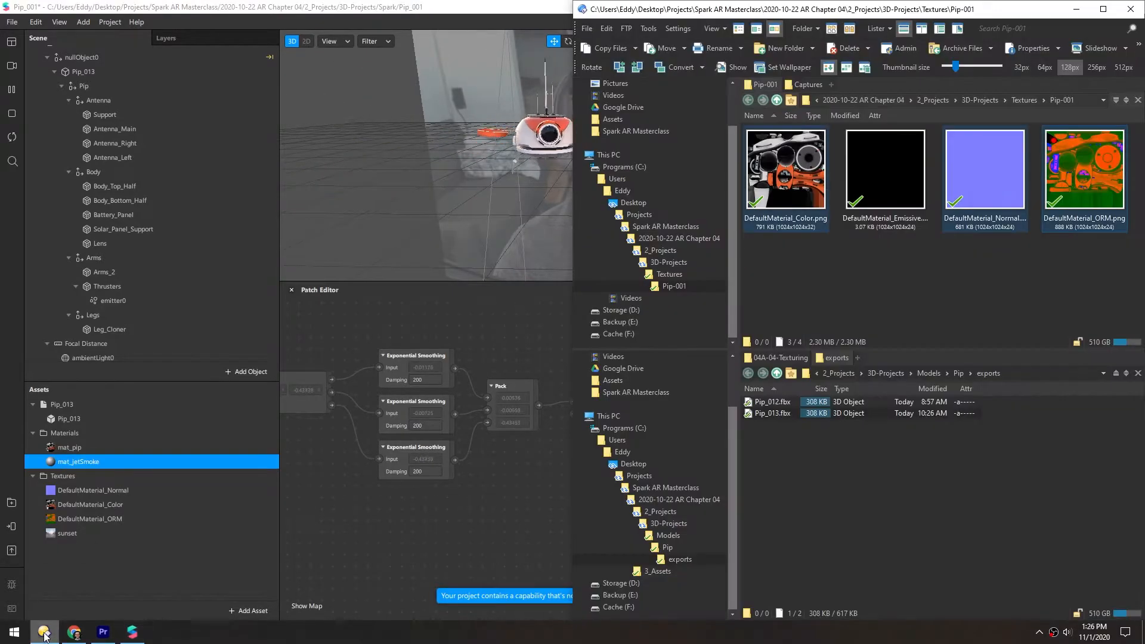
left_click(832, 84)
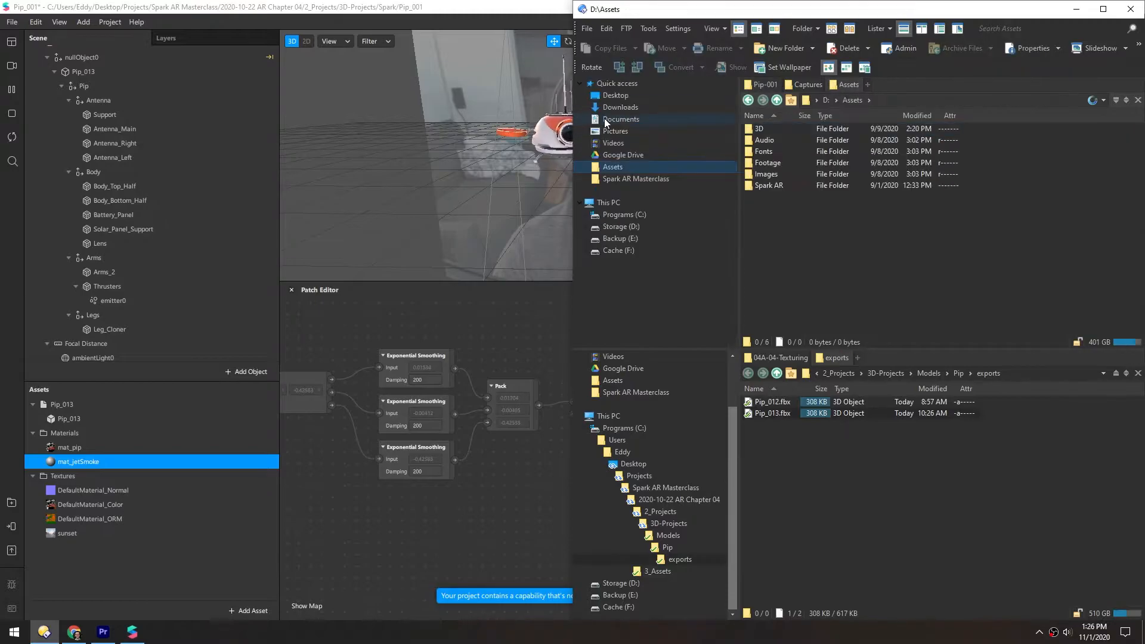
double_click(749, 186)
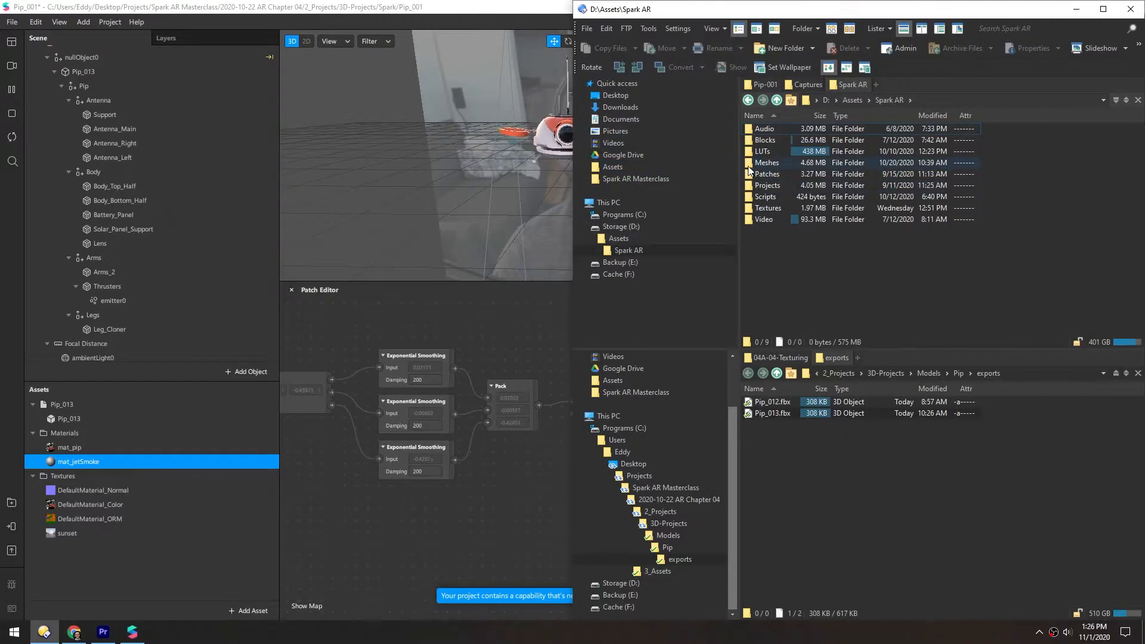
double_click(751, 214)
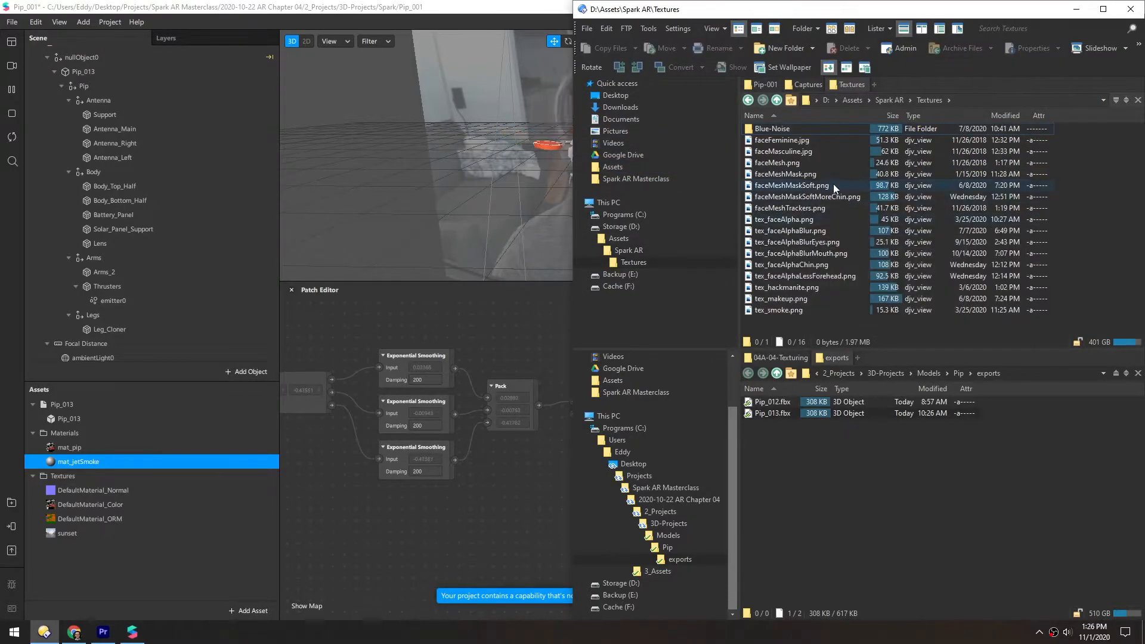
scroll(881, 233, "down", 2)
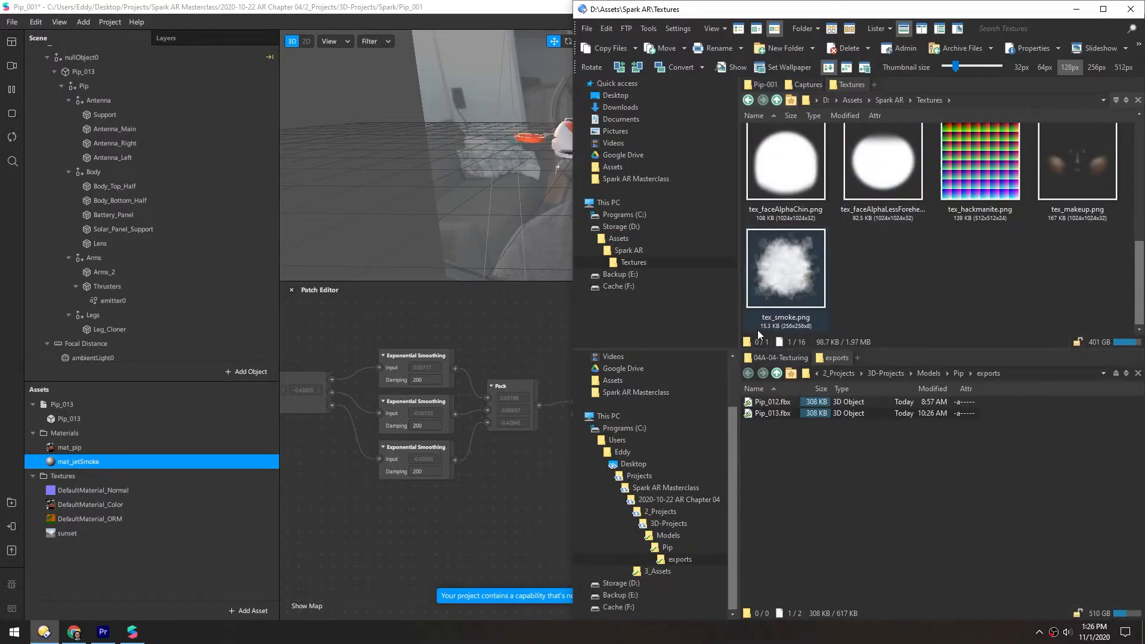
left_click_drag(92, 571, 92, 569)
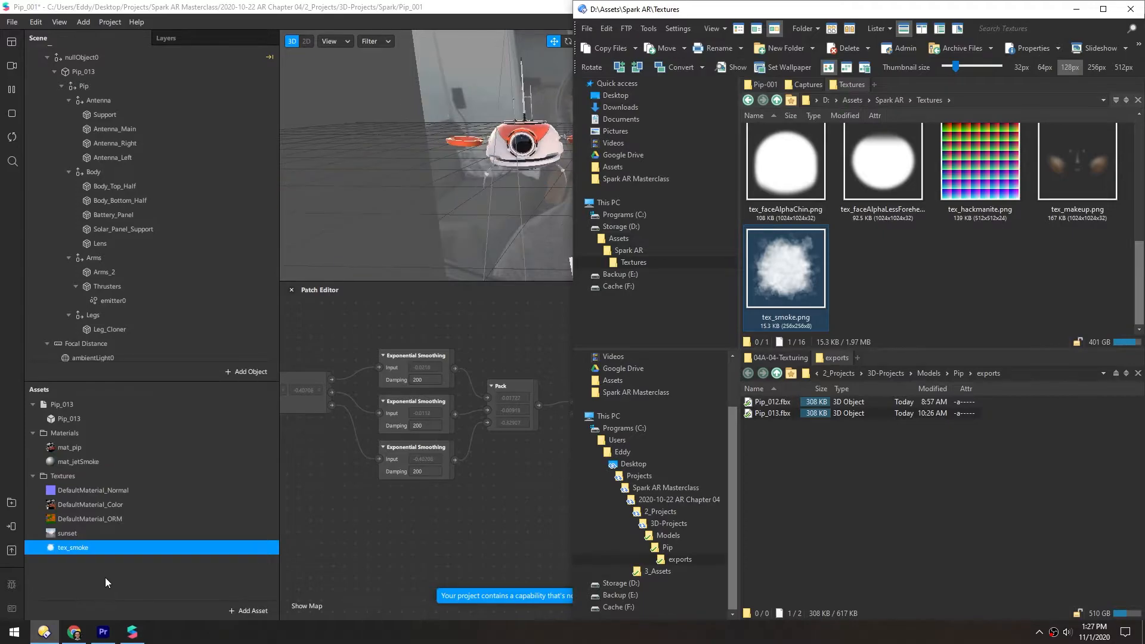
left_click(77, 583)
Assign tex_smoke as the diffuse texture of mat_jetSmoke and lower the material's opacity to about 33
left_click(53, 462)
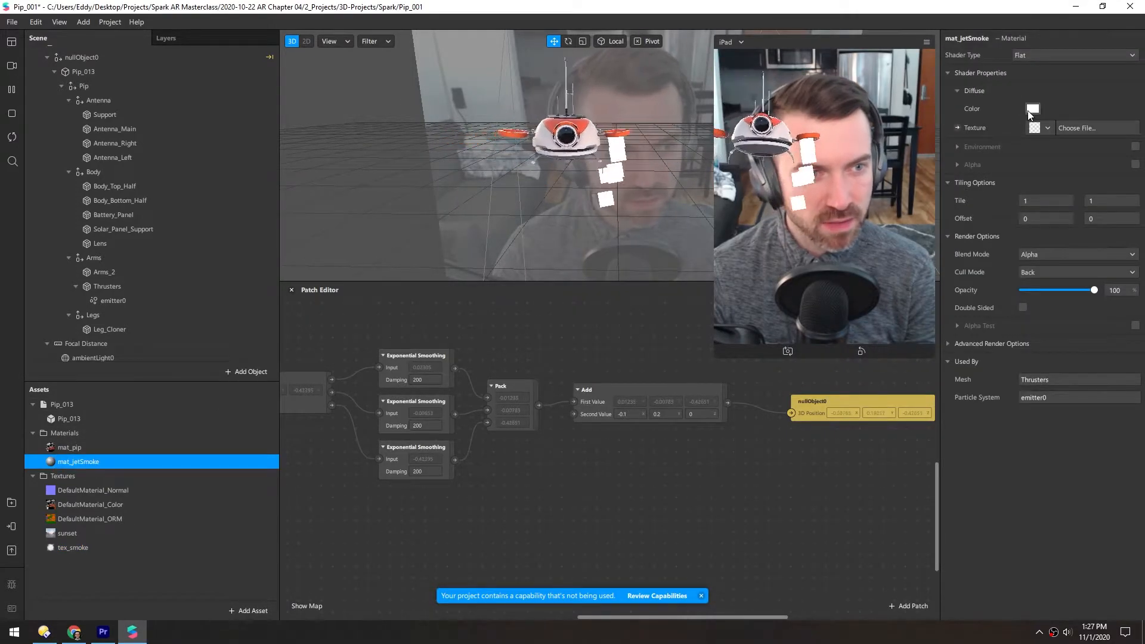
left_click(1048, 128)
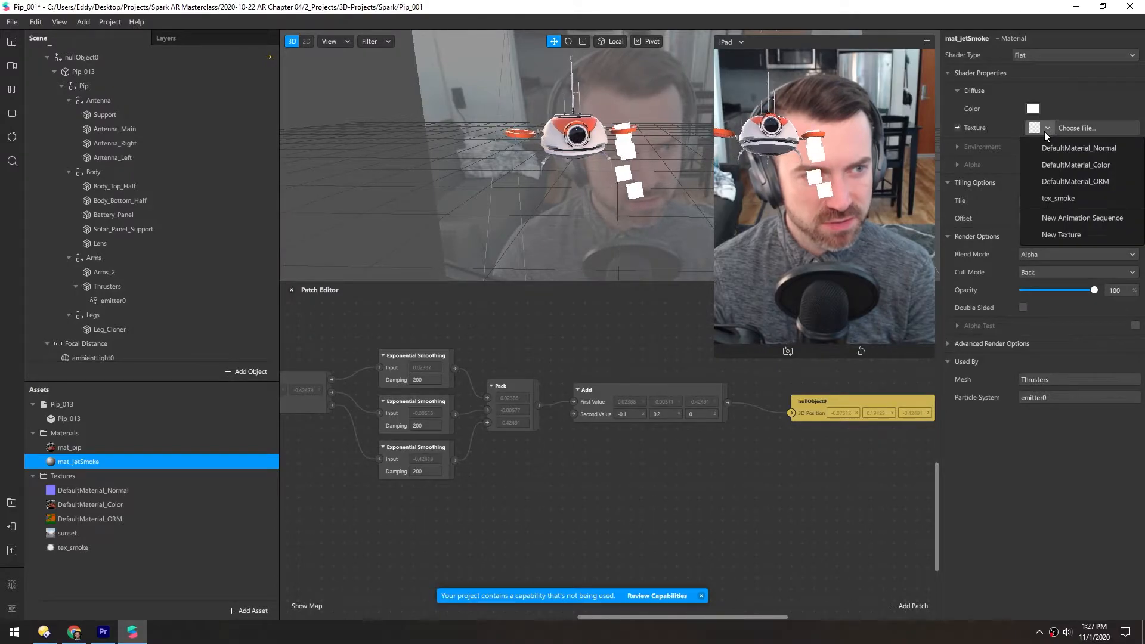
left_click(1050, 200)
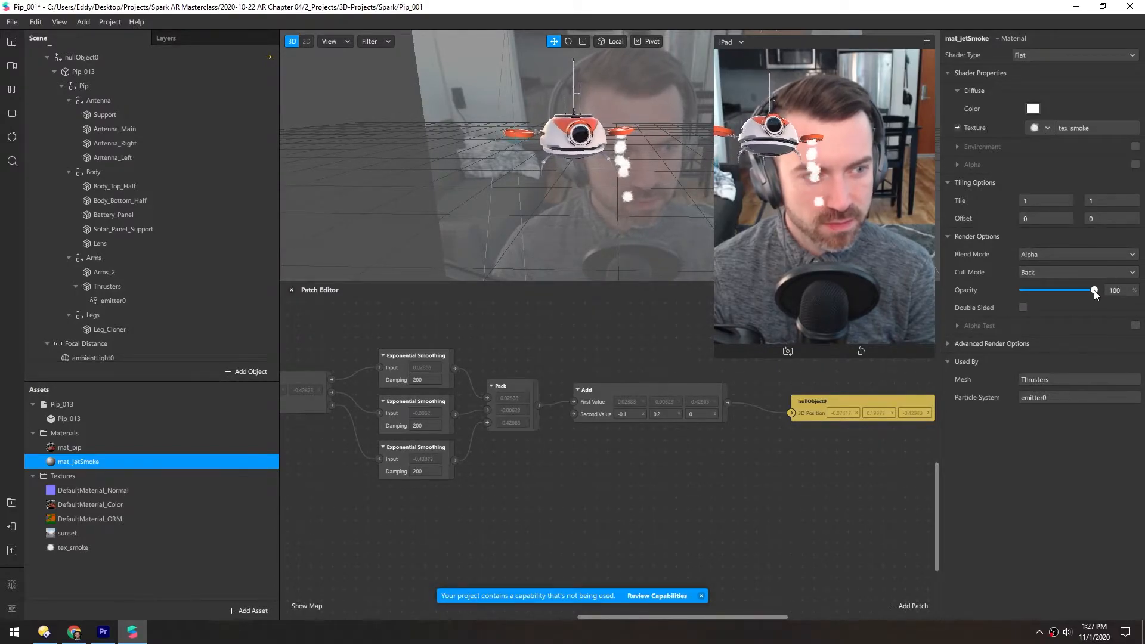
left_click_drag(1055, 290, 1048, 291)
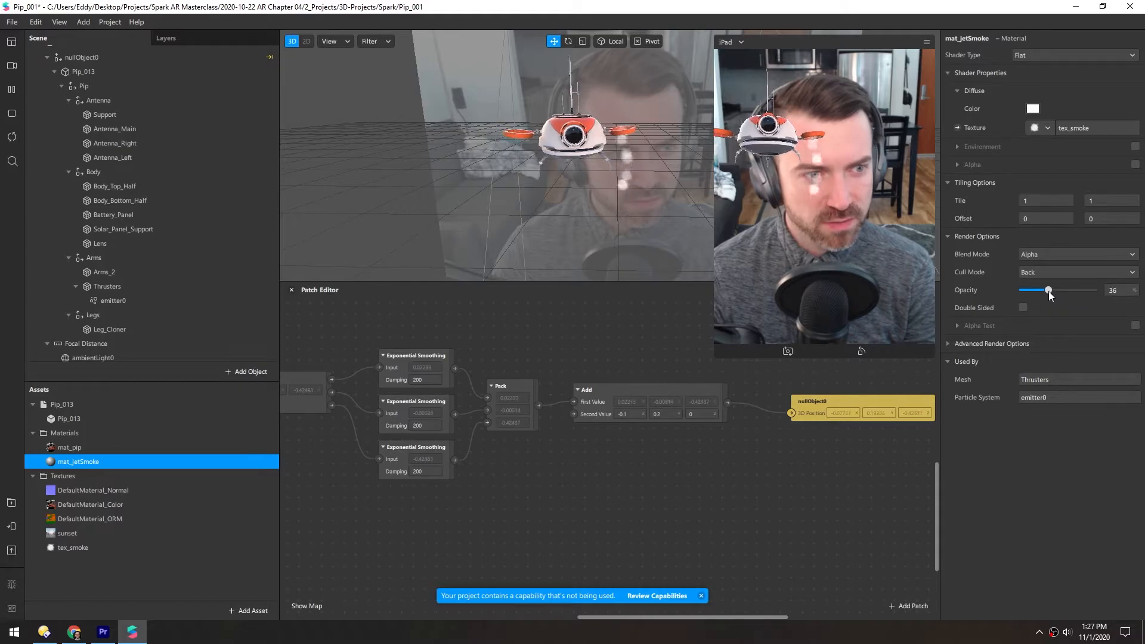
Set the diffuse color of mat_jetSmoke to orange #ff9346
left_click(1030, 109)
left_click(678, 285)
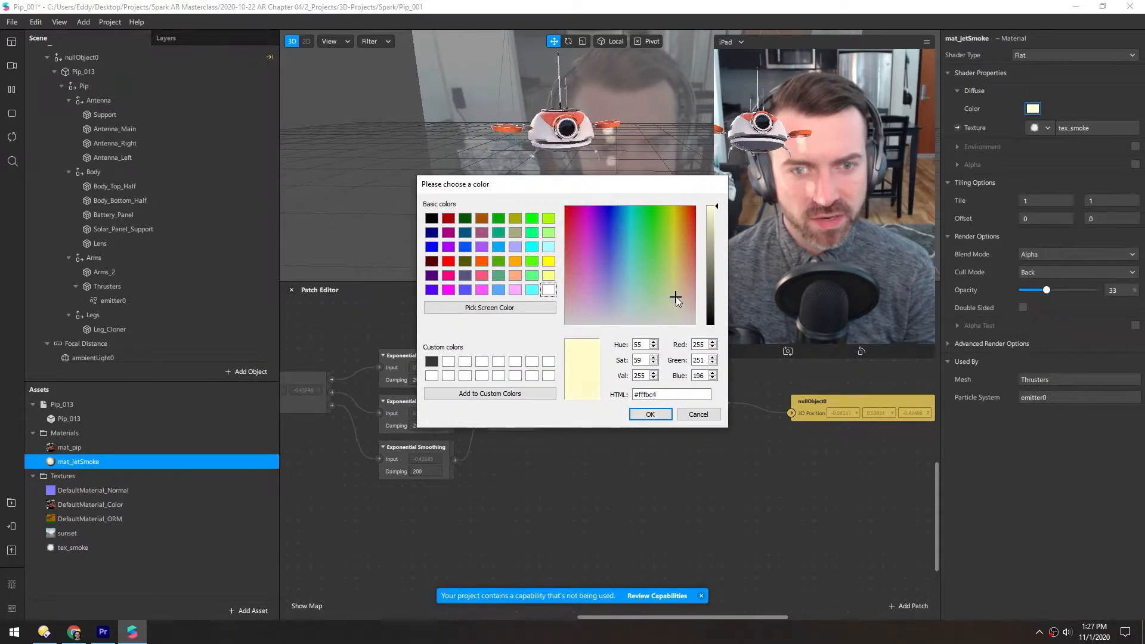
left_click(685, 238)
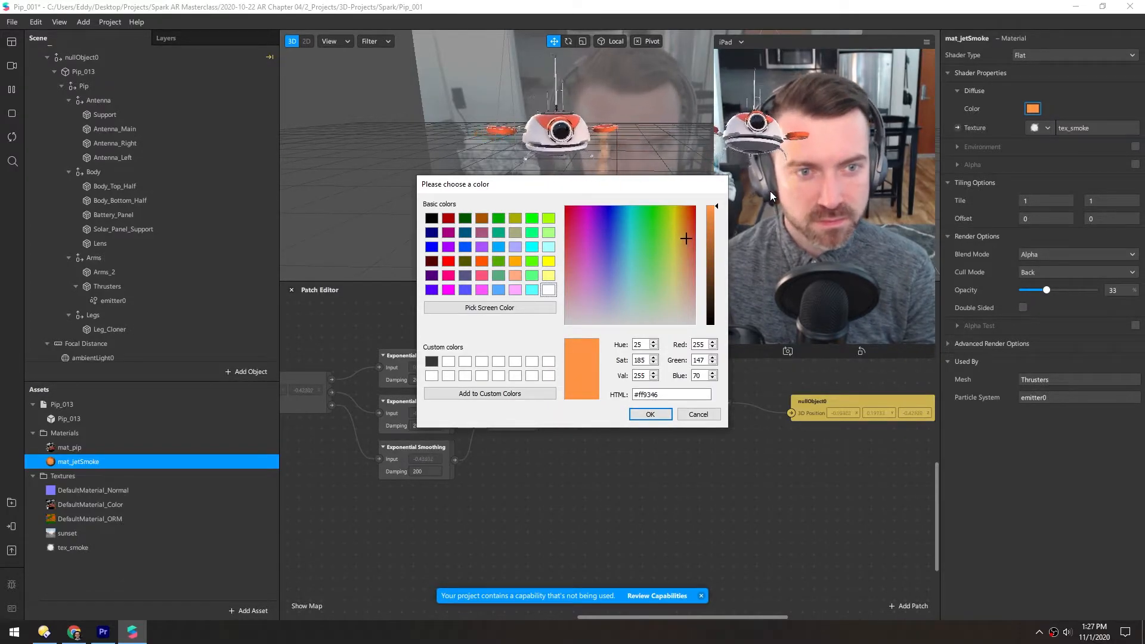
left_click(641, 412)
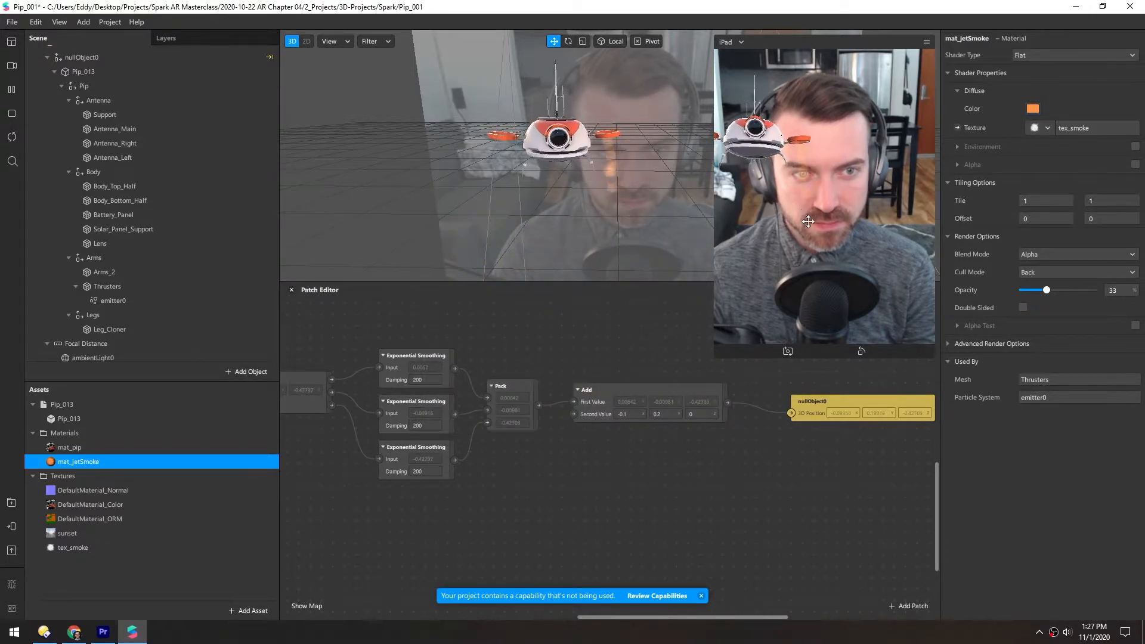
Import the particleFade.js script from the D:\Assets\Spark AR\Scripts folder into the project assets
key("alt+Tab")
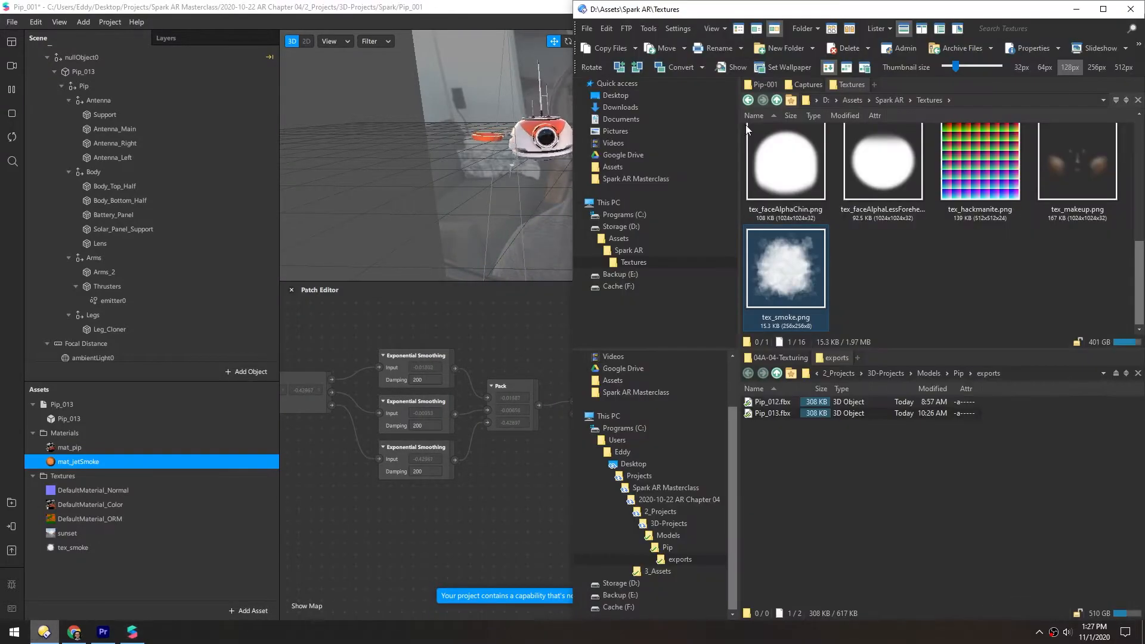
left_click(874, 85)
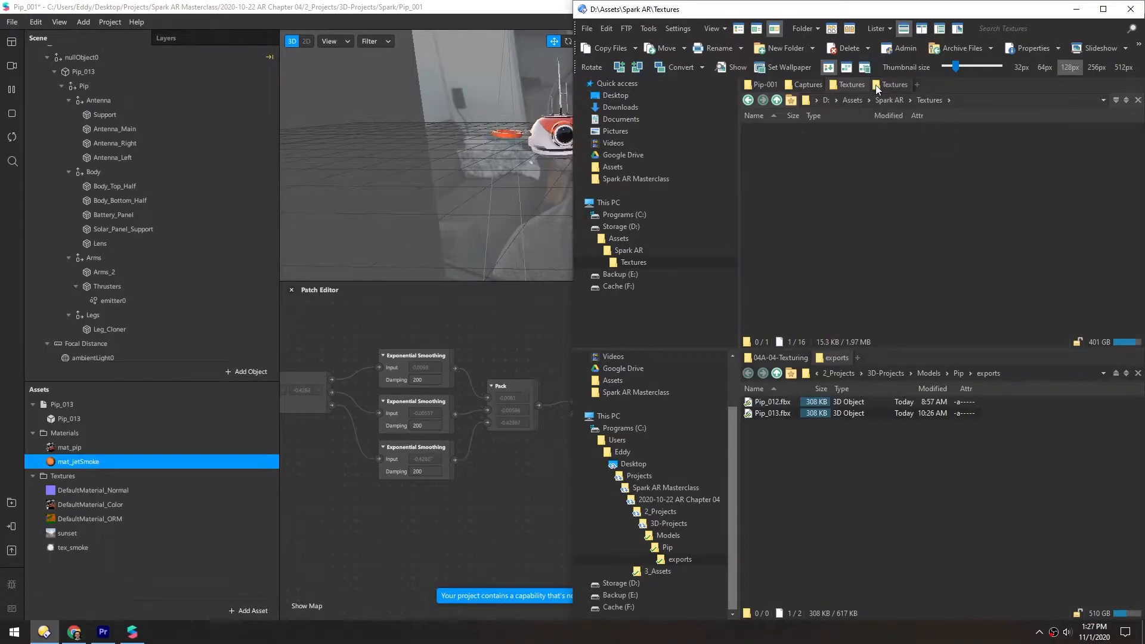
left_click(777, 101)
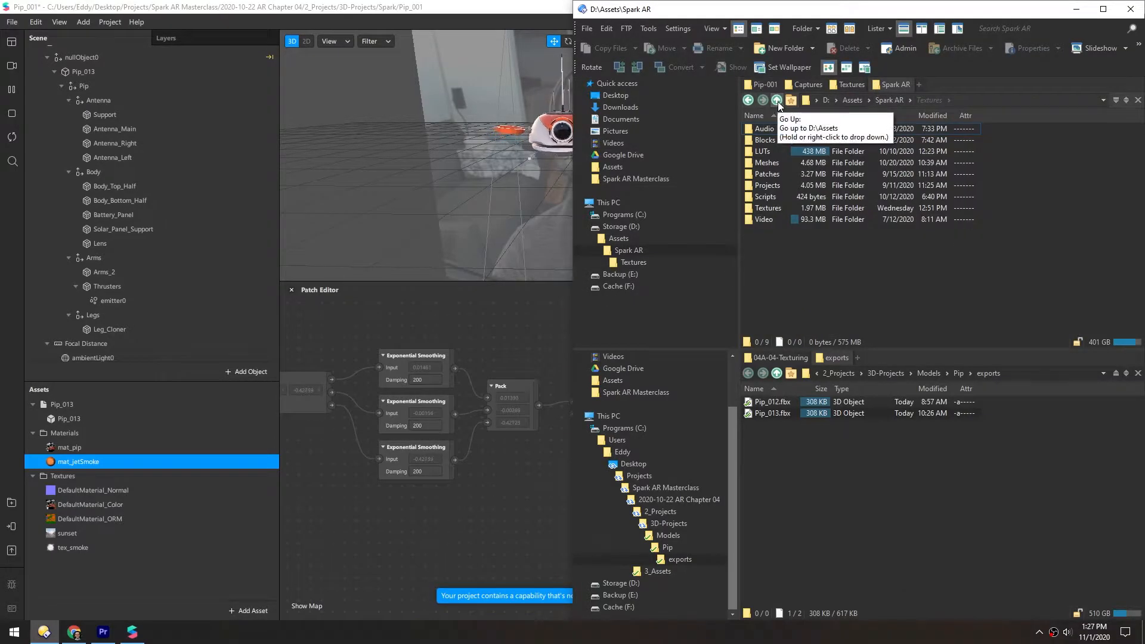
double_click(753, 198)
left_click_drag(750, 130, 85, 571)
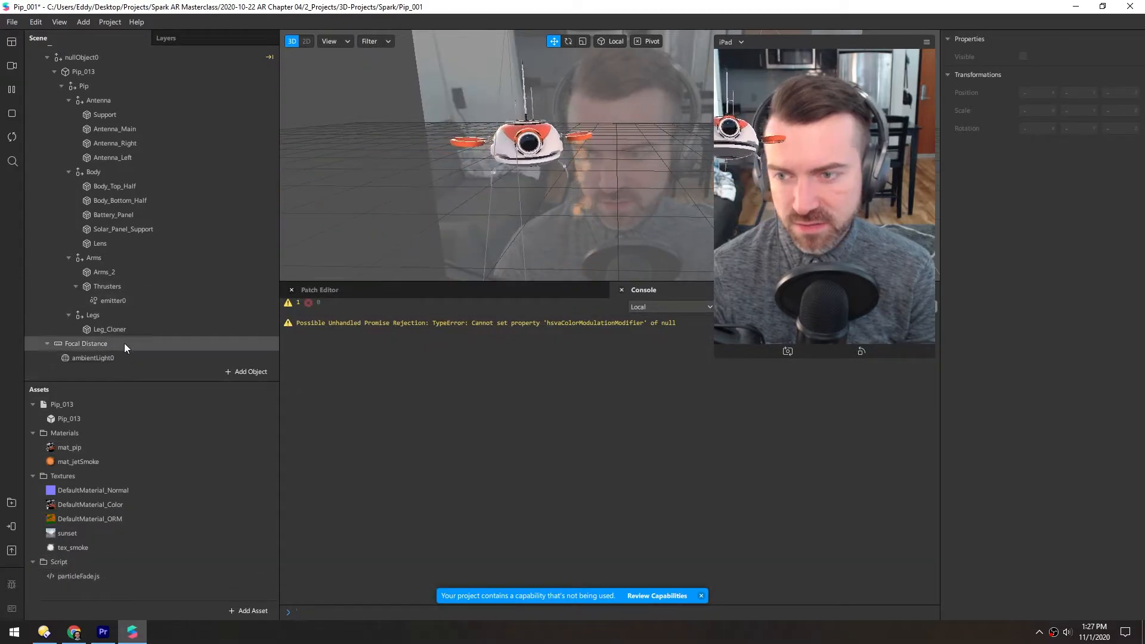
Duplicate the thruster's particle emitter and move the copy in Global orientation to the opposite thruster, at about X 0.10, Y 0.01, Z -0.09
scroll(109, 268, "down", 2)
left_click(106, 252)
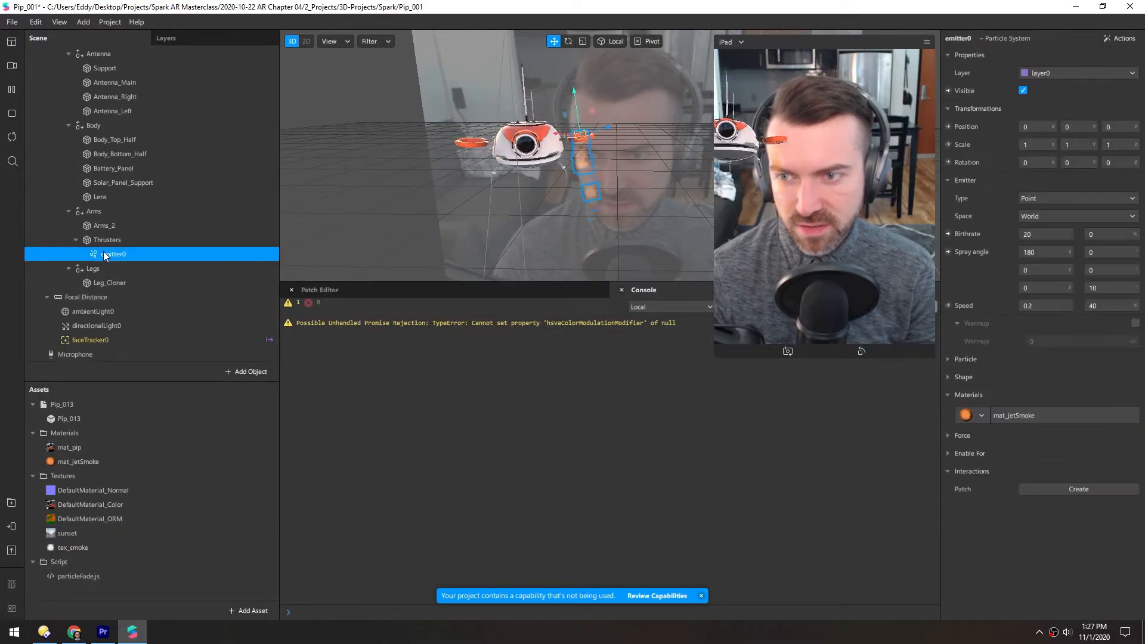
key("ctrl+d")
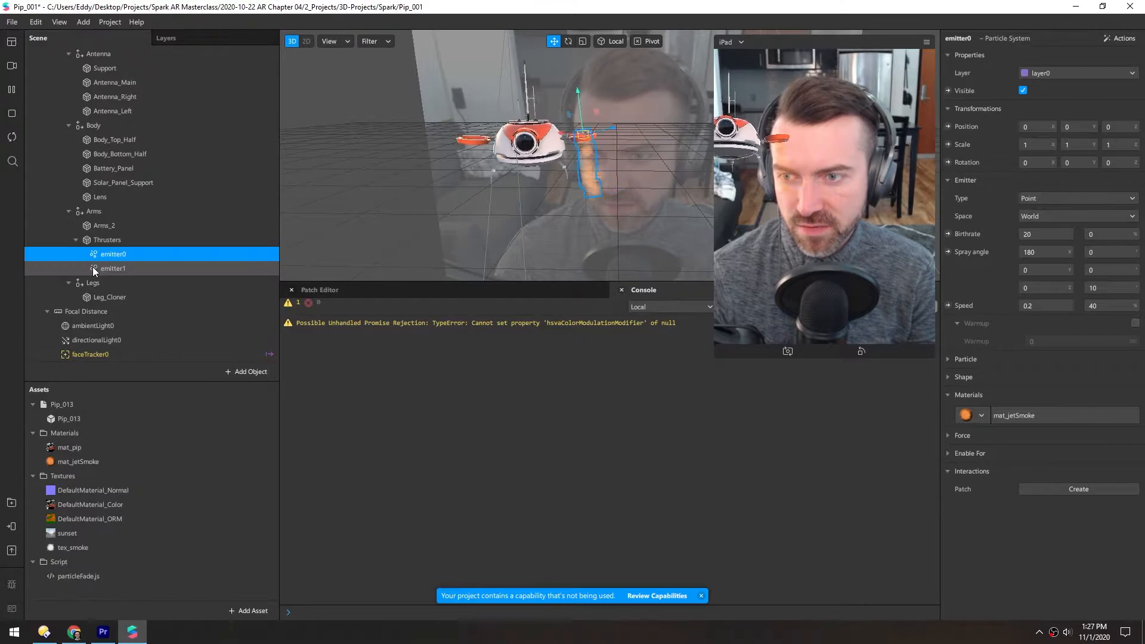
left_click(95, 267)
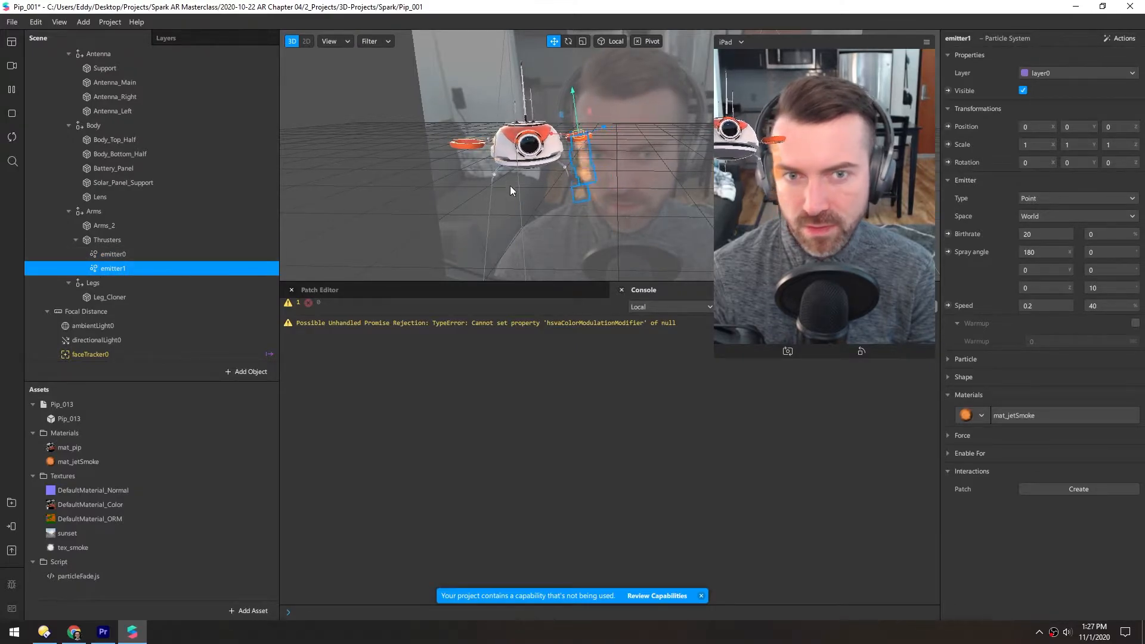
left_click(600, 43)
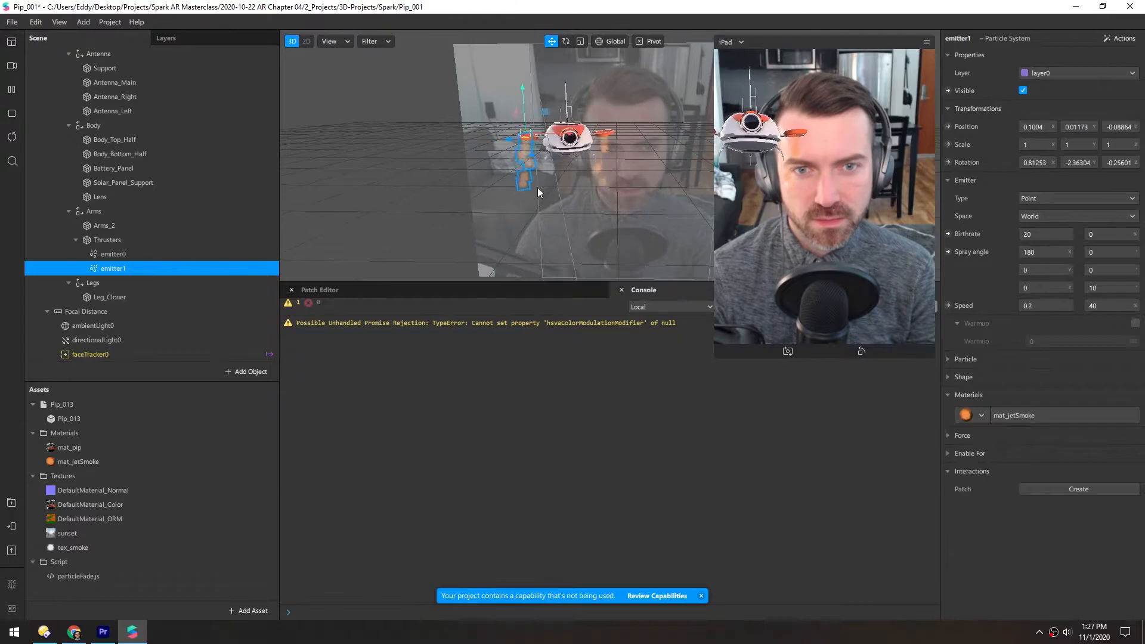
Rename the original emitter jetRight and select the duplicated emitter
double_click(109, 254)
type("je")
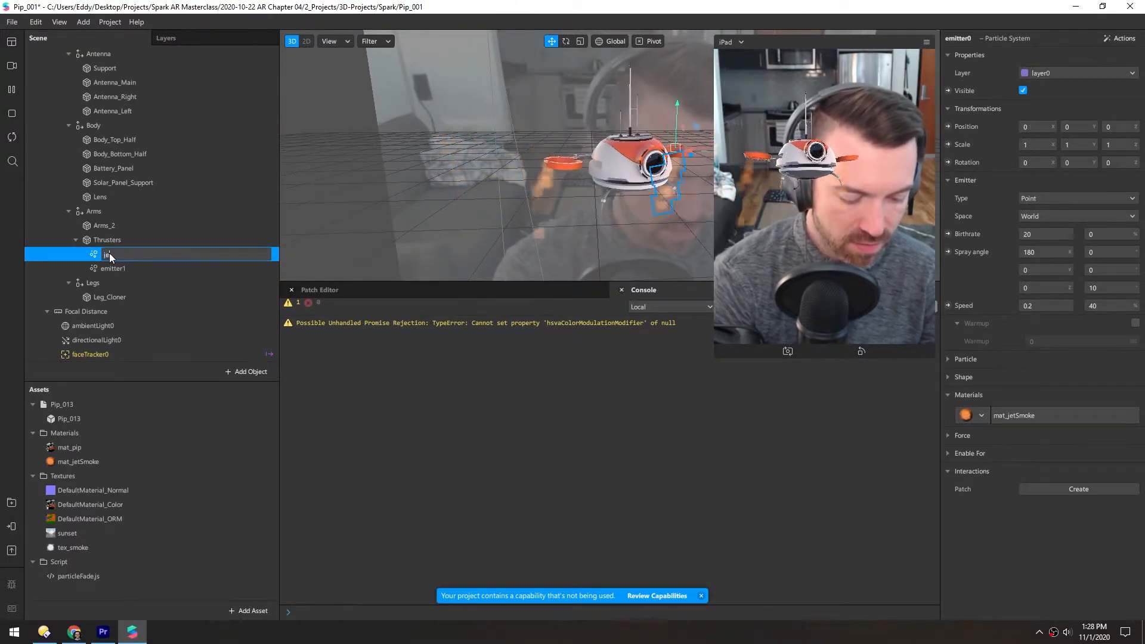
type("tLight")
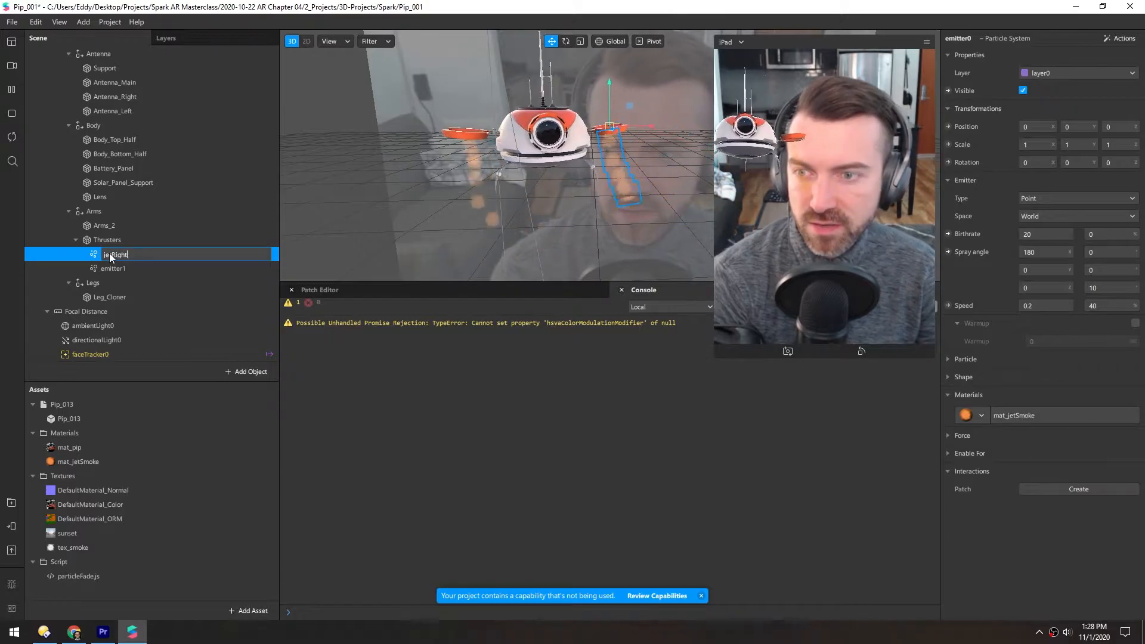
key("Return")
key("Down")
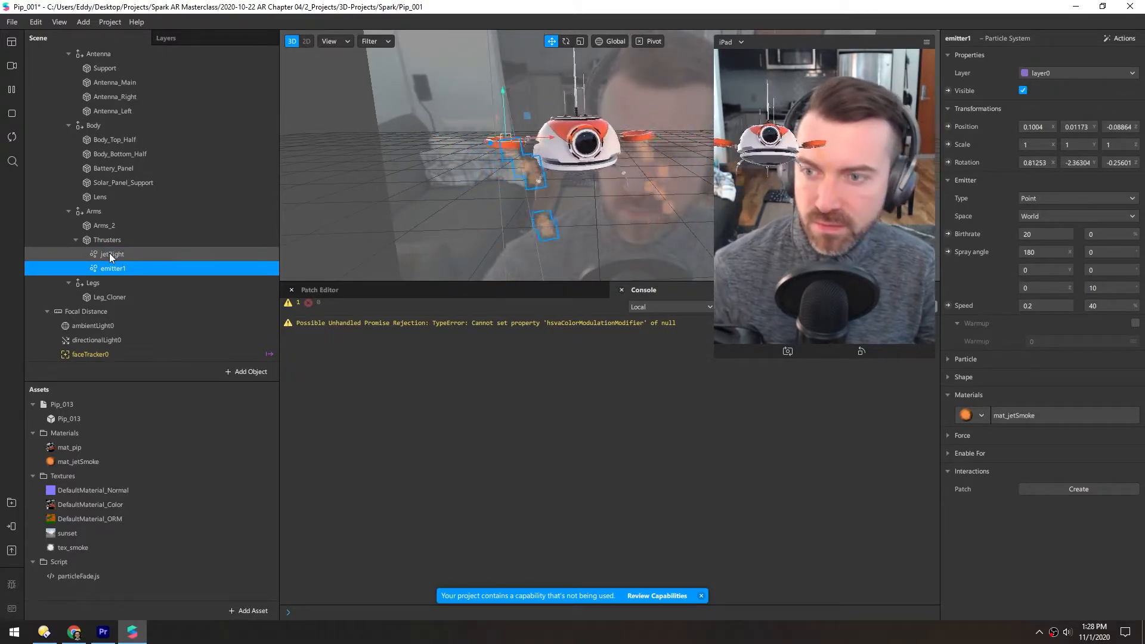
Rename the duplicated emitter jetLeft
key("F2")
type("jetLeft")
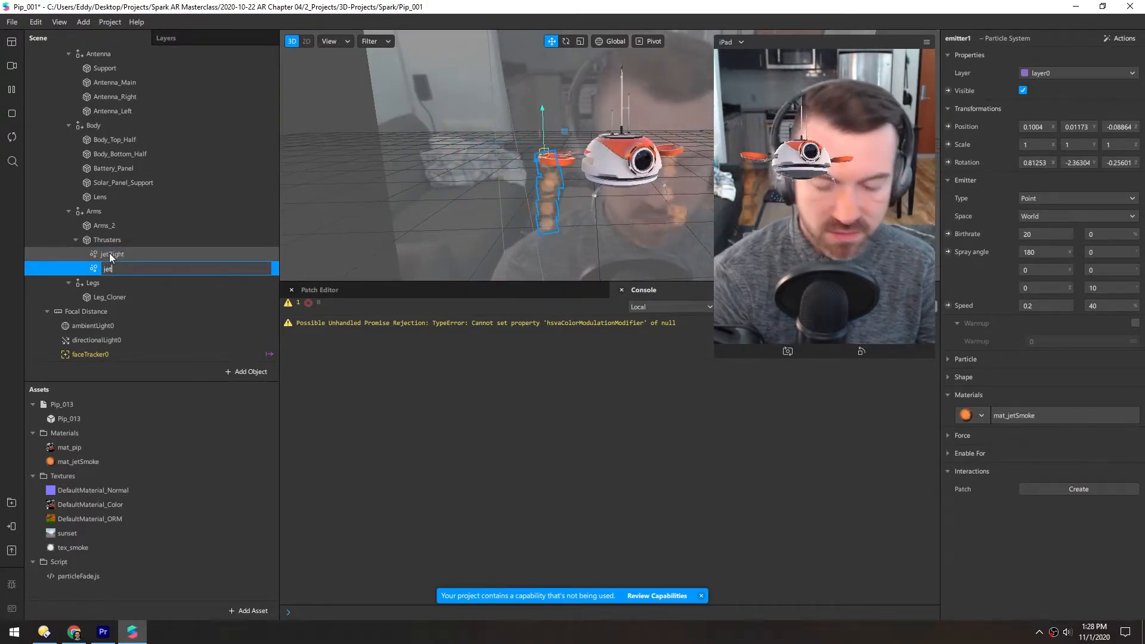
key("Return")
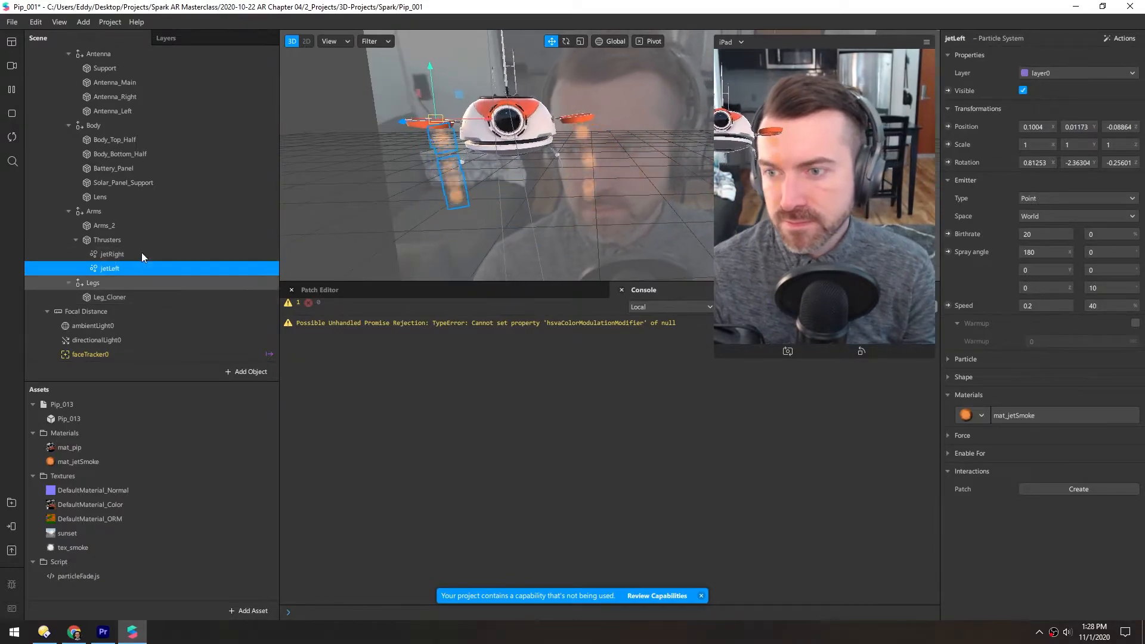
Open particleFade.js for editing in Atom and duplicate the whole Scene.root.findFirst block below the original
left_click(47, 576)
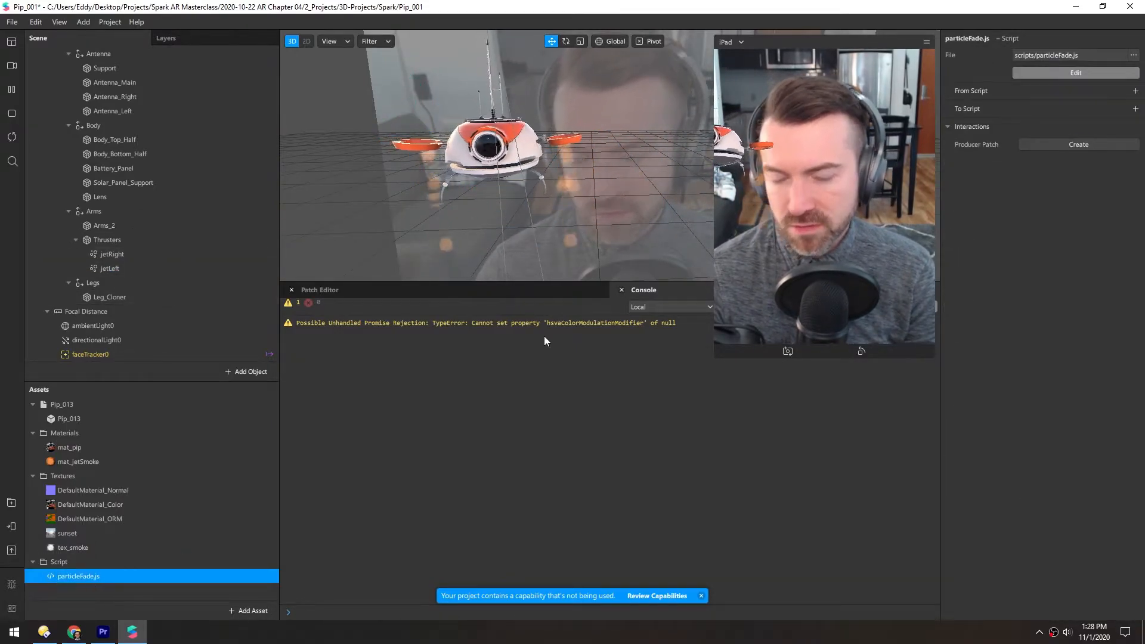
left_click(1071, 73)
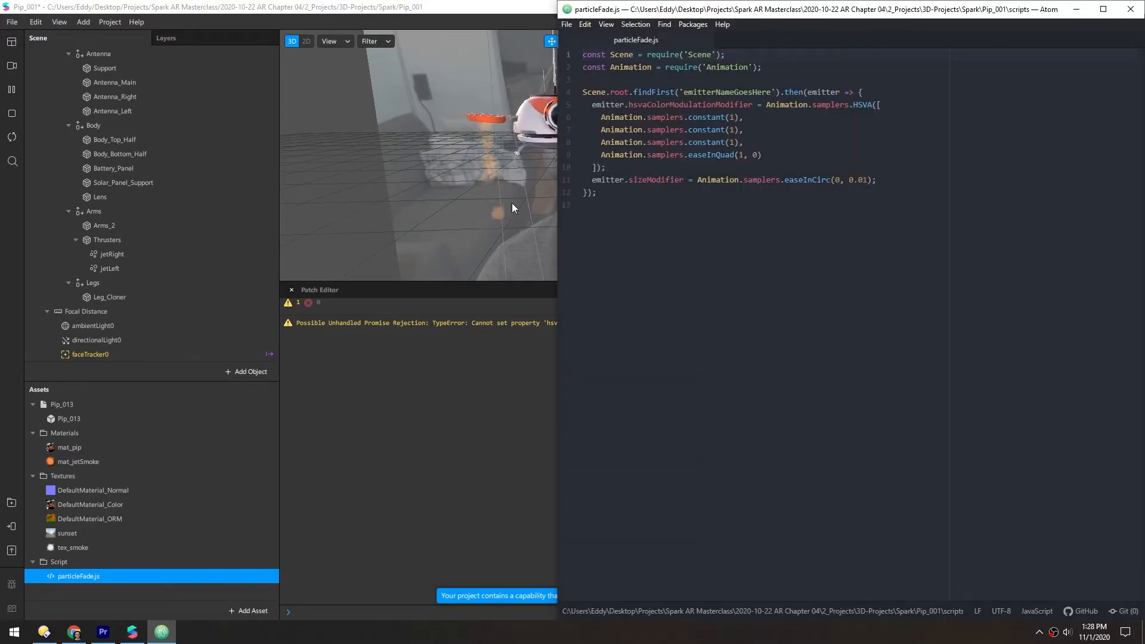
left_click_drag(600, 196, 570, 91)
key("ctrl+c")
left_click(622, 212)
key("ctrl+v")
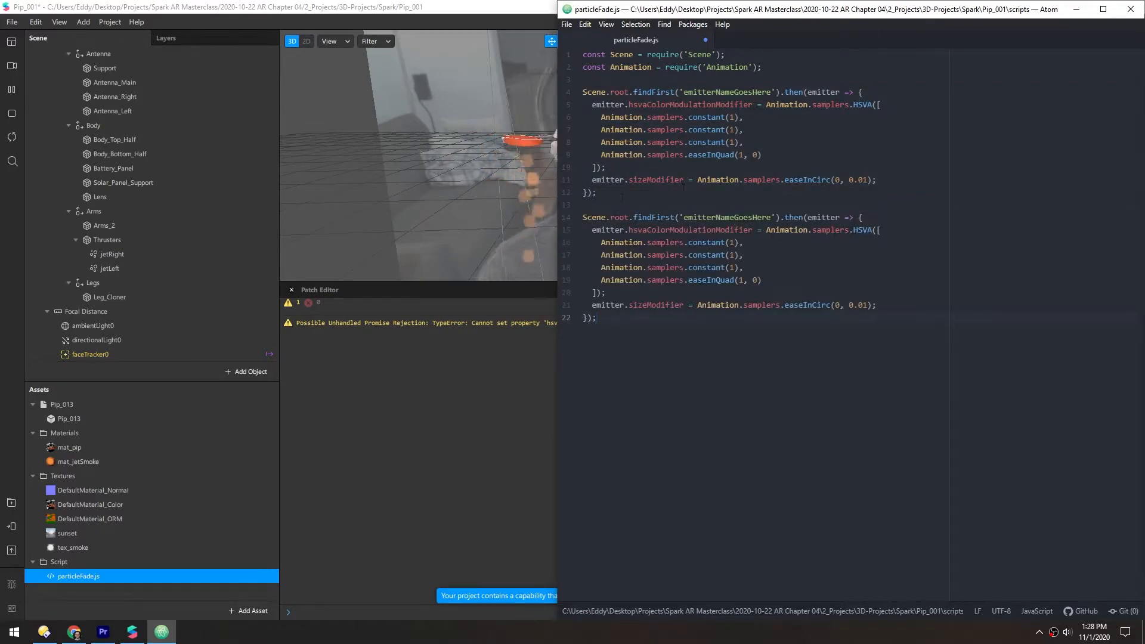
Replace the emitterNameGoesHere placeholder with jetLeft in the first block and jetRight in the second, and switch back to Spark AR Studio
double_click(704, 92)
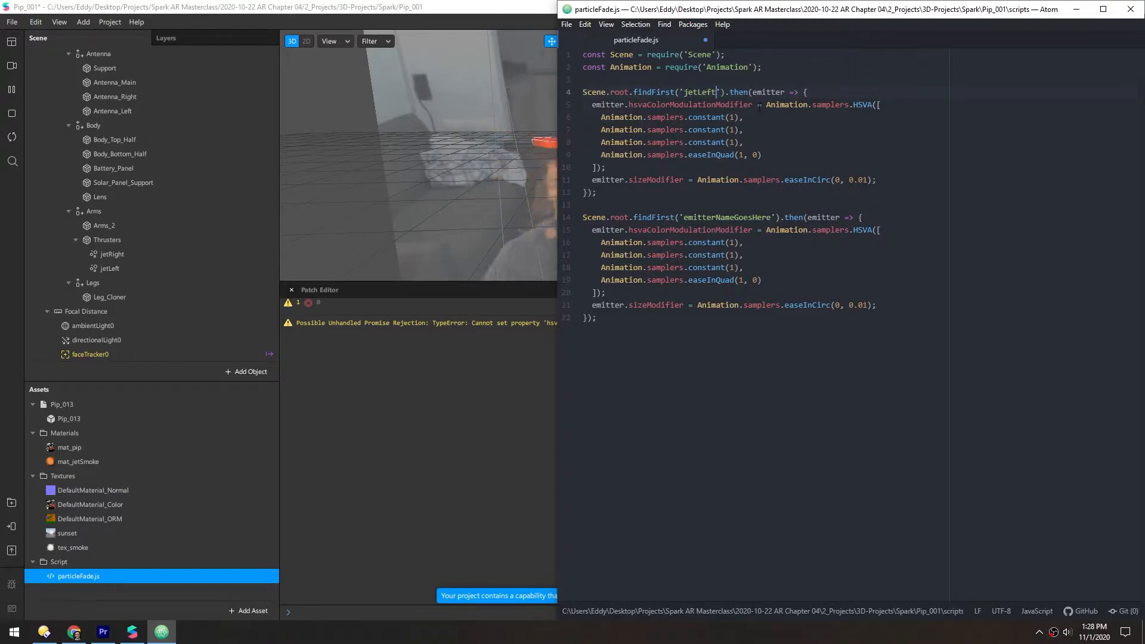
type("tRight")
key("Return")
key("BackSpace")
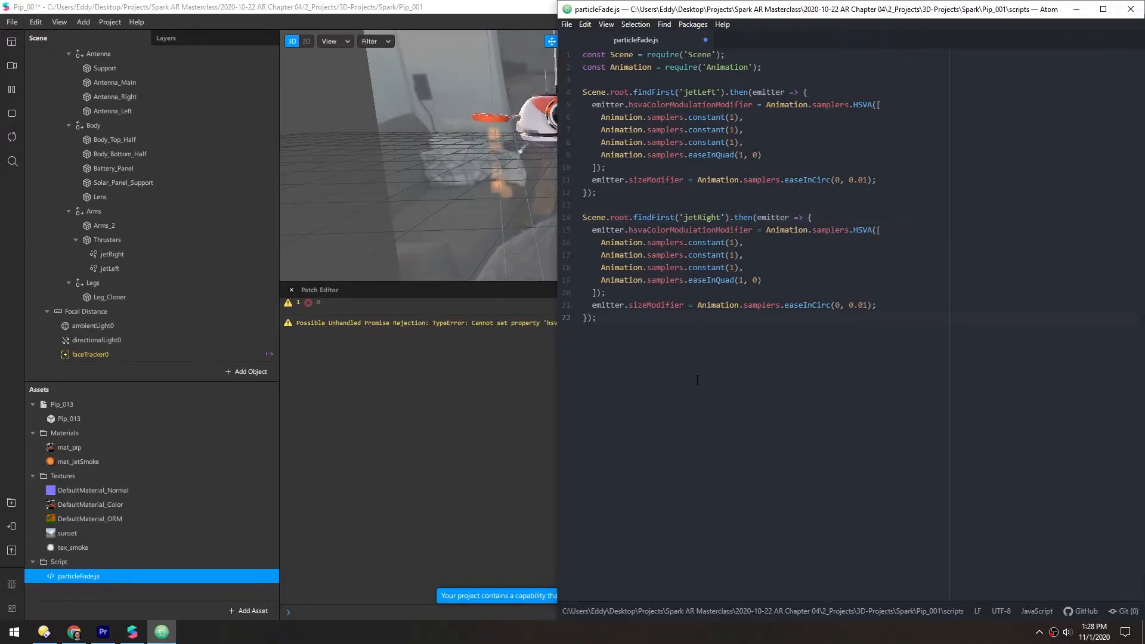
left_click(71, 587)
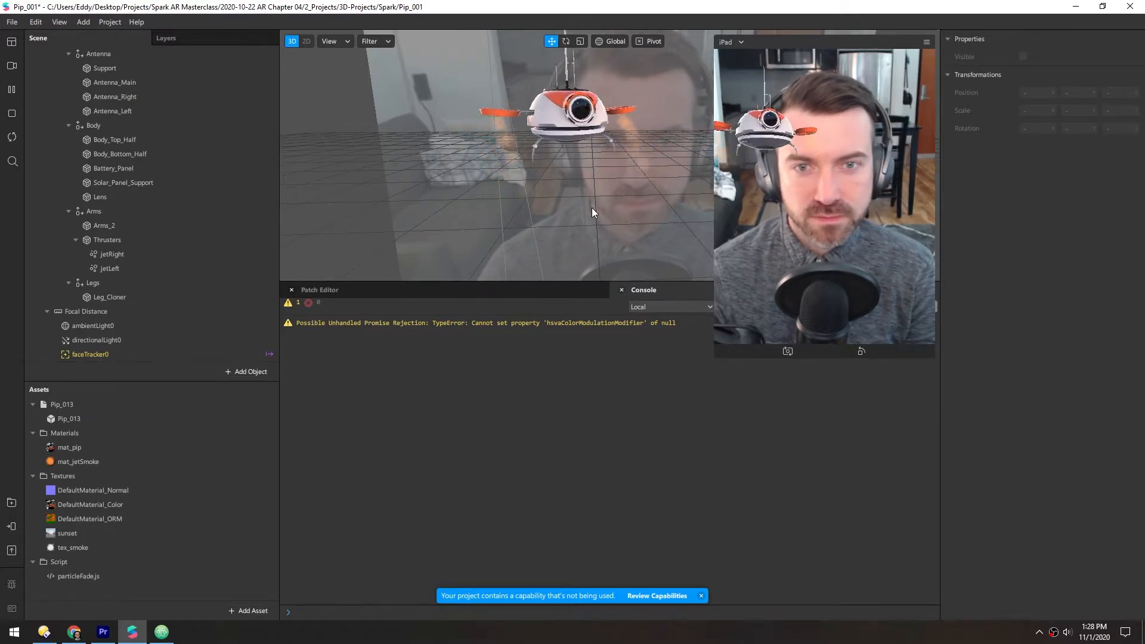
Set the birthrate of both the jetRight and jetLeft emitters to 50
double_click(98, 255)
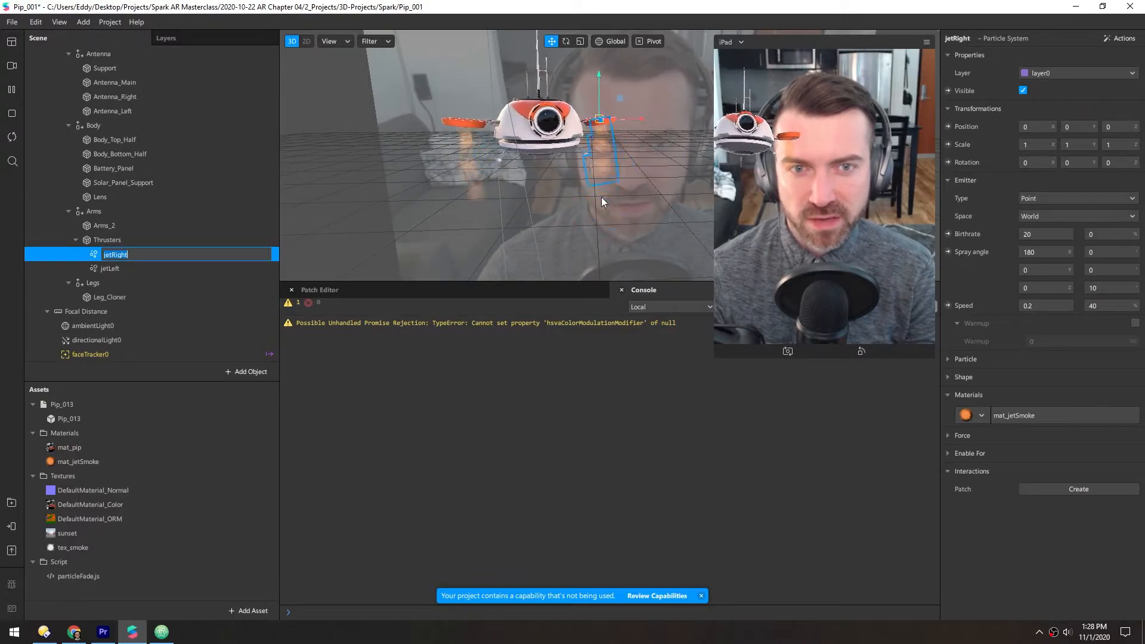
key("Return")
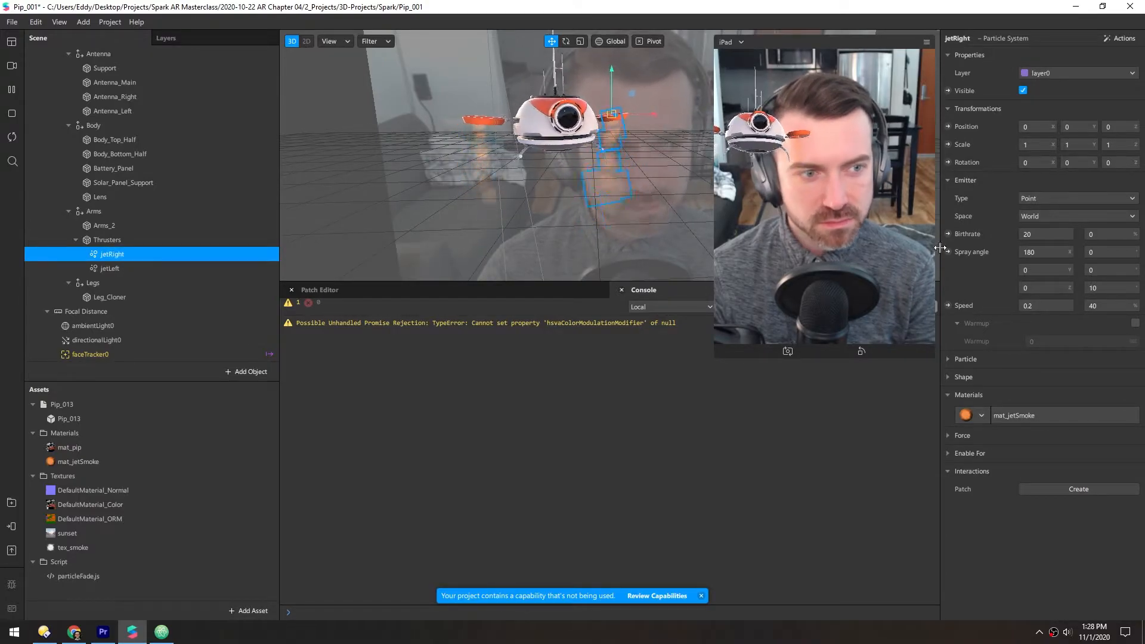
left_click(97, 269, "shift")
left_click(97, 242)
left_click(97, 254)
left_click(95, 268, "shift")
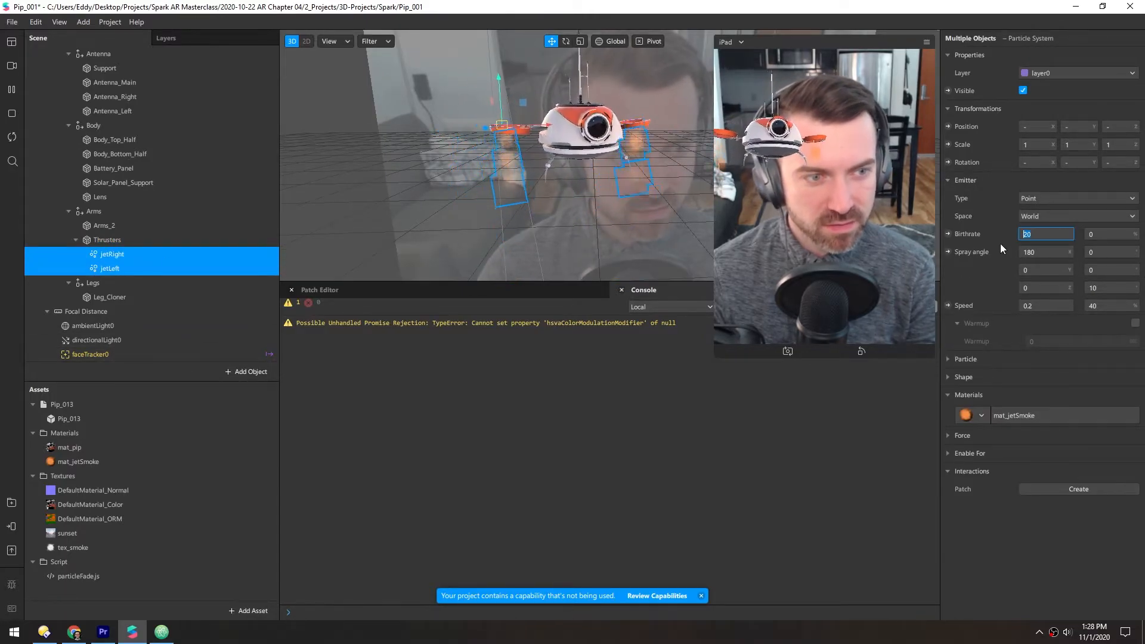
type("50")
key("Return")
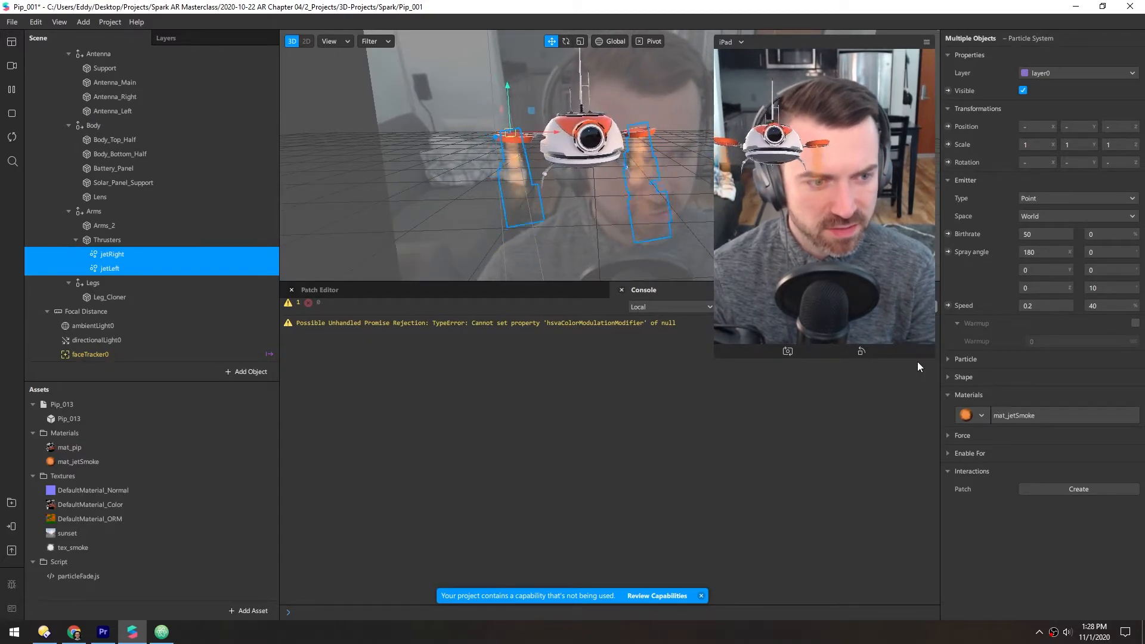
Set the mat_jetSmoke material's blend mode to Add and its opacity to 48%
left_click(1025, 416)
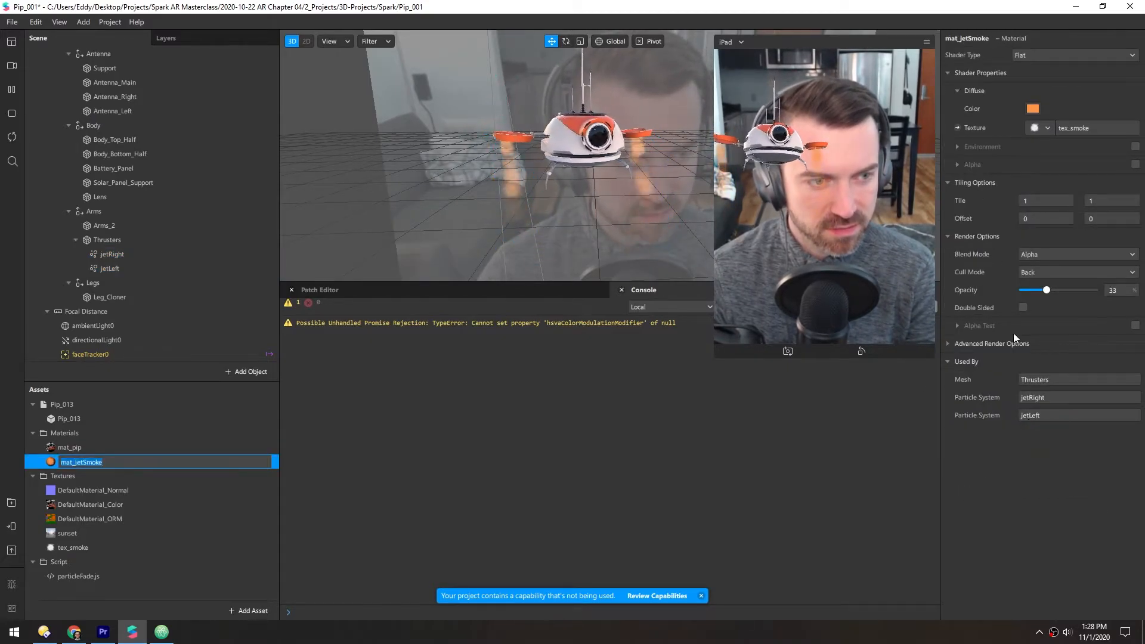
left_click(1029, 253)
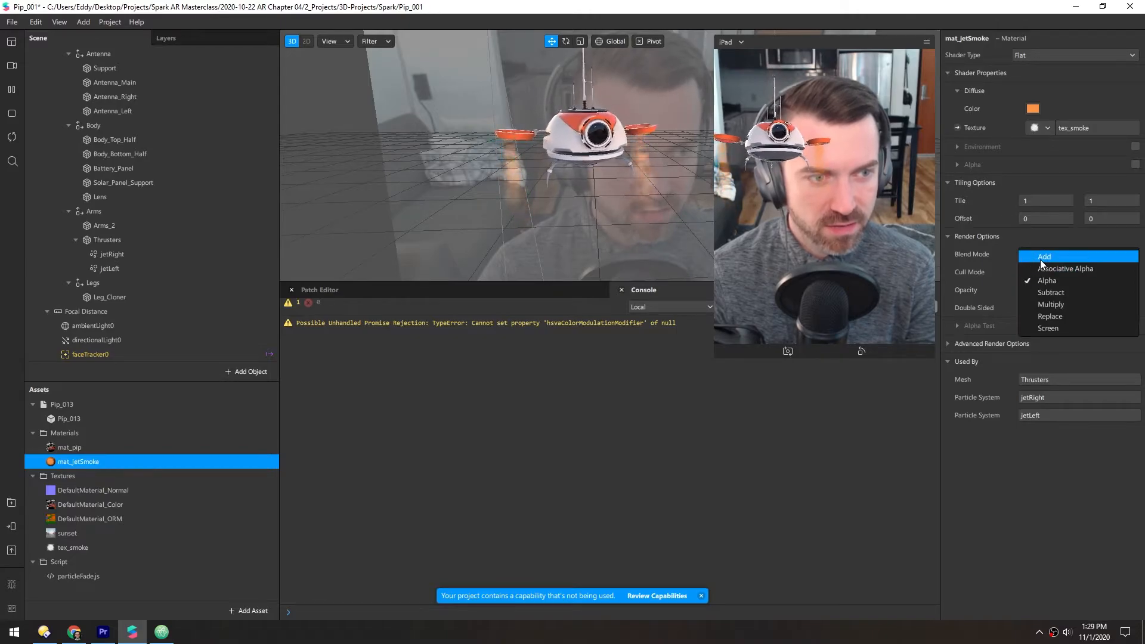
left_click(1040, 258)
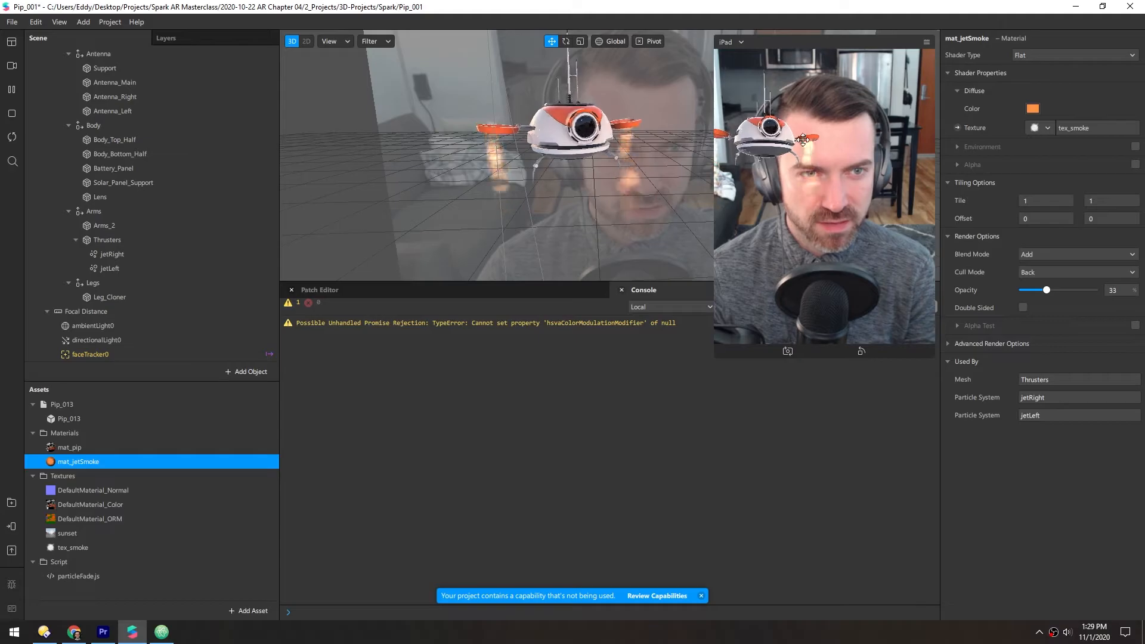
left_click_drag(1046, 290, 1056, 291)
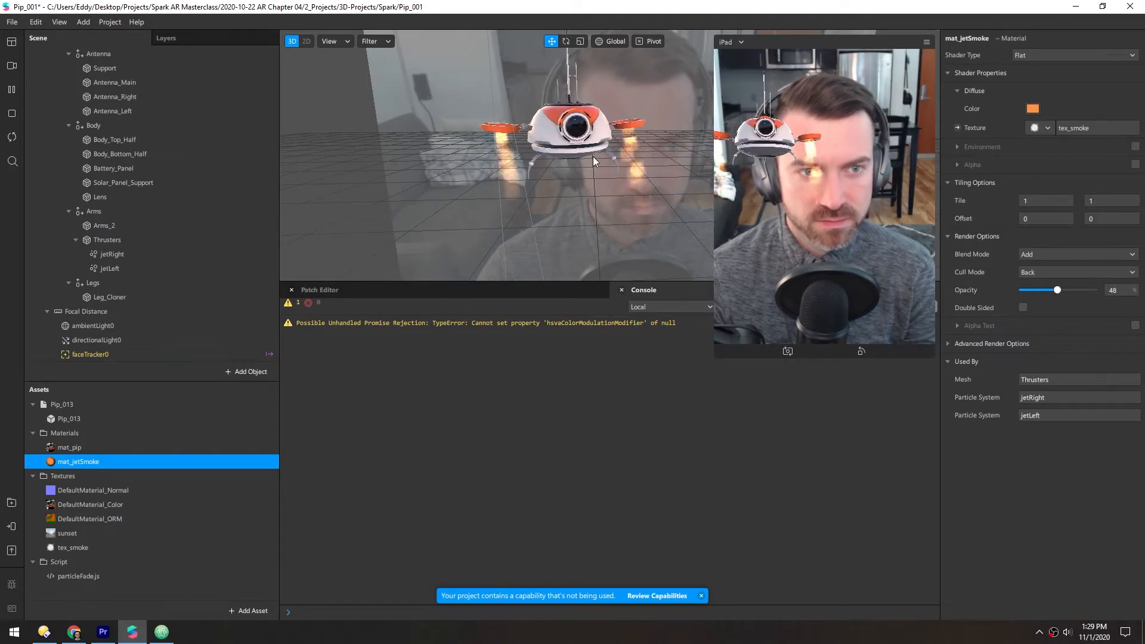
scroll(595, 156, "up", 6)
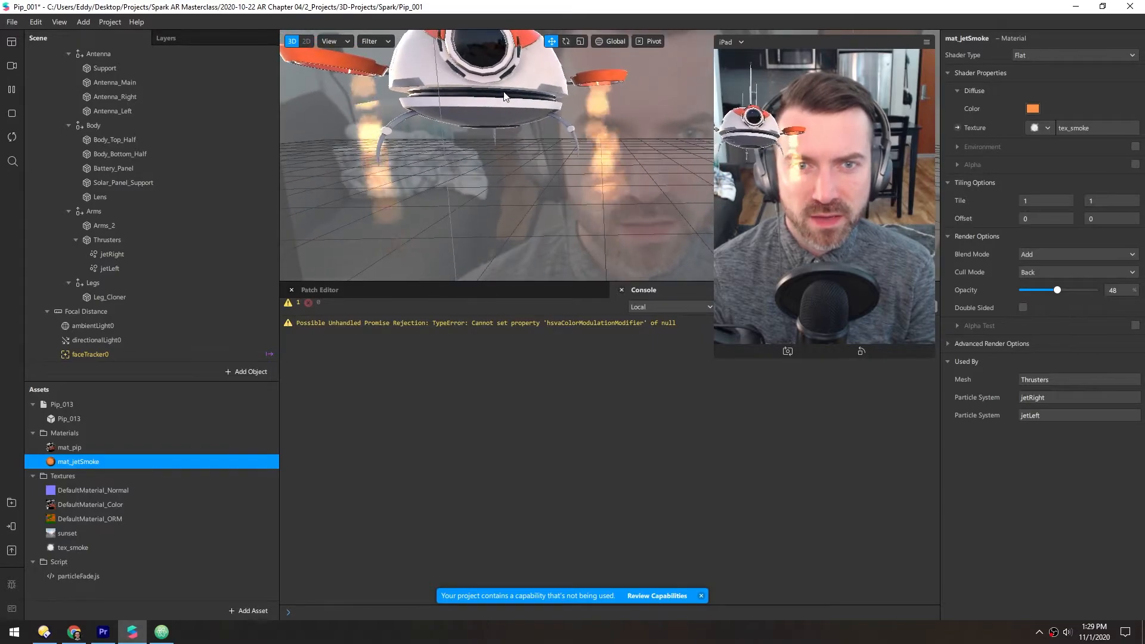
scroll(507, 99, "down", 3)
scroll(533, 114, "up", 3)
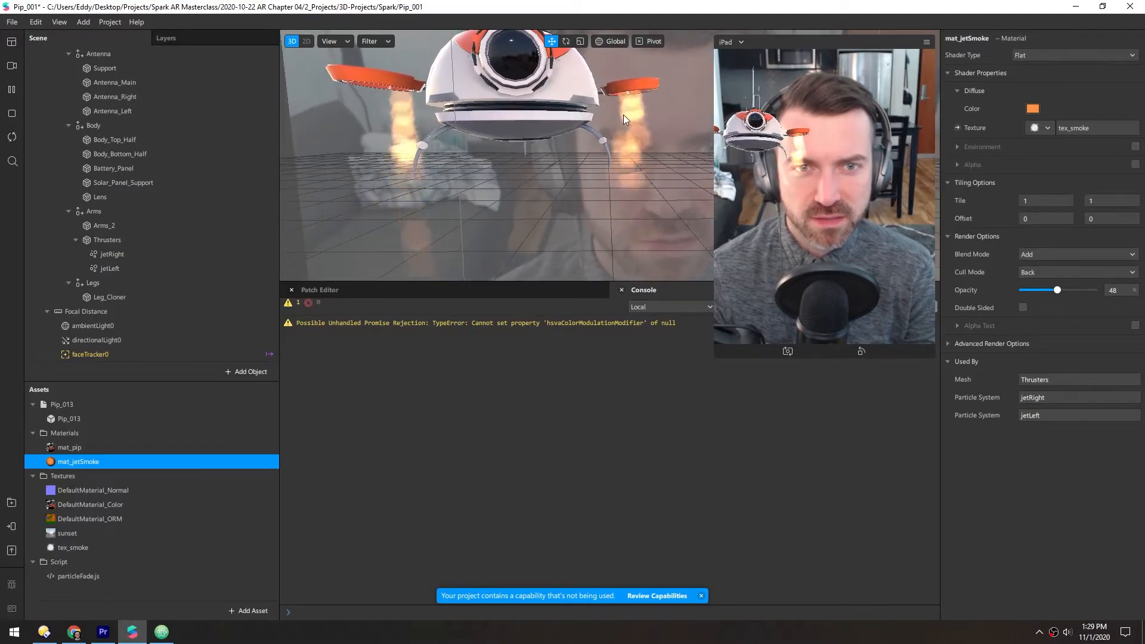
Turn off Write to Depth Buffer for mat_jetSmoke while the preview video is paused, and resume playback
left_click(11, 90)
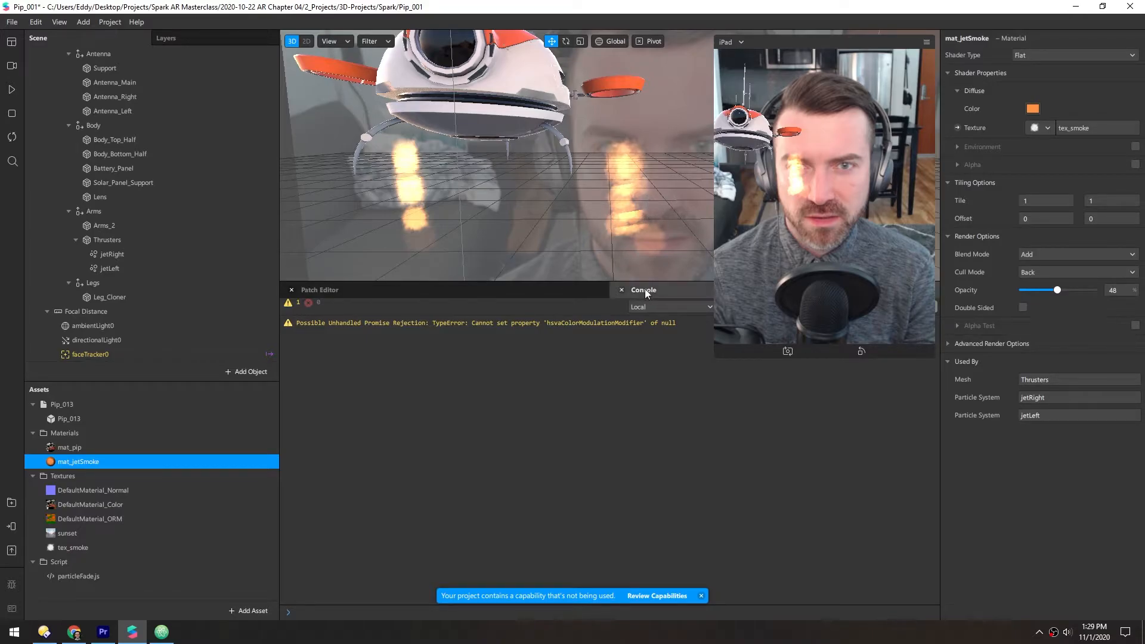
left_click(948, 343)
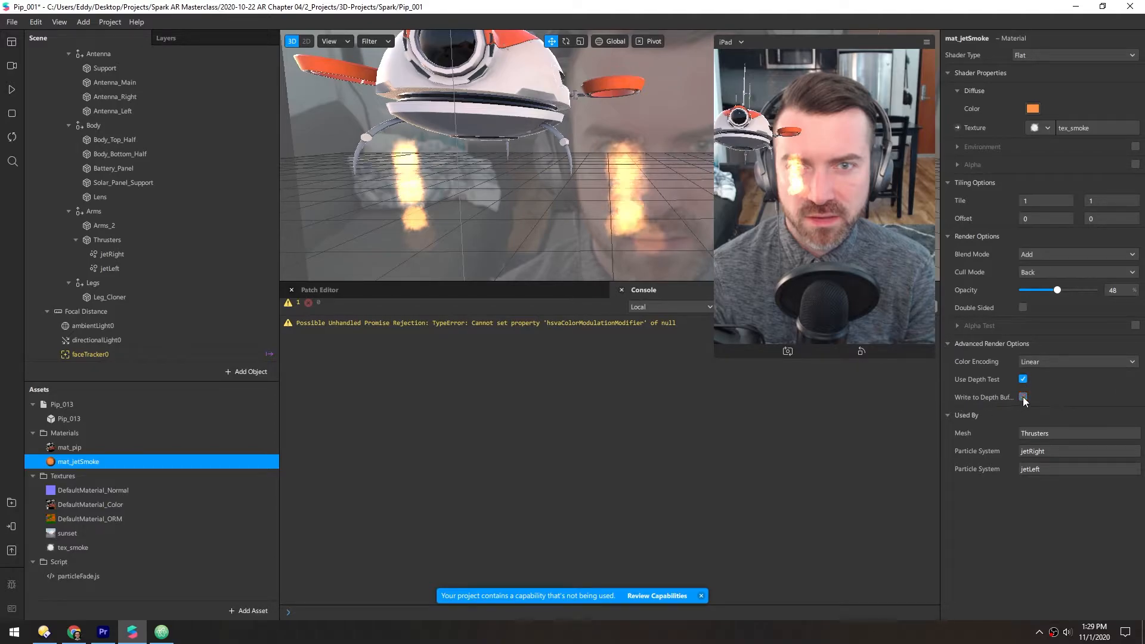
left_click(12, 90)
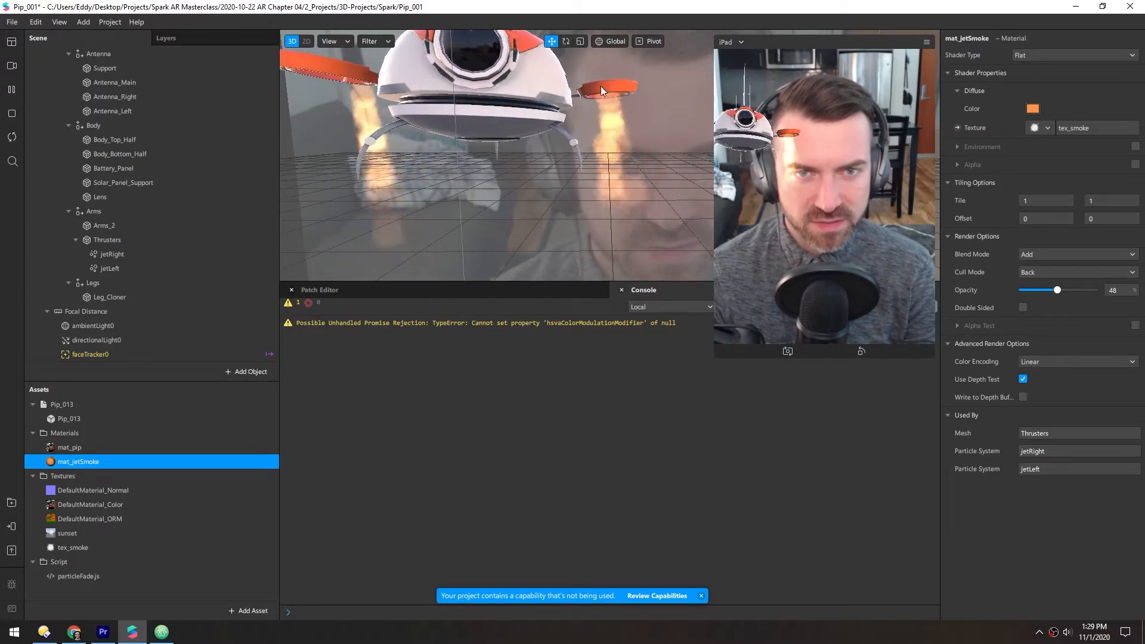
Examine how the jet emitters line up with both thrusters from above in orthographic projection, pausing playback briefly
scroll(506, 104, "down", 3)
left_click_drag(506, 103, 413, 108, "alt")
left_click(369, 42)
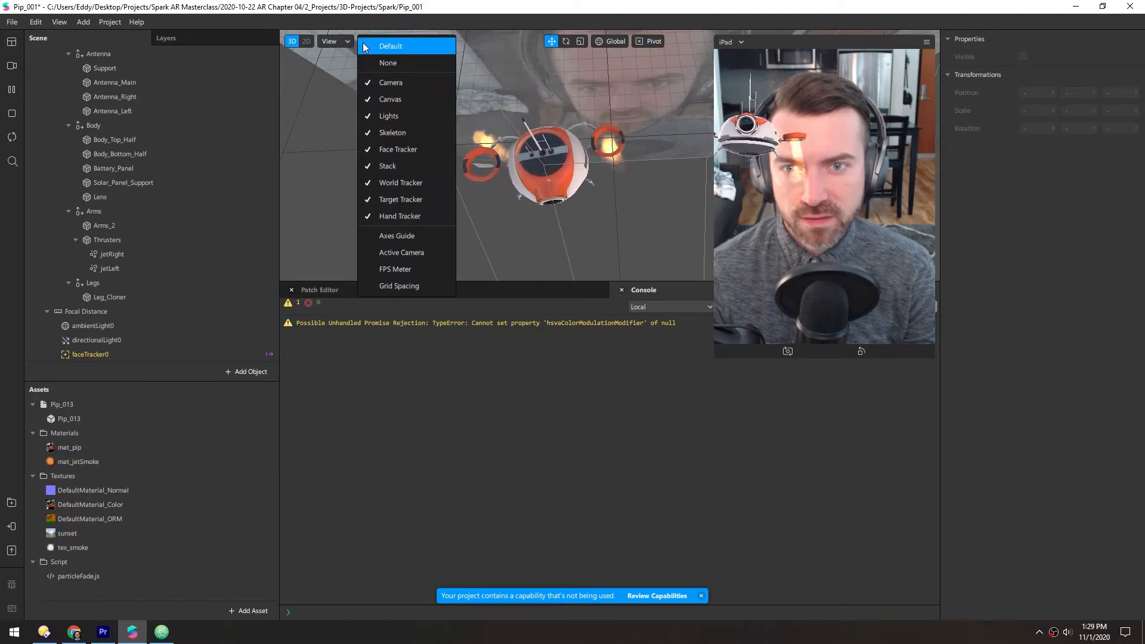
left_click(365, 46)
left_click(335, 41)
left_click(343, 47)
left_click(343, 47)
left_click(358, 151)
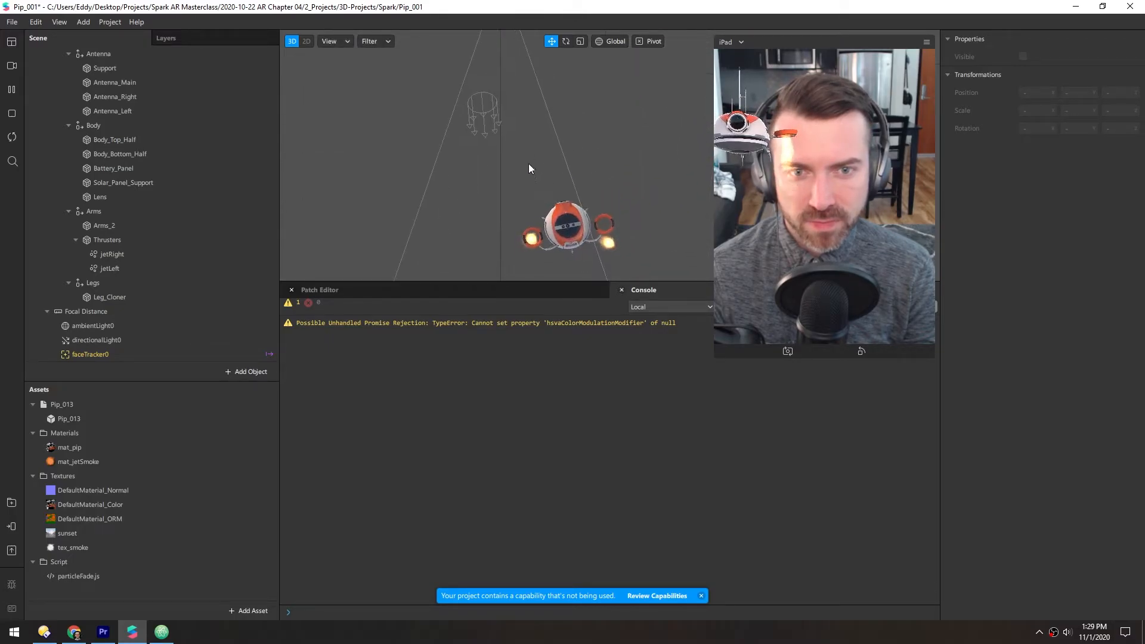
left_click(97, 269)
scroll(550, 160, "up", 3)
middle_click_drag(550, 160, 575, 122)
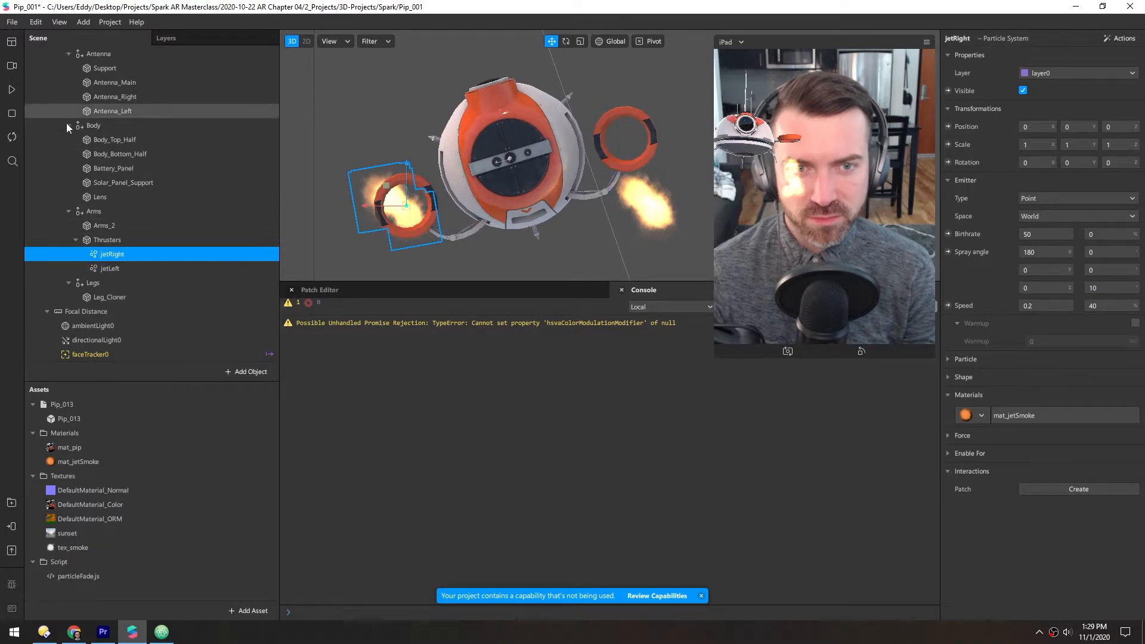
left_click(14, 94)
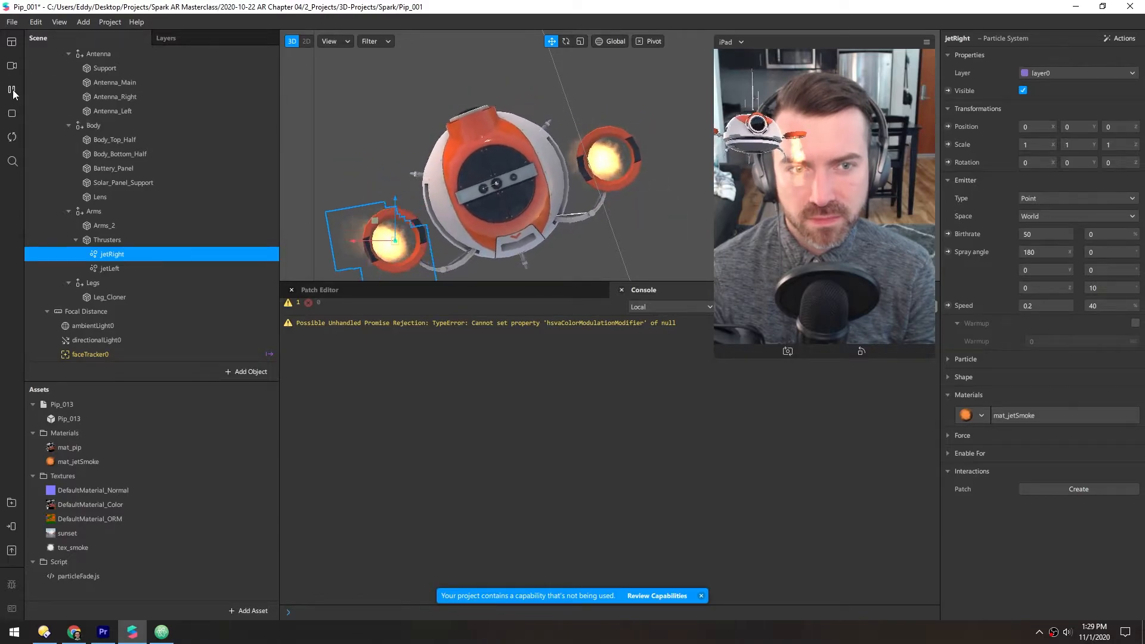
Switch the viewport to the Back view with perspective projection and enlarge it by shrinking the console area
left_click(330, 42)
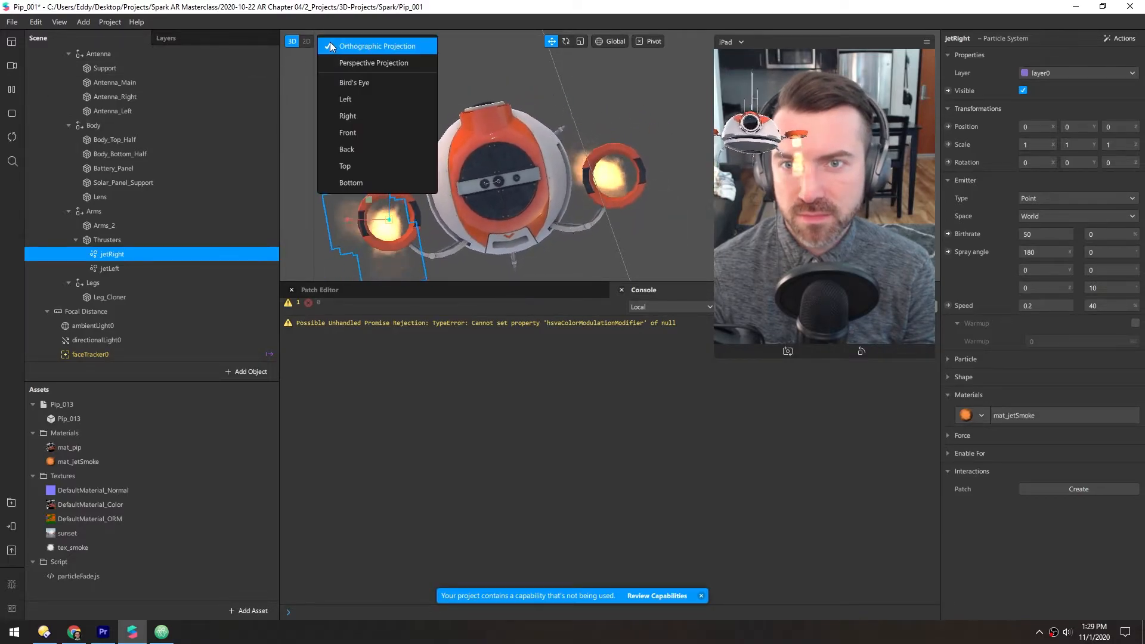
left_click(344, 149)
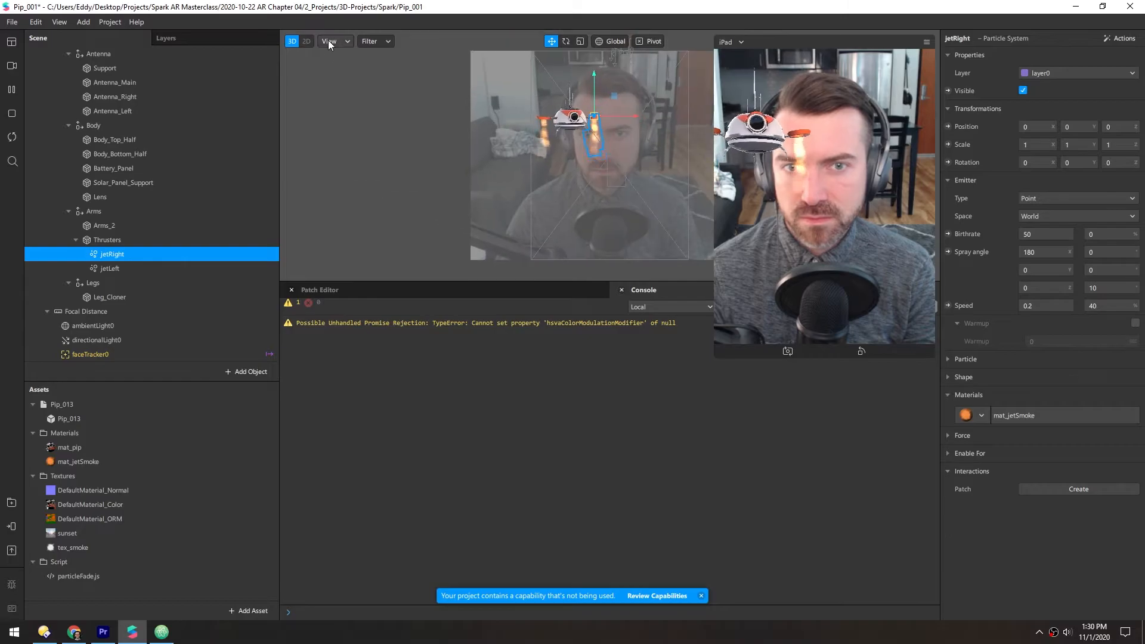
left_click(328, 40)
left_click(341, 64)
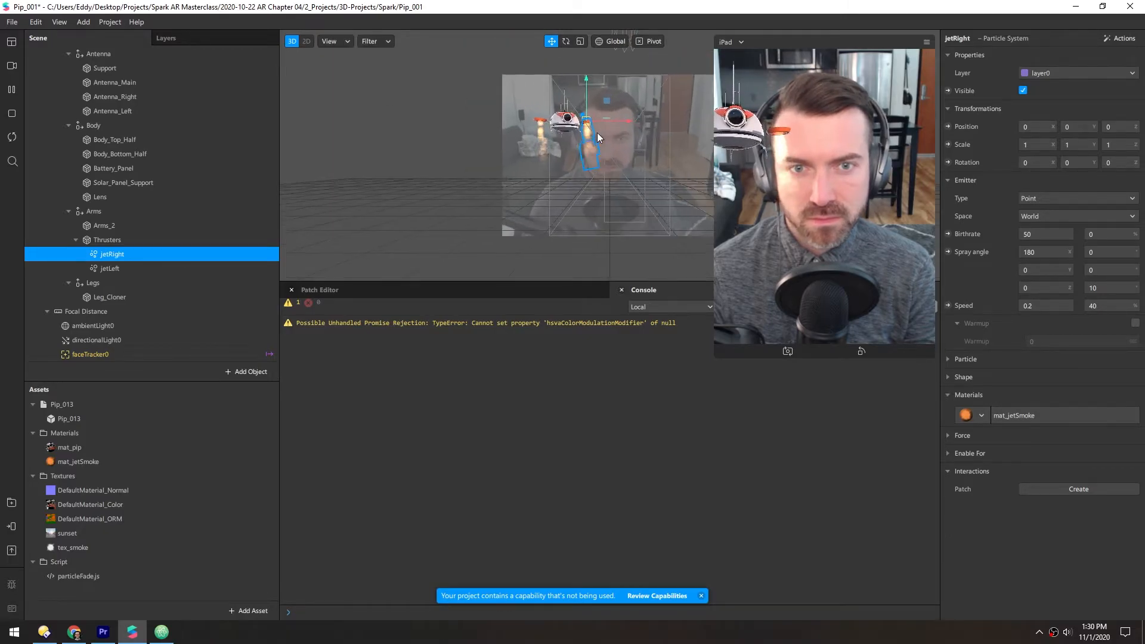
scroll(560, 128, "up", 5)
middle_click_drag(560, 128, 466, 284)
left_click_drag(471, 282, 471, 429)
scroll(563, 287, "down", 2)
middle_click_drag(543, 248, 494, 236)
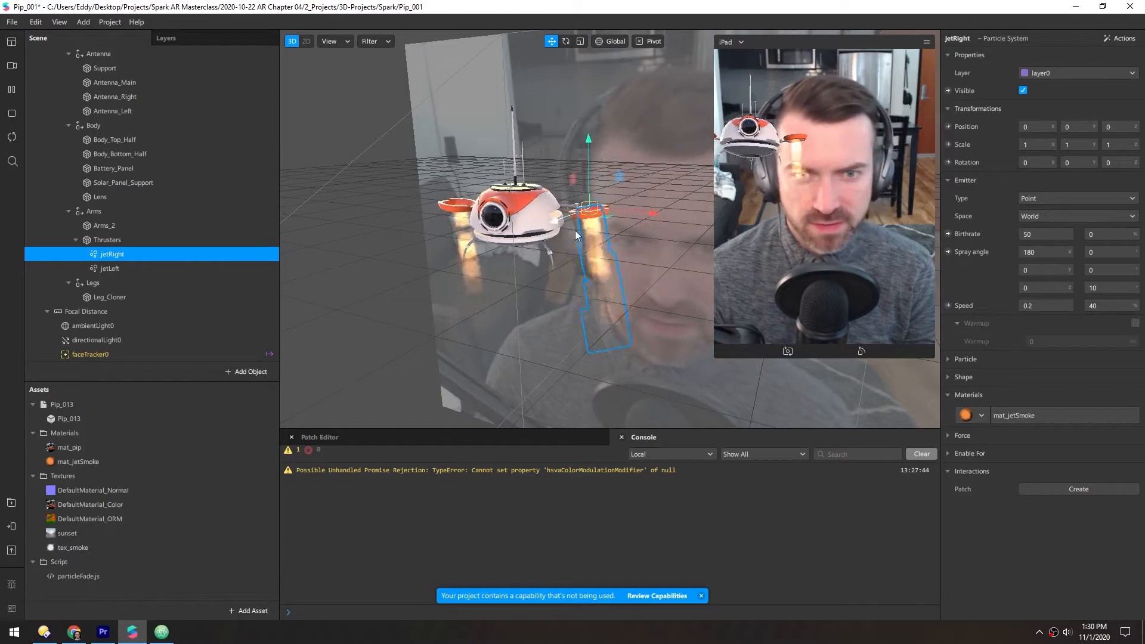
Change the emitter type of both jetRight and jetLeft to Ring
middle_click_drag(490, 242, 534, 352)
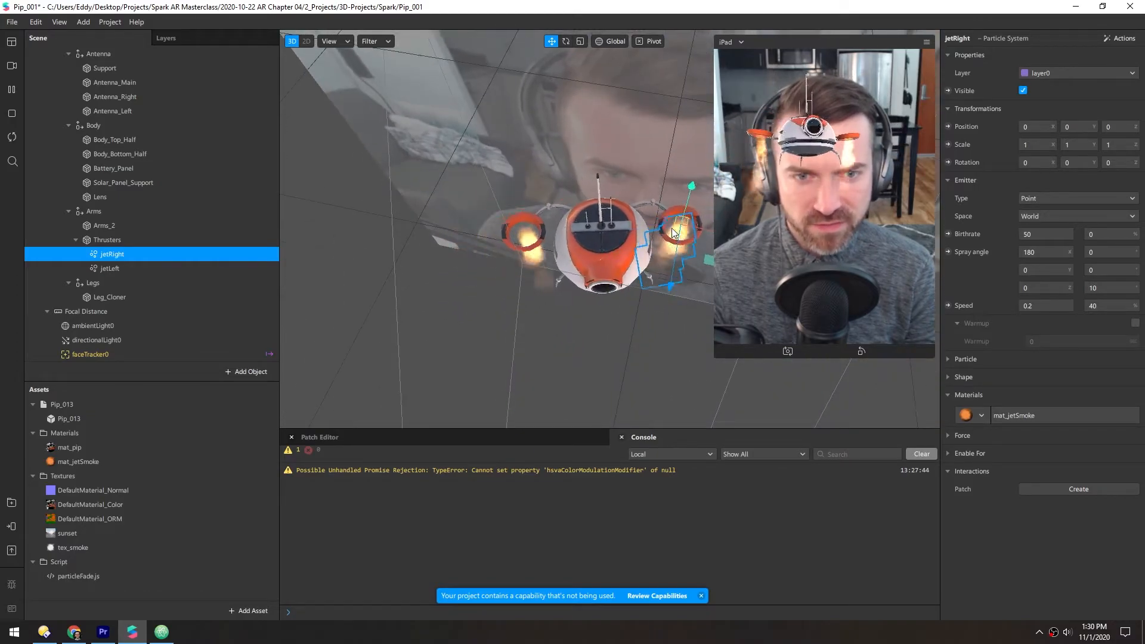
scroll(511, 257, "up", 3)
middle_click_drag(511, 256, 563, 213)
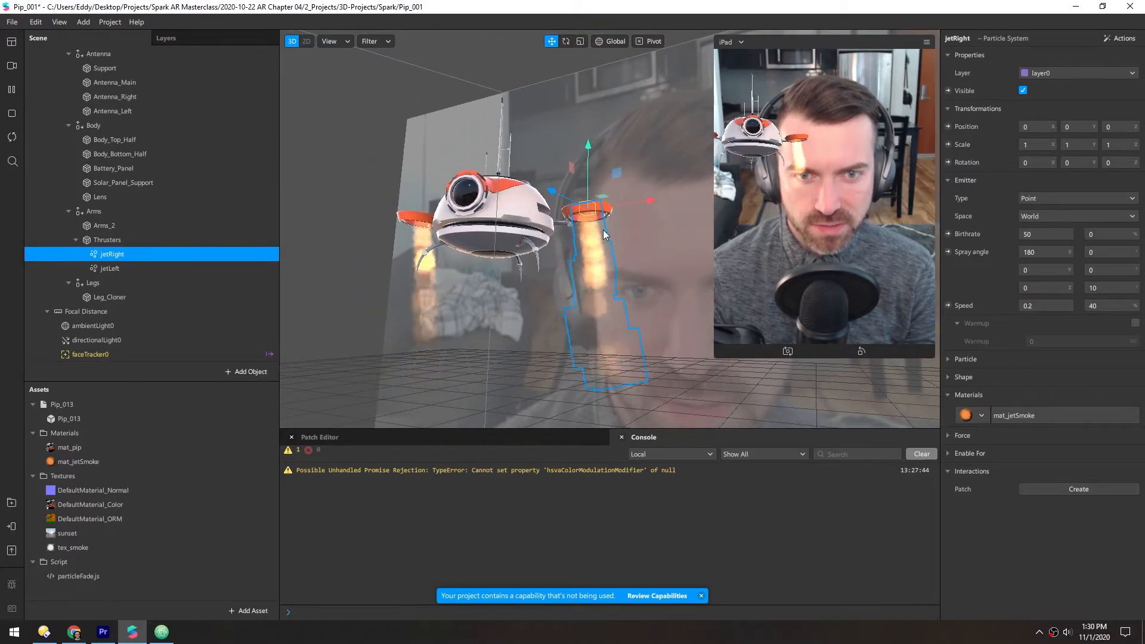
left_click(102, 269)
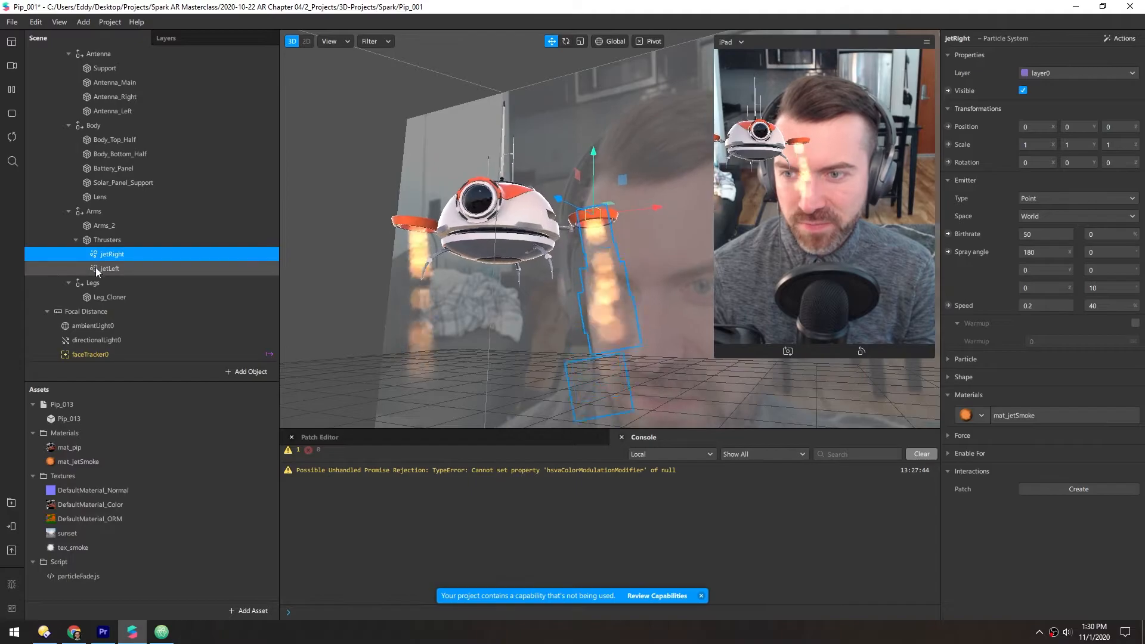
left_click(96, 260, "ctrl")
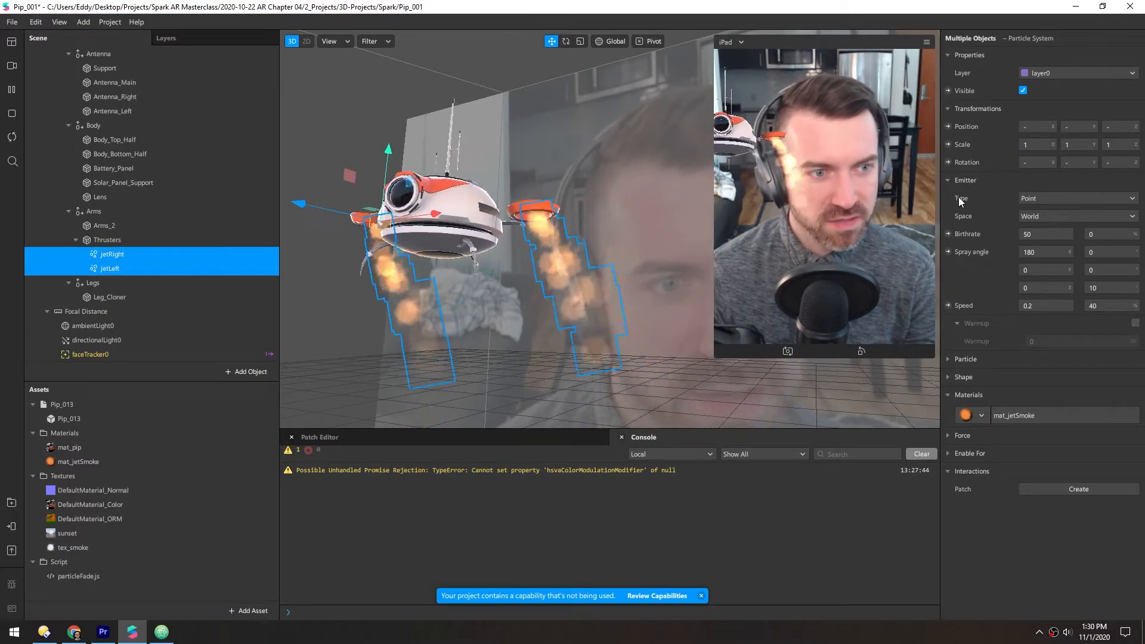
left_click(1030, 198)
left_click(1035, 239)
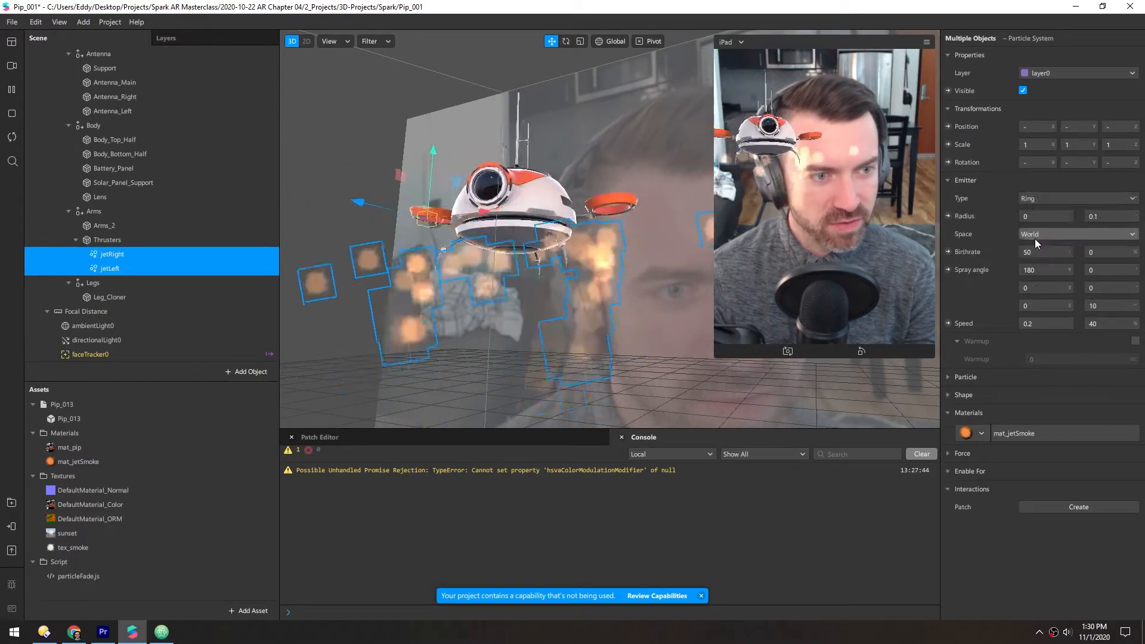
mouse_move(530, 205)
left_mouse_down("alt")
mouse_move(544, 221)
mouse_move(529, 225)
left_mouse_up("alt")
scroll(529, 224, "down", 2)
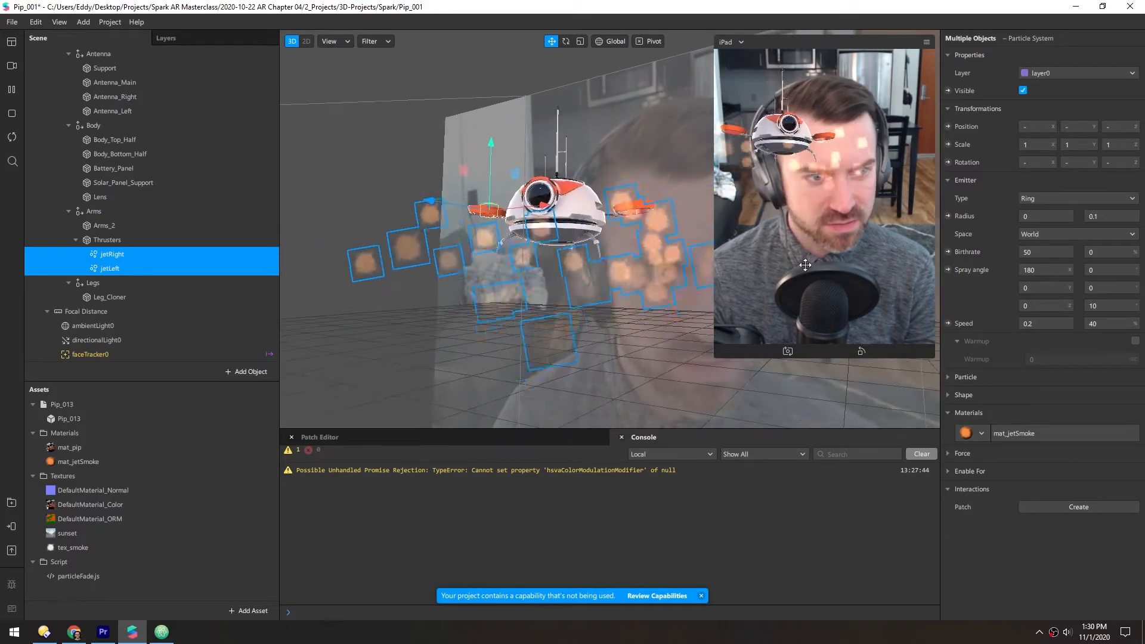
Set the outer ring radius of both jet emitters to 0.02 in an orthographic view from above
left_click(328, 41)
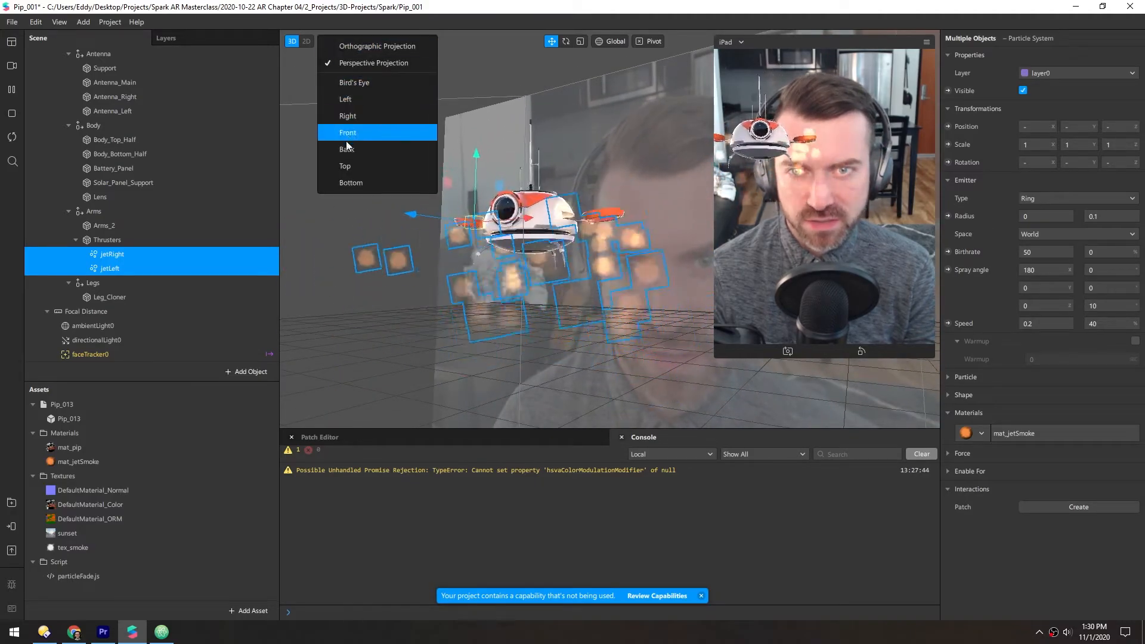
left_click(346, 141)
left_click(335, 38)
left_click(338, 50)
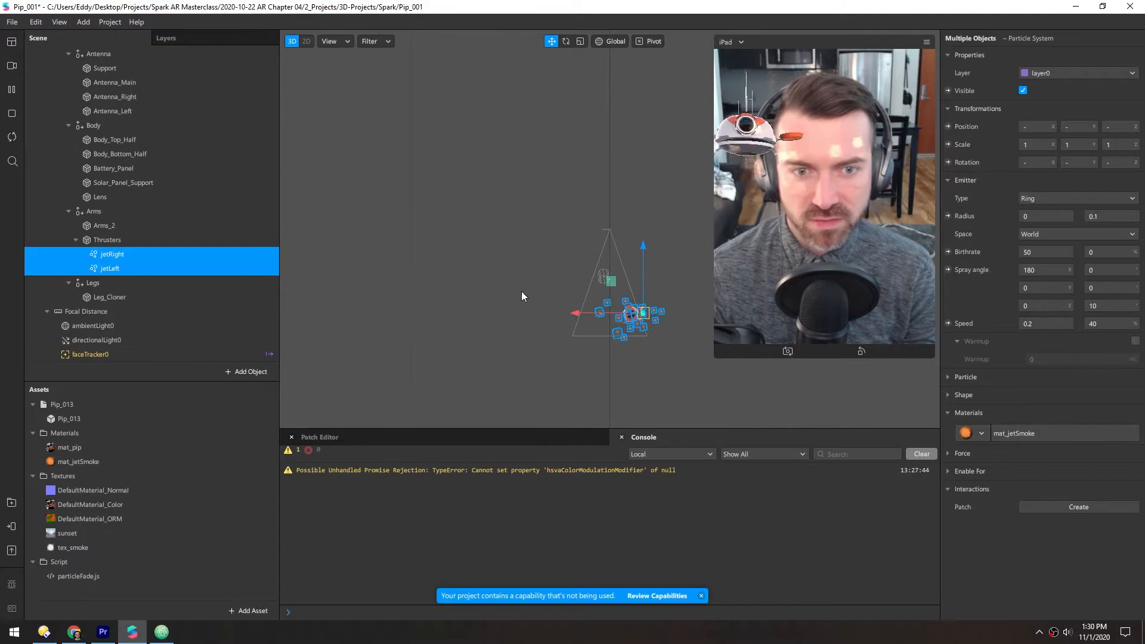
scroll(613, 273, "up", 4)
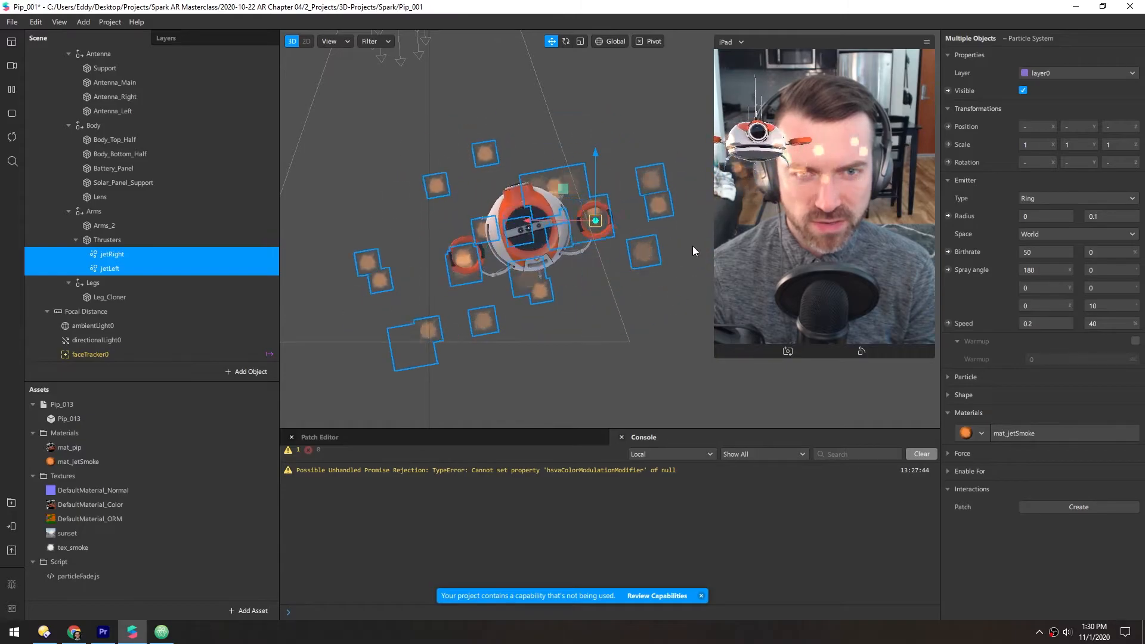
left_click(1109, 216)
key("BackSpace")
key("BackSpace")
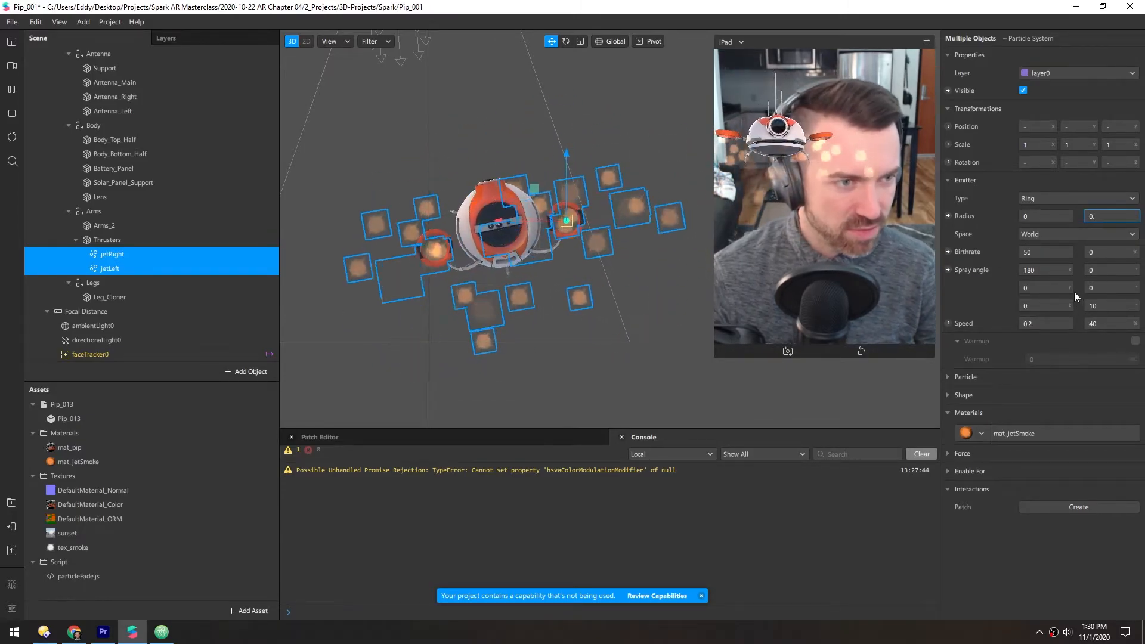
type(".02")
key("Return")
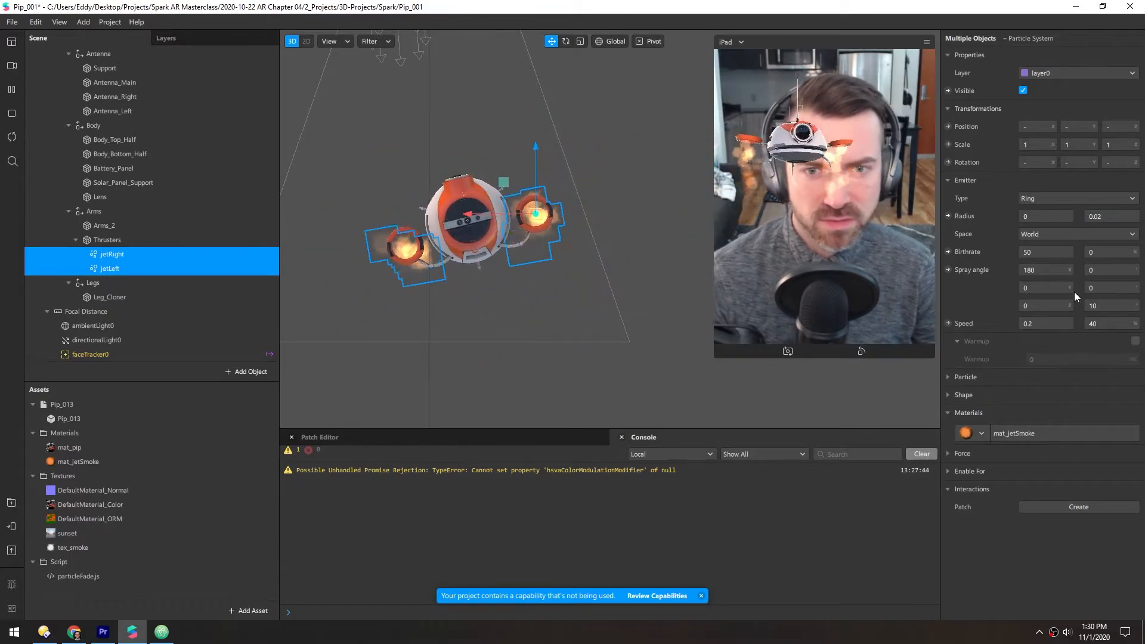
Try a particle scale of 0.001 on both jetRight and jetLeft
scroll(489, 244, "up", 4)
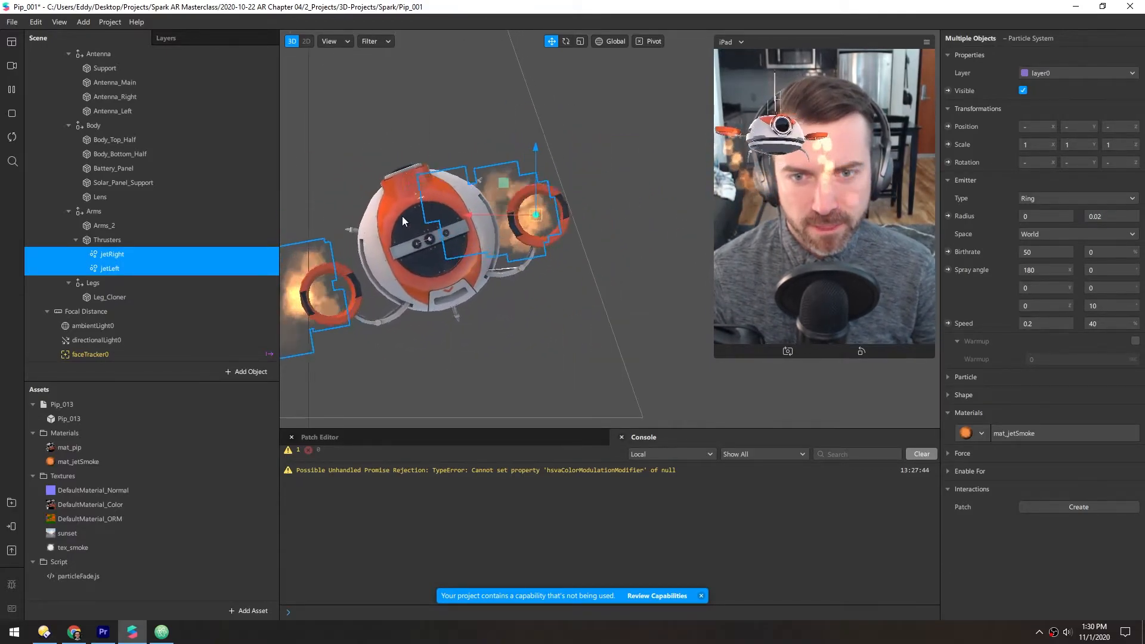
right_click_drag(481, 223, 616, 197)
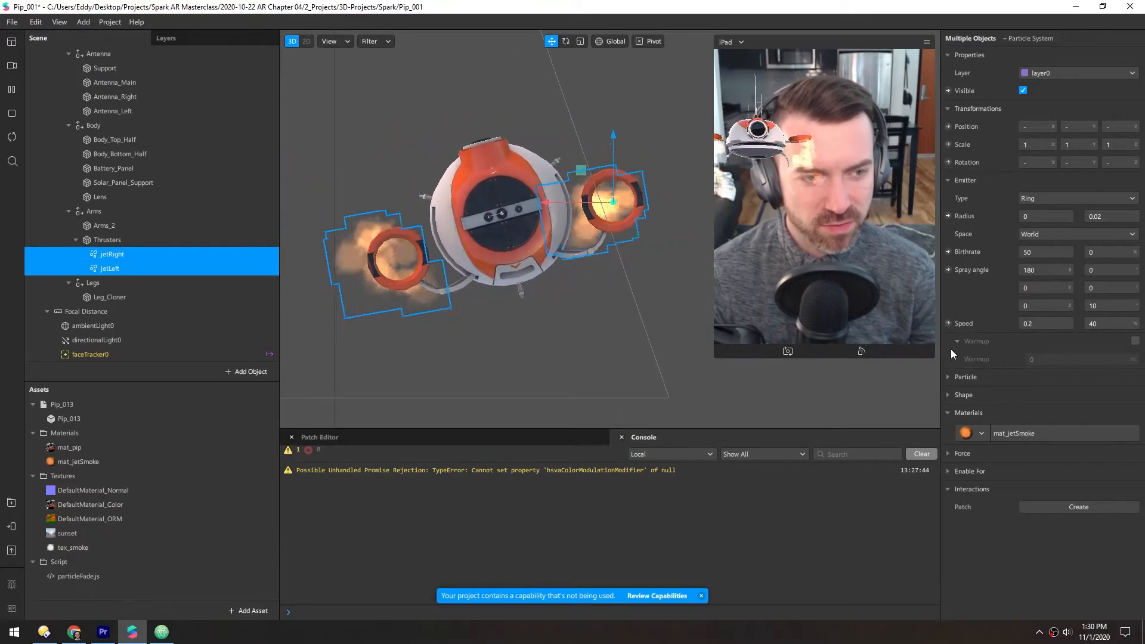
left_click(948, 377)
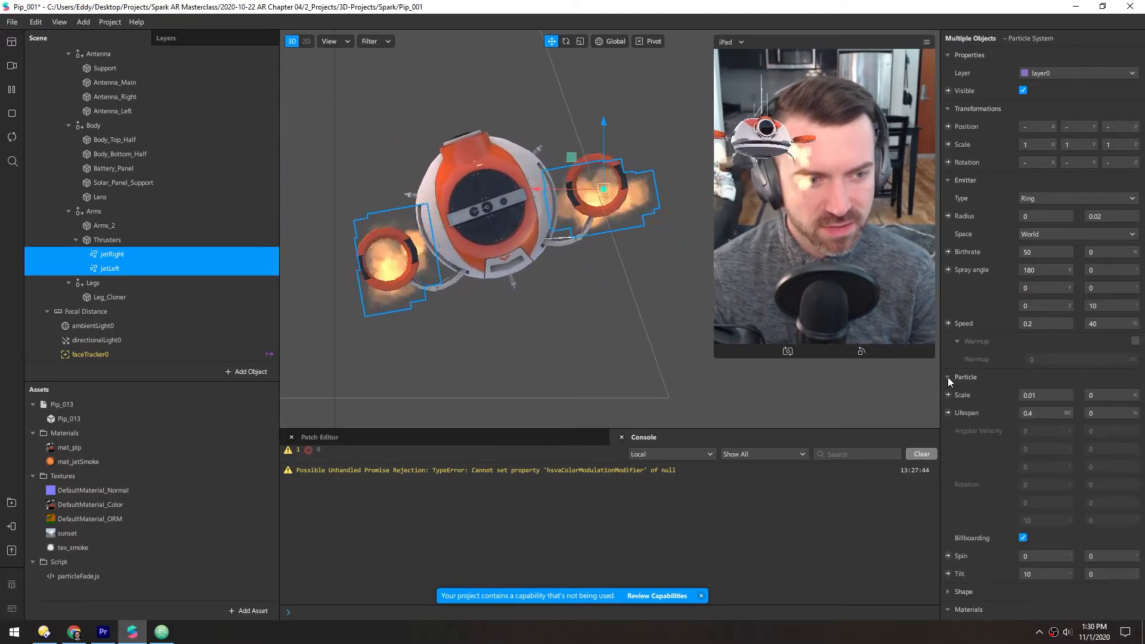
left_click(1046, 394)
type("0.001")
key("Return")
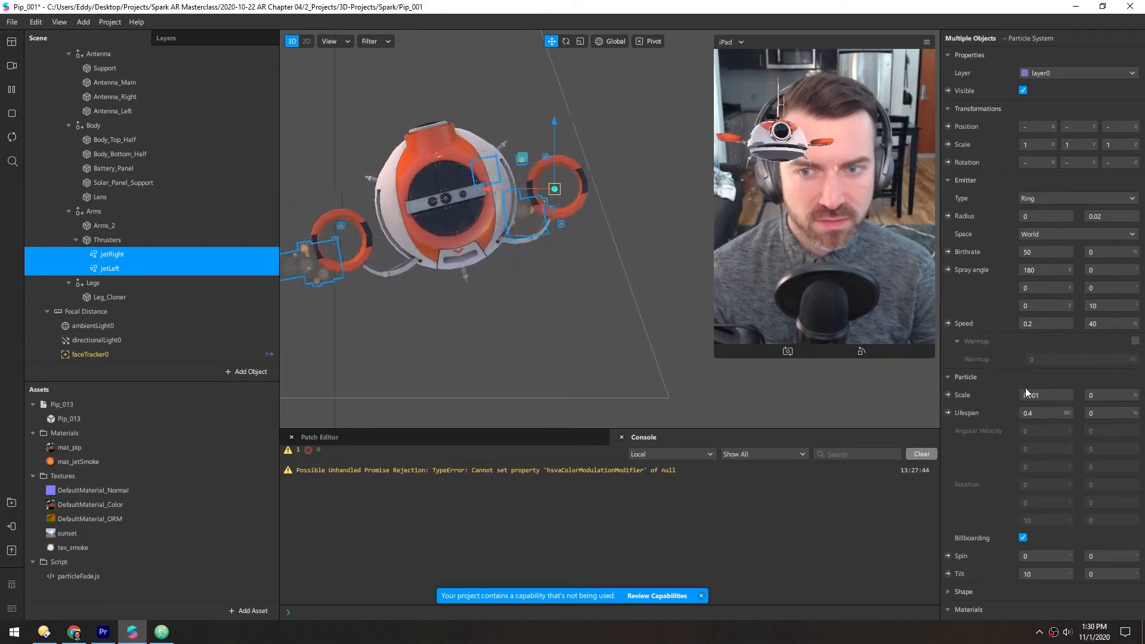
Switch the viewport to perspective projection and examine the resized particles beneath both thrusters from the front
left_click(334, 41)
left_click(342, 62)
left_click(335, 41)
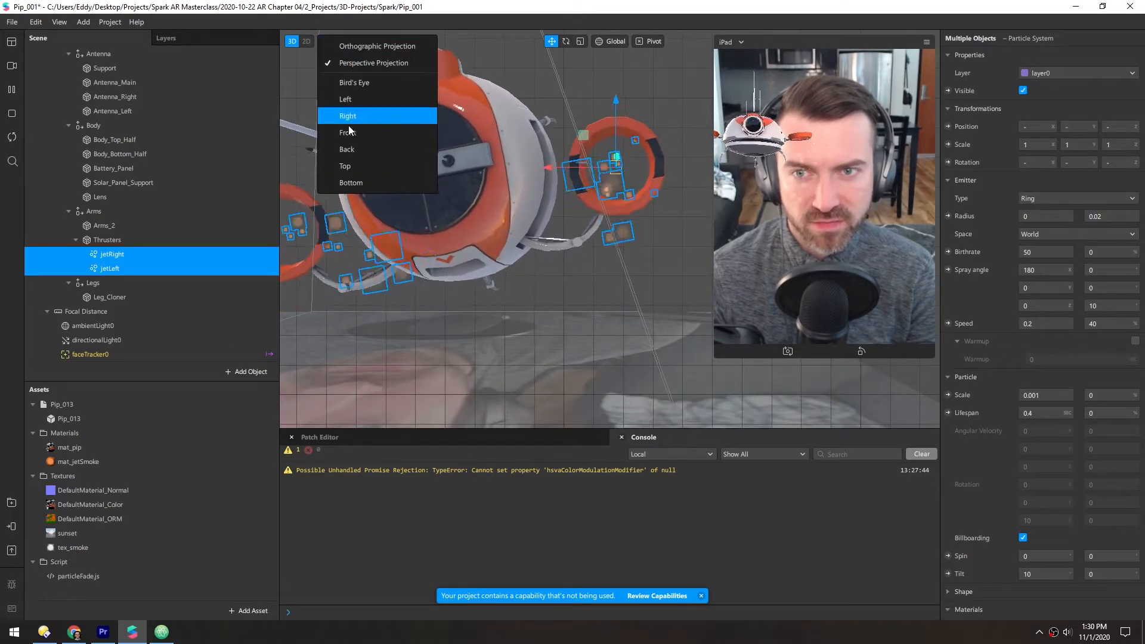
left_click(352, 84)
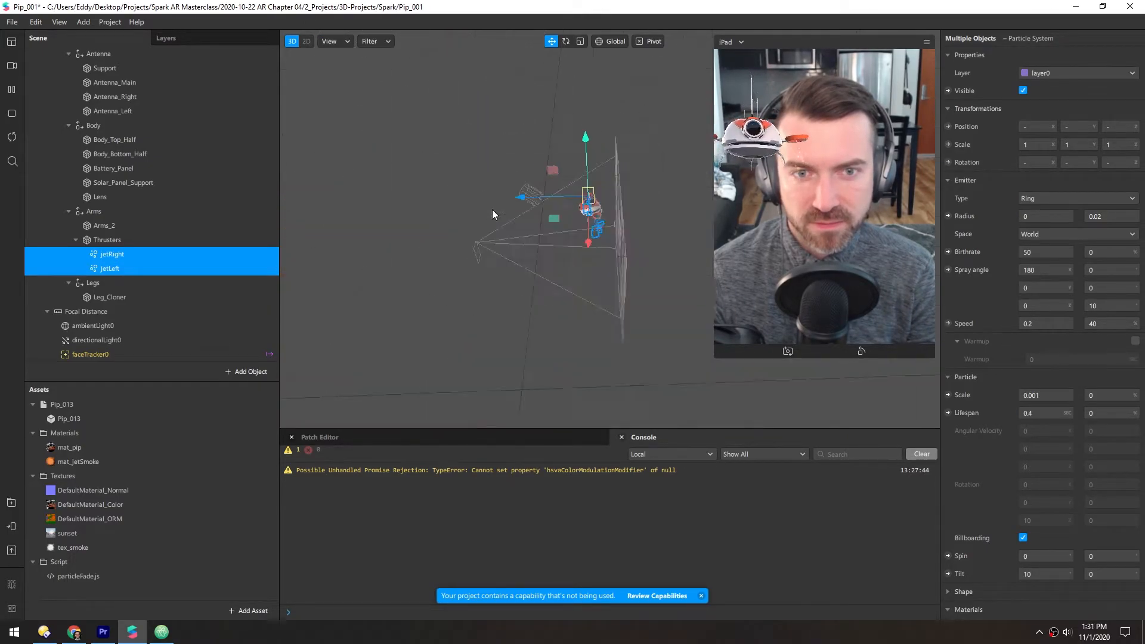
scroll(536, 216, "up", 5)
scroll(527, 201, "up", 10)
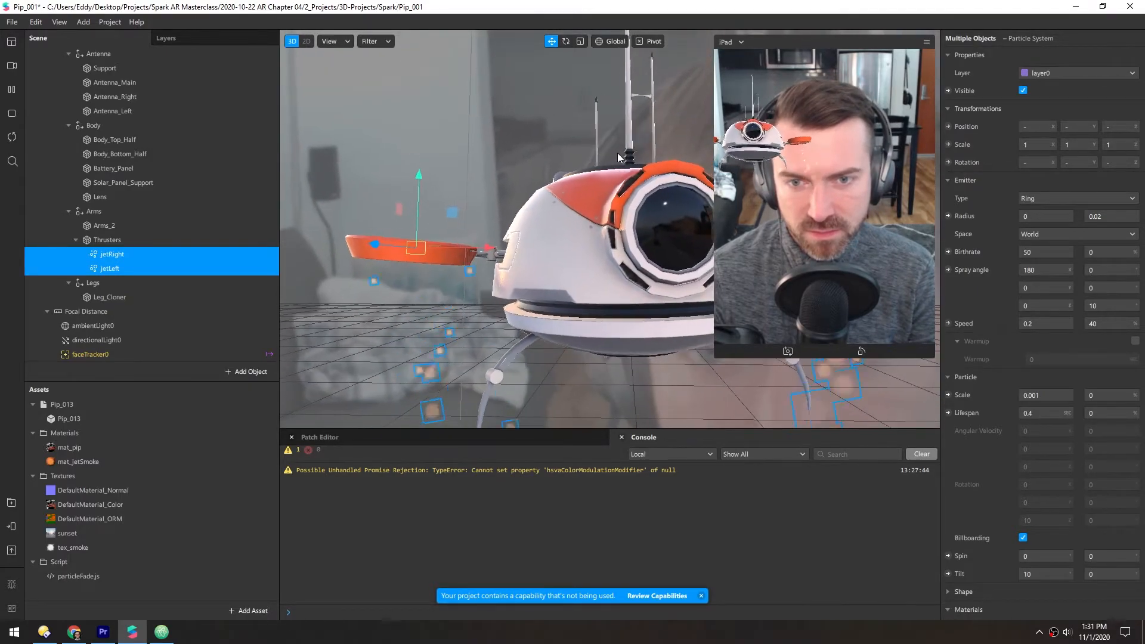
scroll(618, 154, "down", 5)
middle_click_drag(578, 201, 525, 166)
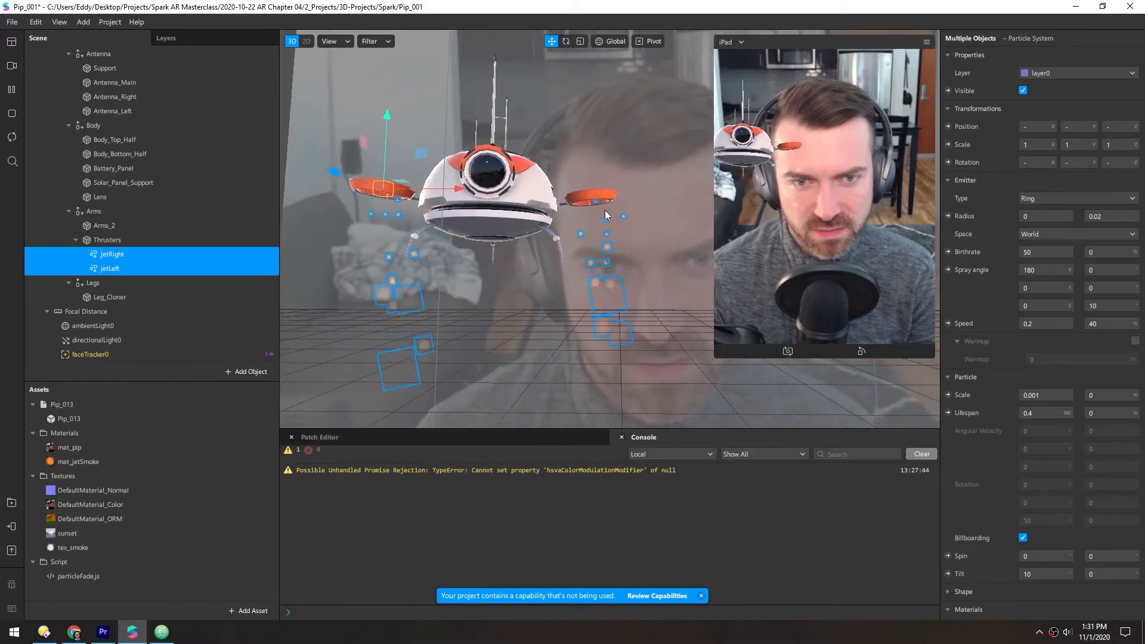
left_click_drag(484, 158, 465, 192, "alt")
Set the particle scale of both jets to 0.01 and their birthrate to 100
left_click(1049, 398)
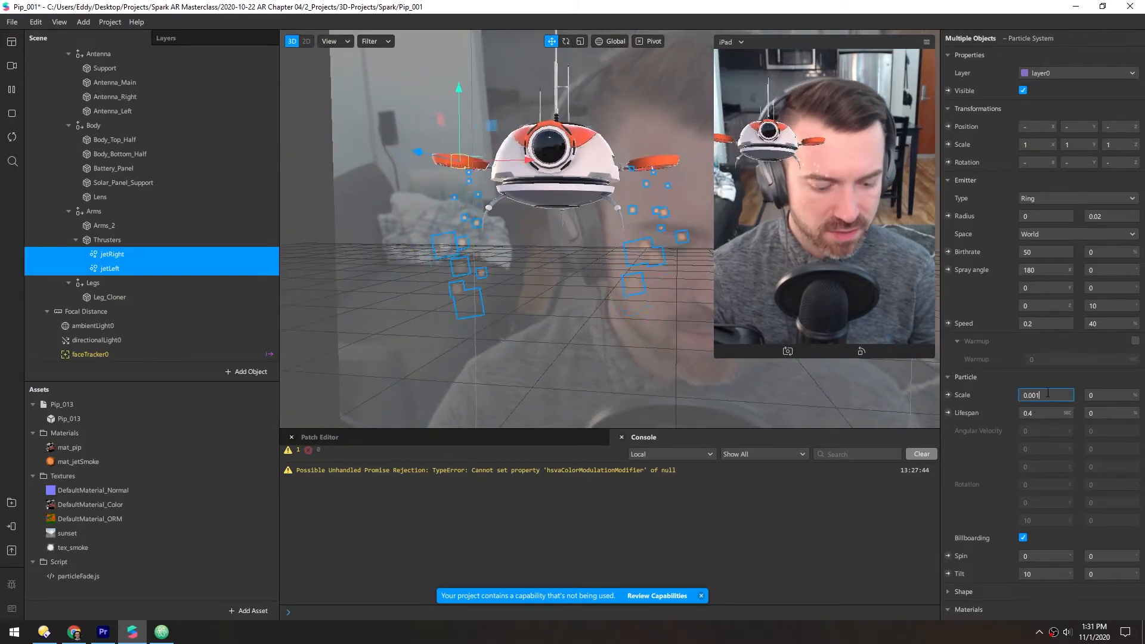
type("0.01")
key("Return")
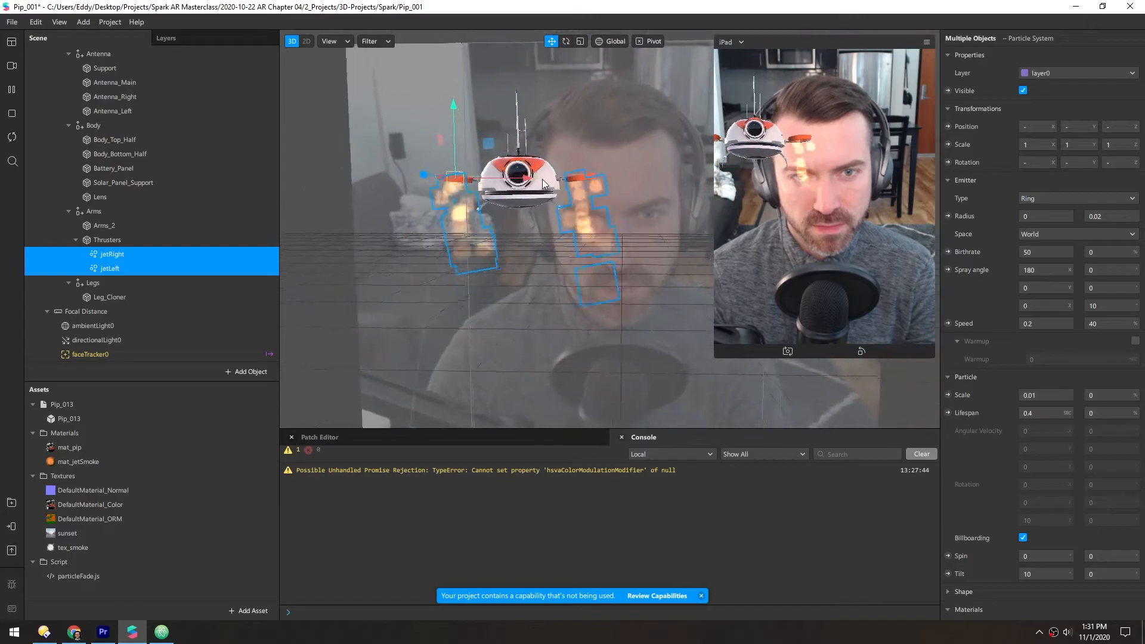
double_click(1050, 252)
type("100")
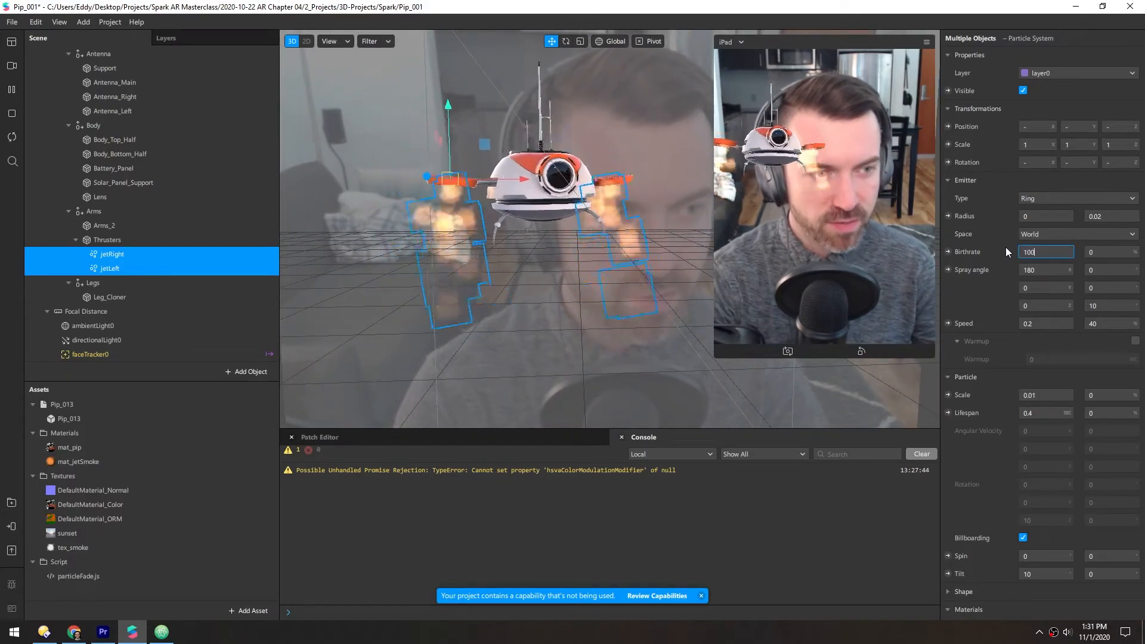
key("Return")
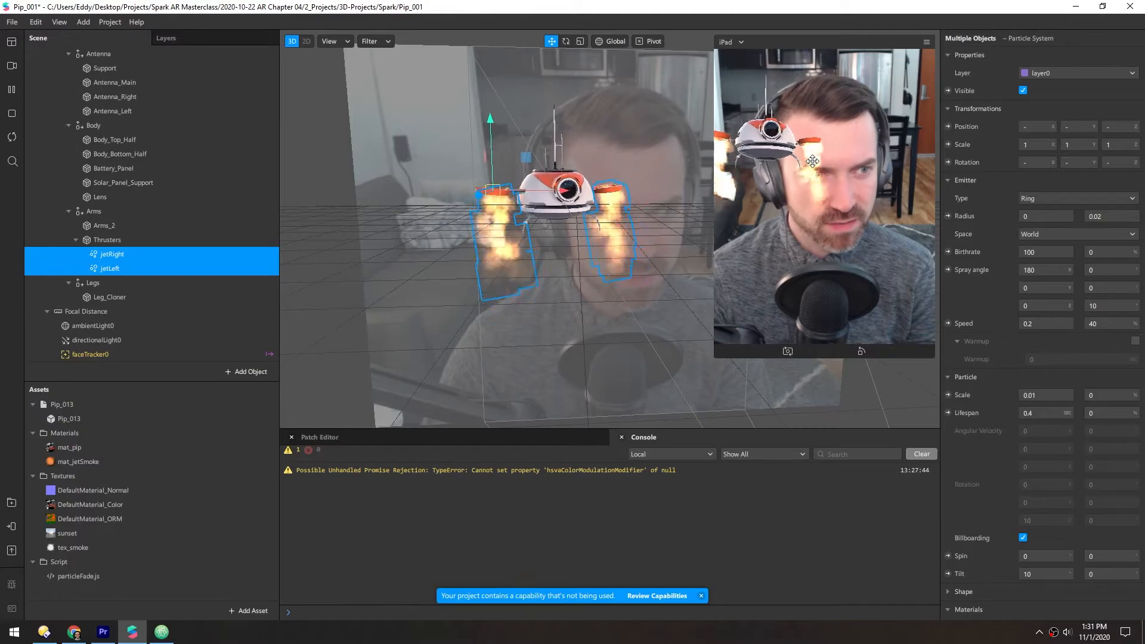
Set the ring radius of both jet emitters to 0.018 outer and 0.01 inner
key("BackSpace")
type("18")
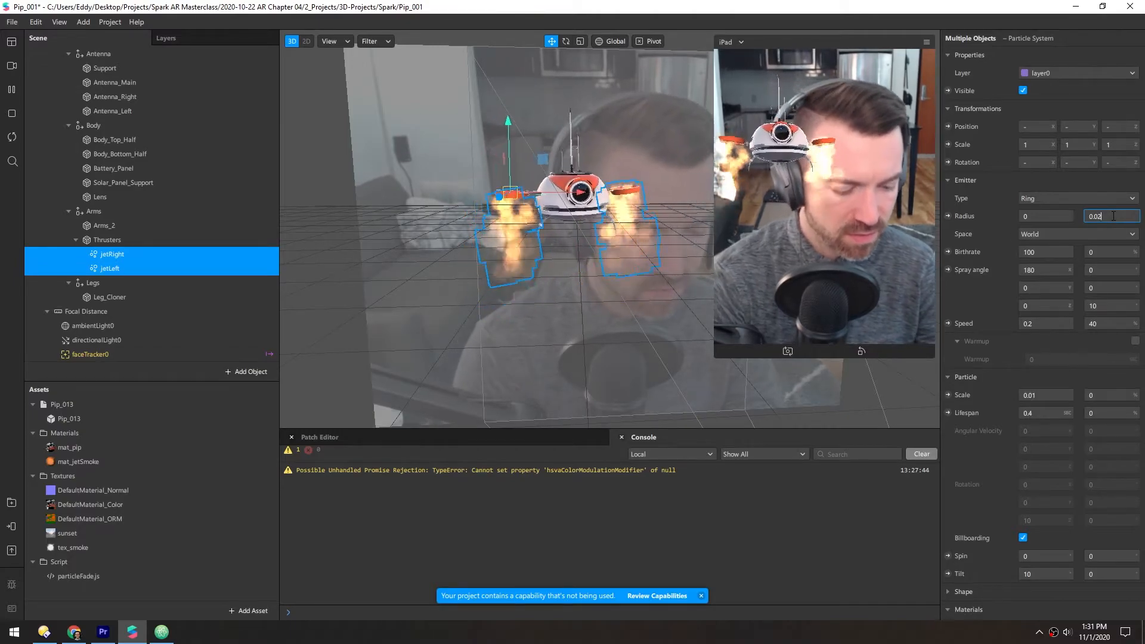
left_click(1041, 218)
type(".")
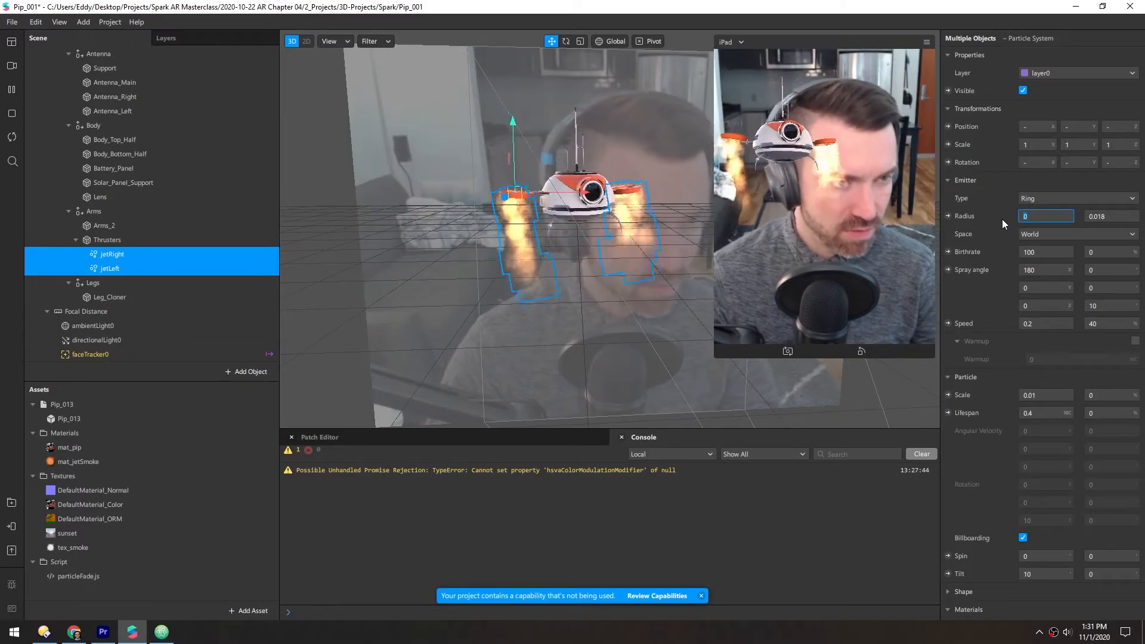
type("0")
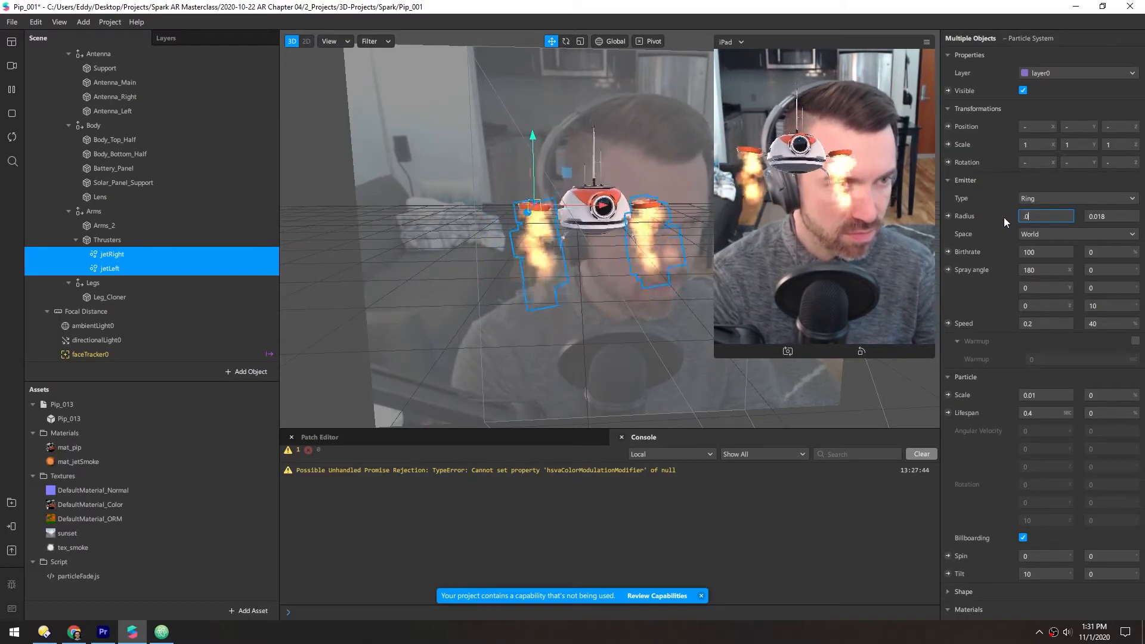
type("1")
key("Return")
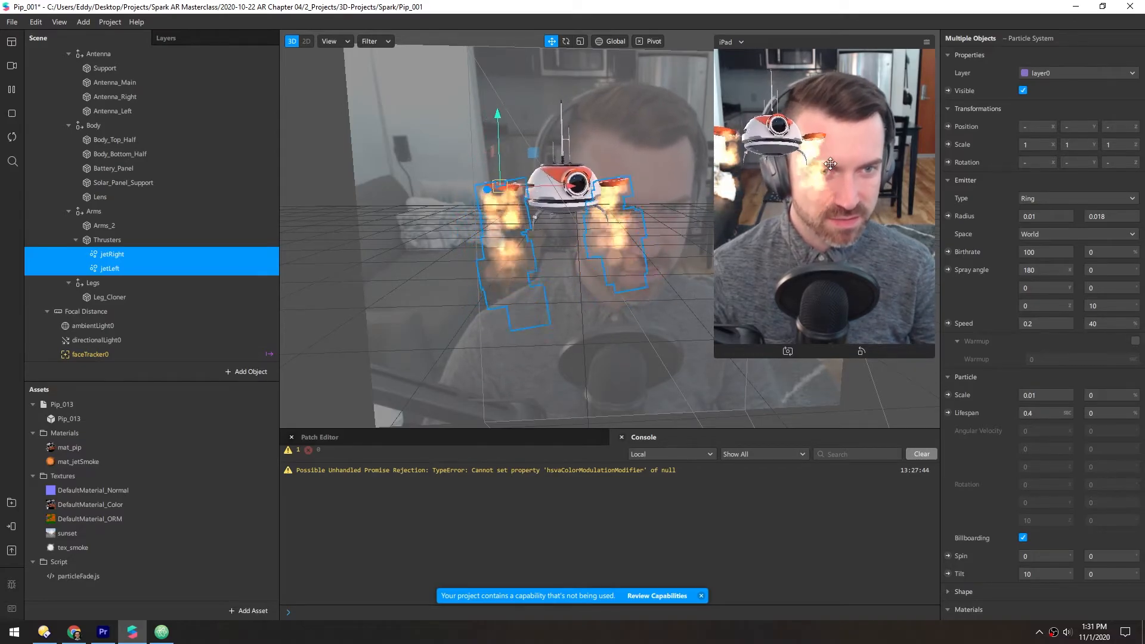
Reduce the outer ring radius of both jet emitters to 0.014, trying 0.016 first
left_click_drag(1113, 218, 1097, 223)
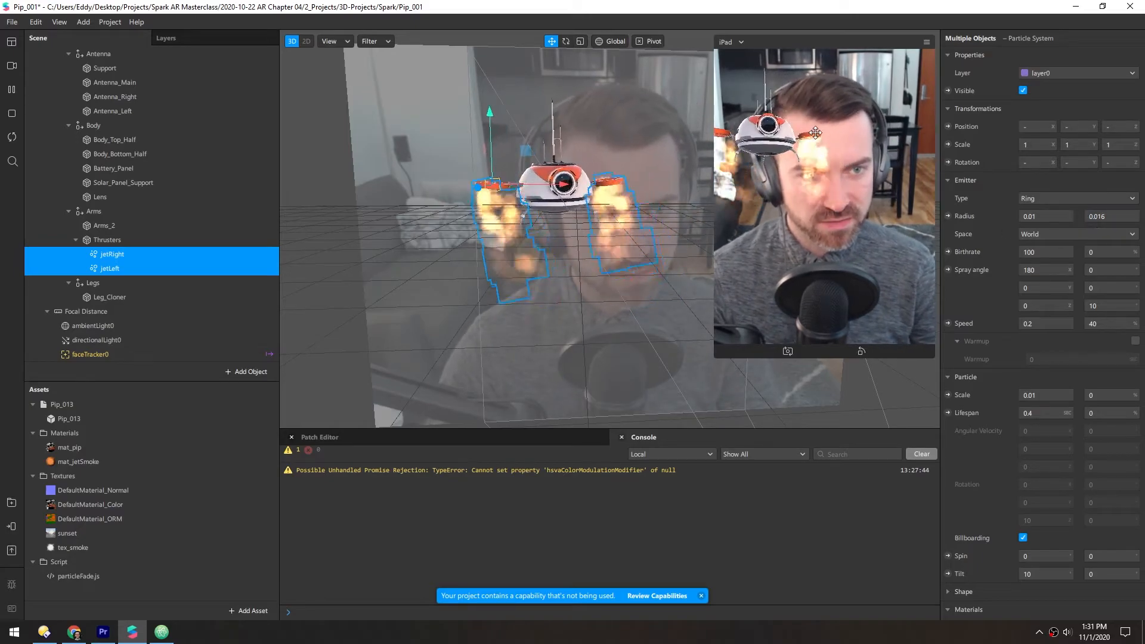
left_click(1111, 218)
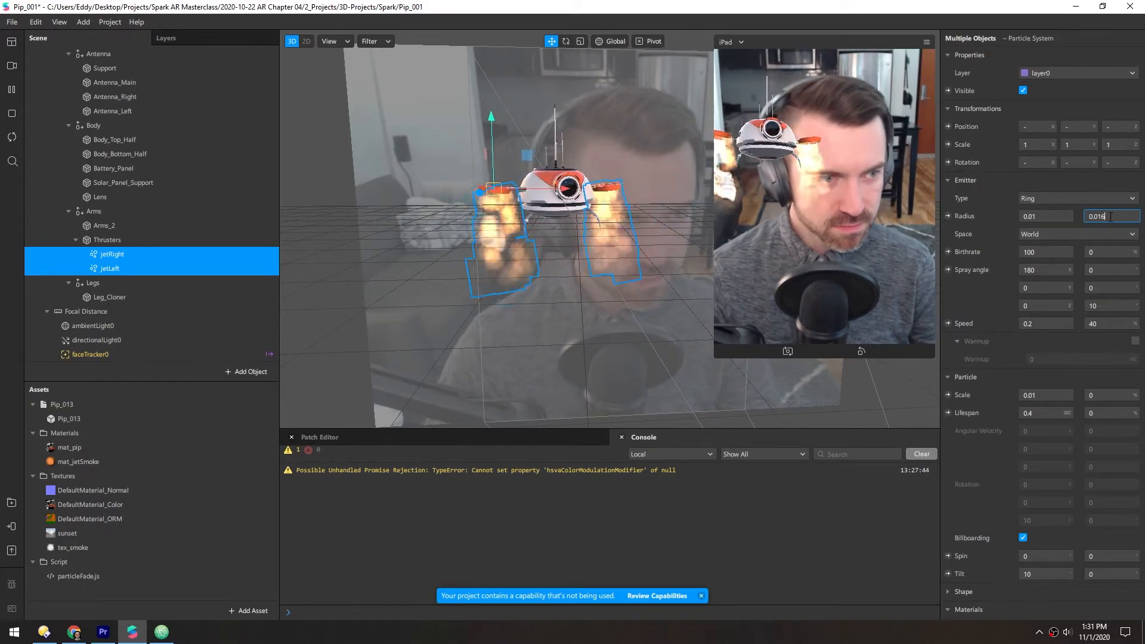
key("BackSpace")
type("4")
key("Return")
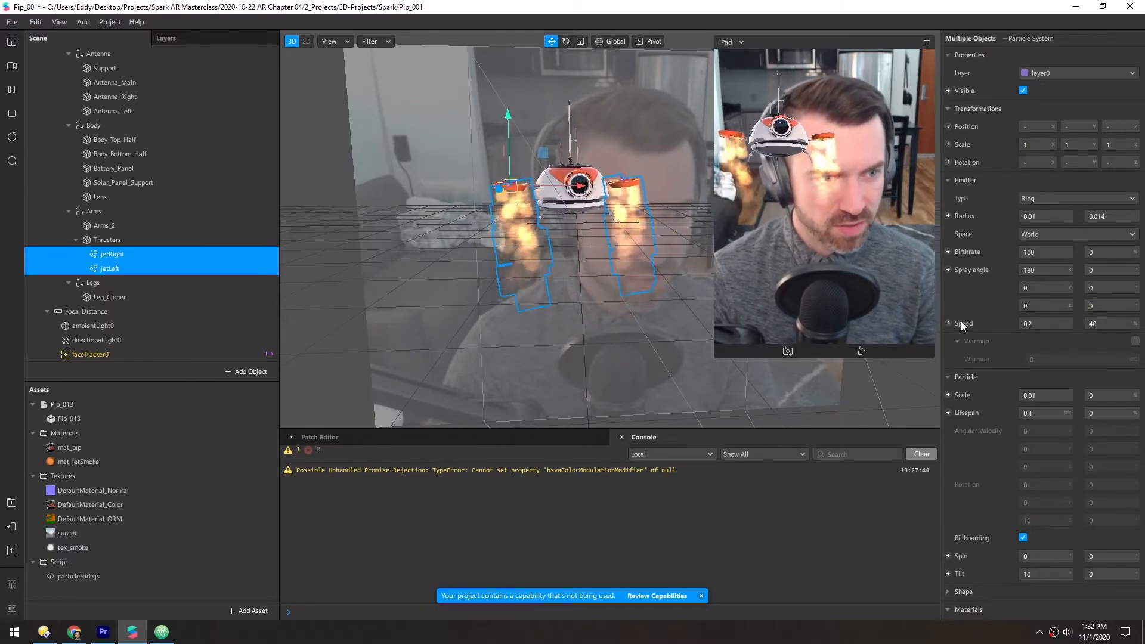
Set the birthrate of both jets to 150 and their particle lifespan to 0.2 seconds
scroll(985, 309, "down", 3)
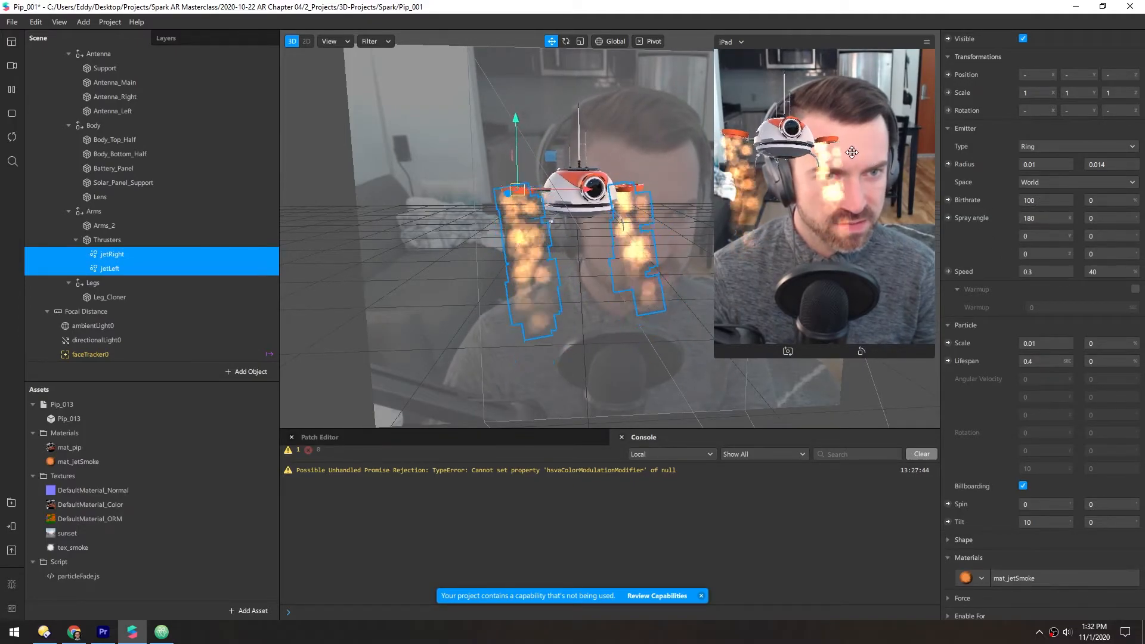
left_click(1032, 200)
type("1")
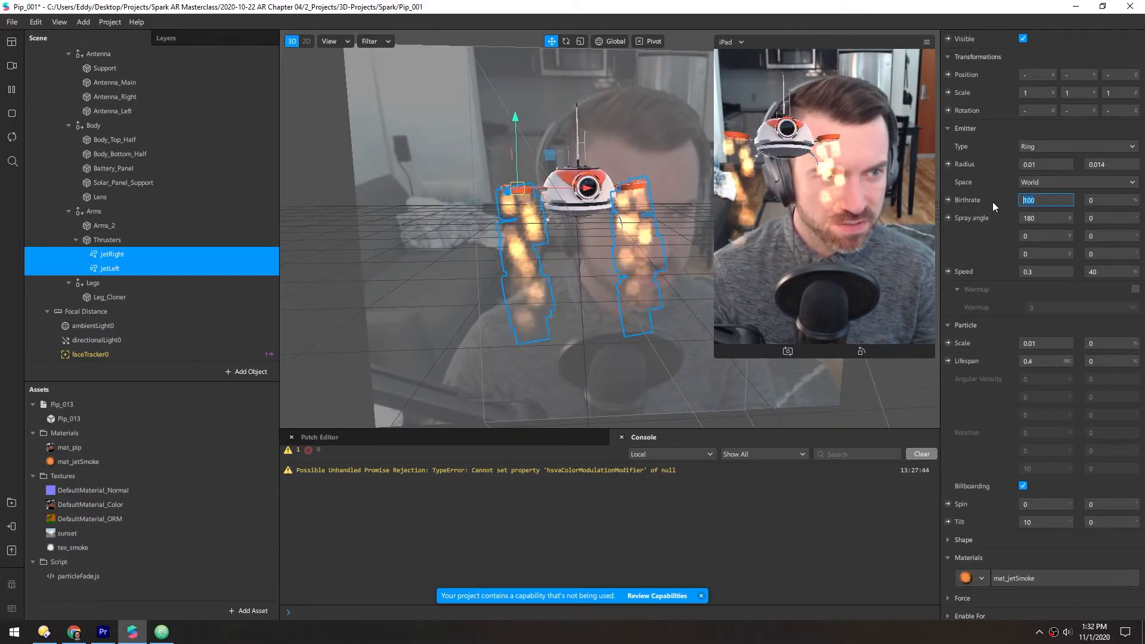
type("50")
key("Return")
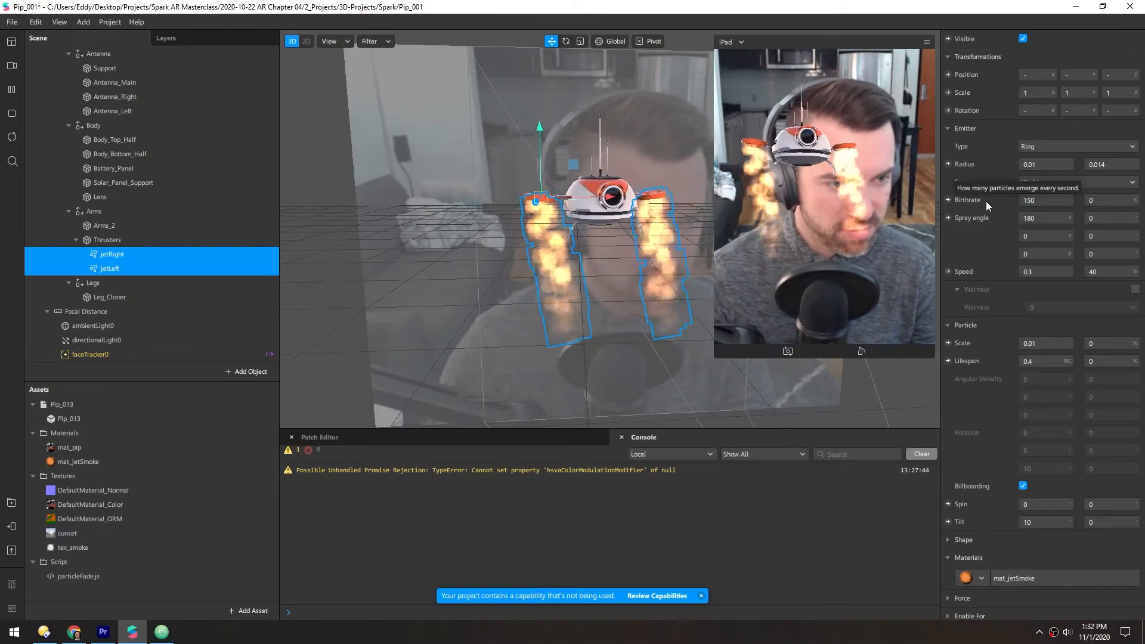
left_click(1039, 361)
type("0.2")
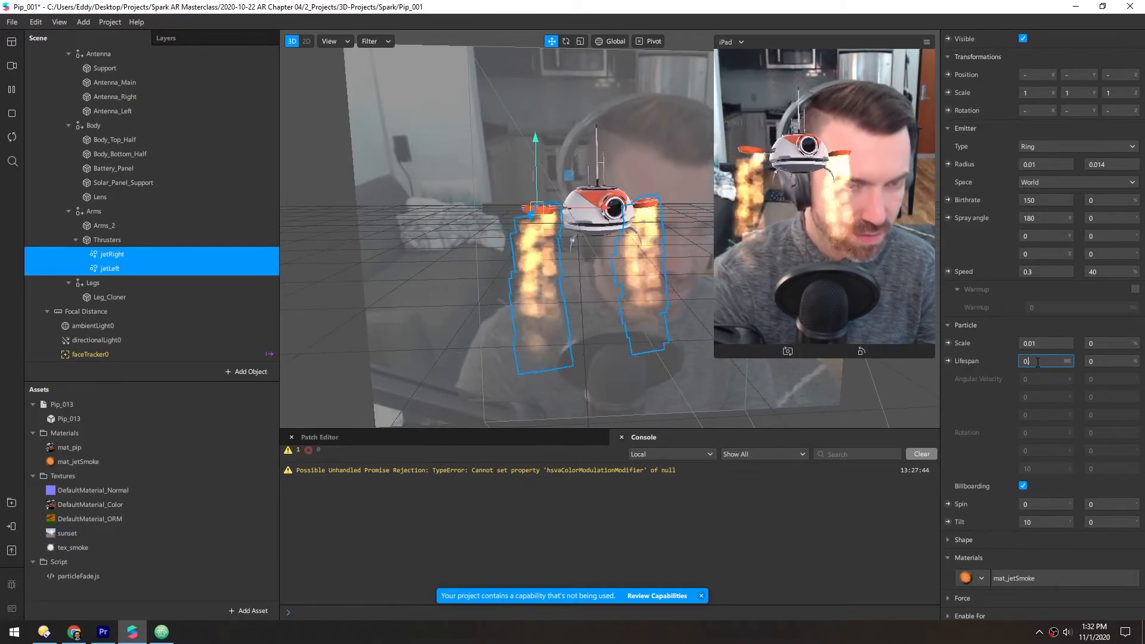
key("Return")
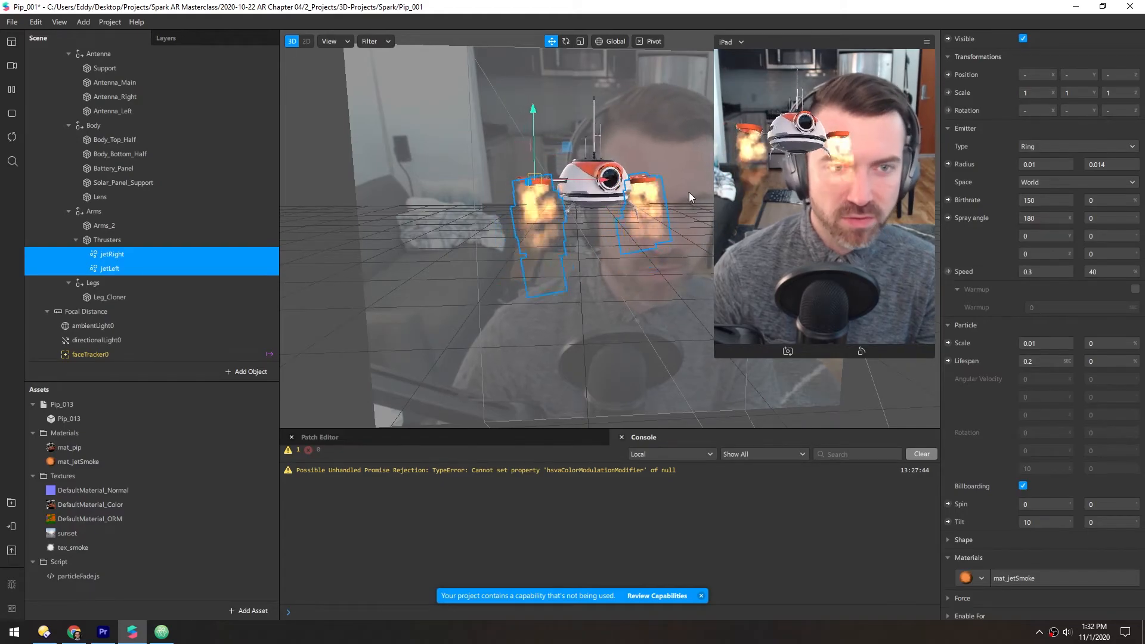
Examine the jet flames beneath both thrusters from the side, at an angle and from the front
left_click_drag(540, 191, 241, 192, "alt")
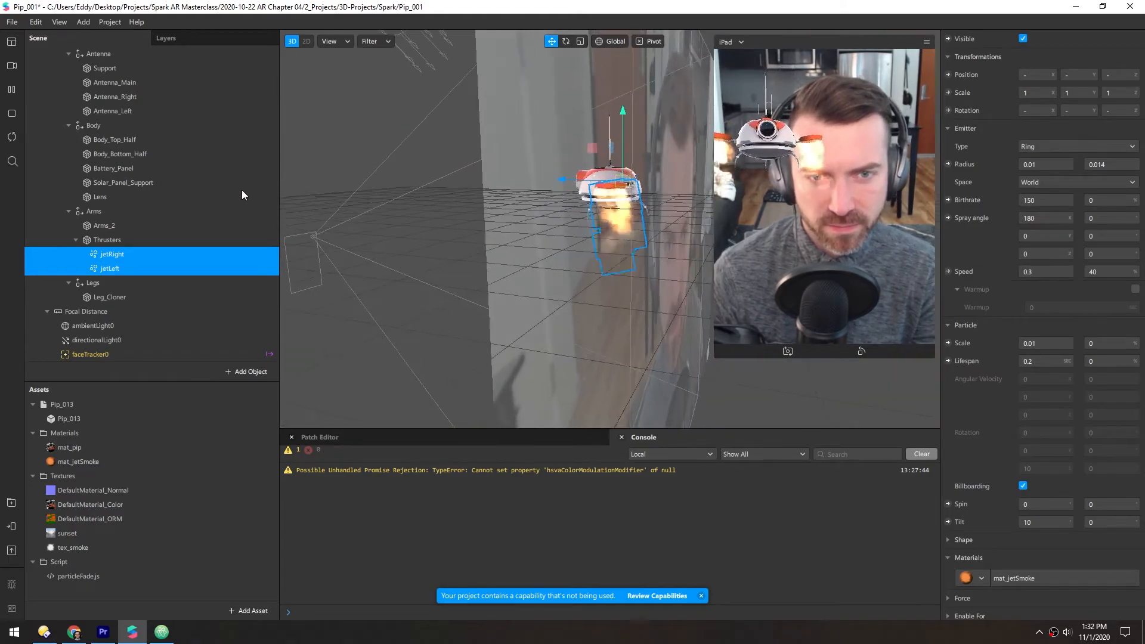
scroll(564, 214, "up", 5)
left_click_drag(566, 165, 588, 206, "alt")
scroll(583, 143, "down", 5)
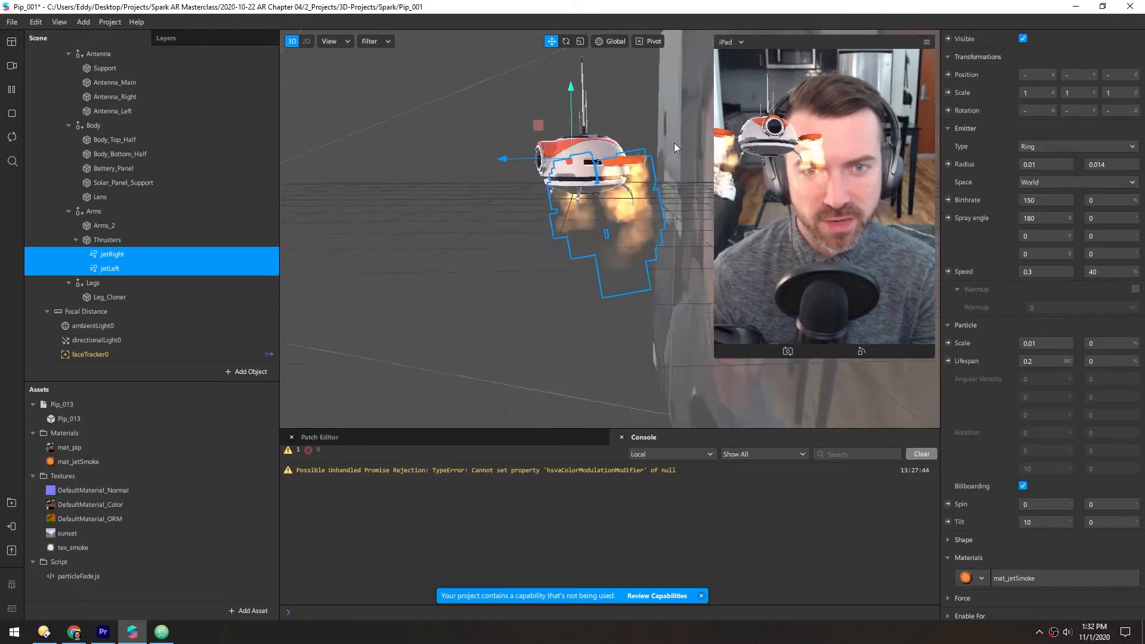
right_click_drag(664, 145, 397, 199)
scroll(562, 161, "down", 2)
right_click_drag(564, 167, 621, 179)
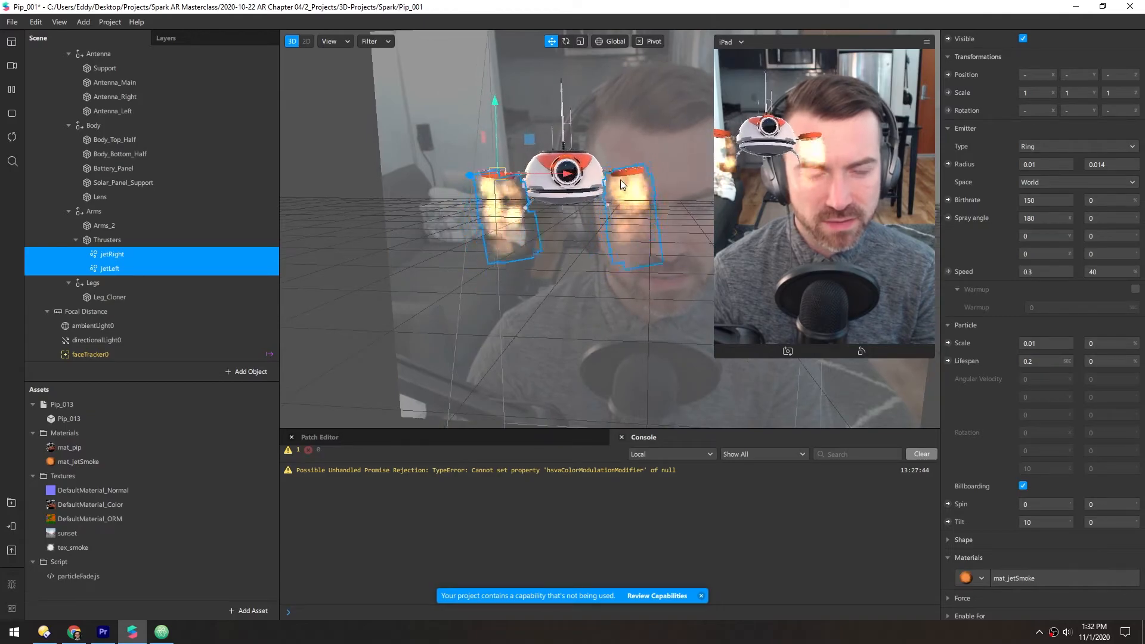
Duplicate the jetRight and jetLeft emitters and rename the right-hand copy jetRightBlue
left_click(98, 256)
left_click(94, 269, "shift")
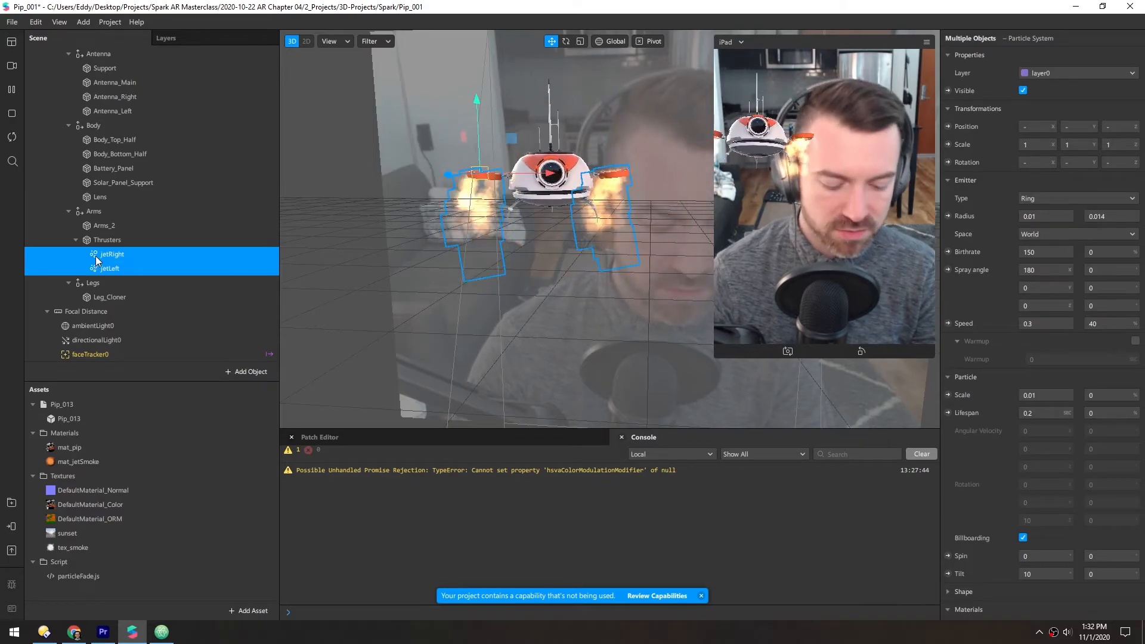
key("ctrl+d")
left_click(113, 284)
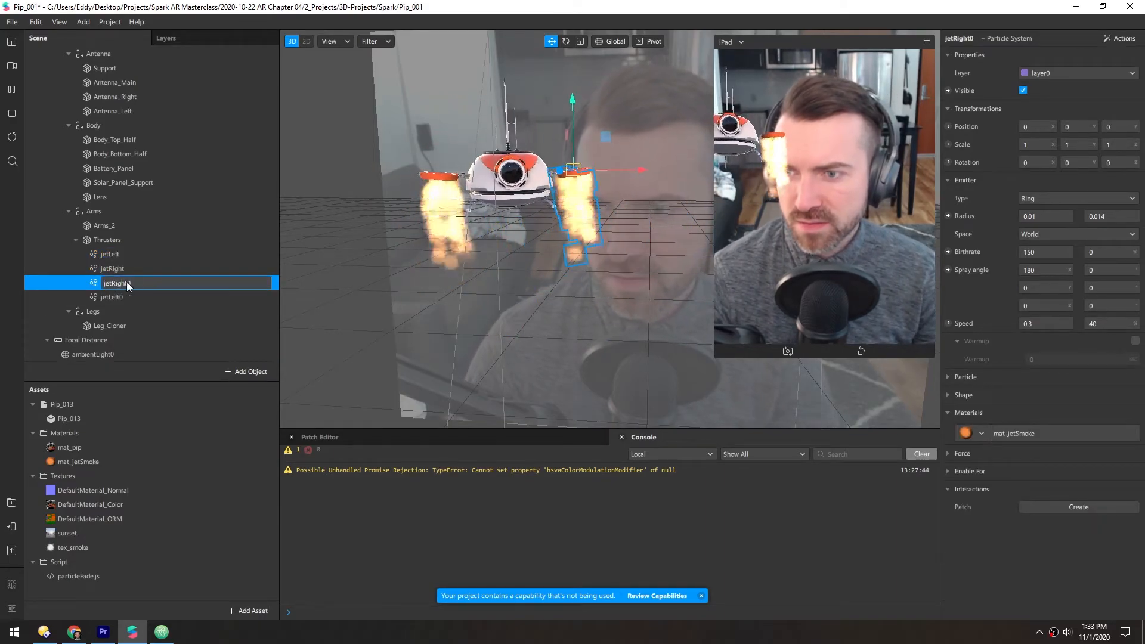
type("Blue")
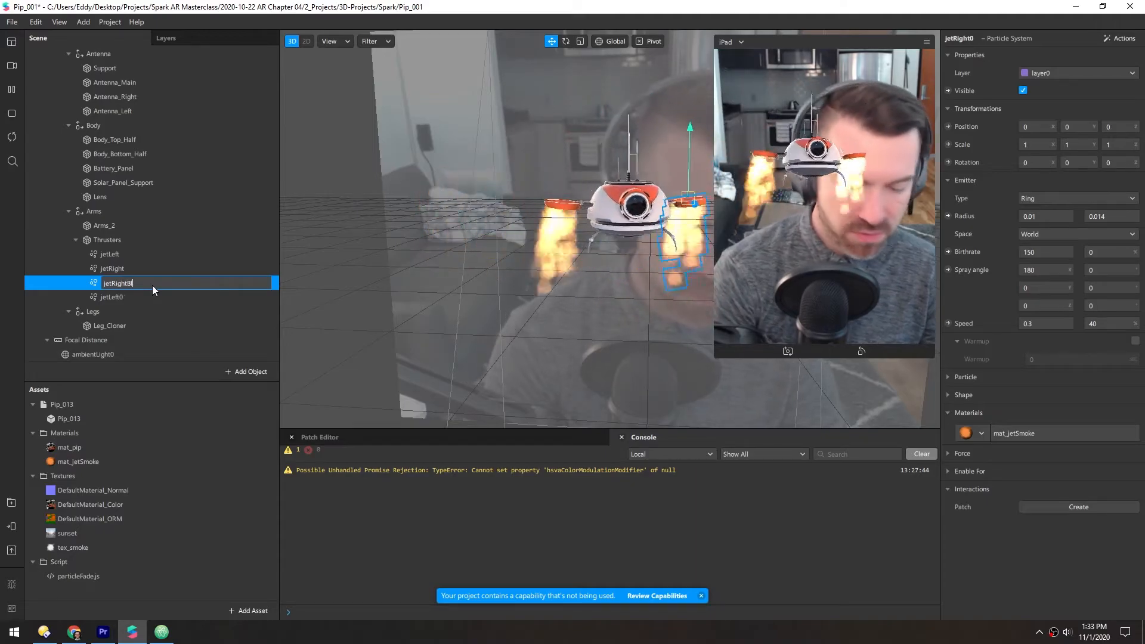
key("Return")
Rename the duplicated left jet emitter jetLeftBlue
left_click(112, 296)
left_click(115, 298)
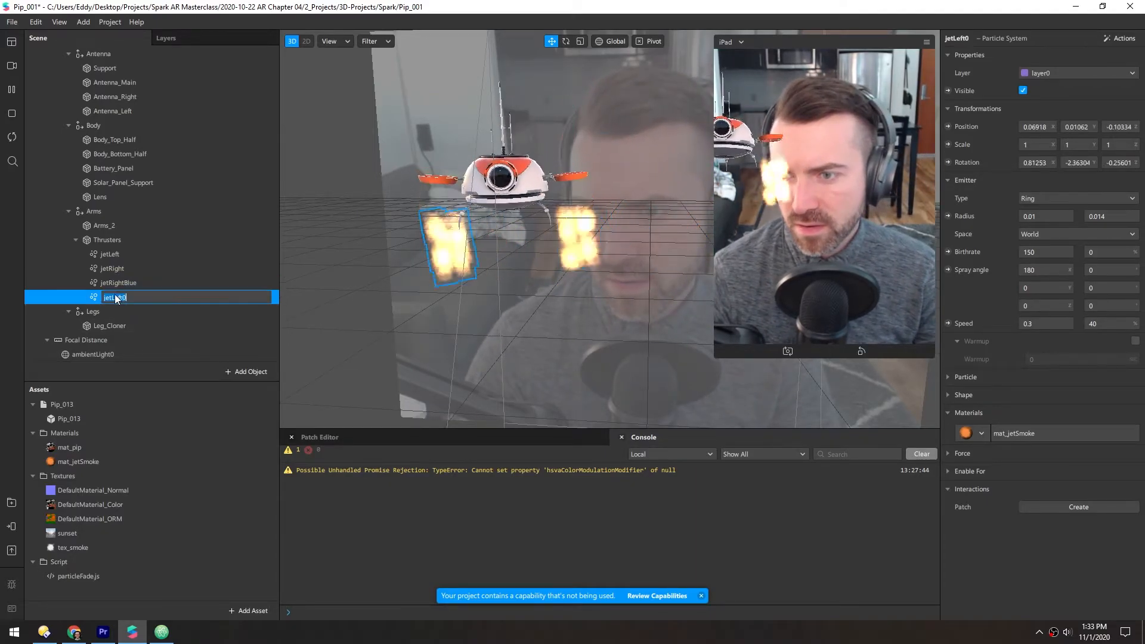
key("BackSpace")
type("Blue")
key("Return")
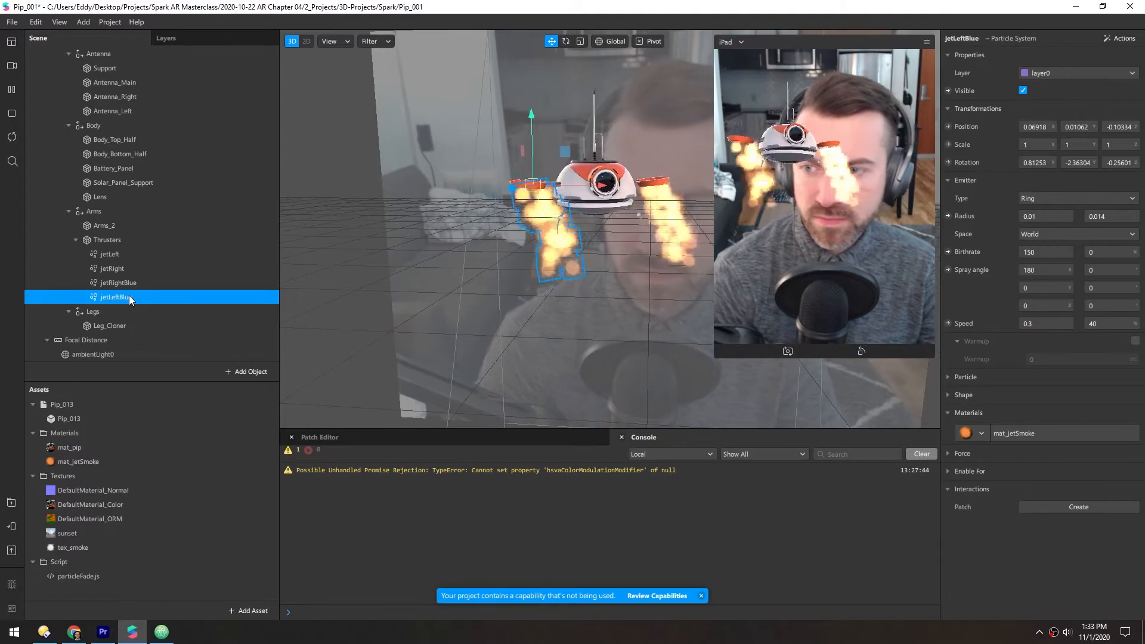
Set the particle scale of jetRightBlue and jetLeftBlue to 0.005
left_click(110, 283)
left_click(114, 296, "shift")
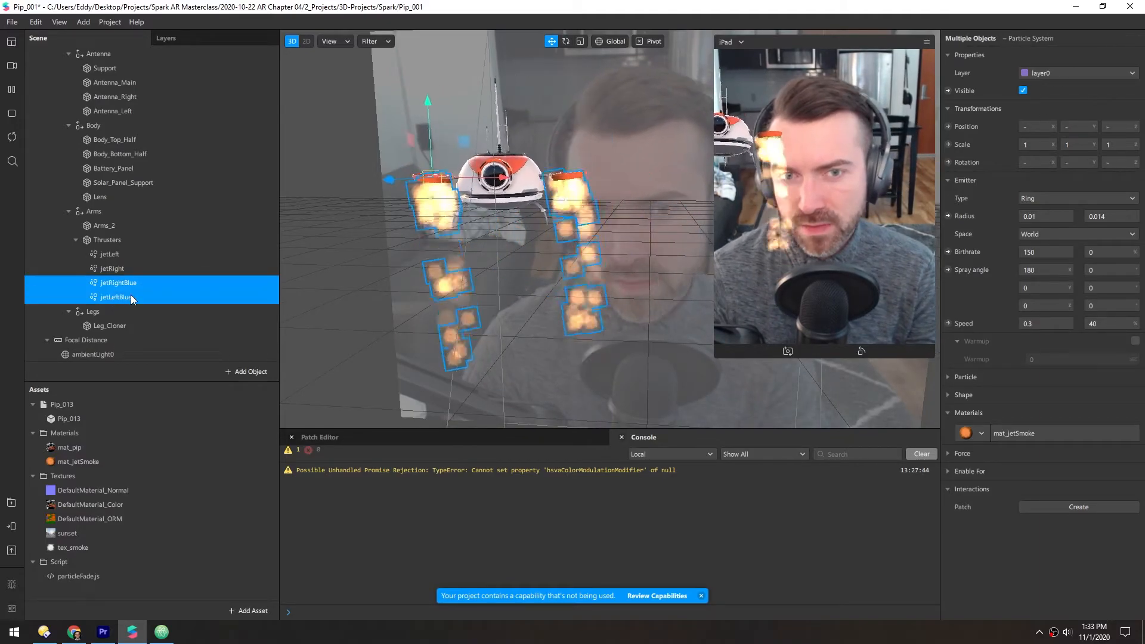
left_click(948, 377)
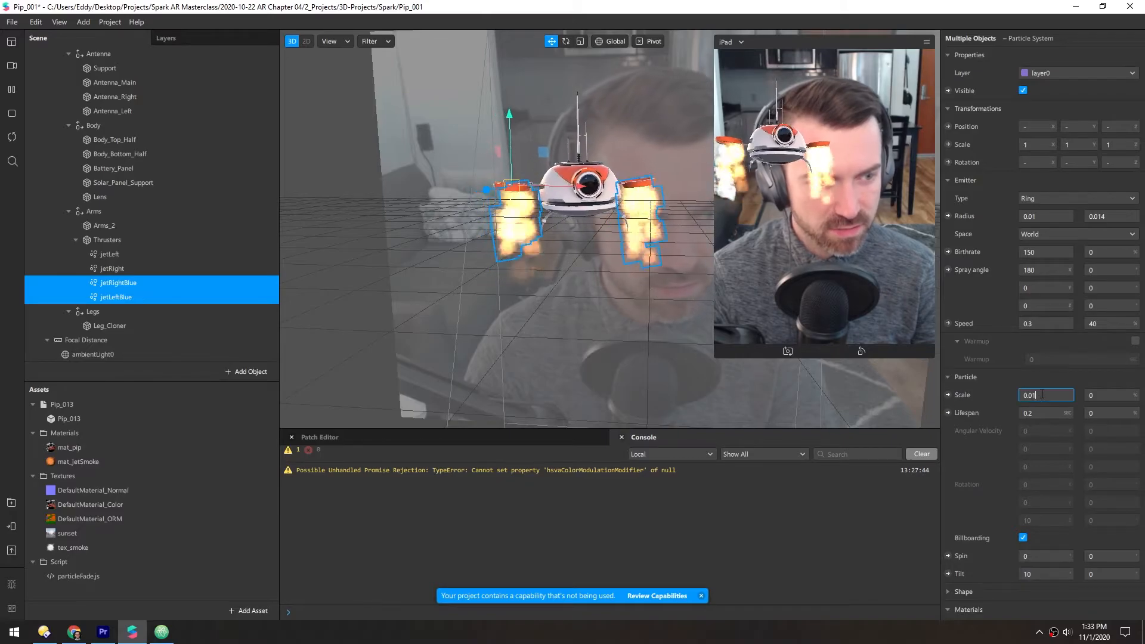
key("BackSpace")
type("05")
key("Return")
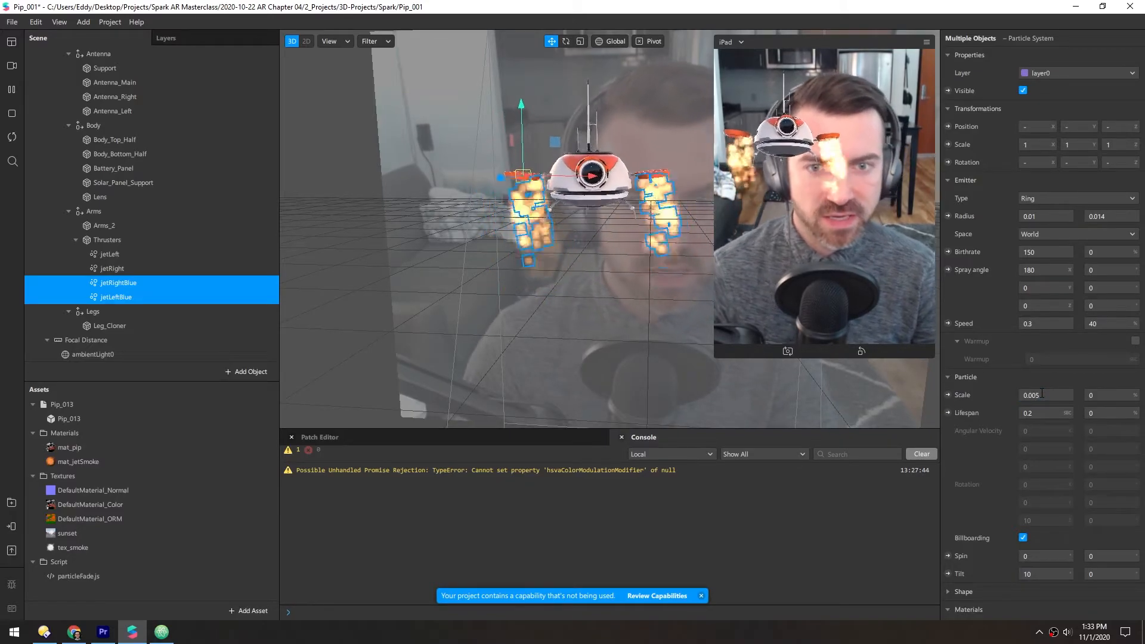
Duplicate the mat_jetSmoke material and rename the copy mat_jetSmokeBlue
double_click(67, 463)
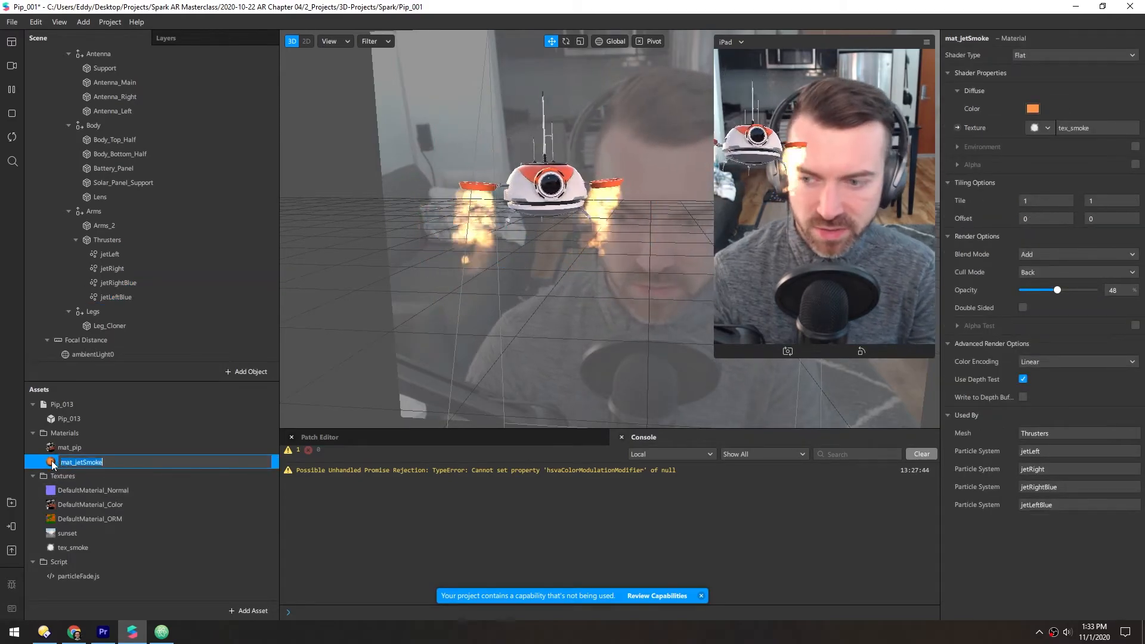
left_click(51, 450)
left_click(51, 463)
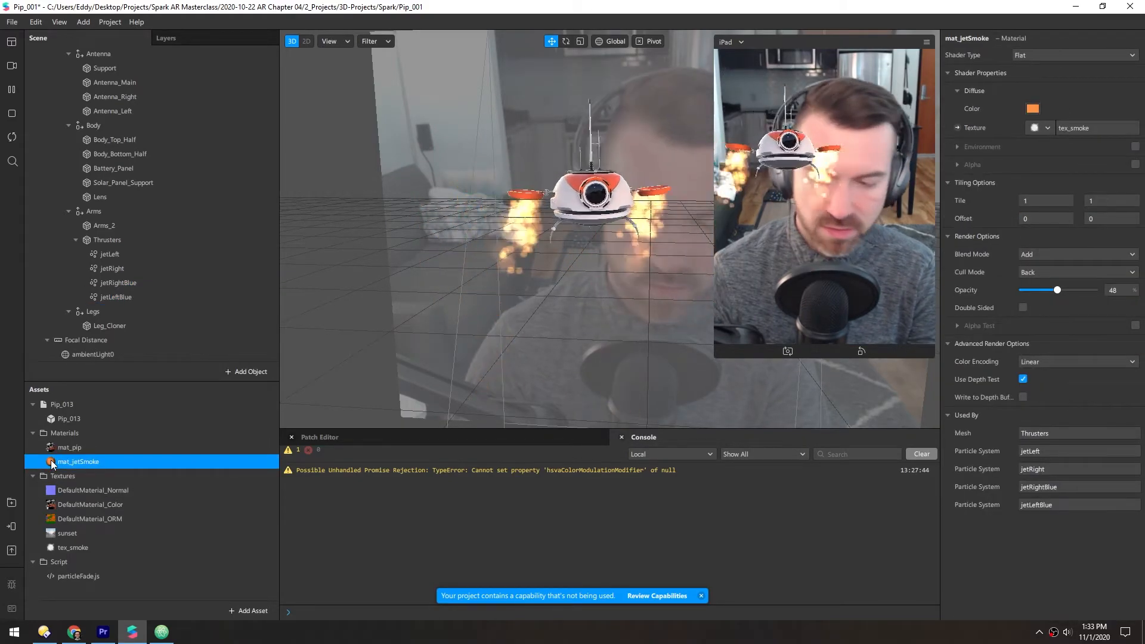
key("ctrl+d")
double_click(83, 478)
left_click(114, 478)
key("BackSpace")
type("Blue")
key("Return")
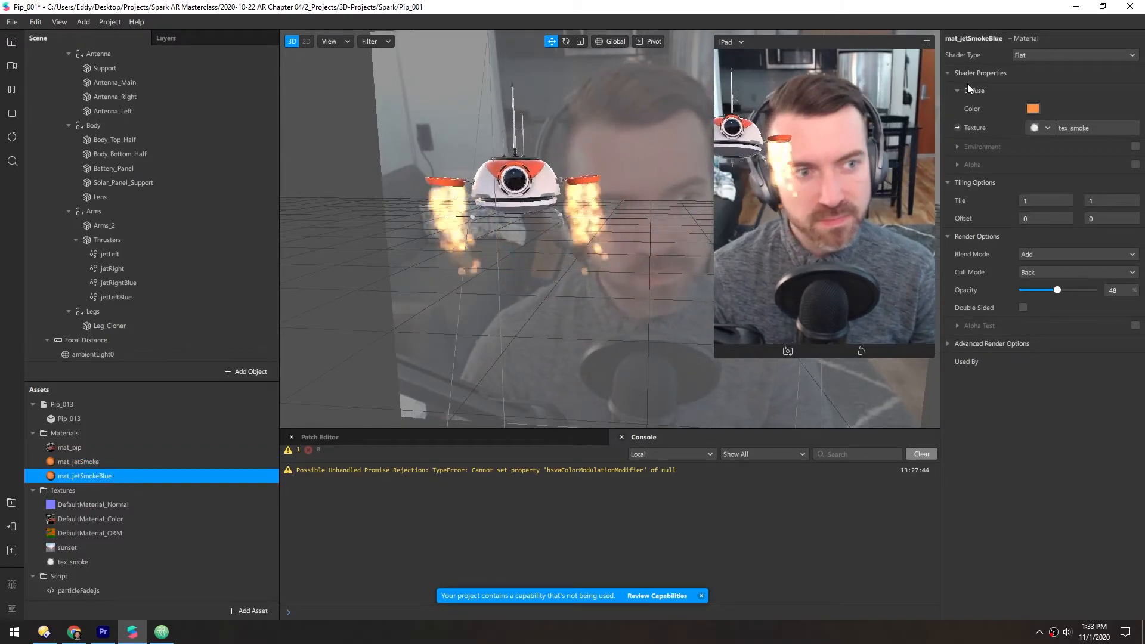
Change the diffuse color of mat_jetSmokeBlue to a bright sky blue
left_click(1032, 109)
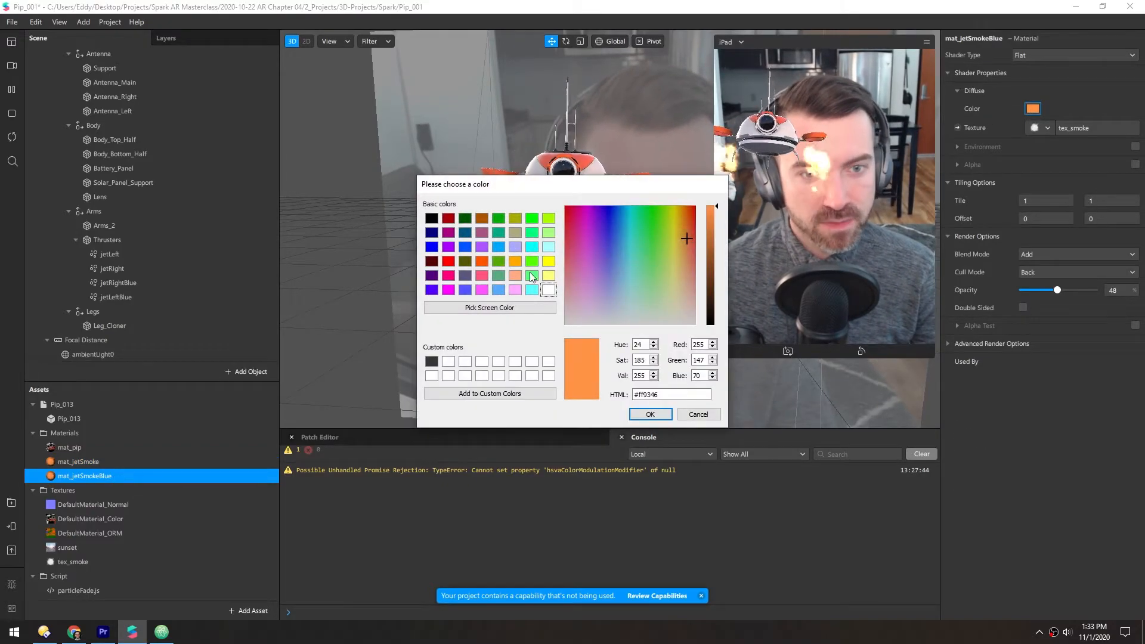
left_click(624, 215)
left_click(649, 414)
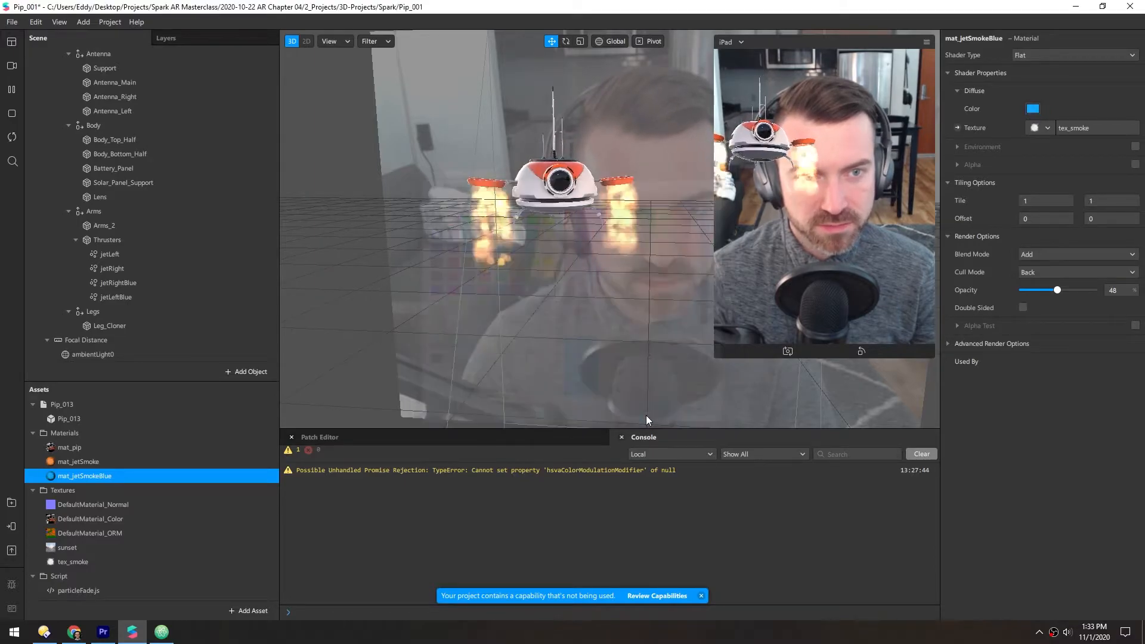
Assign the mat_jetSmokeBlue material to both jetRightBlue and jetLeftBlue
left_click(110, 282)
left_click(120, 298, "ctrl")
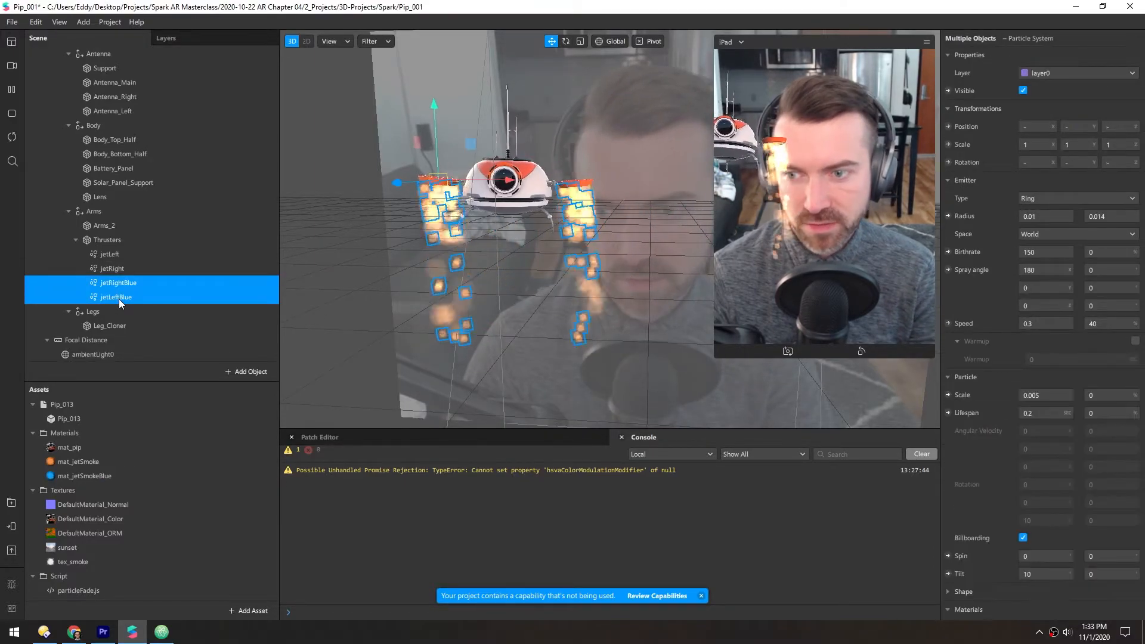
scroll(1035, 199, "down", 2)
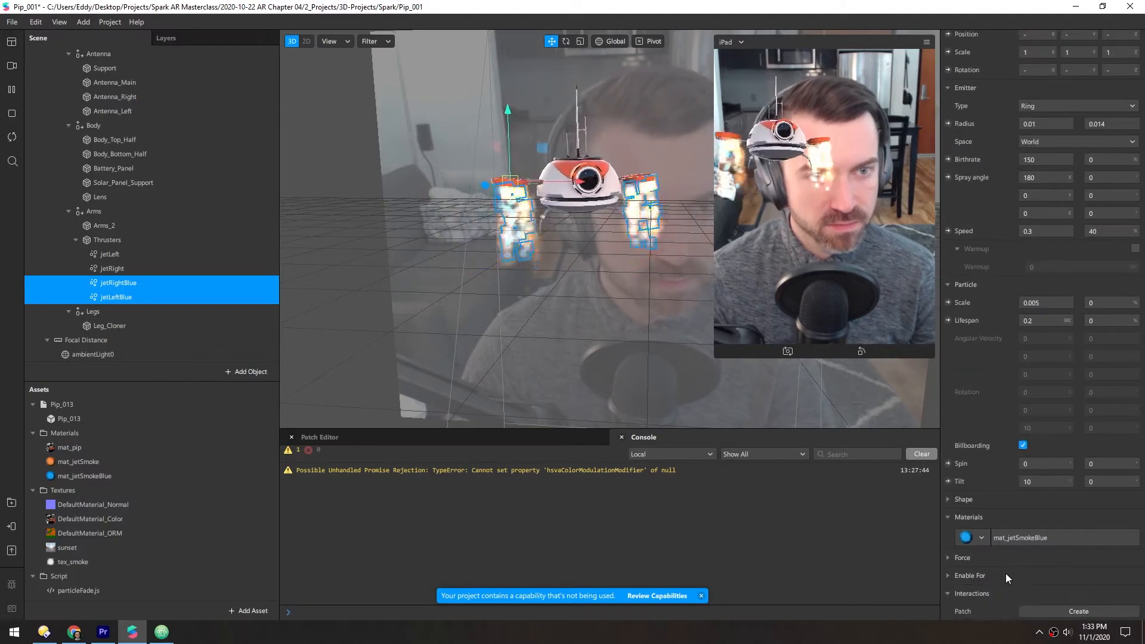
scroll(520, 204, "up", 5)
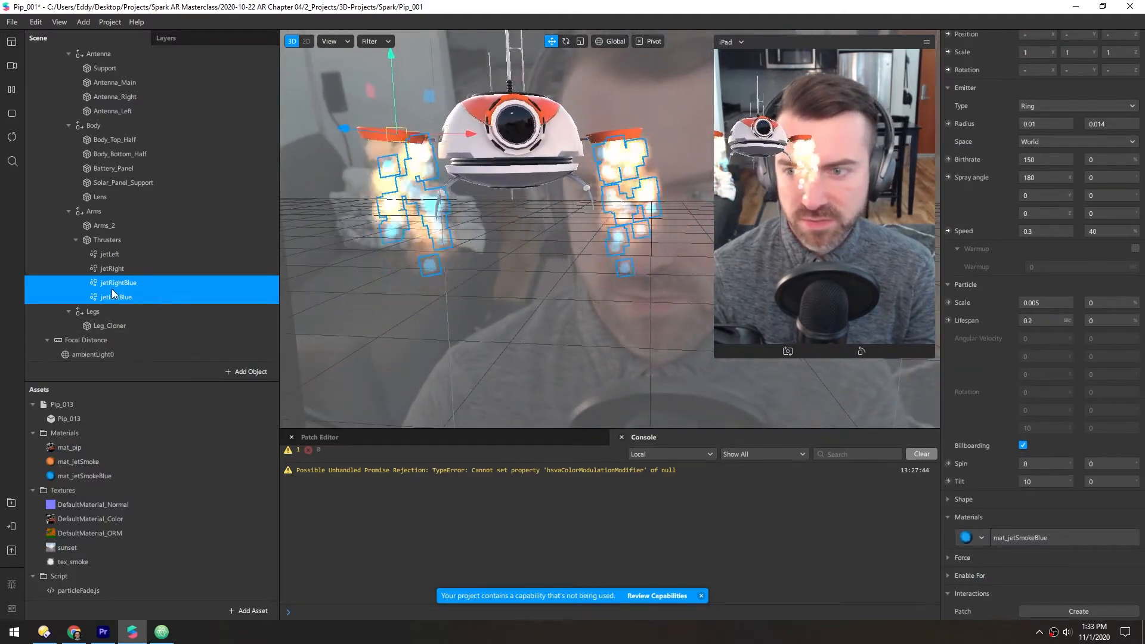
Switch to particleFade.js in Atom and paste two copies of the jetRight emitter block at the end of the script
left_click(60, 591)
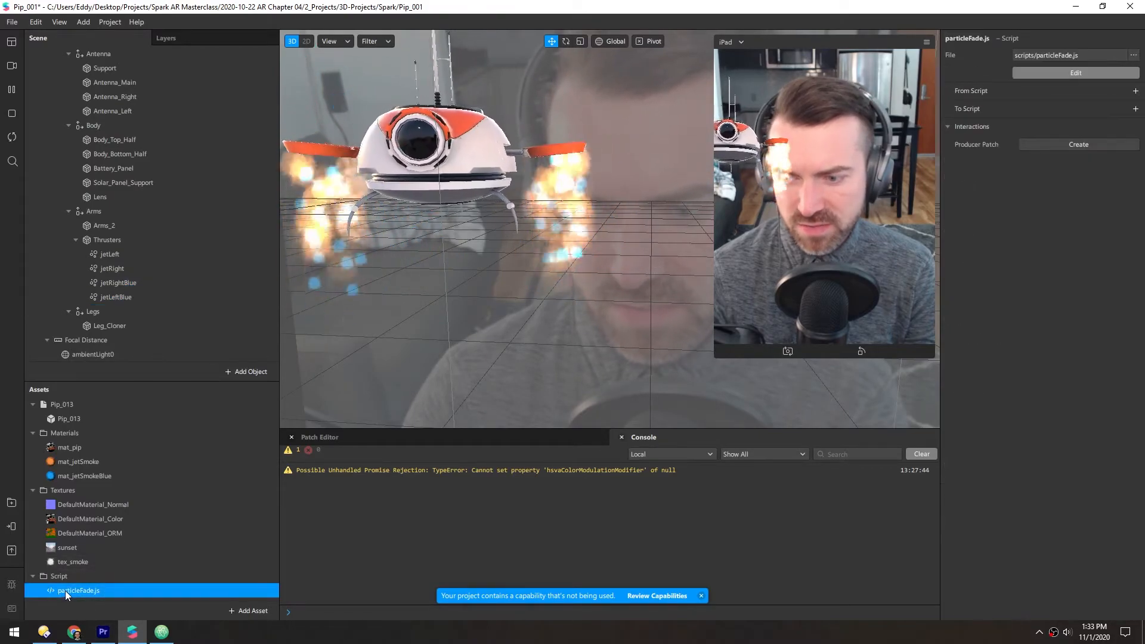
left_click(161, 632)
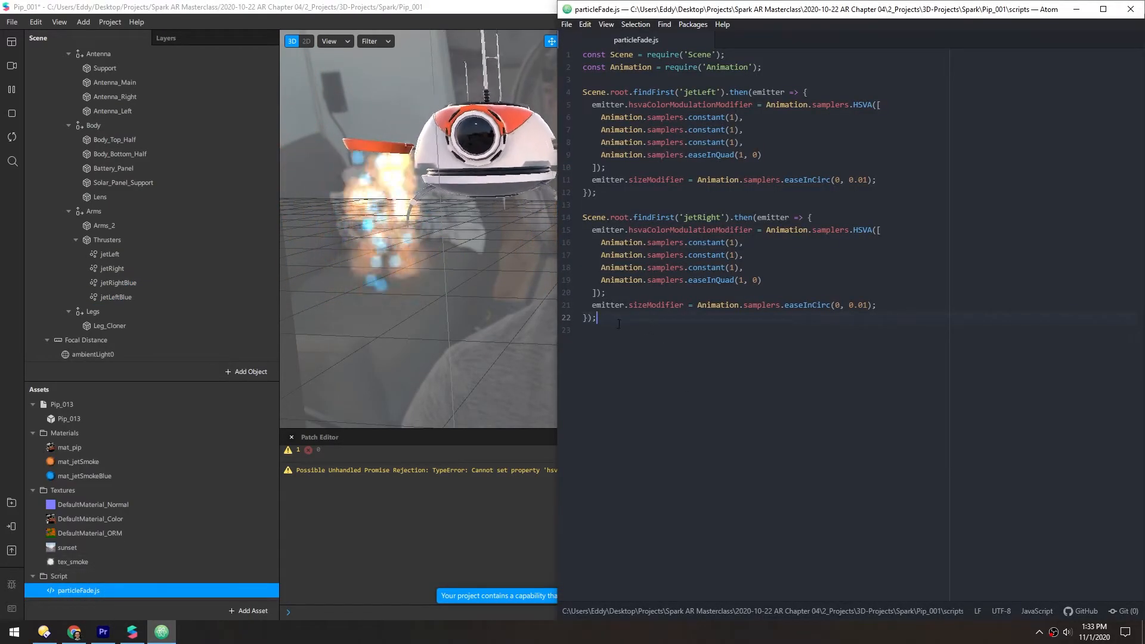
left_click_drag(604, 322, 559, 212)
key("ctrl+c")
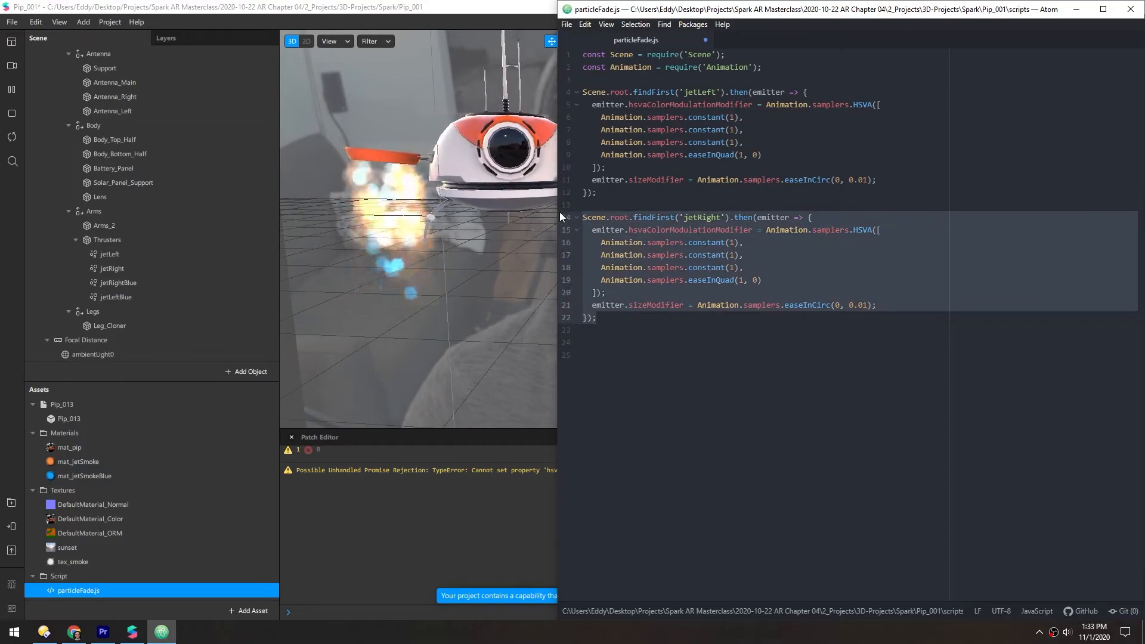
left_click(598, 358)
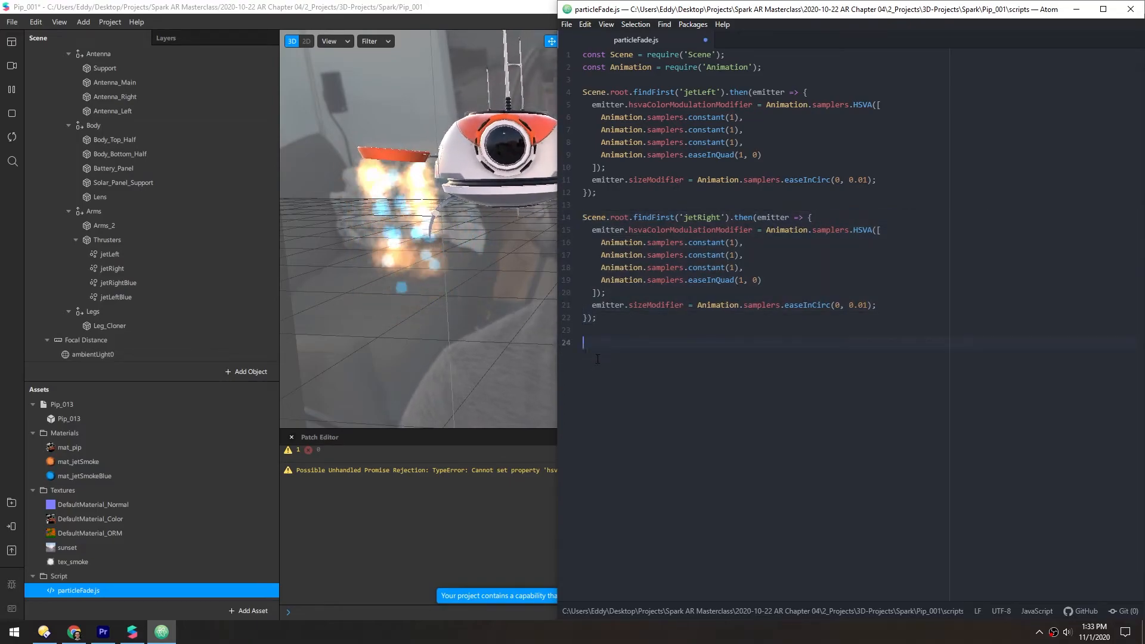
key("ctrl+v")
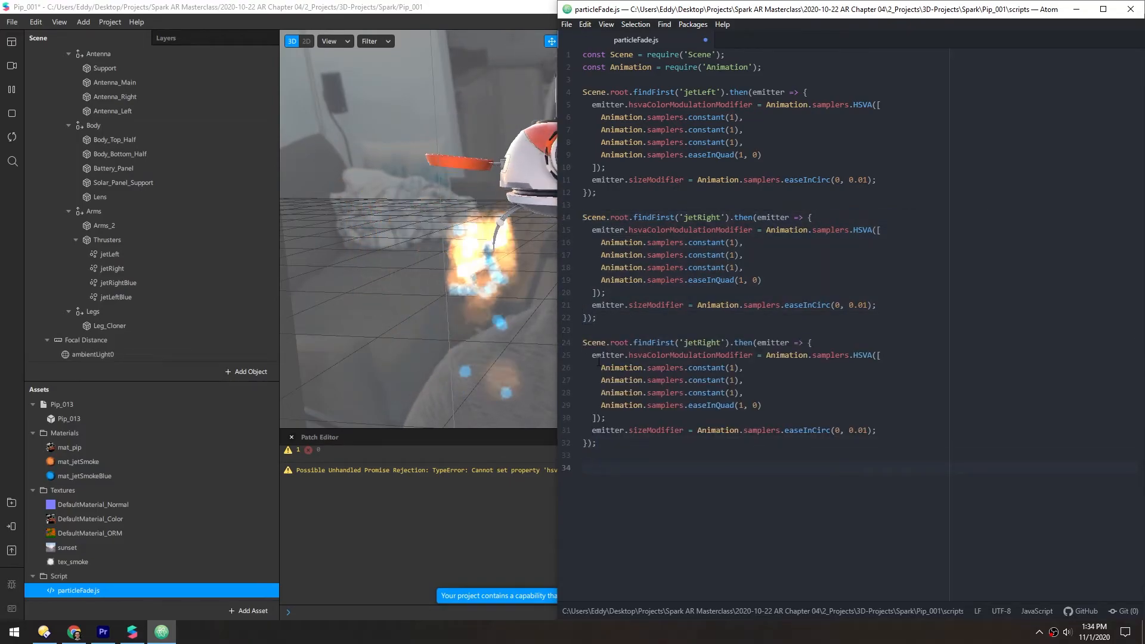
key("ctrl+v")
Change the emitter name in both pasted blocks to jetRightBlue, save the script and return to Spark AR
left_click(721, 344)
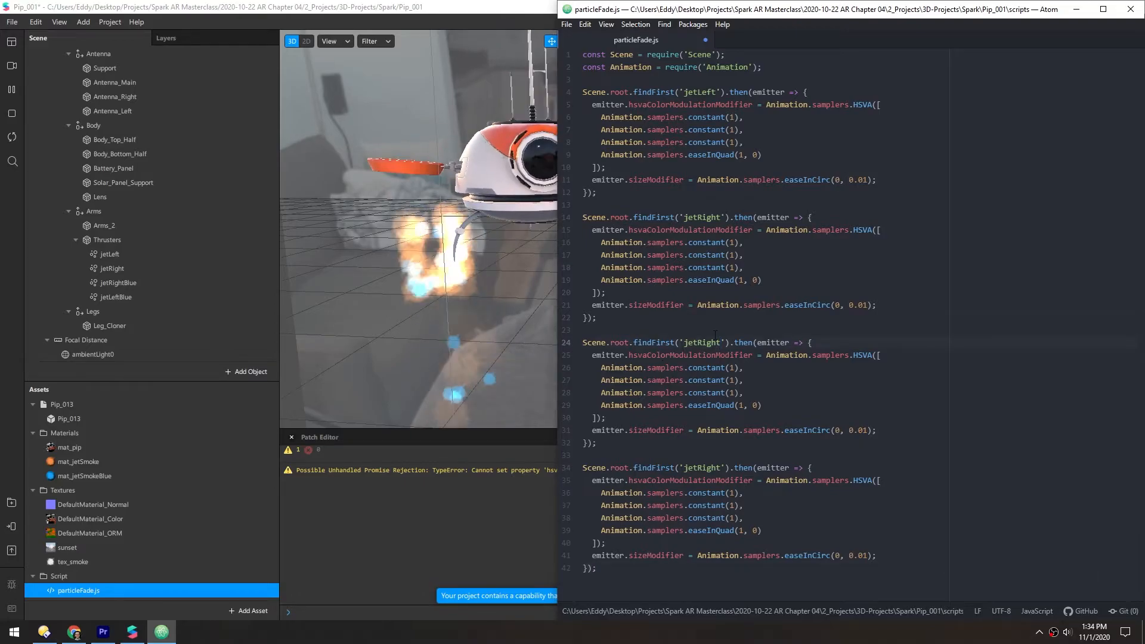
type("Blue")
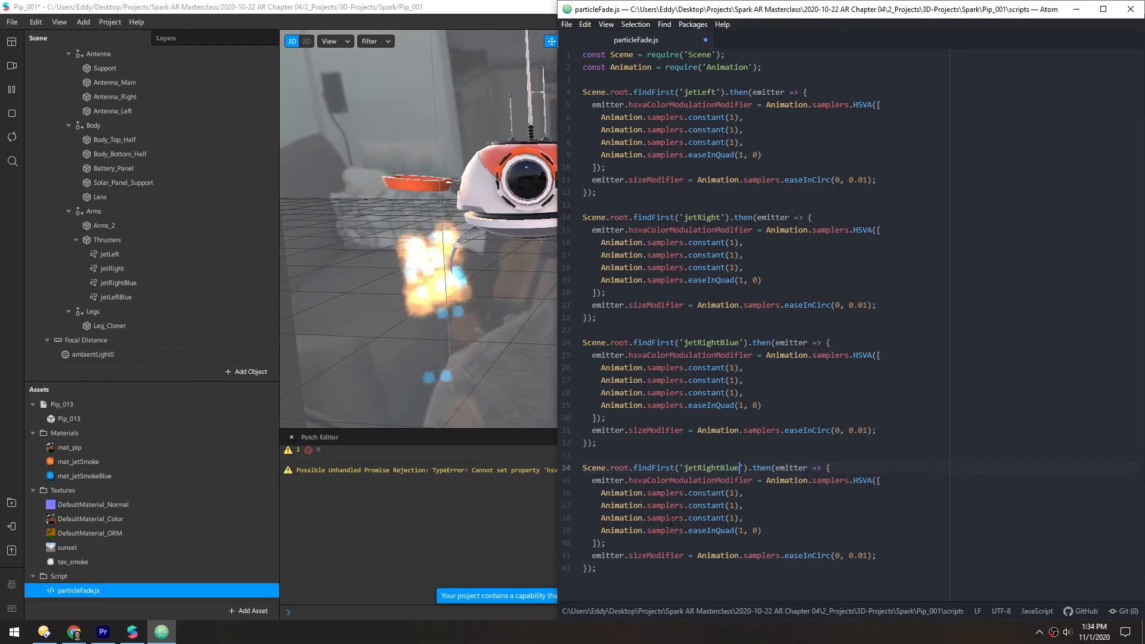
key("ctrl+s")
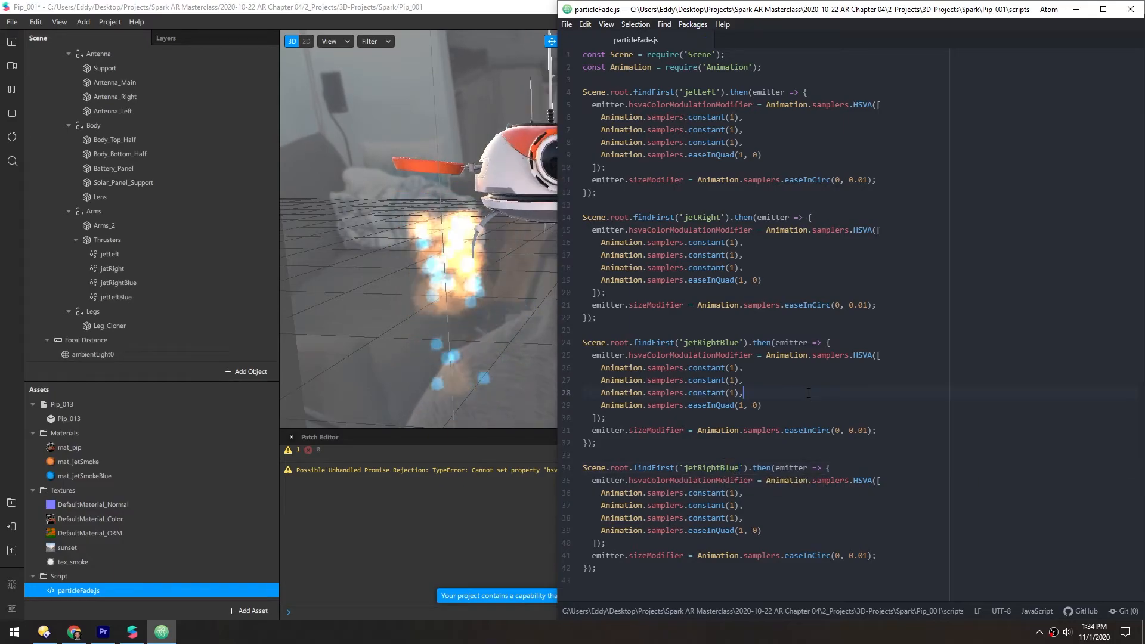
left_click(1077, 9)
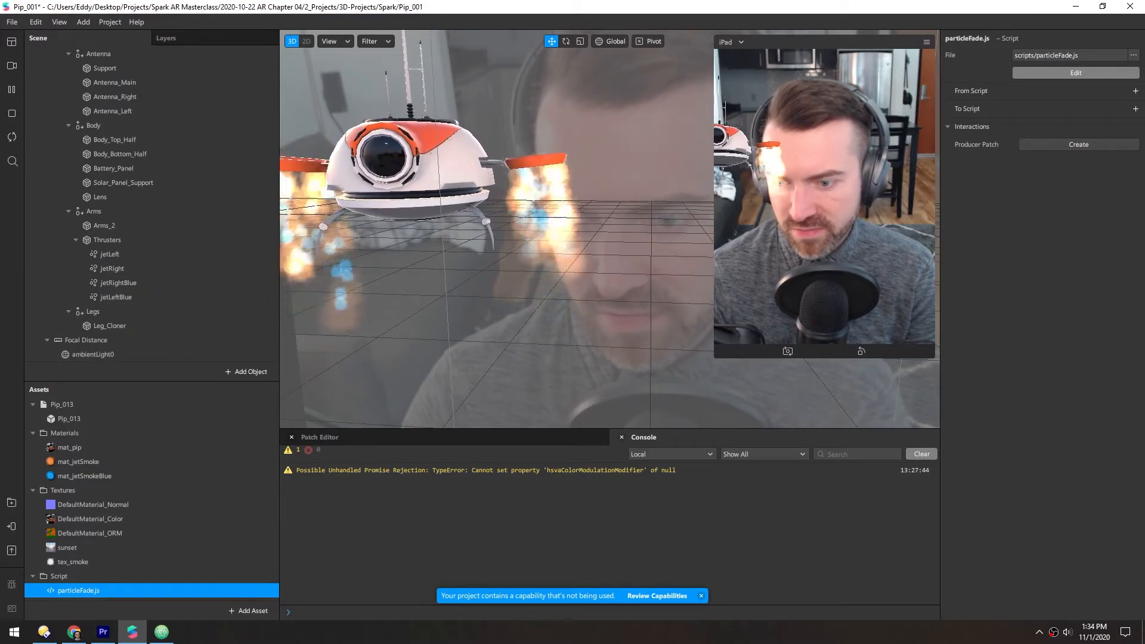
key("alt+Tab")
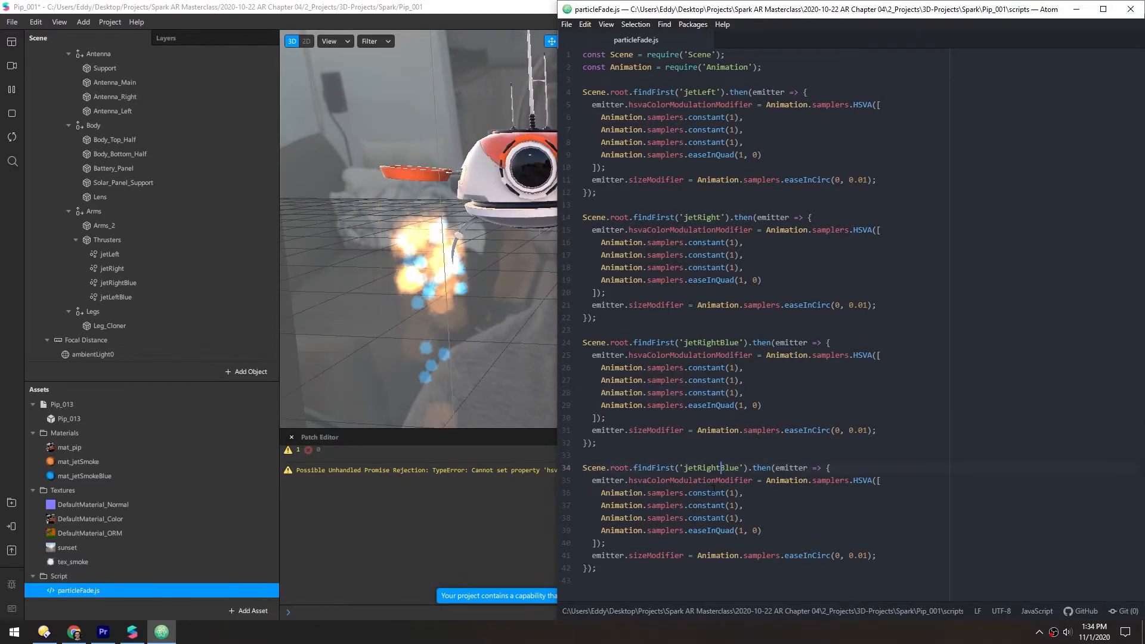
key("alt+Tab")
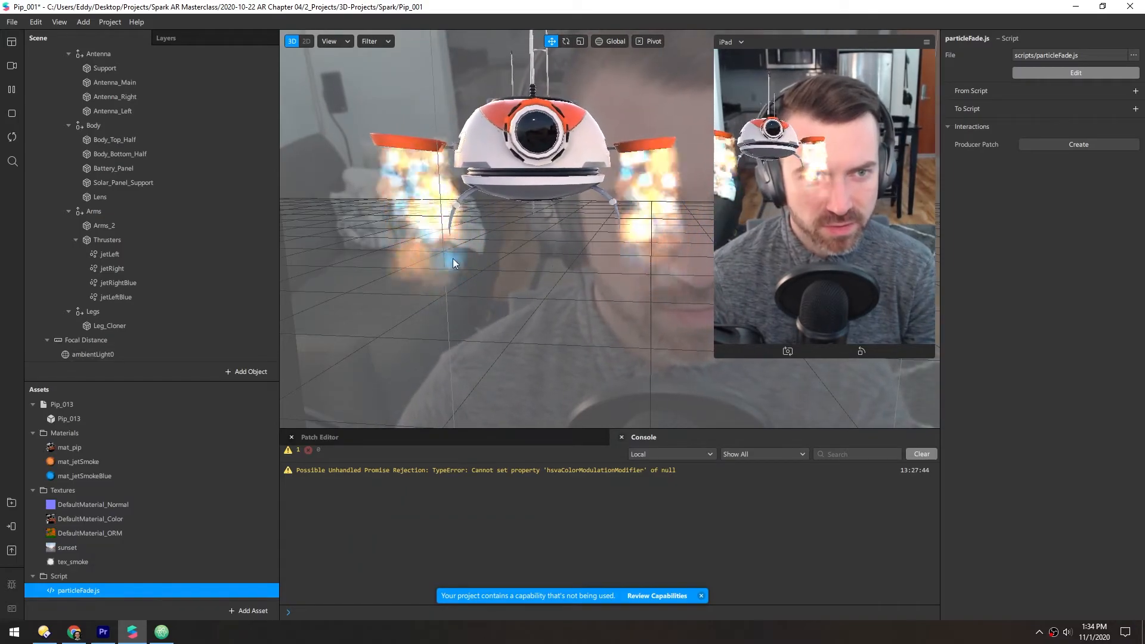
Set the ring emitter radius of both blue jets to 0.008 inner and 0.01 outer
left_click(93, 283)
left_click(95, 296, "shift")
left_click(1054, 216)
type("0.008")
key("Return")
left_click(1121, 217)
type("0.01")
key("Return")
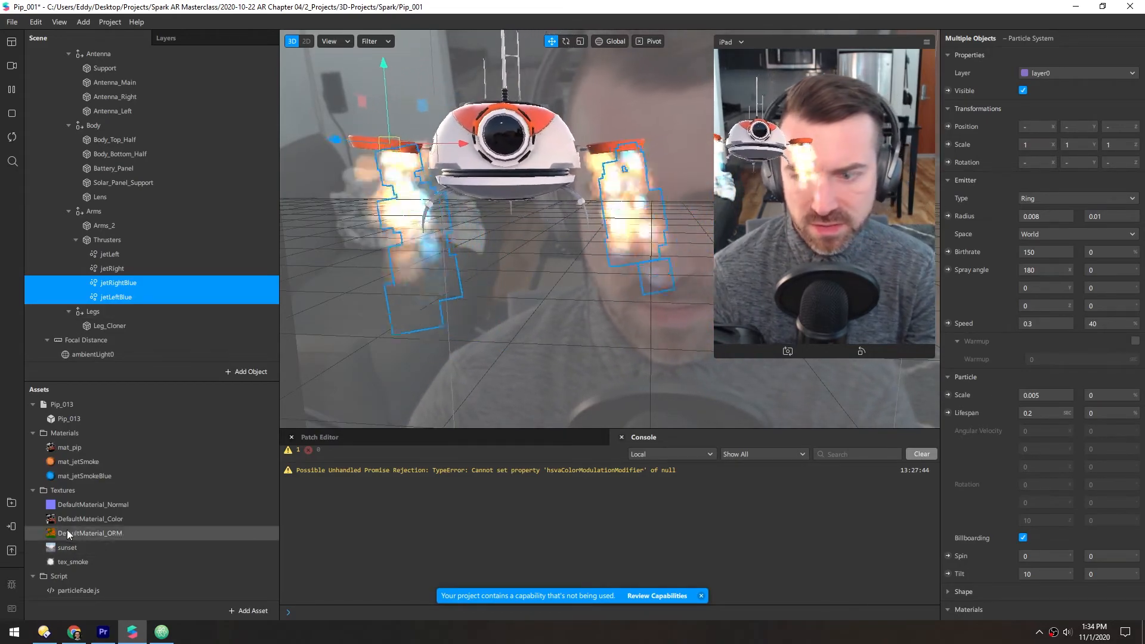
Raise the opacity of mat_jetSmokeBlue to about 71% and lower the opacity of mat_jetSmoke to 25%
left_click(50, 475)
left_click_drag(1057, 290, 1069, 290)
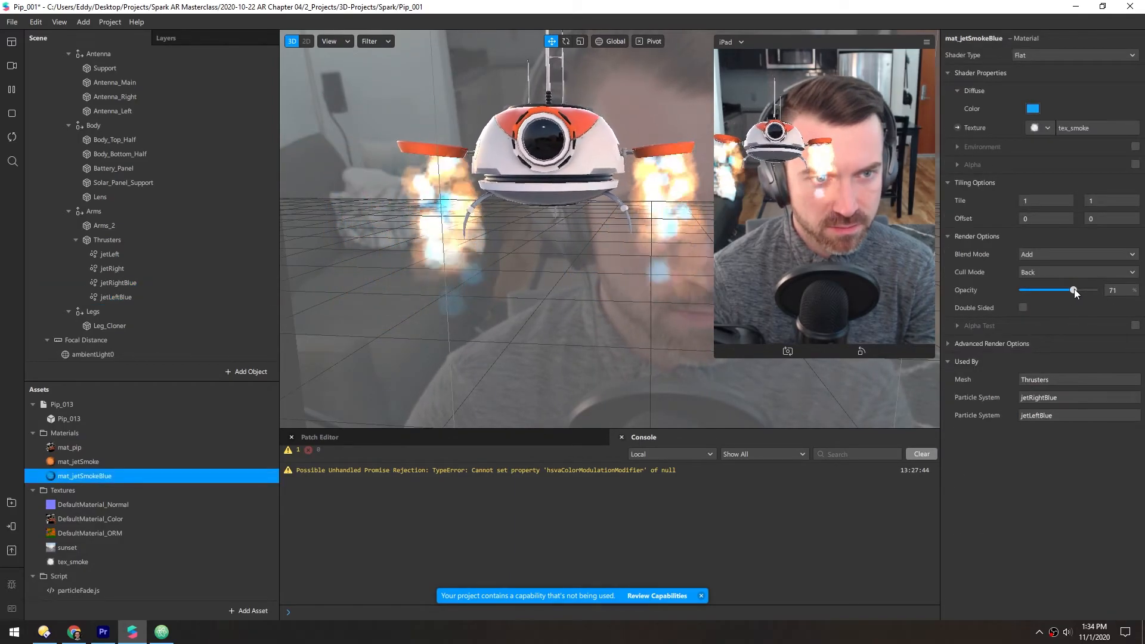
left_click(69, 463)
left_click_drag(1051, 291, 1040, 289)
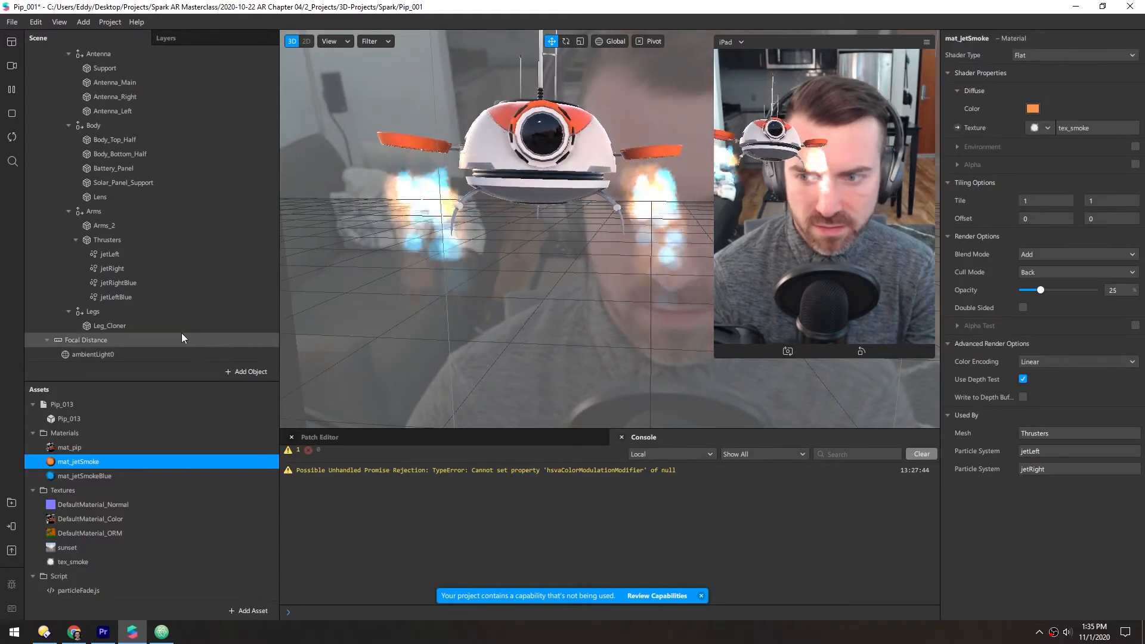
Set the birthrate of jetRightBlue and jetLeftBlue to 300
left_click(95, 284)
left_click(94, 297, "shift")
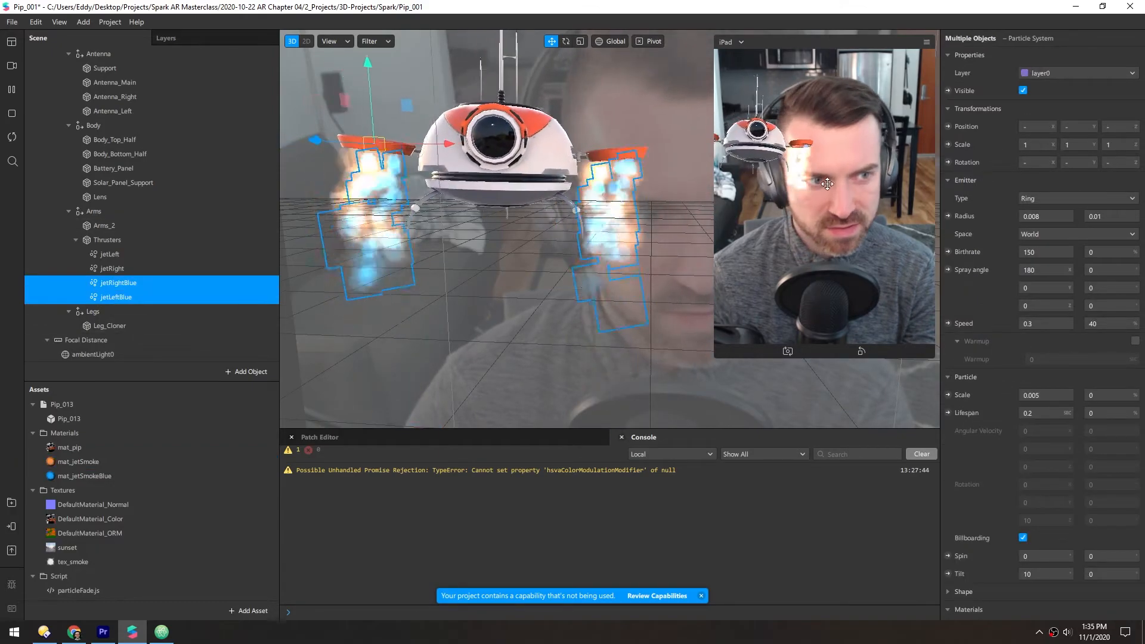
left_click(1064, 252)
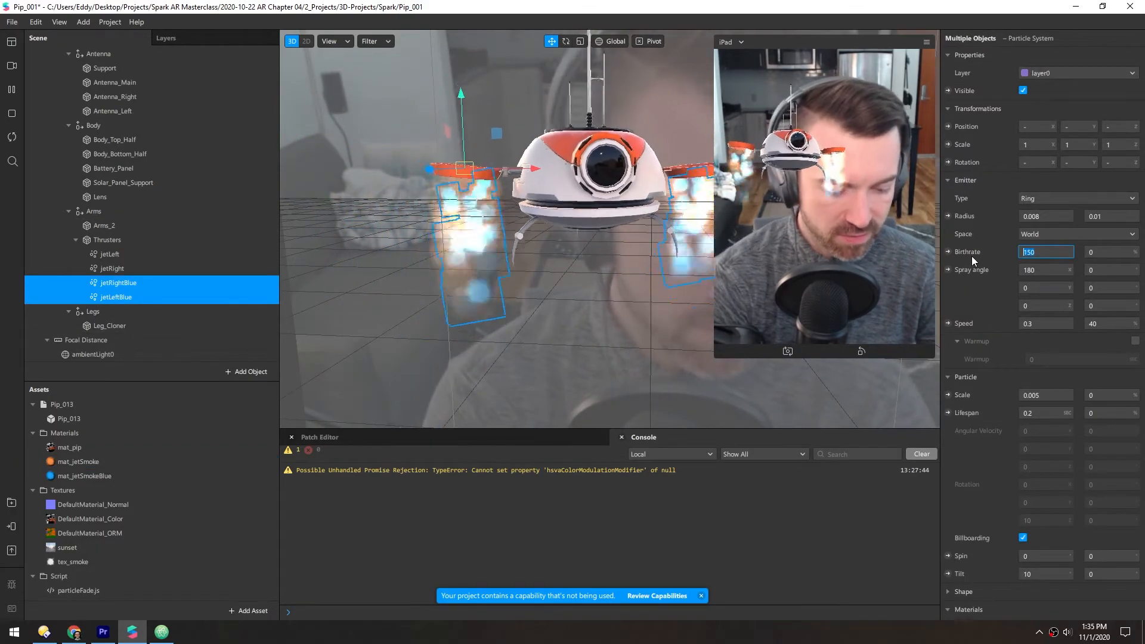
type("300")
key("Return")
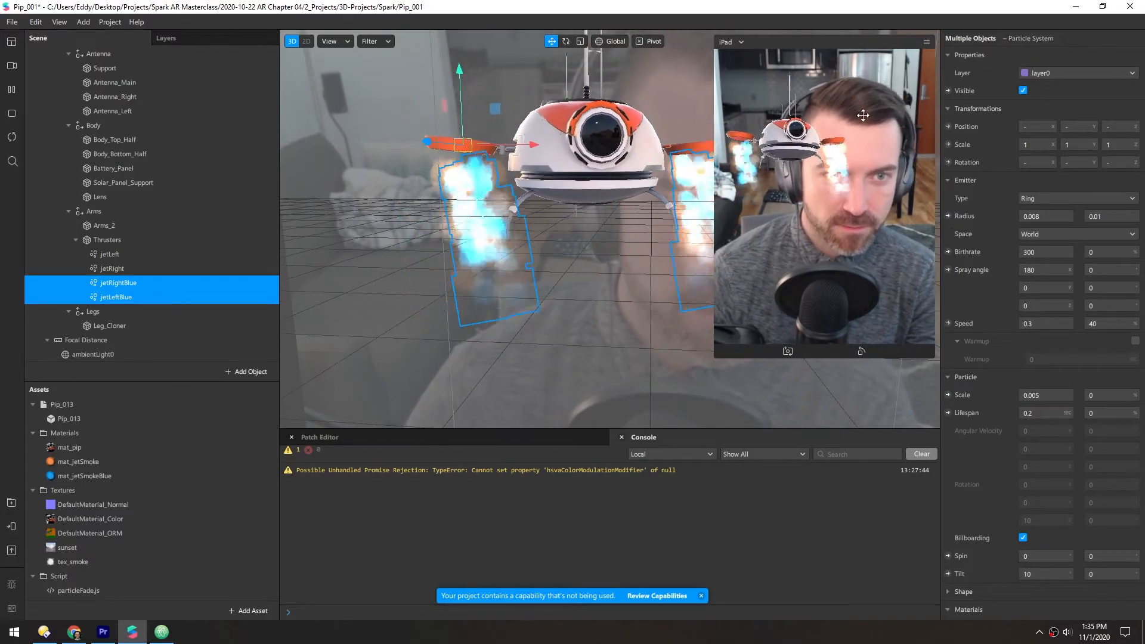
Set the particle scale of jetRightBlue and jetLeftBlue to 0.008
scroll(416, 229, "down", 5)
left_click(550, 234)
right_click_drag(550, 234, 516, 179)
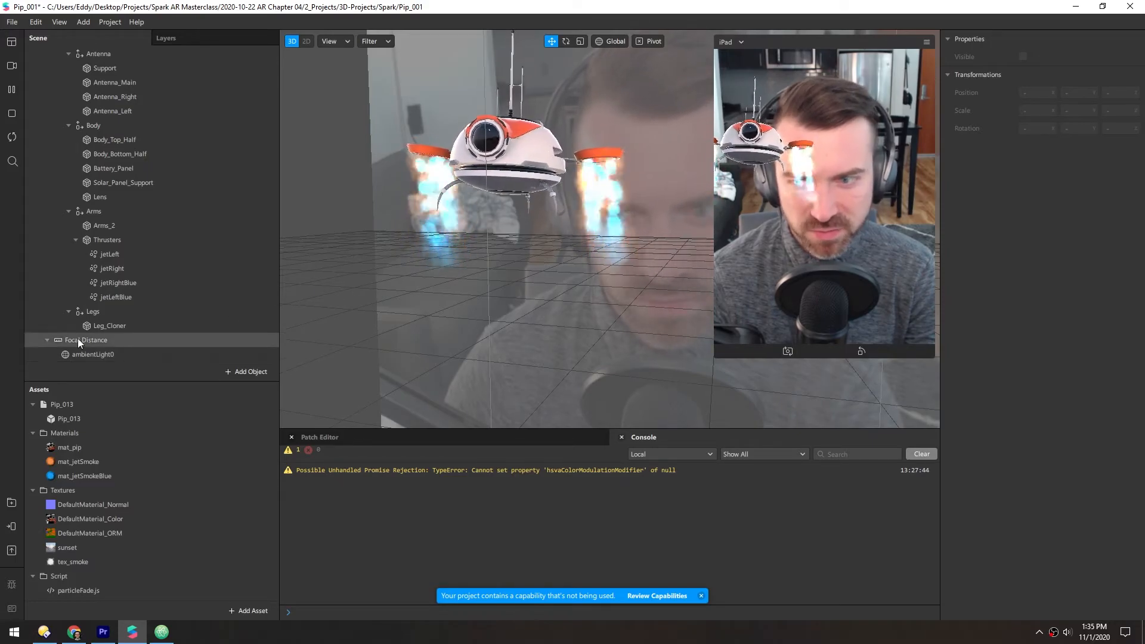
left_click(109, 284)
left_click(116, 297, "shift")
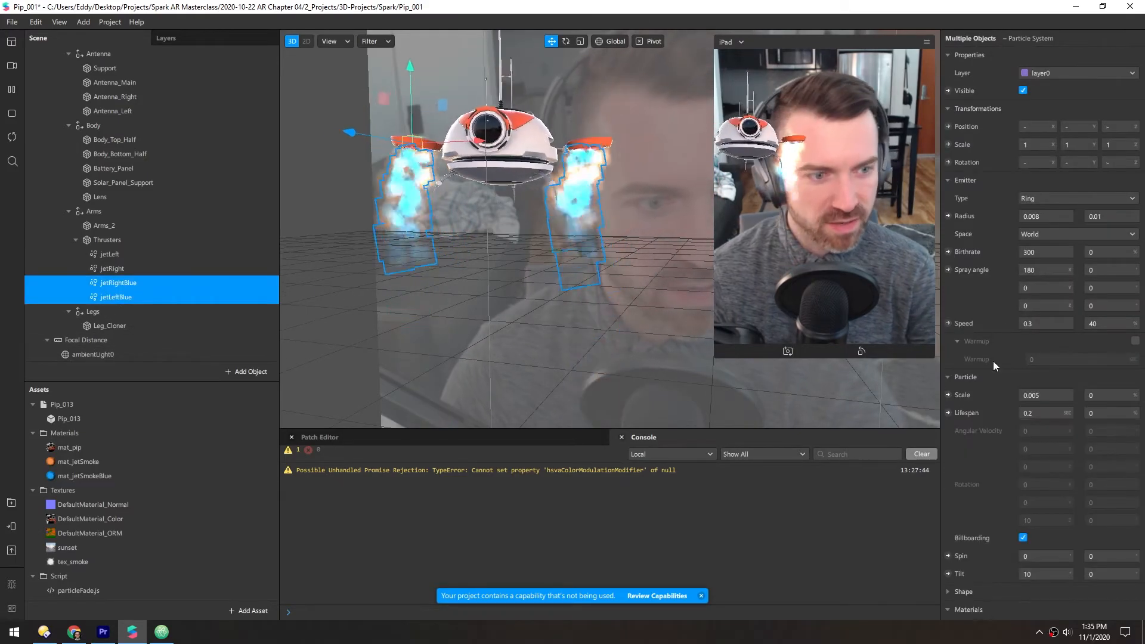
left_click(1054, 397)
type("0.008")
key("Return")
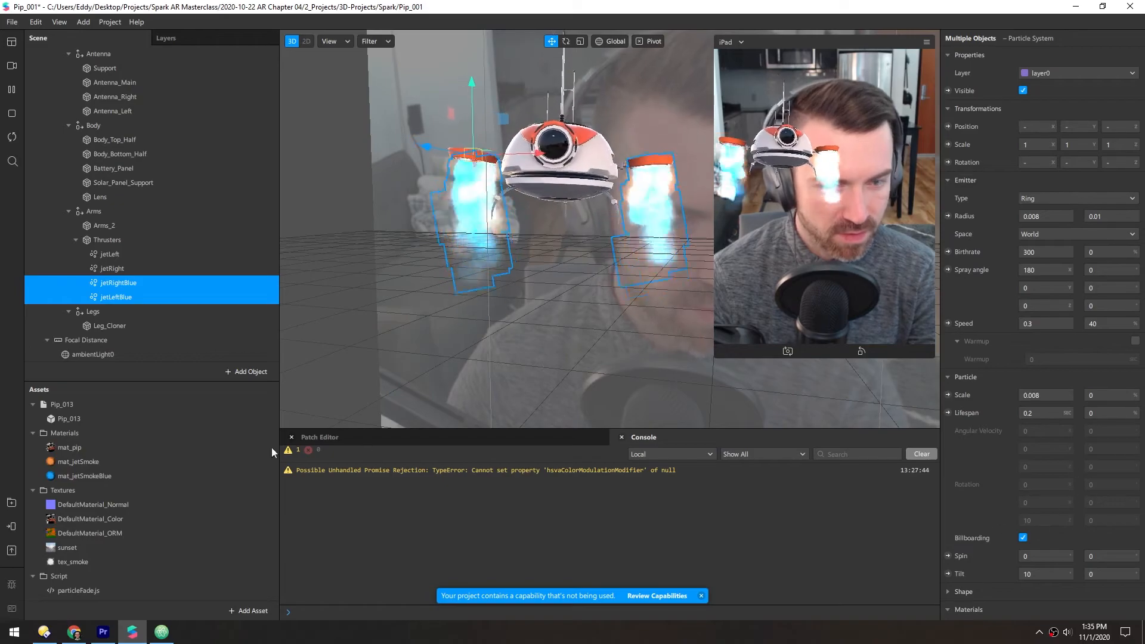
Lower the opacity of the mat_jetSmokeBlue material to 12%
left_click(50, 476)
mouse_move(1052, 289)
left_mouse_down()
mouse_move(1073, 291)
mouse_move(1030, 289)
left_mouse_up()
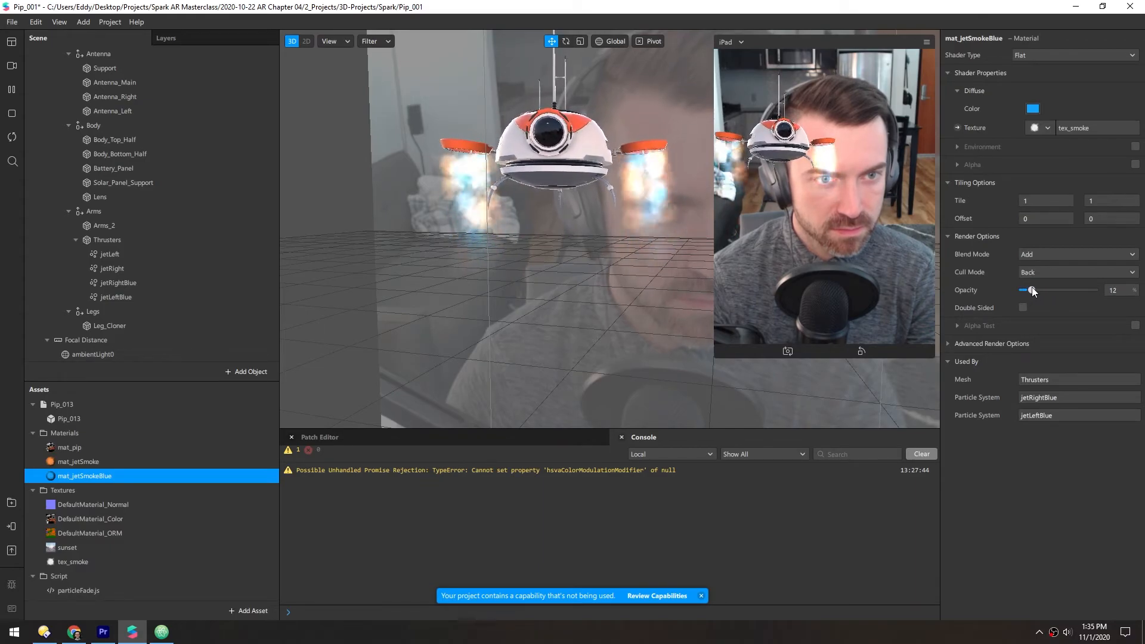
left_click_drag(595, 217, 331, 171)
left_click_drag(544, 185, 589, 170)
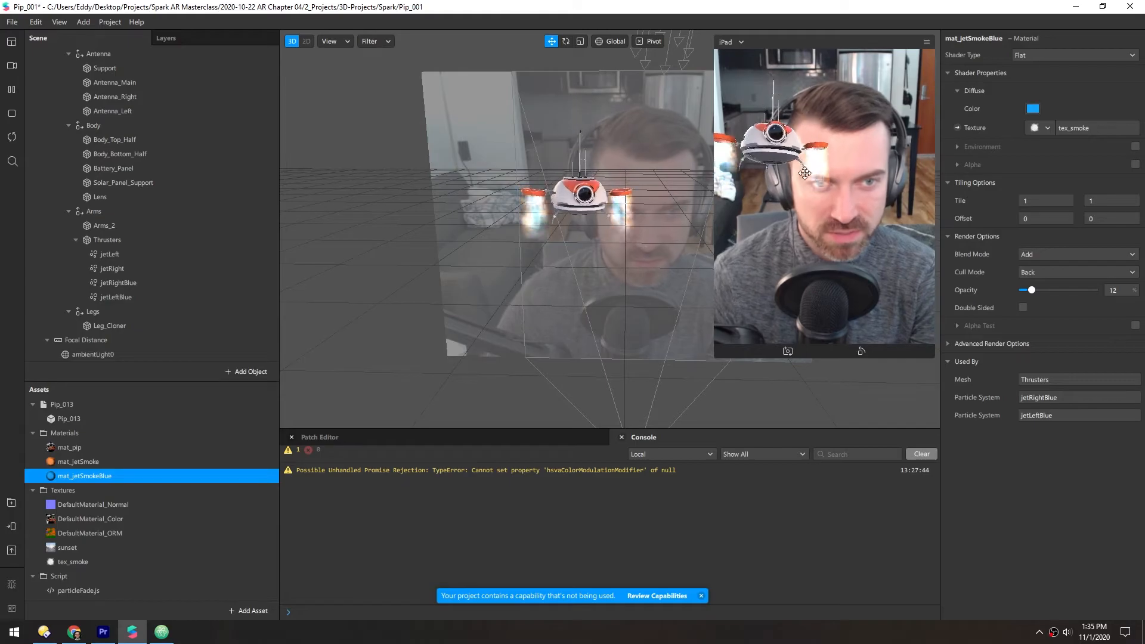
Set the emitter space of all four jet particle systems to Local
left_click(93, 254)
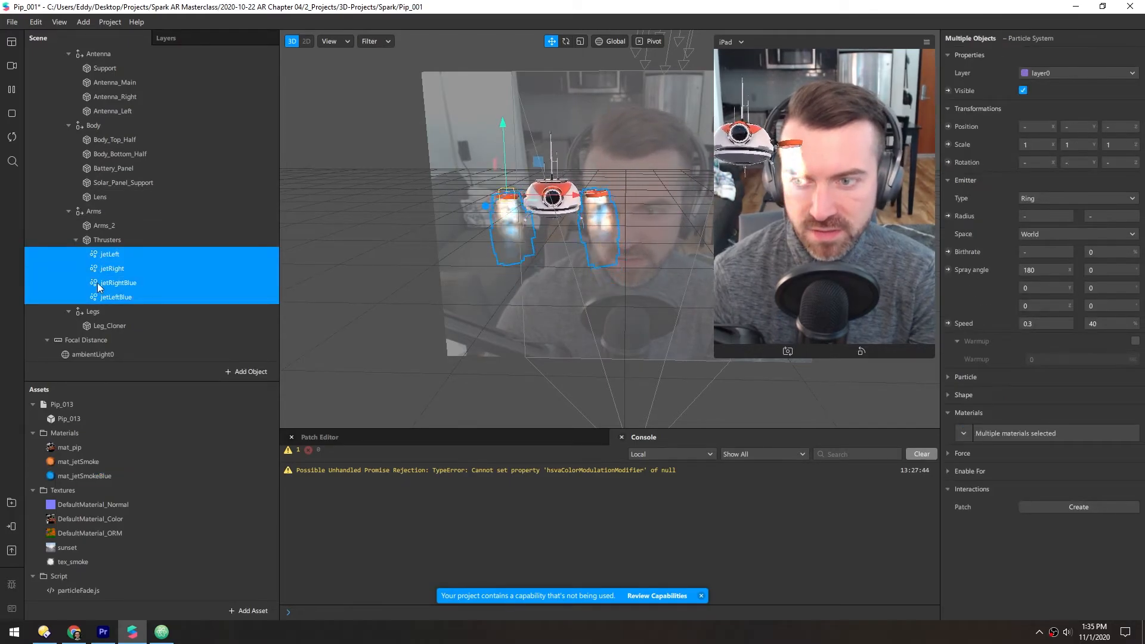
left_click(1027, 234)
left_click(1035, 247)
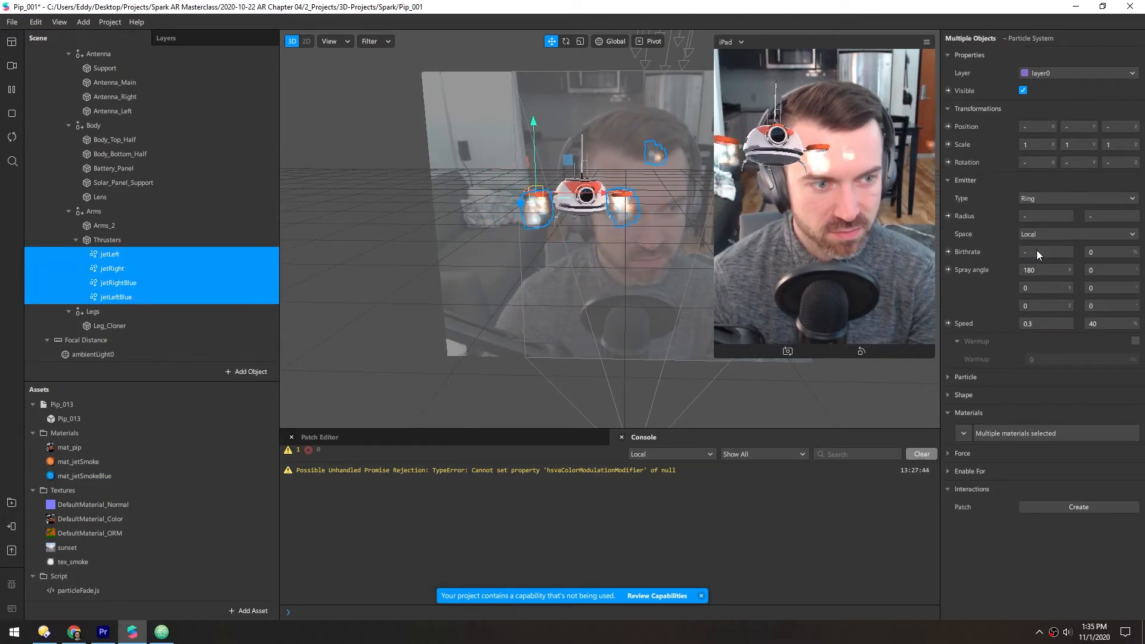
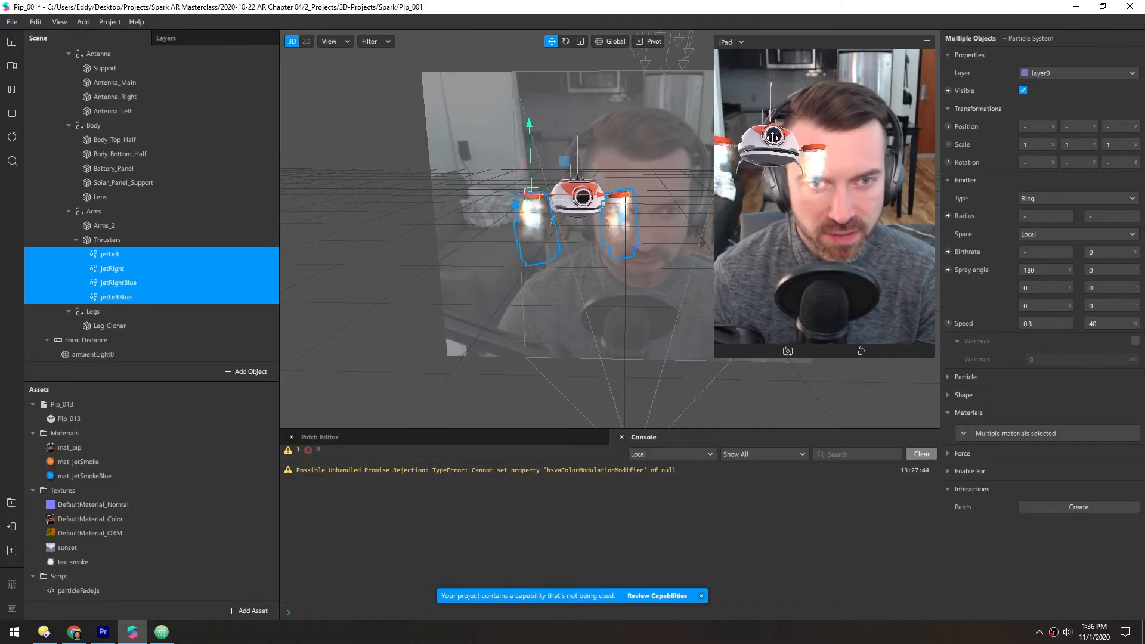
Enlarge the Patch Editor and make room in it by moving the nullObject0 rotation patch and shrinking the device preview
left_click(401, 435)
left_click_drag(400, 429, 364, 184)
left_click_drag(474, 255, 676, 442)
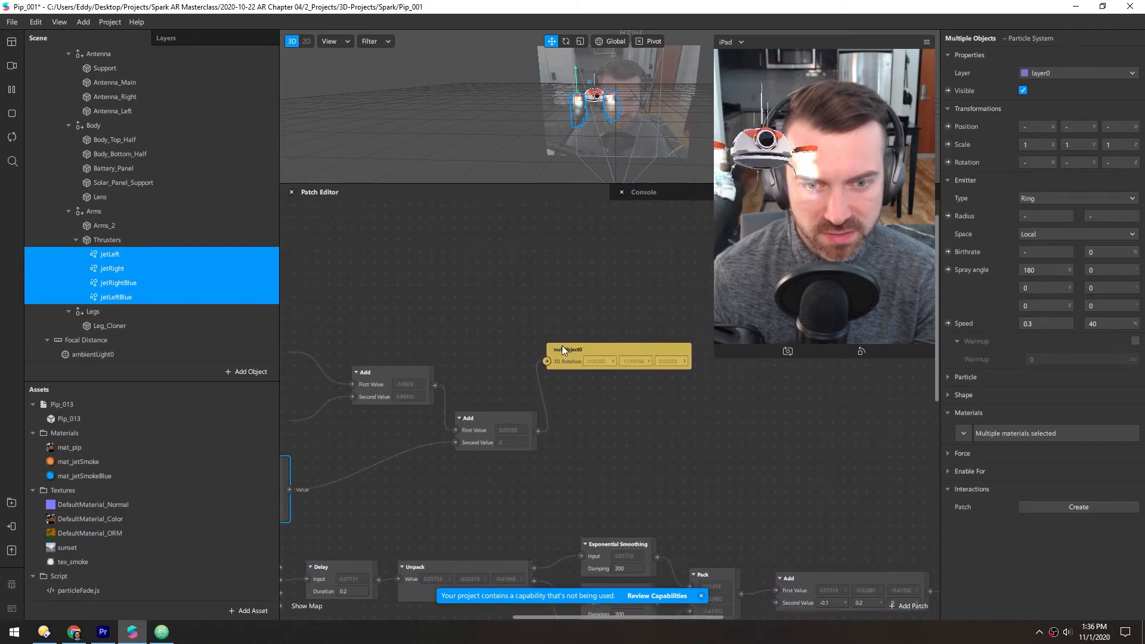
left_click_drag(739, 354, 740, 219)
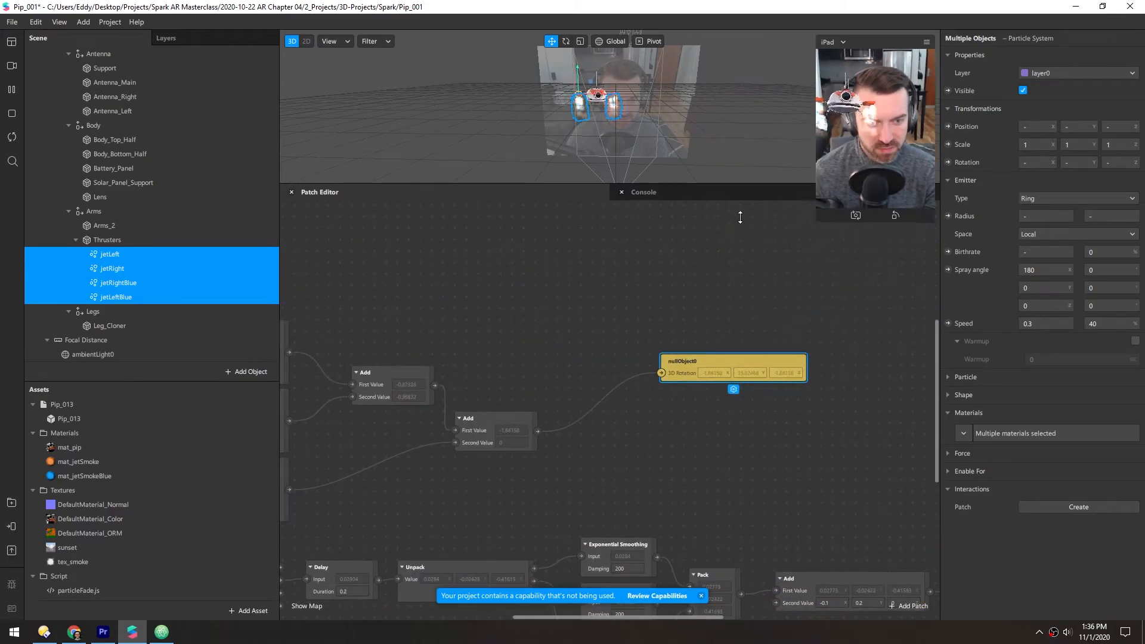
left_click_drag(506, 295, 595, 308)
scroll(595, 307, "down", 3)
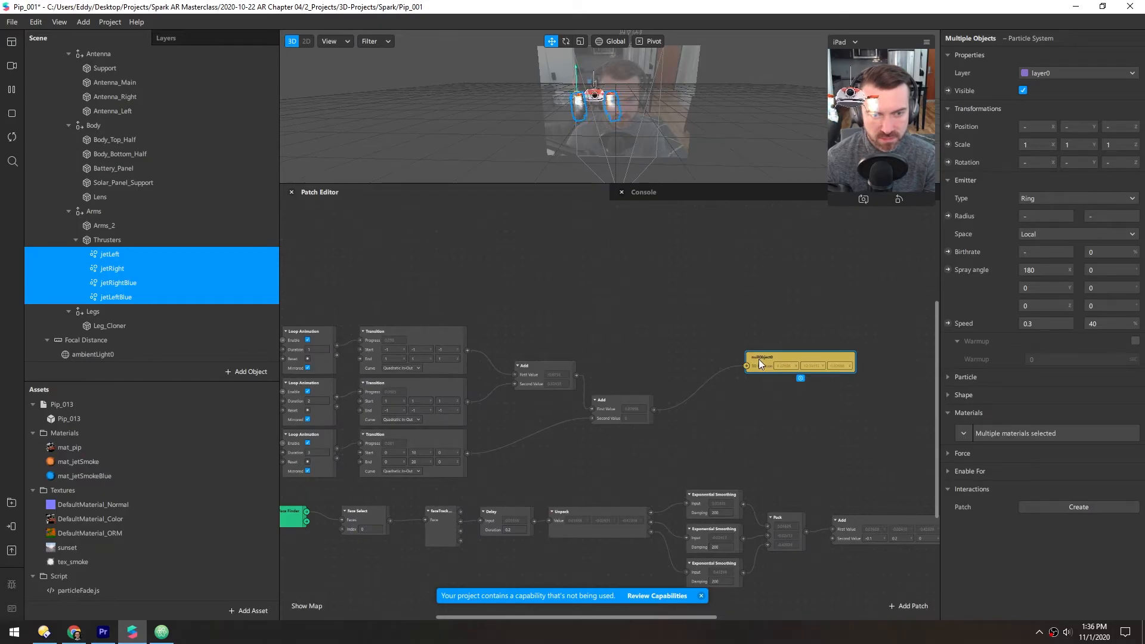
Add a Screen Tap patch above the loop animations and connect it to the Play input of a new Animation patch
double_click(383, 291)
type("screen ta")
key("Return")
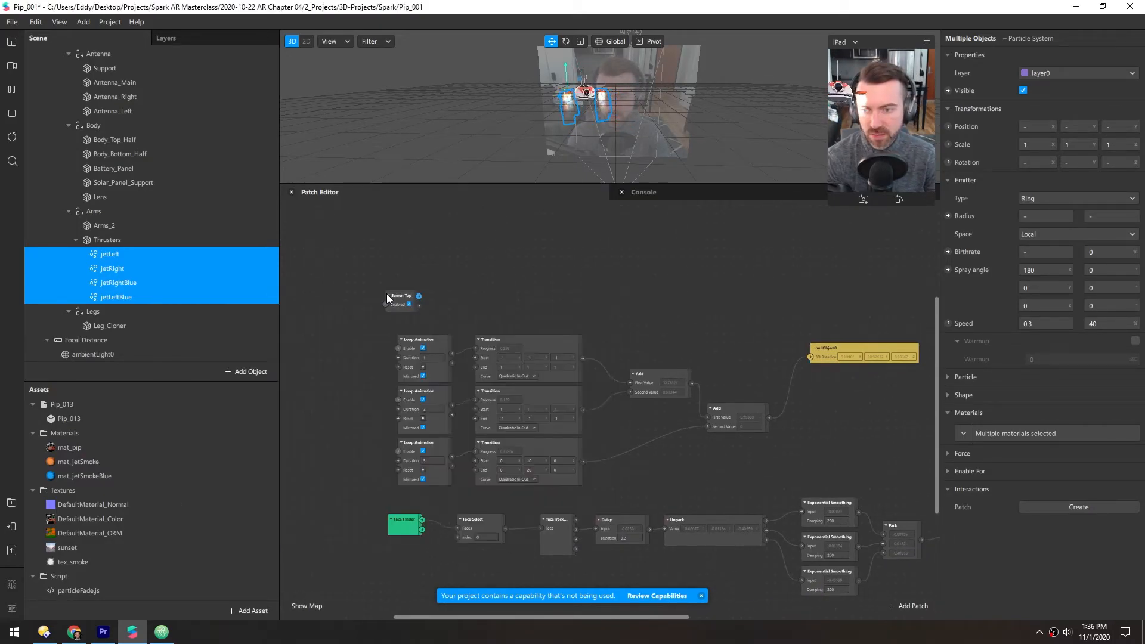
left_click_drag(405, 298, 500, 259)
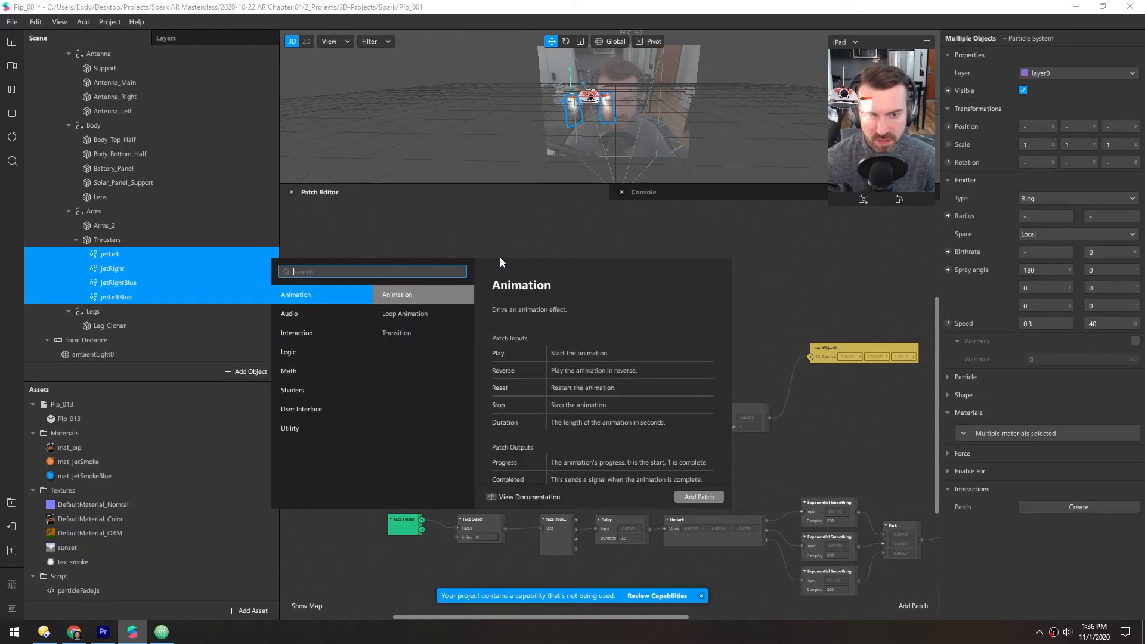
type("anim")
key("Return")
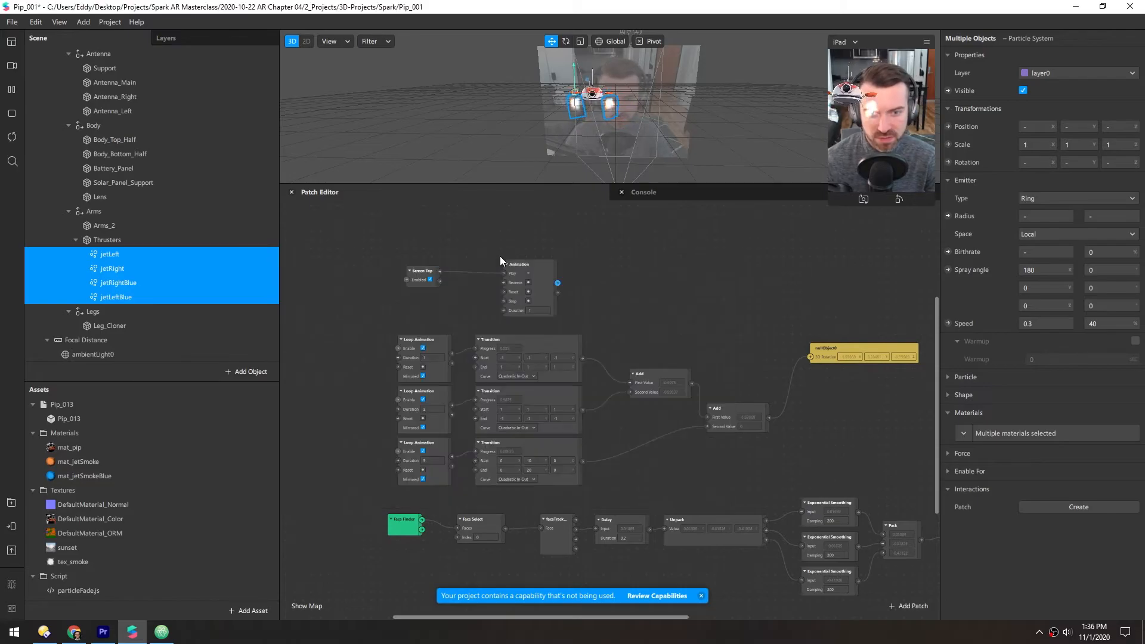
left_click_drag(529, 263, 501, 252)
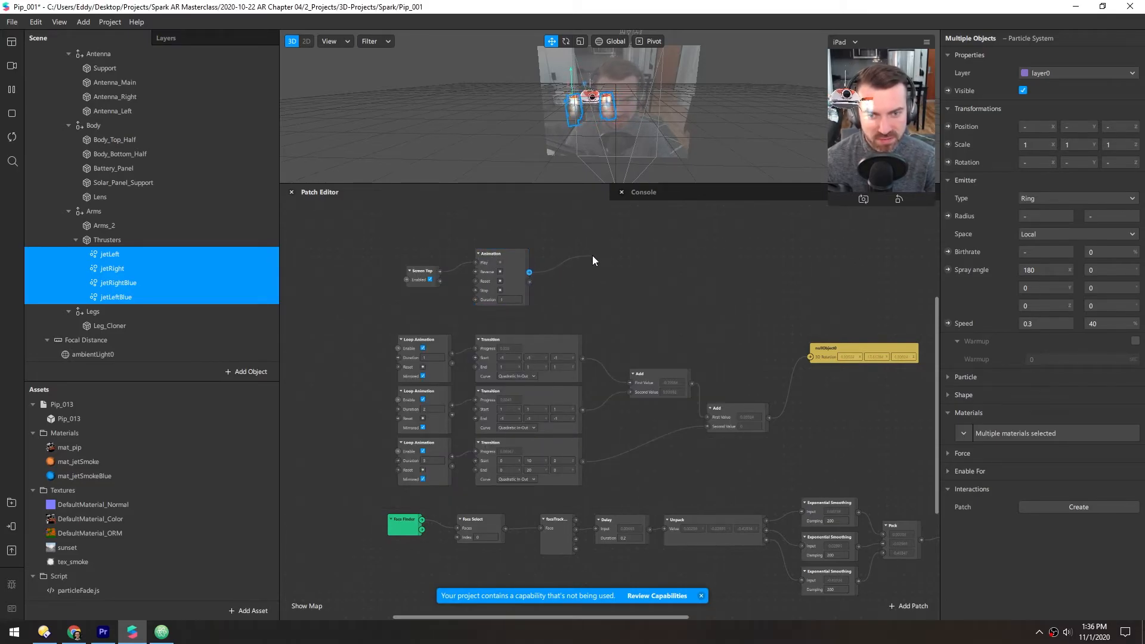
Add a Transition patch driven by the Animation's progress, with a Y end value of 360 and a Quadratic In-Out curve
double_click(590, 256)
type("tran")
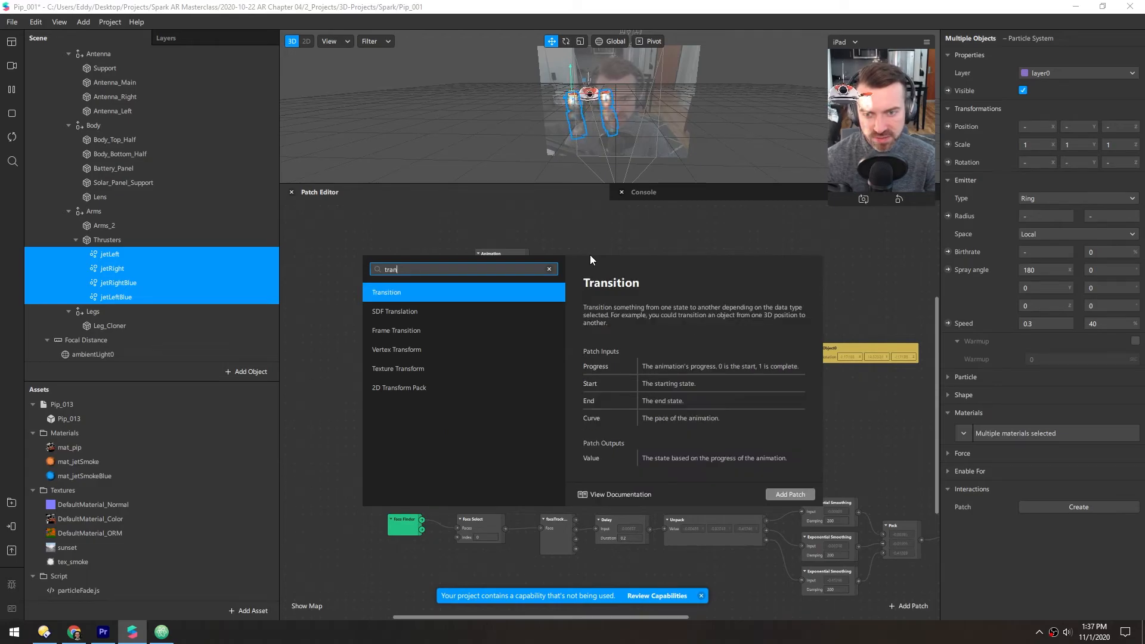
key("Return")
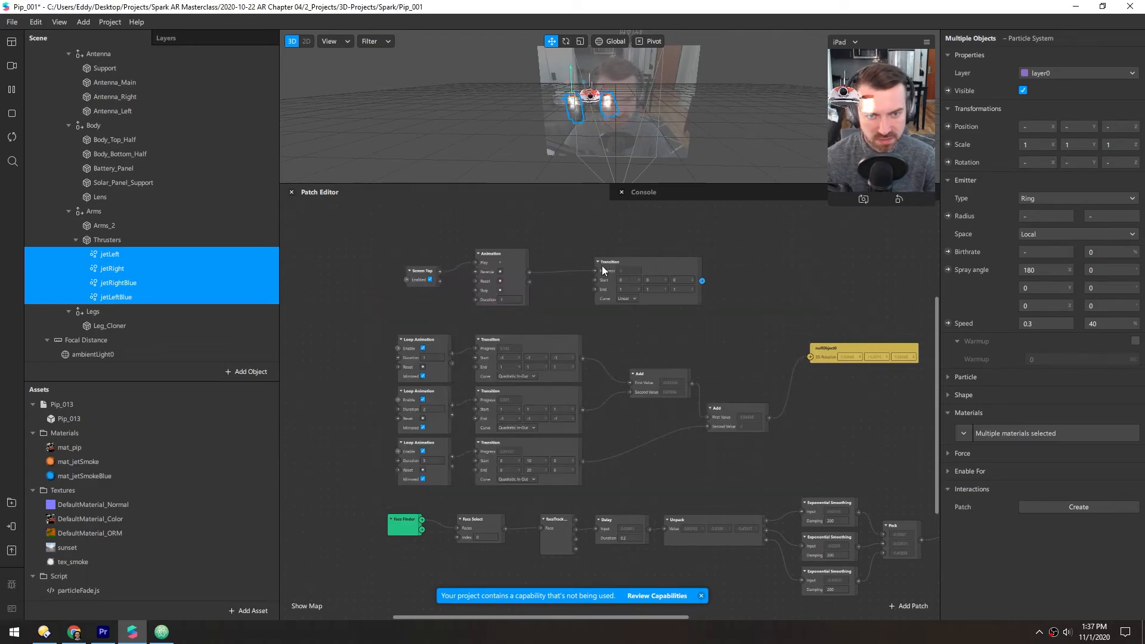
left_click_drag(617, 263, 584, 253)
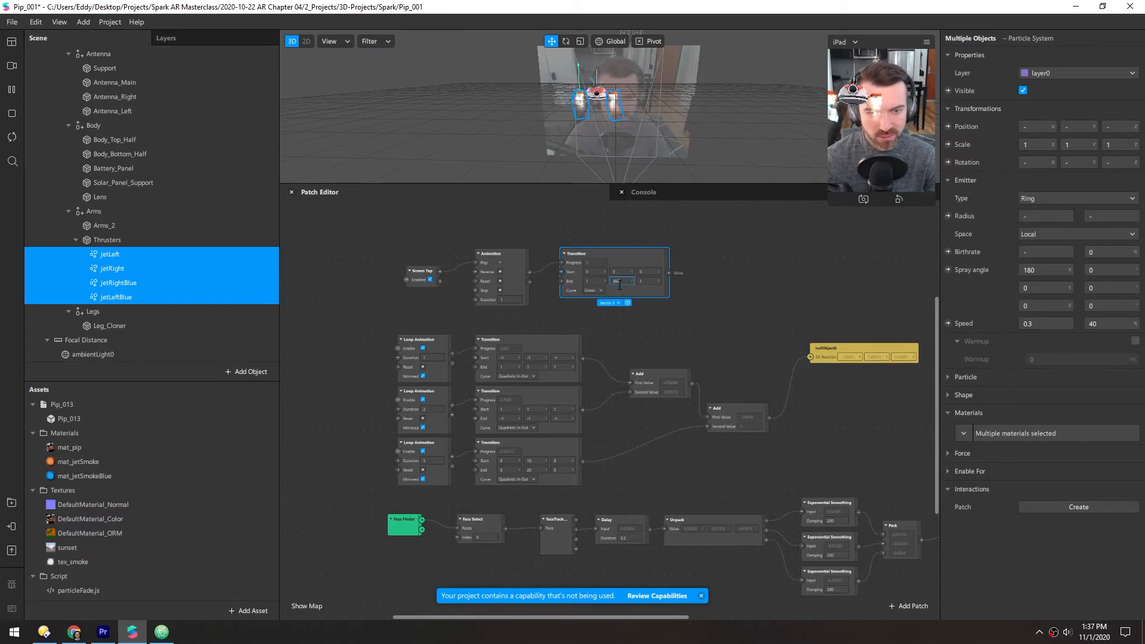
left_click(599, 289)
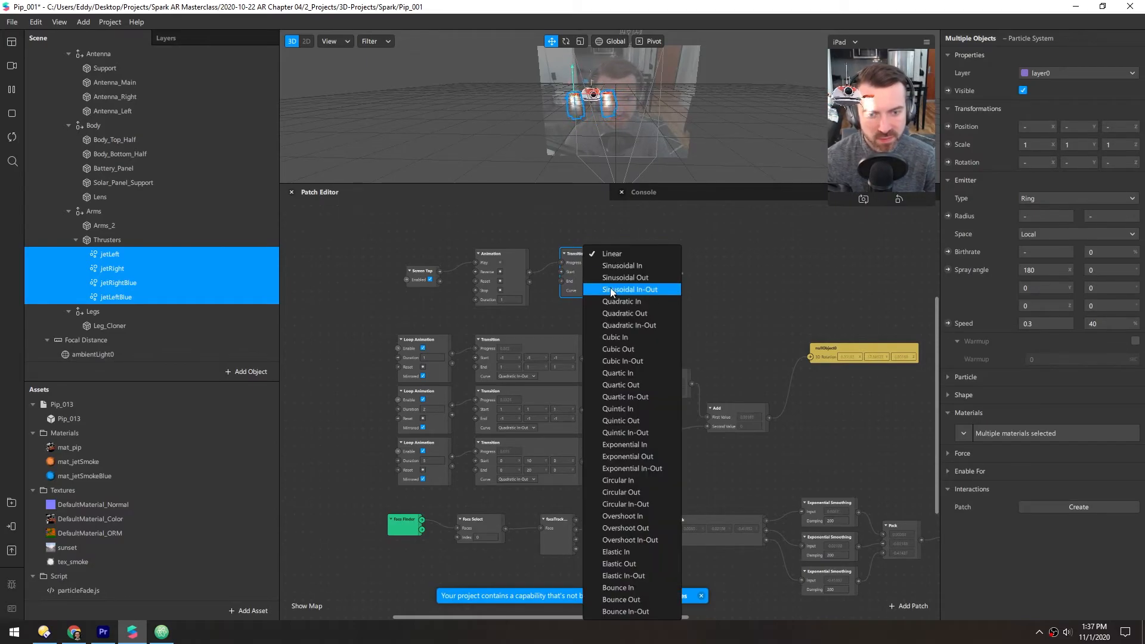
left_click(621, 325)
Combine the tap Transition and the existing rotation sum in a new Add patch, and connect its output to nullObject0's 3D rotation
scroll(521, 230, "up", 3)
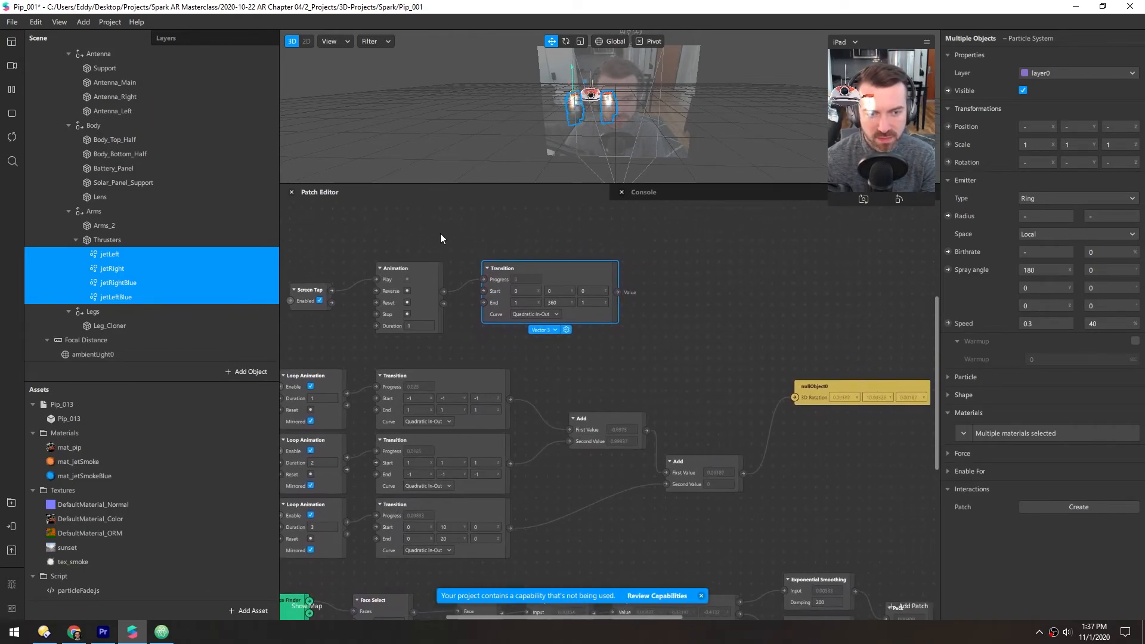
scroll(699, 382, "right", 3)
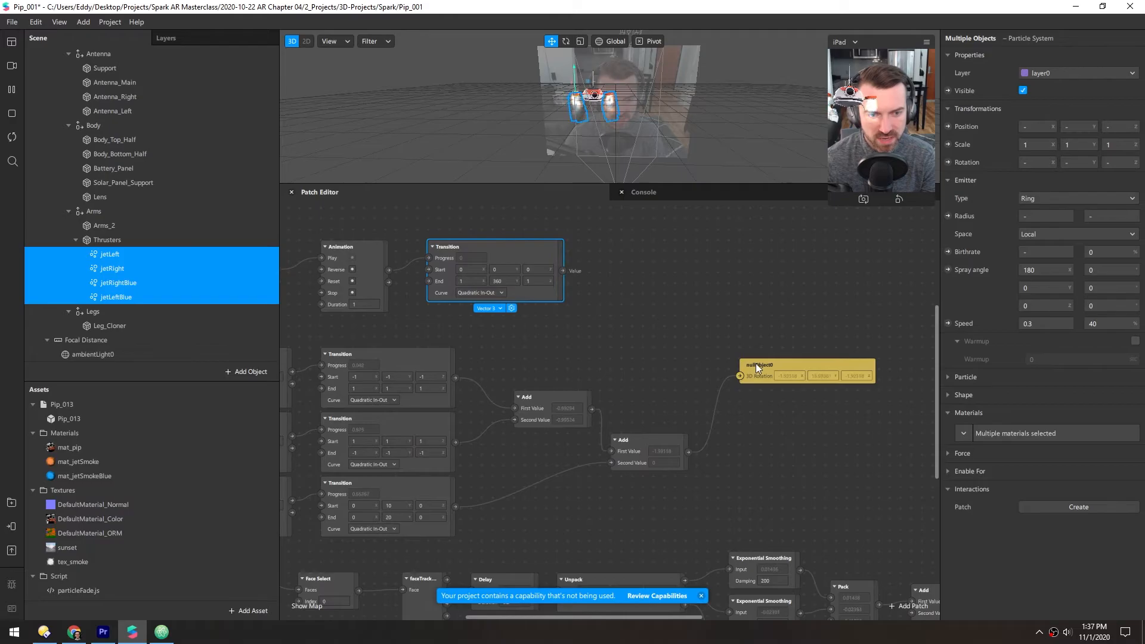
left_click_drag(756, 365, 803, 362)
left_click_drag(563, 271, 703, 299)
type("add")
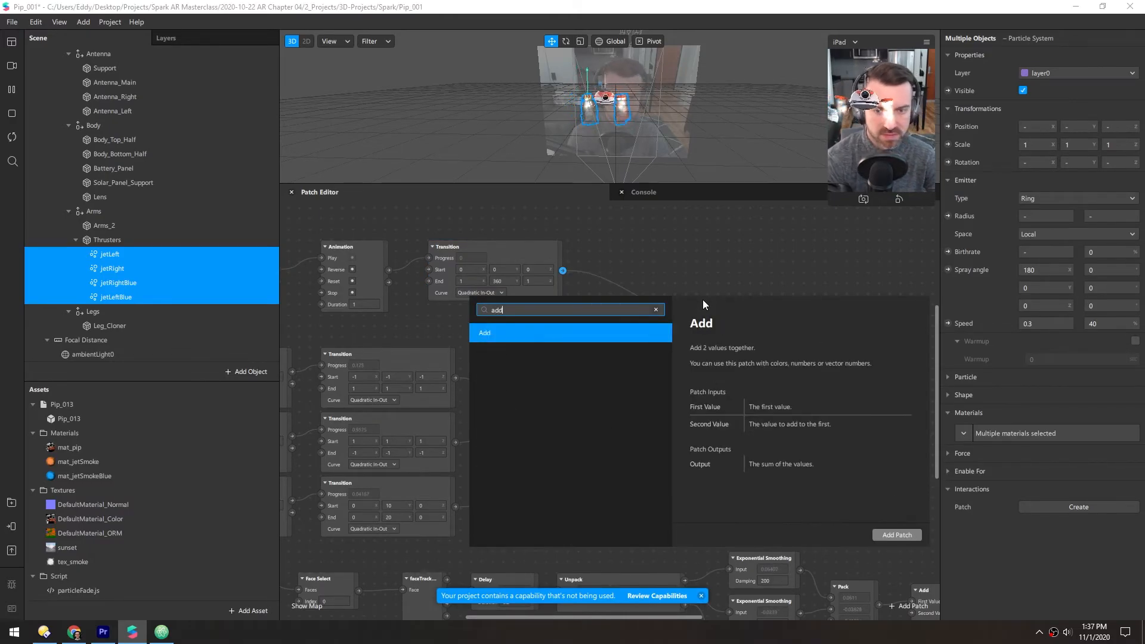
key("Return")
left_click_drag(688, 451, 701, 327)
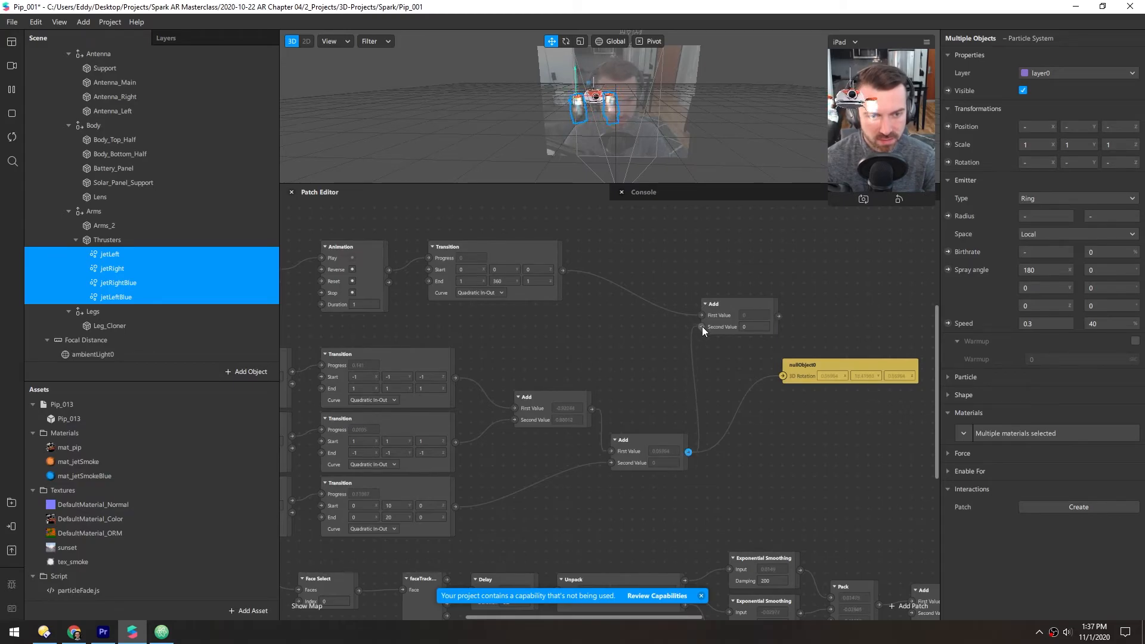
left_click_drag(779, 316, 721, 381)
Rearrange the three Add patches so the rotation chain runs cleanly into the nullObject0 patch
left_click_drag(551, 398, 510, 398)
left_click_drag(631, 438, 576, 449)
left_click_drag(712, 365, 712, 353)
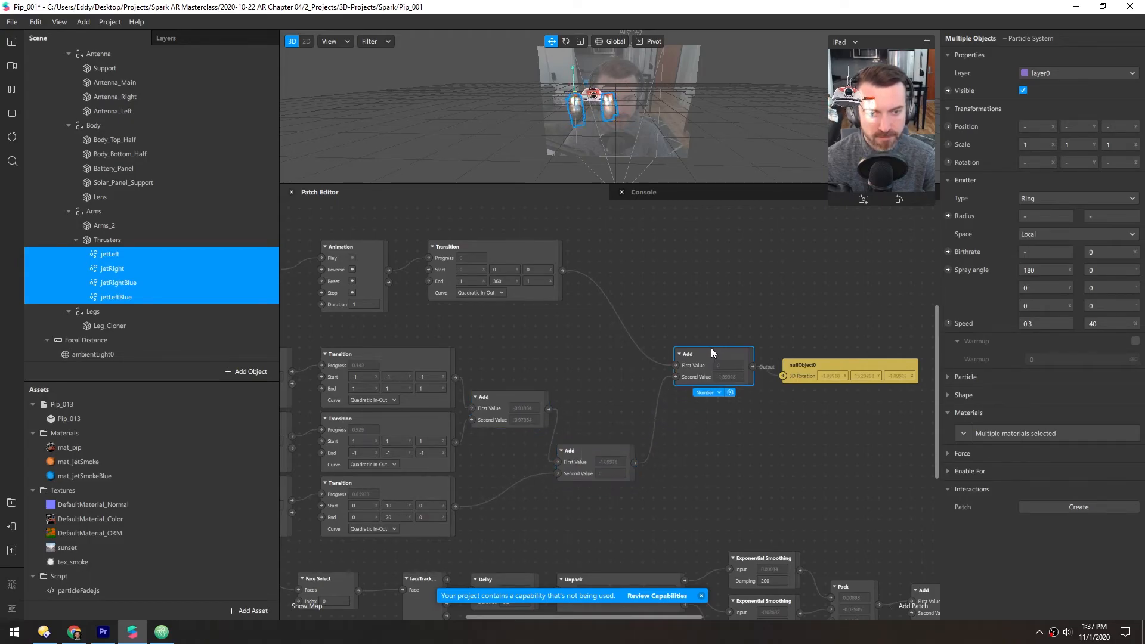
middle_click_drag(544, 328, 645, 332)
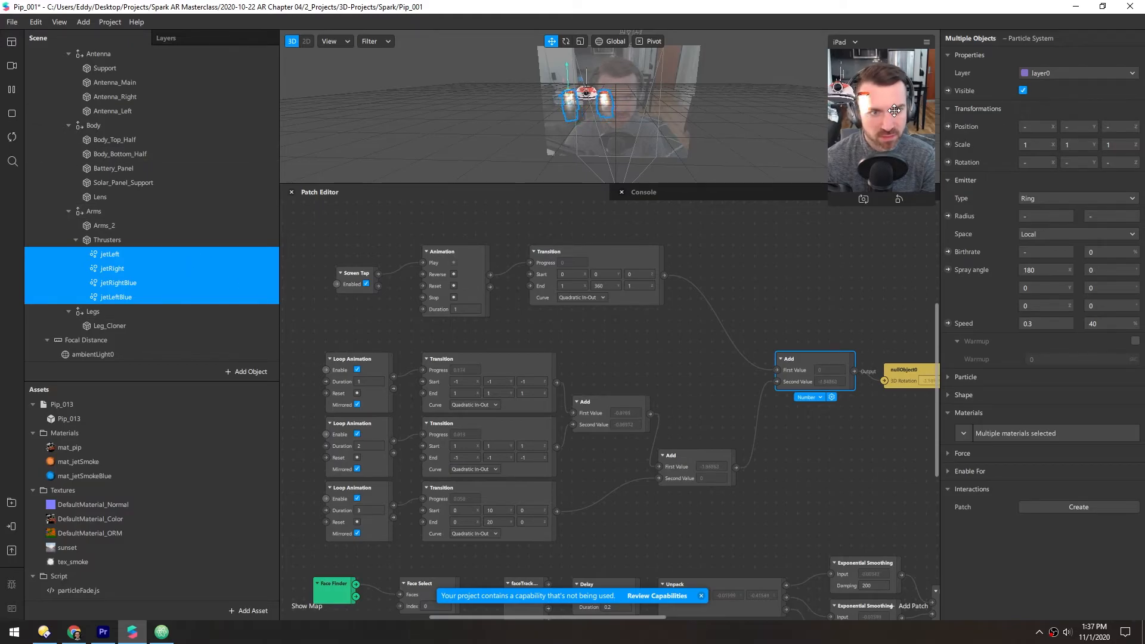
Turn on touch simulation for the device preview, enlarge the preview and tap it to test the drone's spin
left_click(926, 42)
left_click(954, 63)
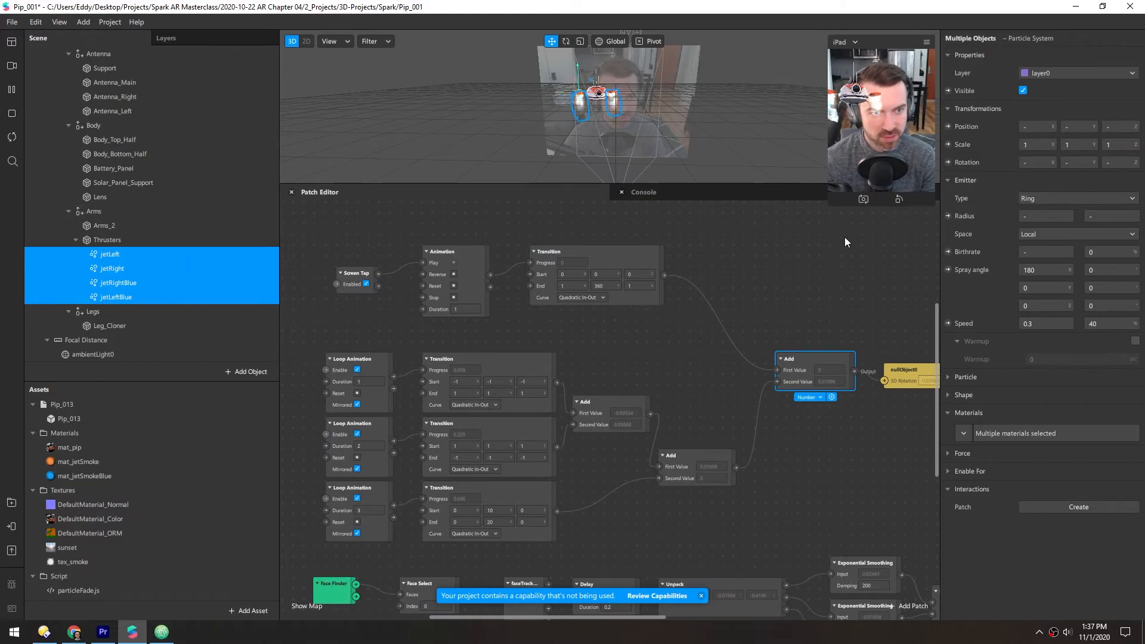
left_click_drag(839, 207, 810, 320)
left_click(857, 237)
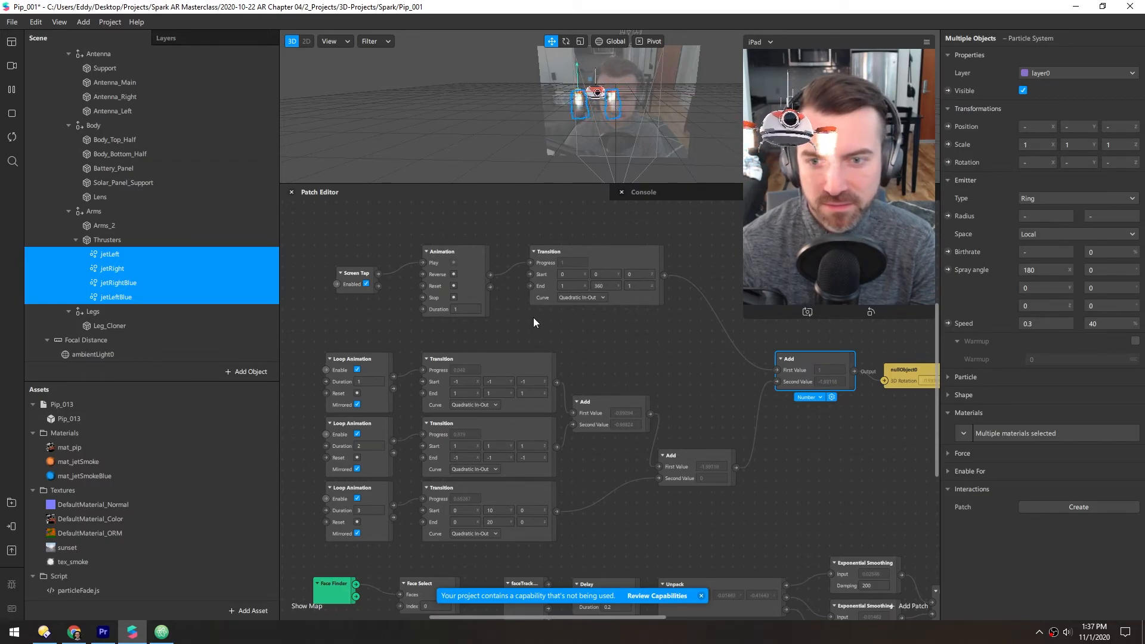
Move the tap-driven Animation and Transition patches away from Screen Tap to free space between them
scroll(634, 368, "up", 2)
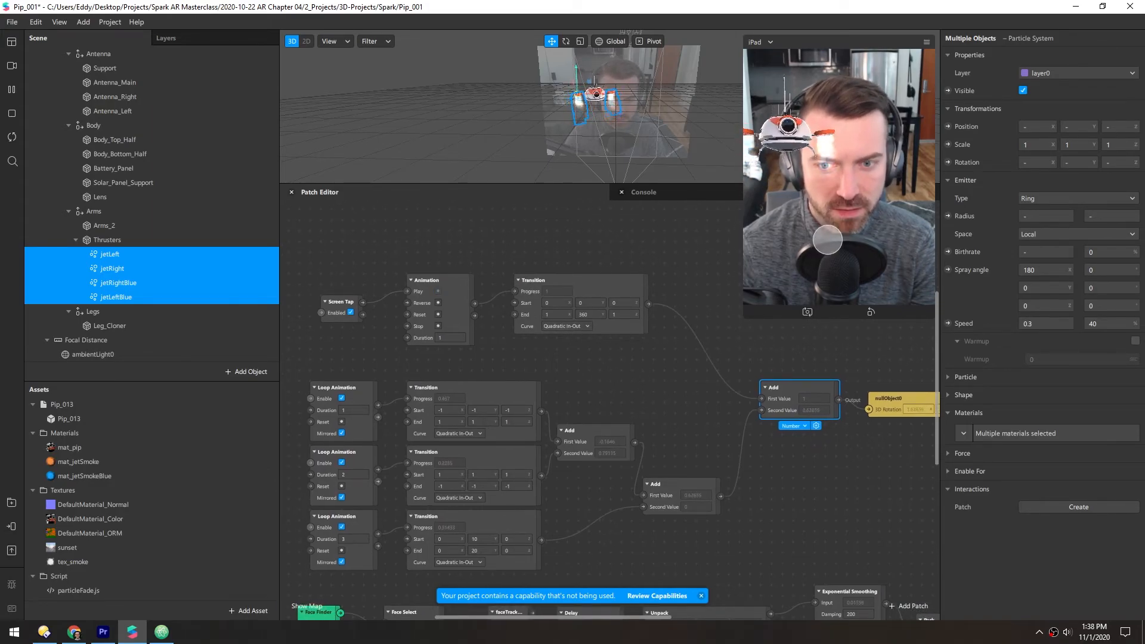
left_click_drag(434, 245, 596, 346)
left_click_drag(473, 288, 541, 289)
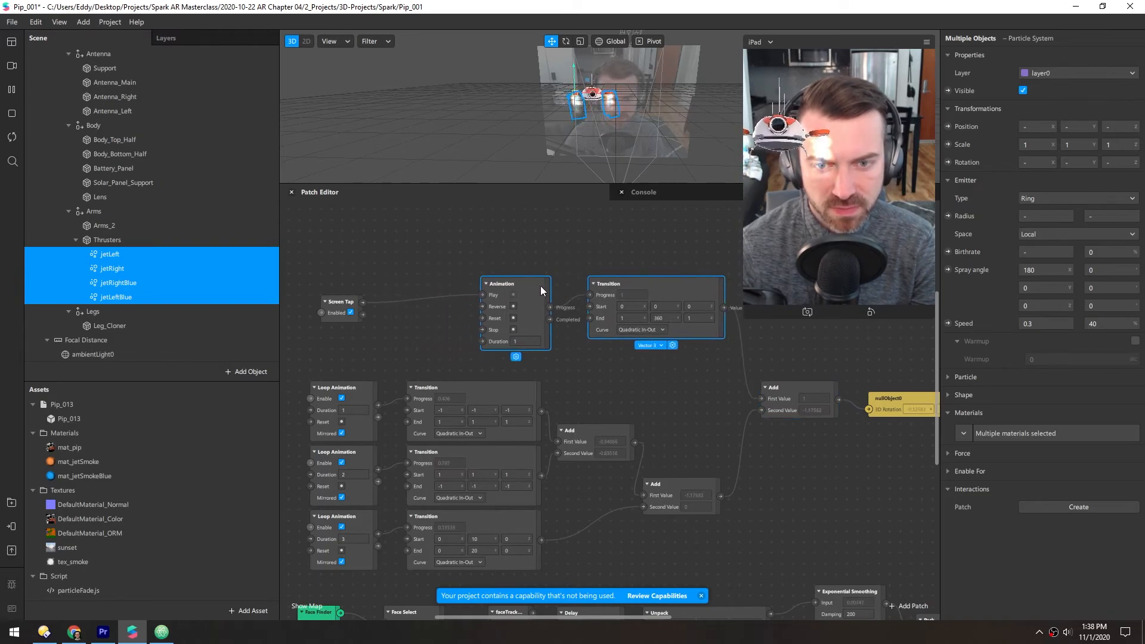
Add a Delay patch after Screen Tap with a duration of 1 and connect its output to the Animation's Reset input
right_click(393, 320)
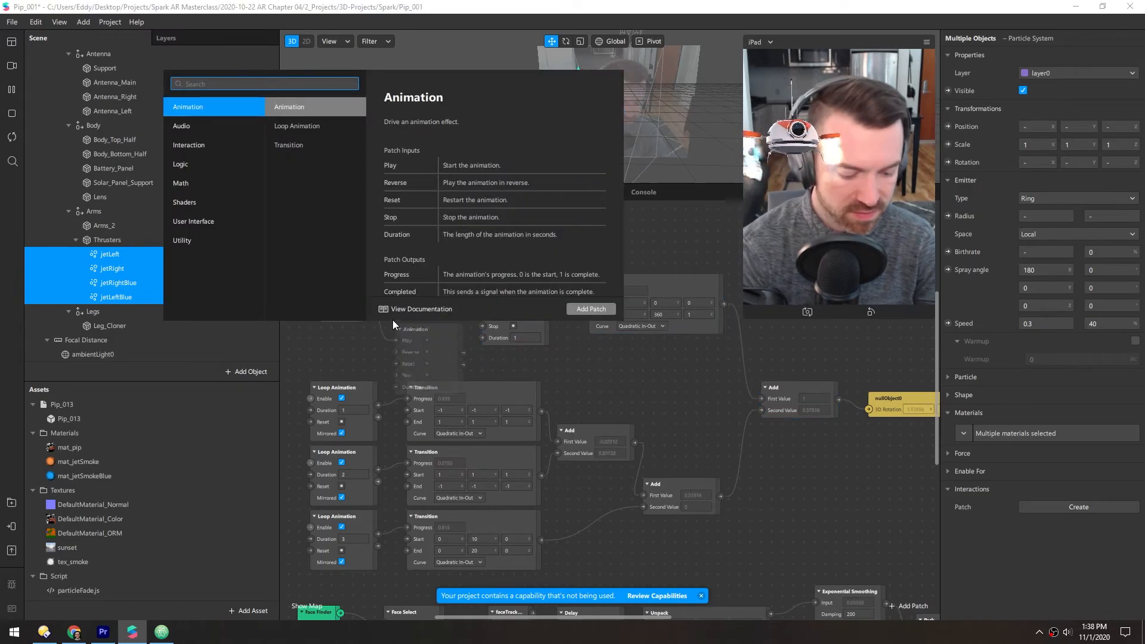
type("delay")
key("Return")
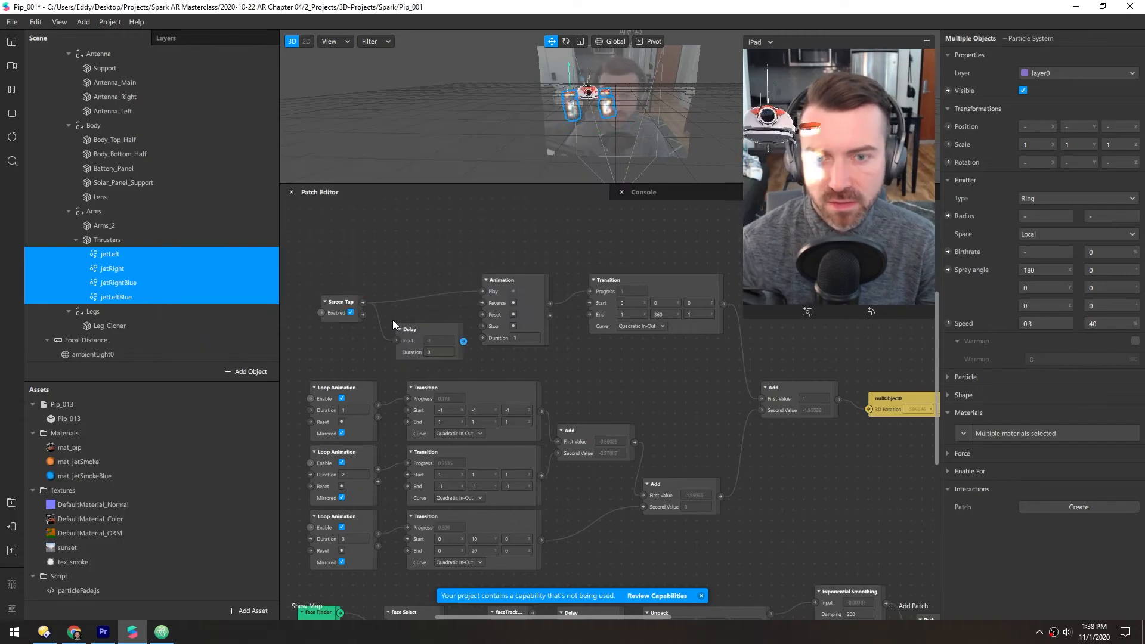
left_click(434, 352)
type("1")
left_click_drag(417, 327, 482, 314)
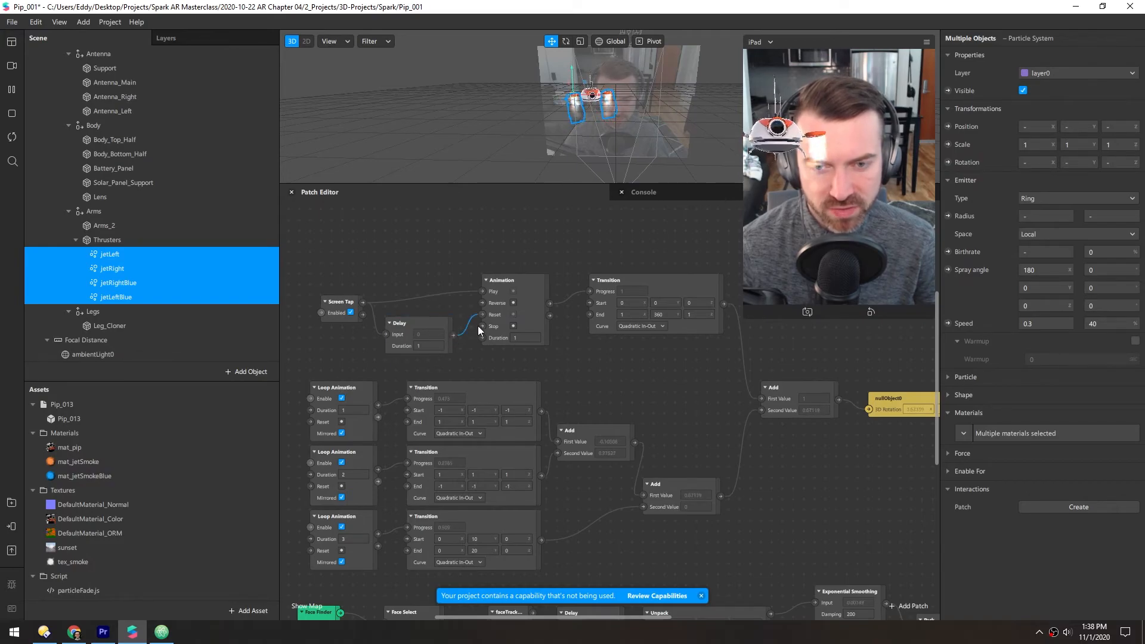
Restart the effect and tap the preview repeatedly to test the spin with its delayed reset
left_click(13, 140)
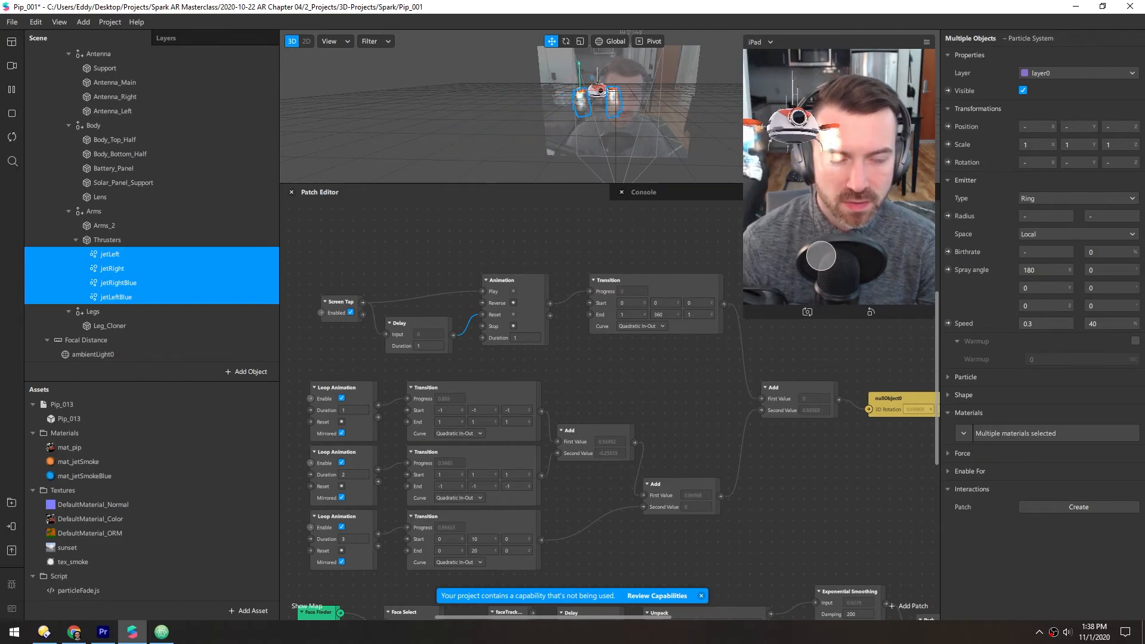
left_click(813, 213)
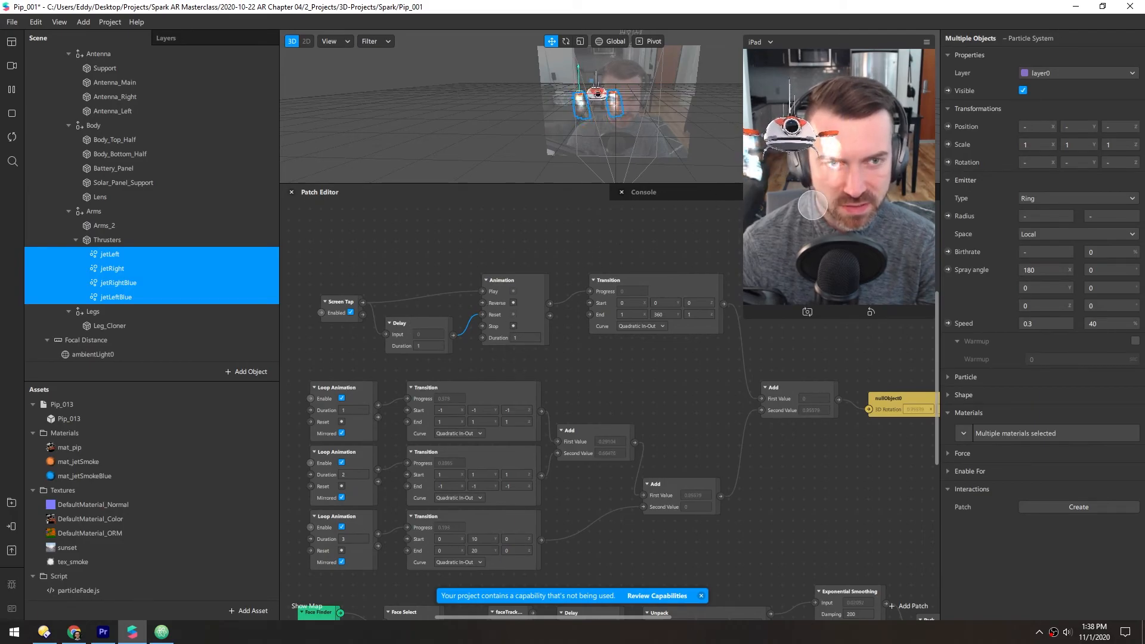
left_click(826, 230)
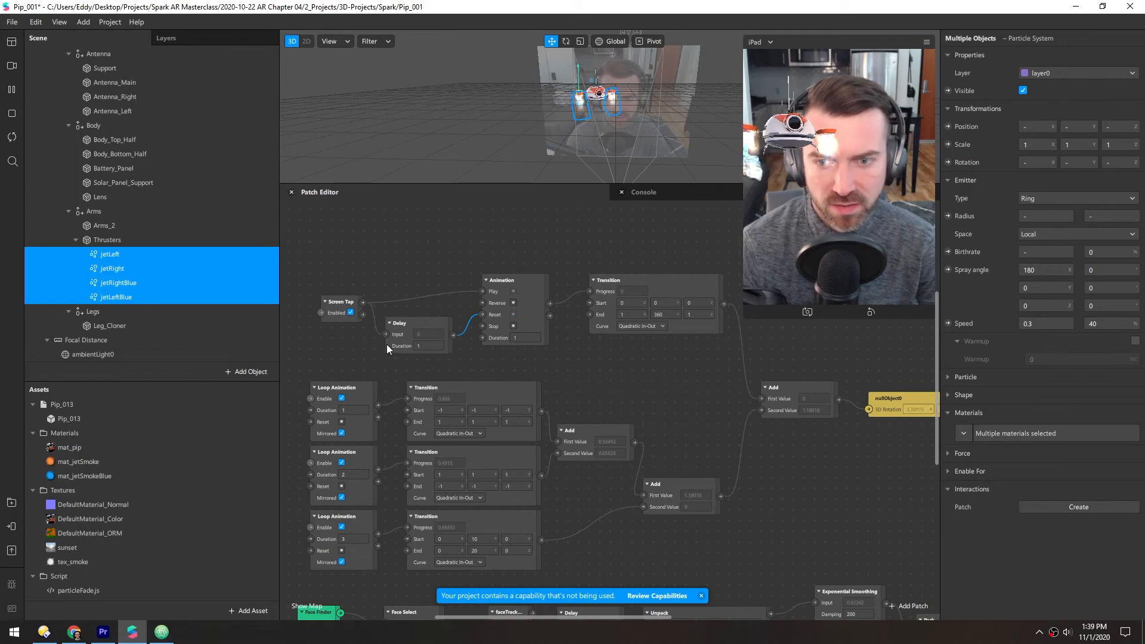
Set the duration of the Delay patch between Screen Tap and Animation to 1.5
left_click(436, 345)
type("1.2")
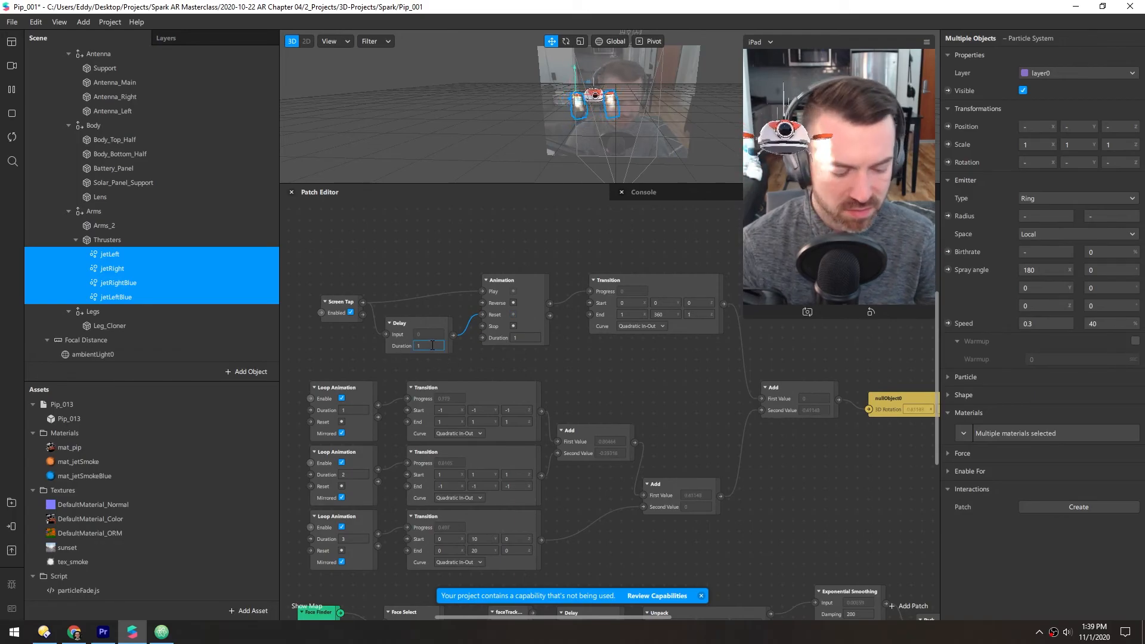
key("BackSpace")
type("5")
key("Return")
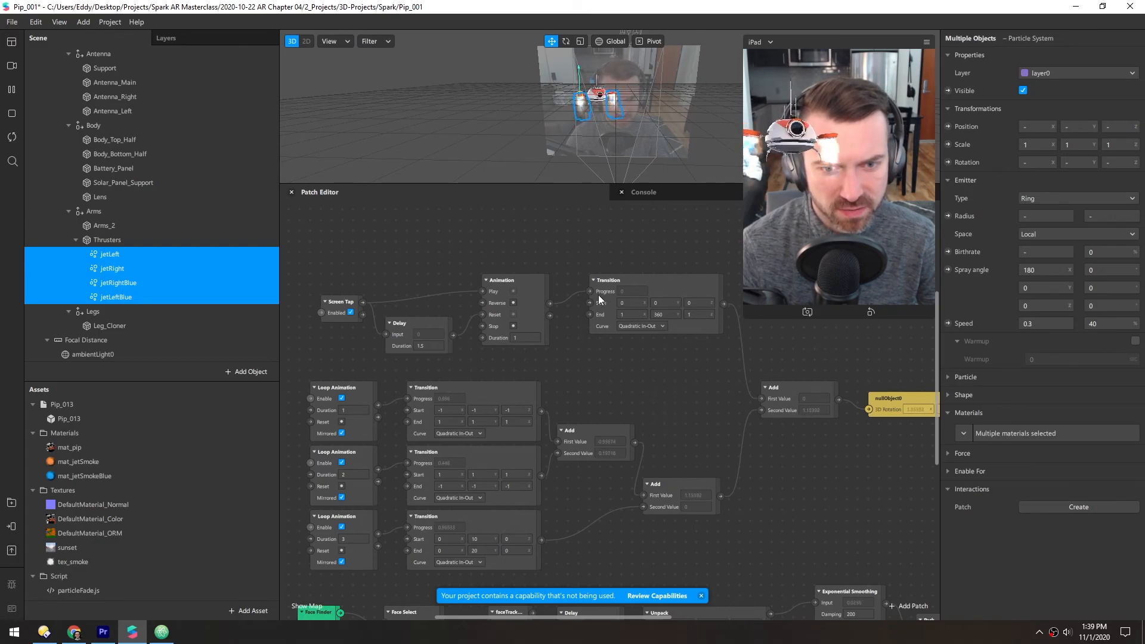
Set the X and Z End values of the tap-driven Transition patch to 0
left_click(623, 314)
type("0")
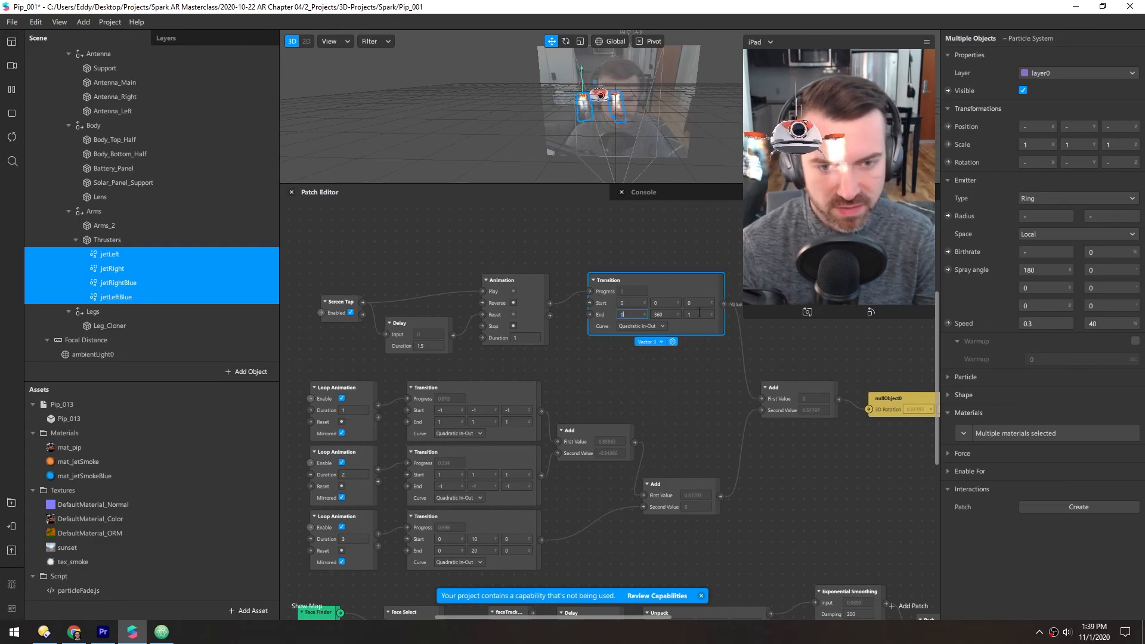
left_click(699, 314)
type("0")
left_click(589, 366)
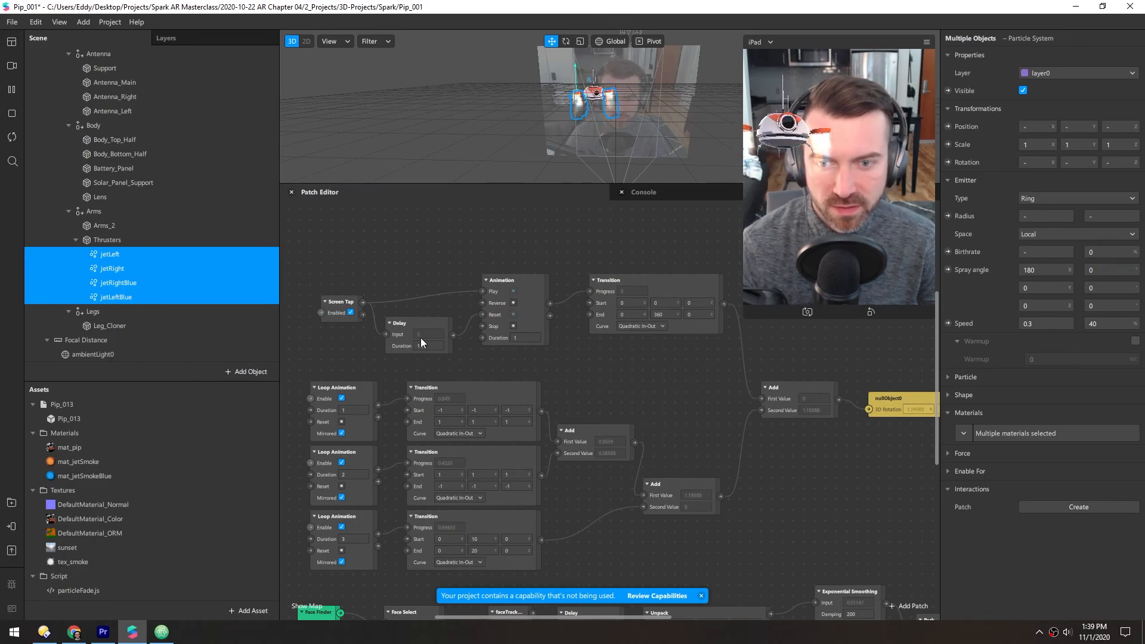
Try connecting the Delay's output to the Animation's Reverse input and tap the preview to test the drone's spin
left_click_drag(452, 335, 482, 303)
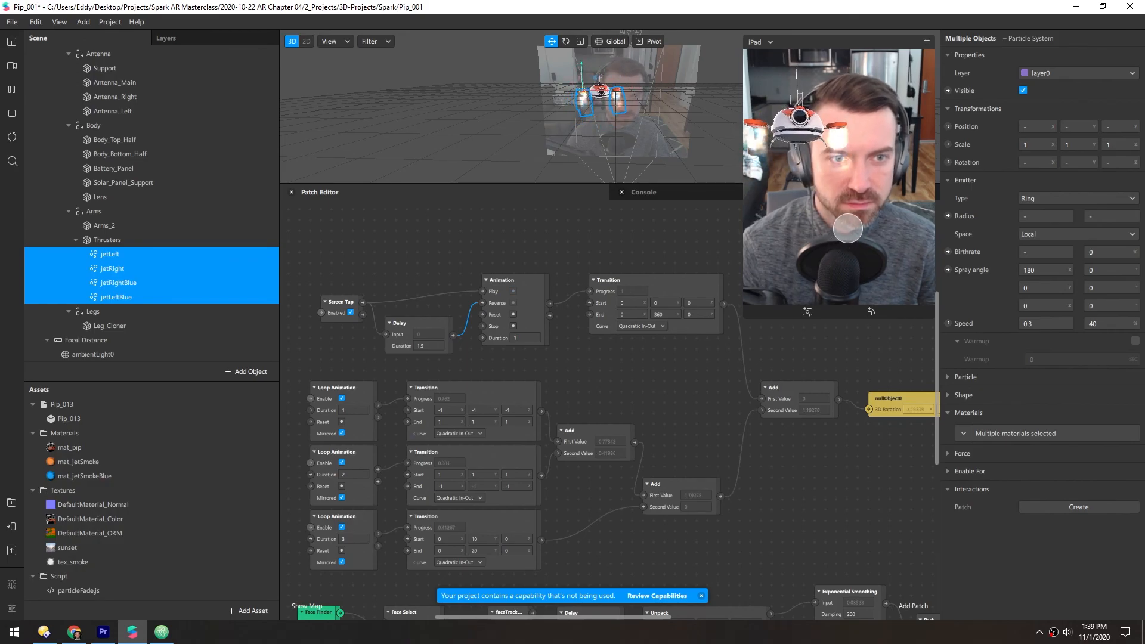
left_click(821, 226)
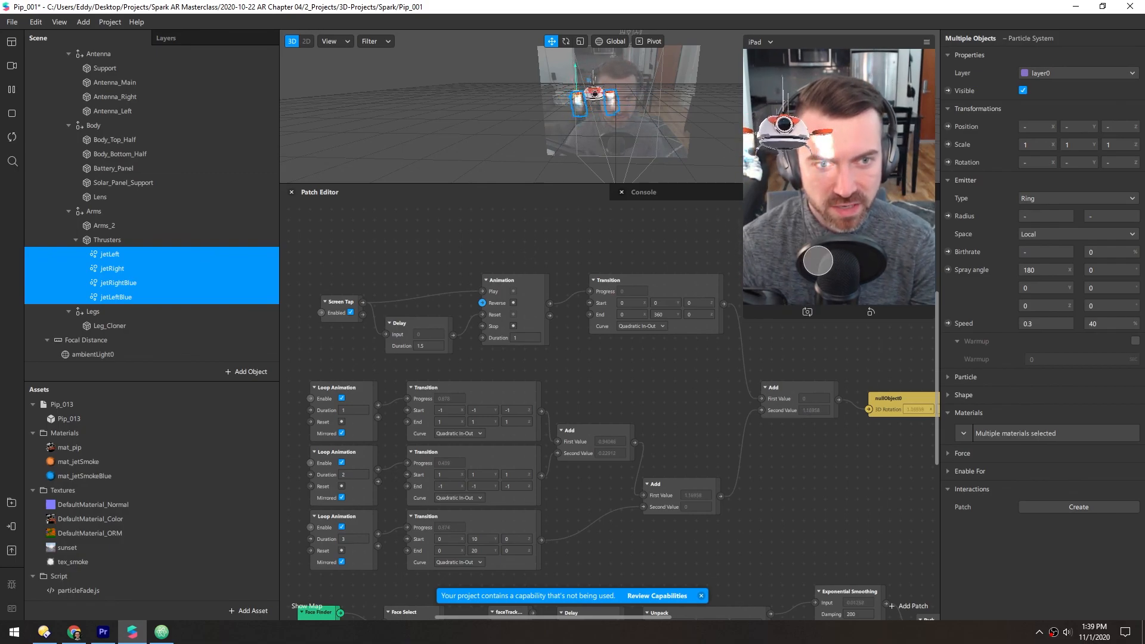
left_click(839, 209)
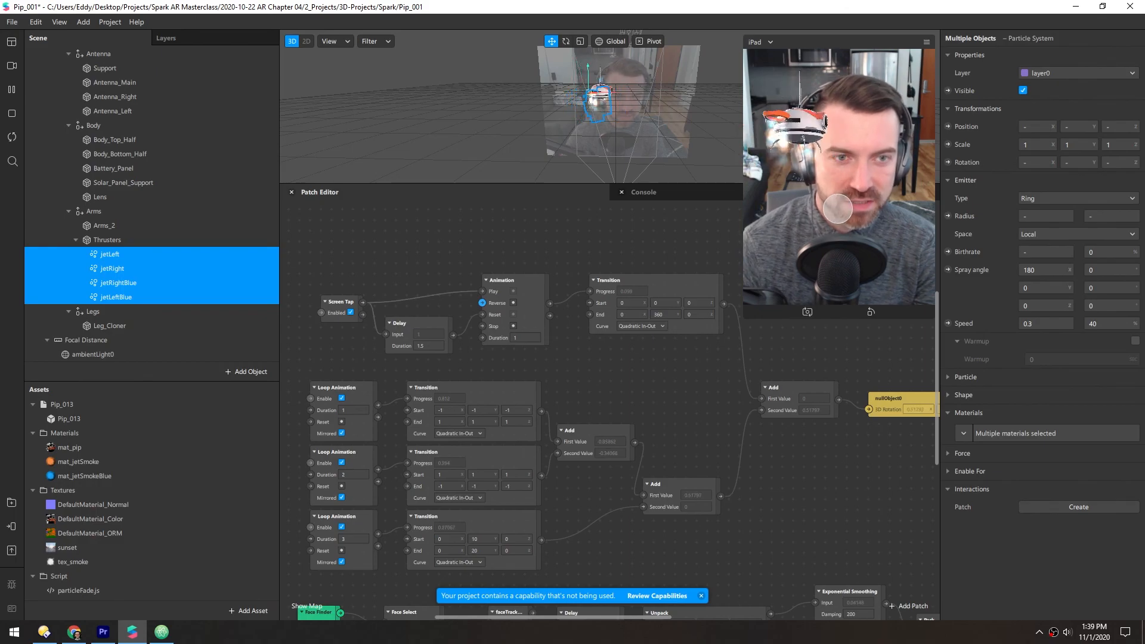